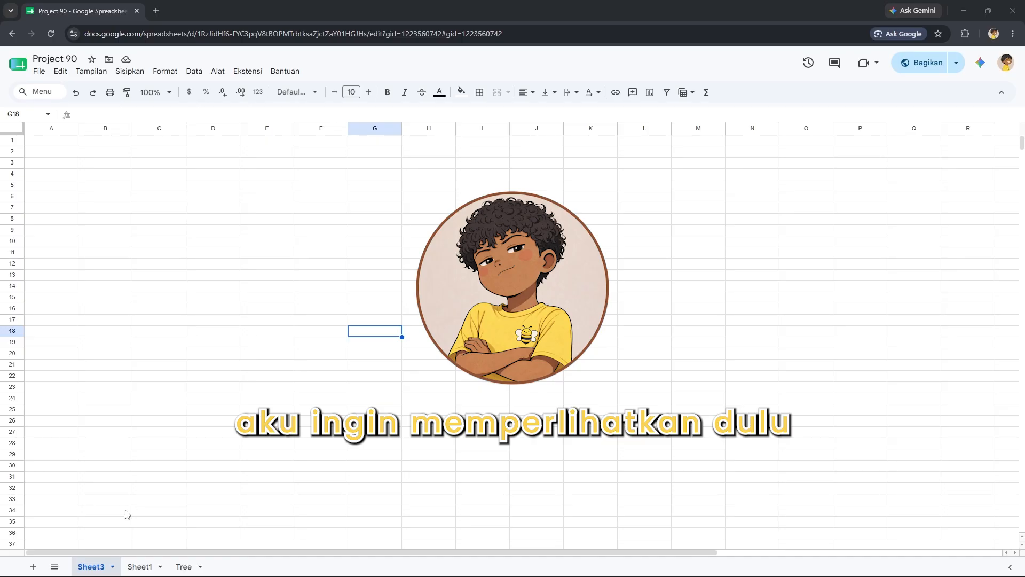
Open Sheet1 and examine the habit tracker's layout and its July, August and September tables.
{"action": "left_click", "coordinate": [140, 566]}
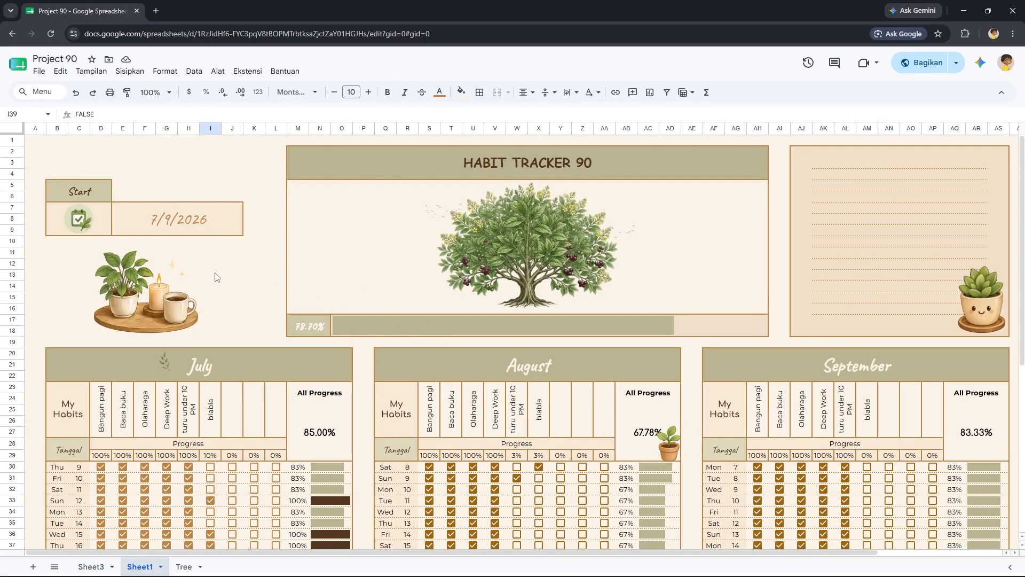
{"action": "scroll", "coordinate": [217, 276], "scroll_direction": "down", "scroll_amount": 6}
{"action": "scroll", "coordinate": [373, 346], "scroll_direction": "up", "scroll_amount": 5}
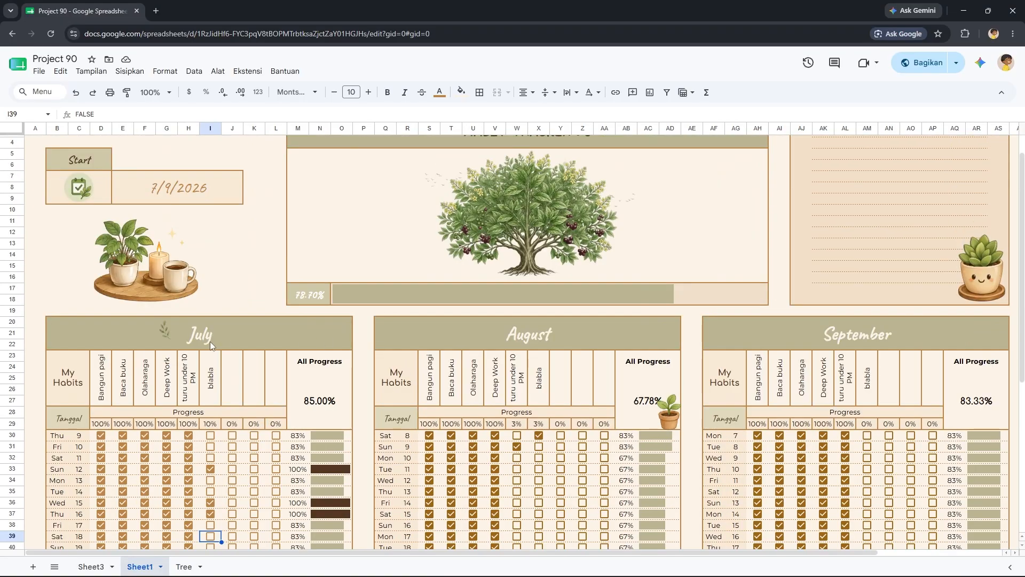
{"action": "left_click", "coordinate": [233, 337]}
{"action": "left_click", "coordinate": [443, 347]}
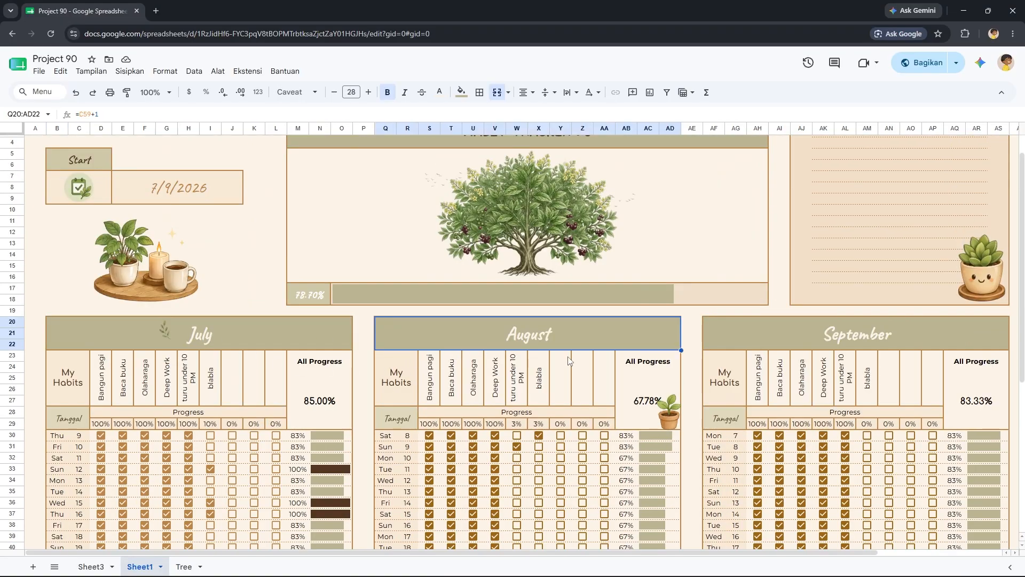
{"action": "left_click", "coordinate": [773, 347]}
{"action": "scroll", "coordinate": [732, 363], "scroll_direction": "up", "scroll_amount": 1}
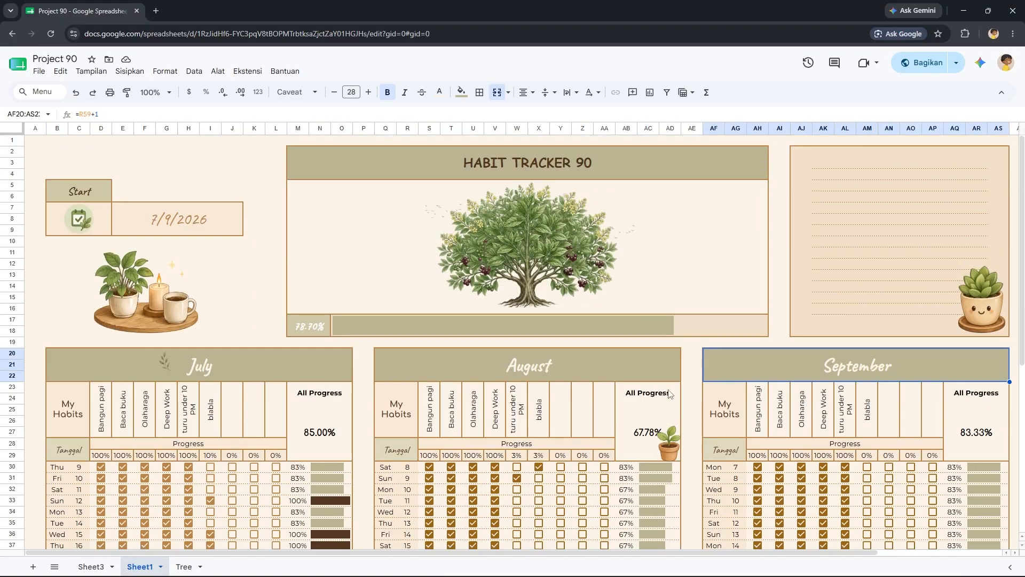
Open the start date's calendar and browse the following months without picking another date.
{"action": "double_click", "coordinate": [182, 225]}
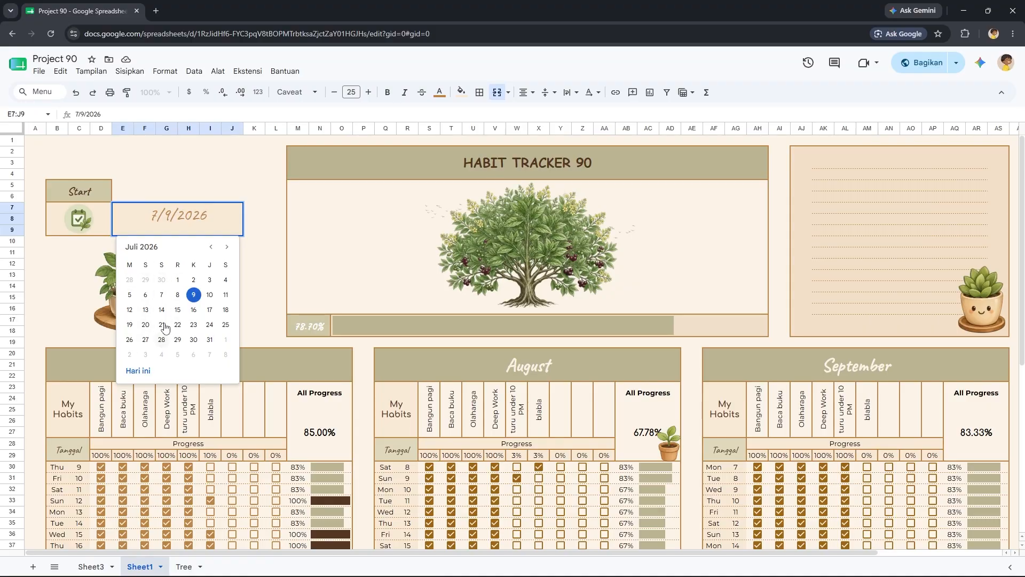
{"action": "left_click", "coordinate": [226, 247]}
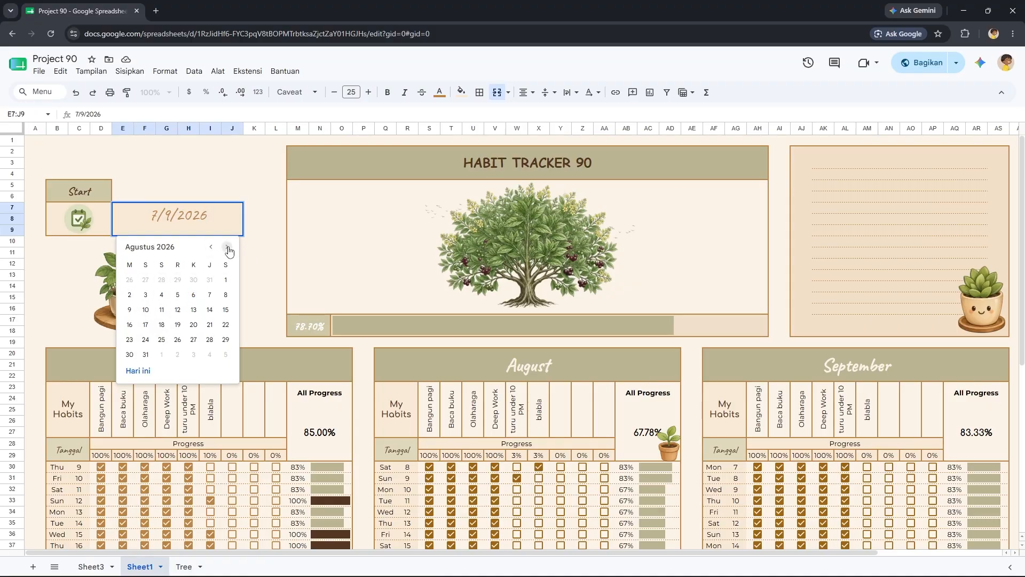
{"action": "left_click", "coordinate": [227, 247]}
{"action": "left_click", "coordinate": [211, 246]}
{"action": "left_click", "coordinate": [211, 246]}
{"action": "left_click", "coordinate": [251, 309]}
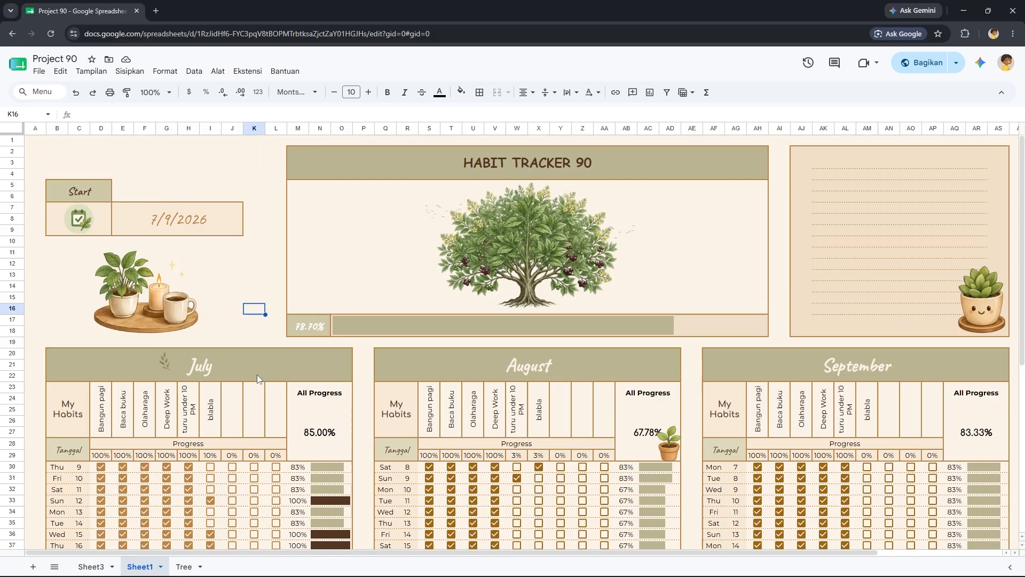
Tick the "blabla" habit in the July table for the 9th, 10th, 11th, 13th, 14th, 17th, 20th and 22nd.
{"action": "scroll", "coordinate": [258, 374], "scroll_direction": "down", "scroll_amount": 3}
{"action": "left_click", "coordinate": [210, 318]}
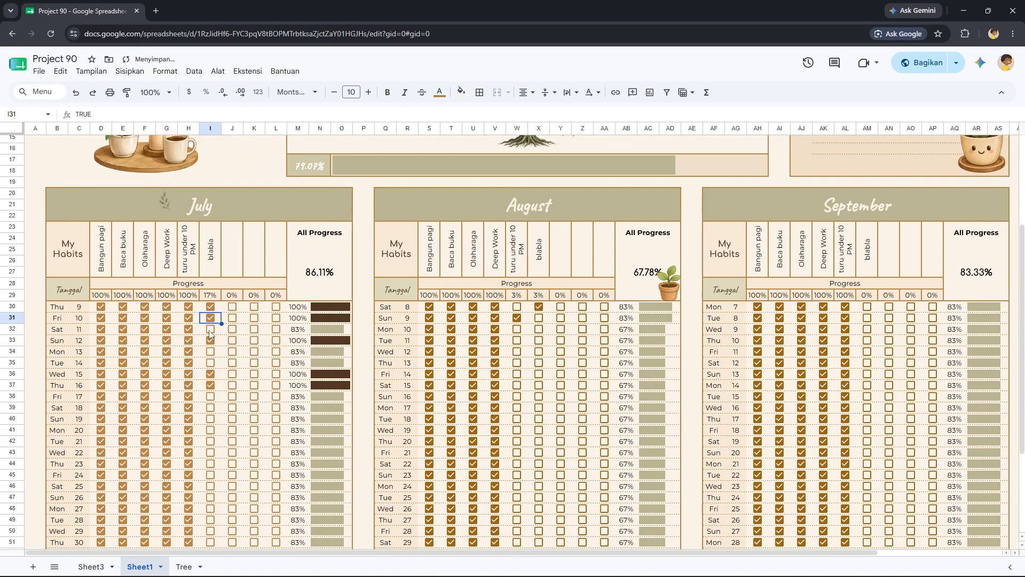
{"action": "left_click", "coordinate": [210, 328]}
{"action": "left_click", "coordinate": [211, 352]}
{"action": "left_click", "coordinate": [210, 362]}
{"action": "left_click", "coordinate": [210, 396]}
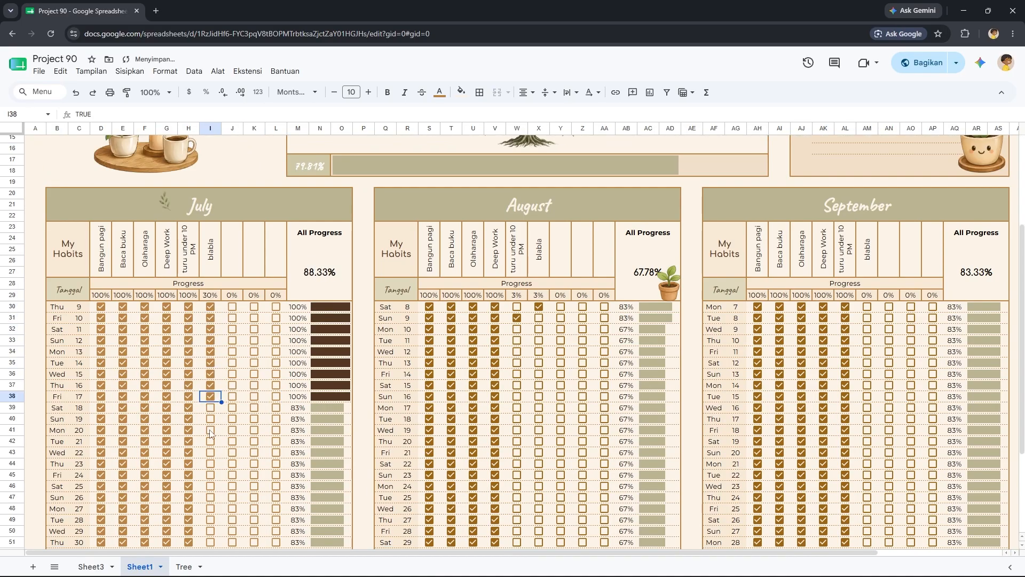
{"action": "left_click", "coordinate": [210, 430]}
{"action": "left_click", "coordinate": [210, 452]}
{"action": "scroll", "coordinate": [326, 392], "scroll_direction": "up", "scroll_amount": 1}
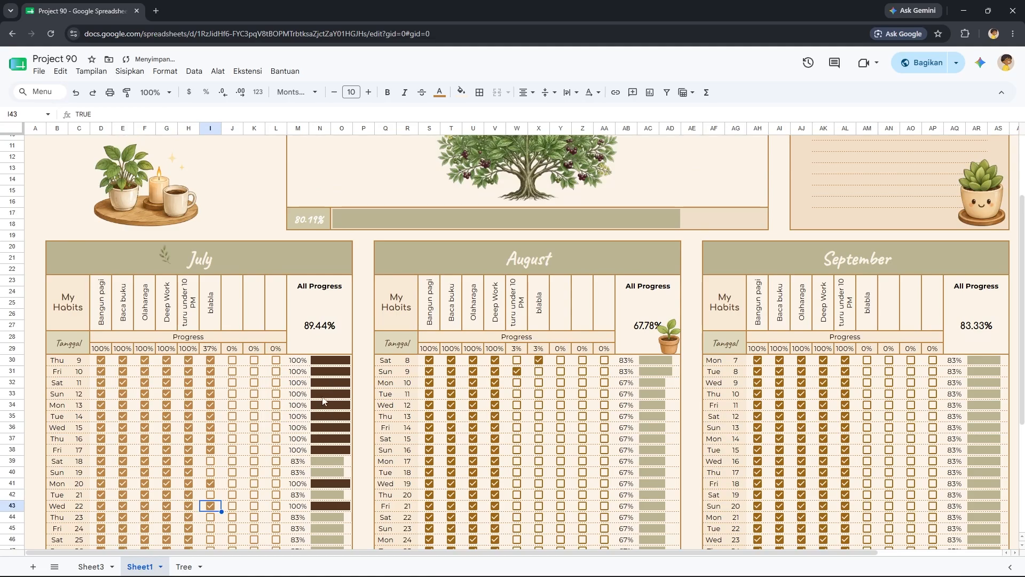
{"action": "scroll", "coordinate": [319, 436], "scroll_direction": "up", "scroll_amount": 3}
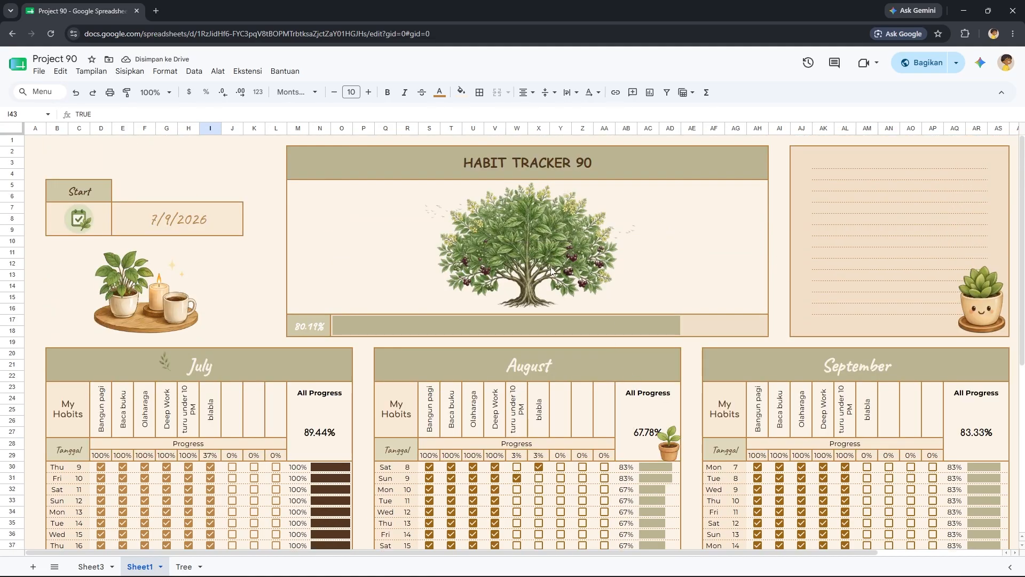
Examine the formula behind the tree picture and the growth-stage images on the Tree sheet.
{"action": "left_click", "coordinate": [552, 226]}
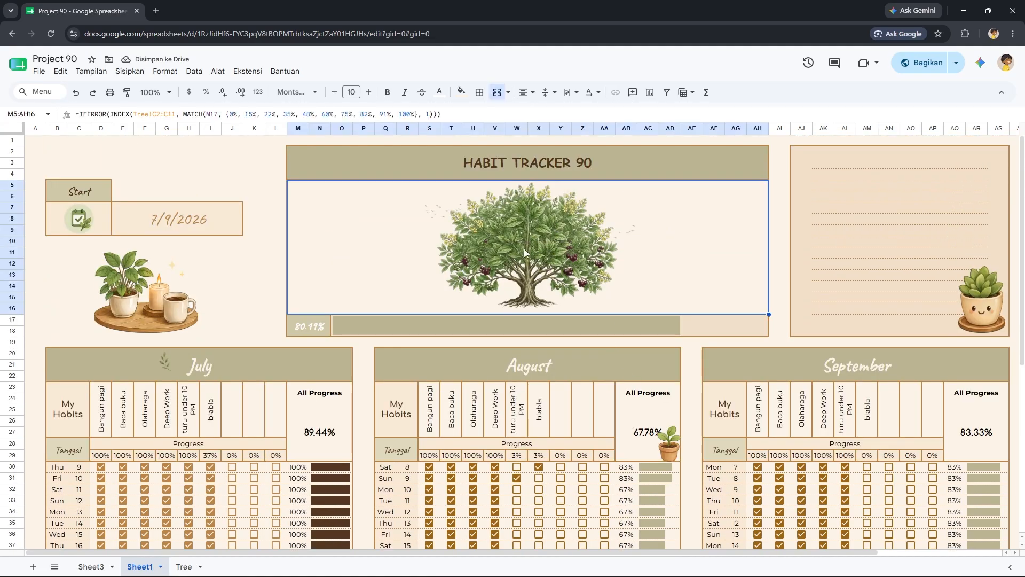
{"action": "key", "text": "ctrl+Page_Down"}
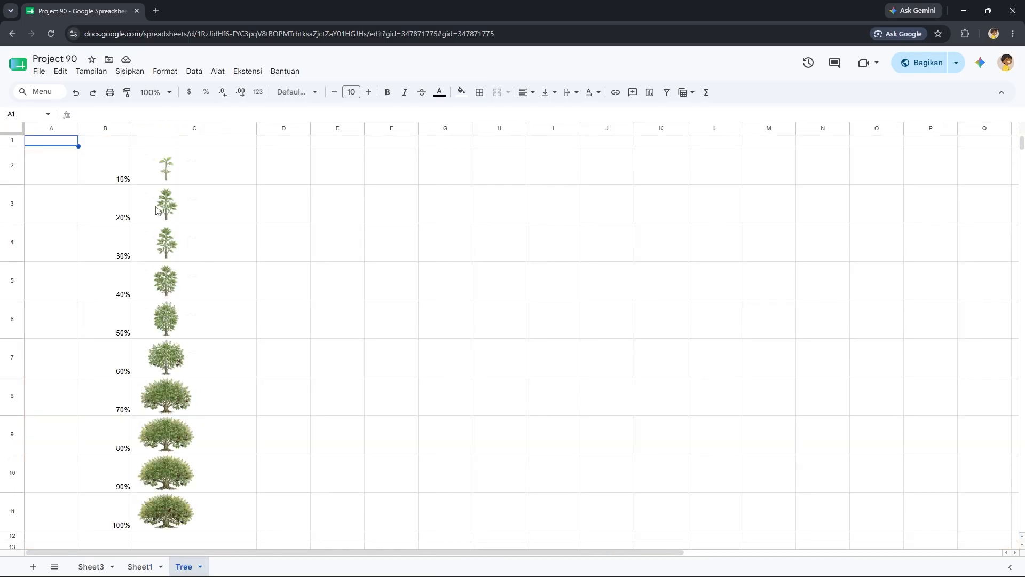
{"action": "scroll", "coordinate": [171, 333], "scroll_direction": "down", "scroll_amount": 5}
{"action": "scroll", "coordinate": [172, 348], "scroll_direction": "up", "scroll_amount": 5}
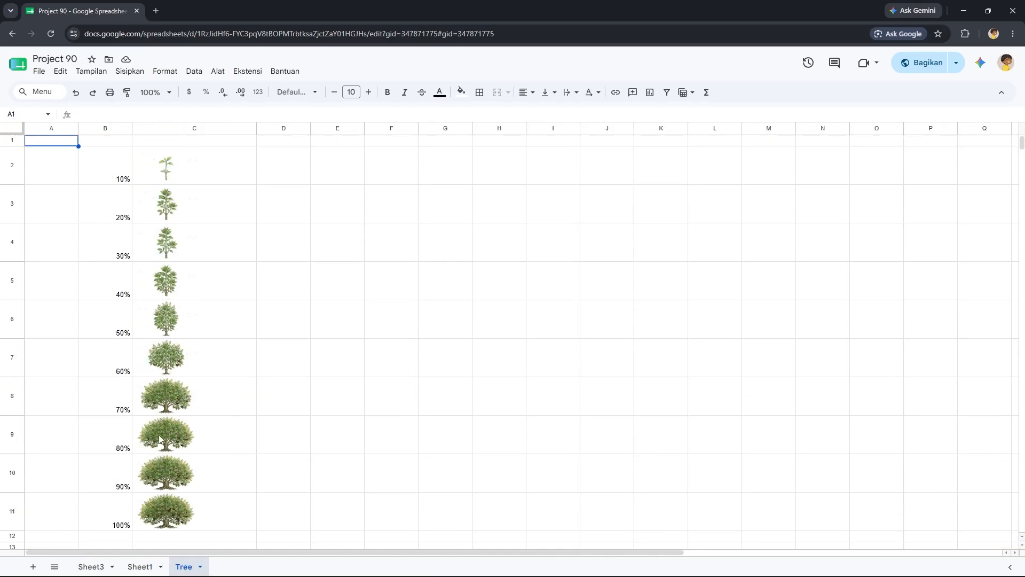
Write "Push 100x" and "Deep Work 4 jam" on the first two lines of the notes panel in Sheet1.
{"action": "left_click", "coordinate": [140, 566]}
{"action": "left_click", "coordinate": [870, 165]}
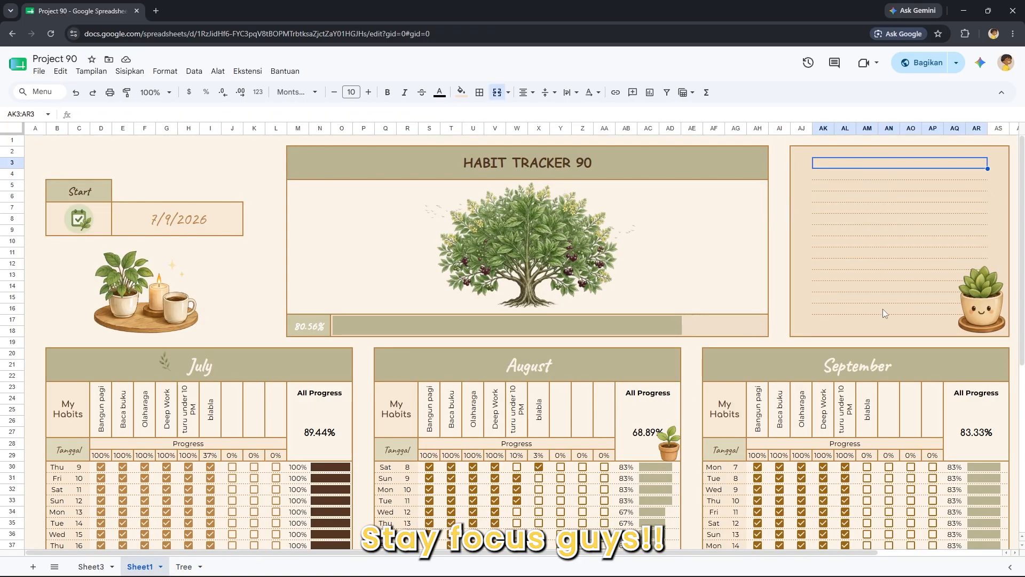
{"action": "left_click", "coordinate": [895, 312]}
{"action": "double_click", "coordinate": [883, 169]}
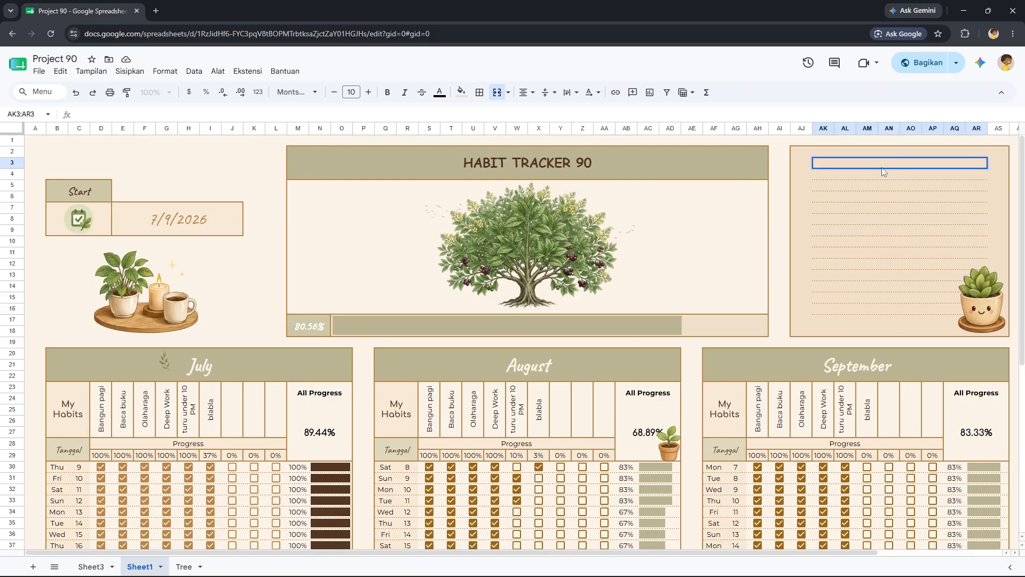
{"action": "type", "text": "!00 "}
{"action": "type", "text": "P"}
{"action": "type", "text": "ush 100x"}
{"action": "key", "text": "Return"}
{"action": "type", "text": "Deep Work"}
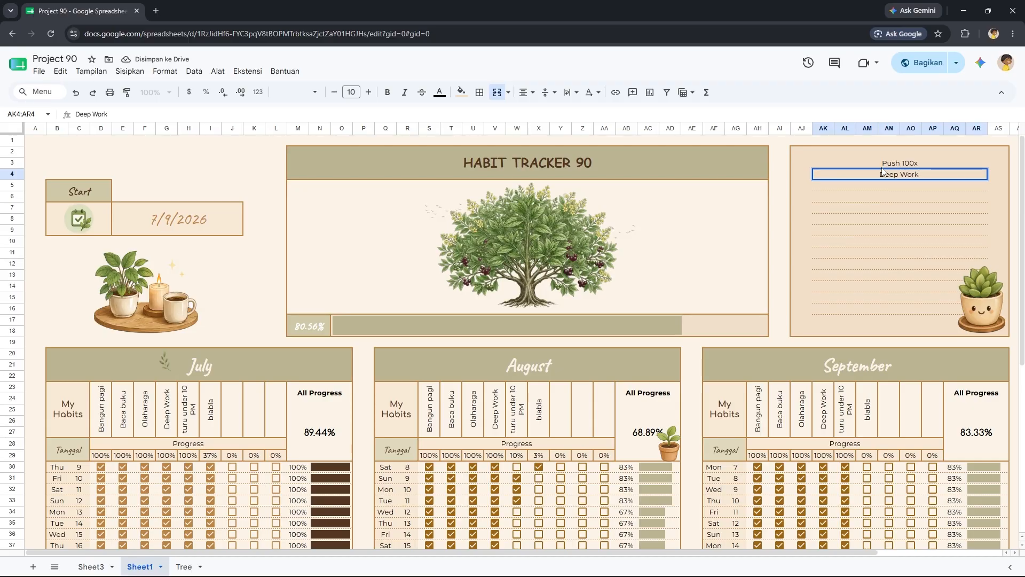
{"action": "type", "text": " 4 jam"}
{"action": "key", "text": "Return"}
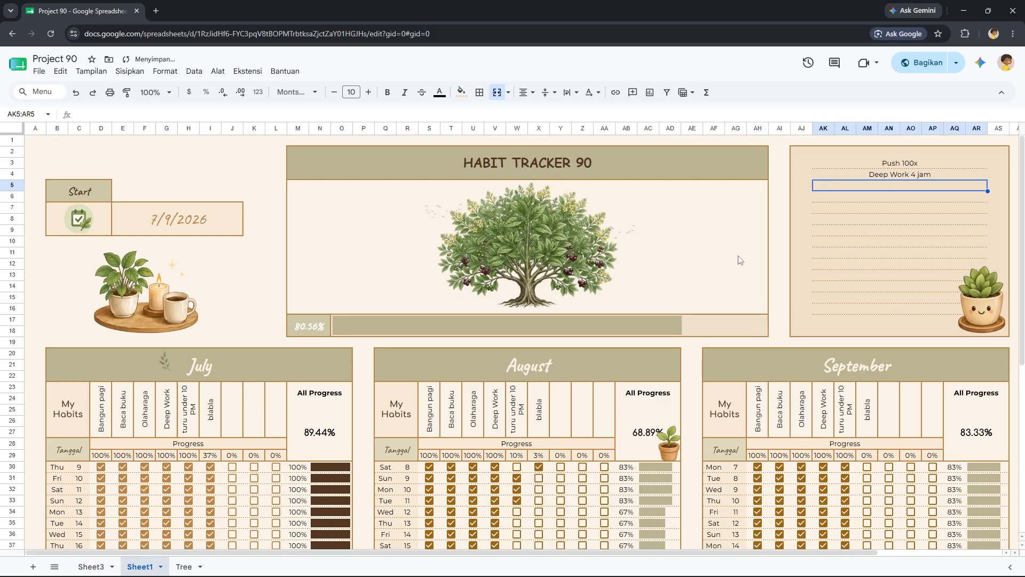
{"action": "scroll", "coordinate": [514, 226], "scroll_direction": "down", "scroll_amount": 2}
{"action": "scroll", "coordinate": [459, 256], "scroll_direction": "up", "scroll_amount": 2}
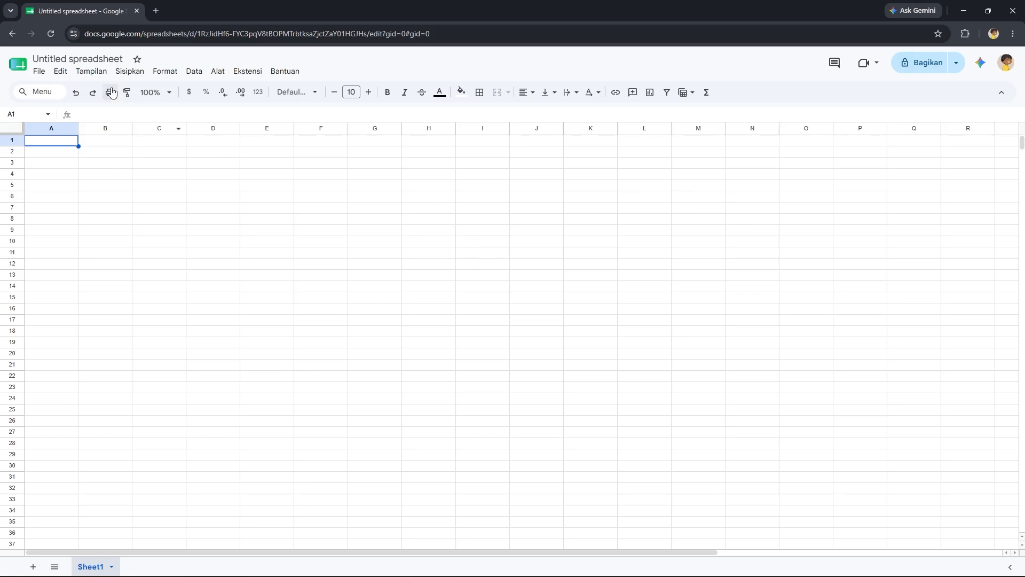
Rename the untitled spreadsheet as "Project 90".
{"action": "left_click", "coordinate": [63, 57]}
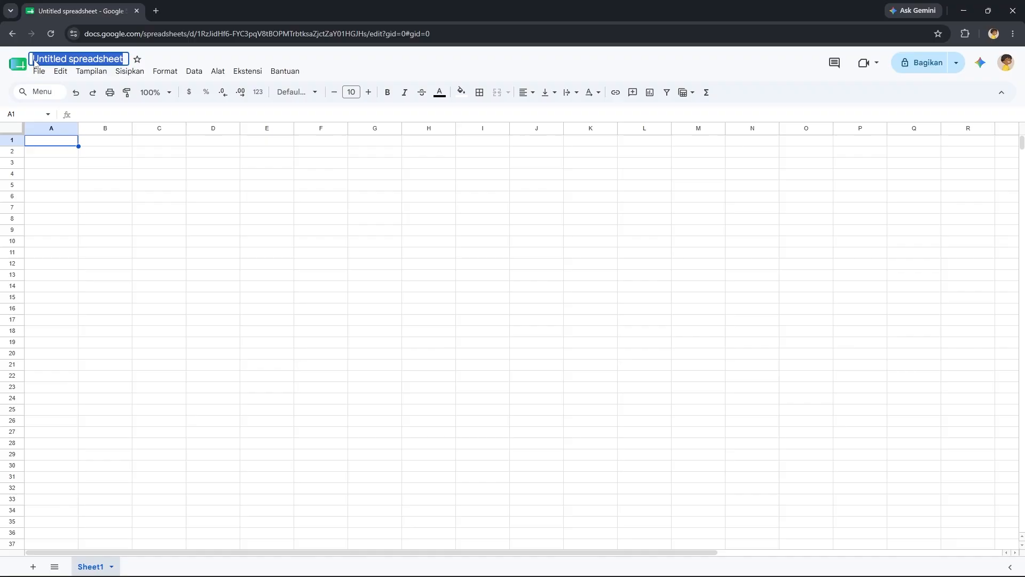
{"action": "type", "text": "Project"}
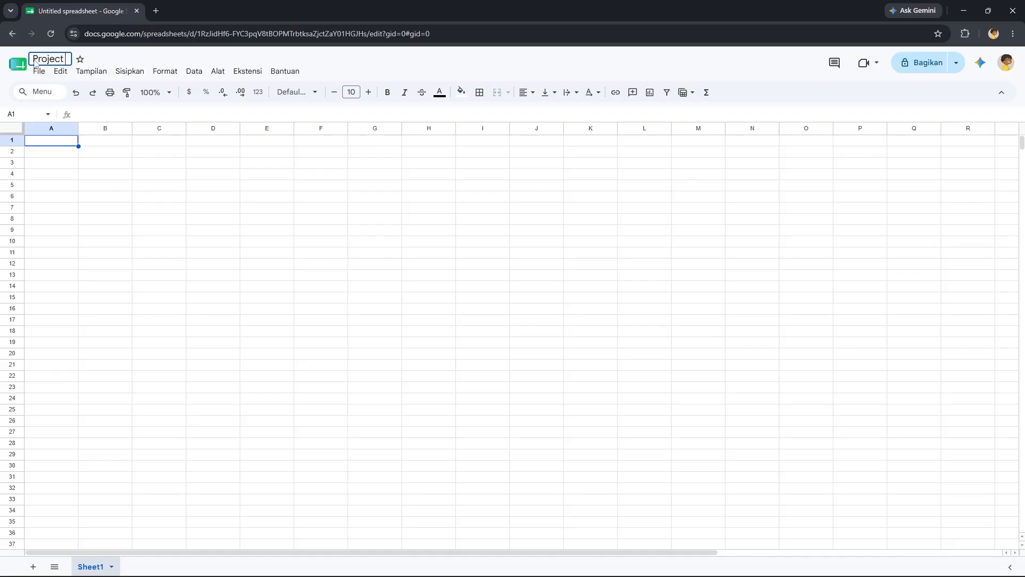
{"action": "type", "text": " 90"}
Set the spreadsheet's locale to Amerika Serikat, then save the settings and reload.
{"action": "left_click", "coordinate": [39, 71]}
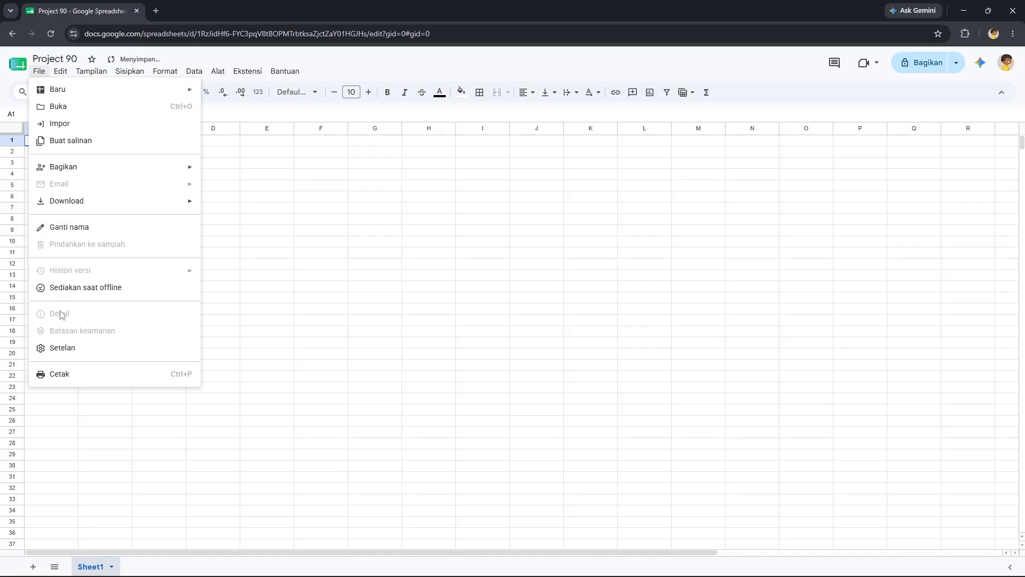
{"action": "left_click", "coordinate": [61, 342]}
{"action": "left_click", "coordinate": [362, 281]}
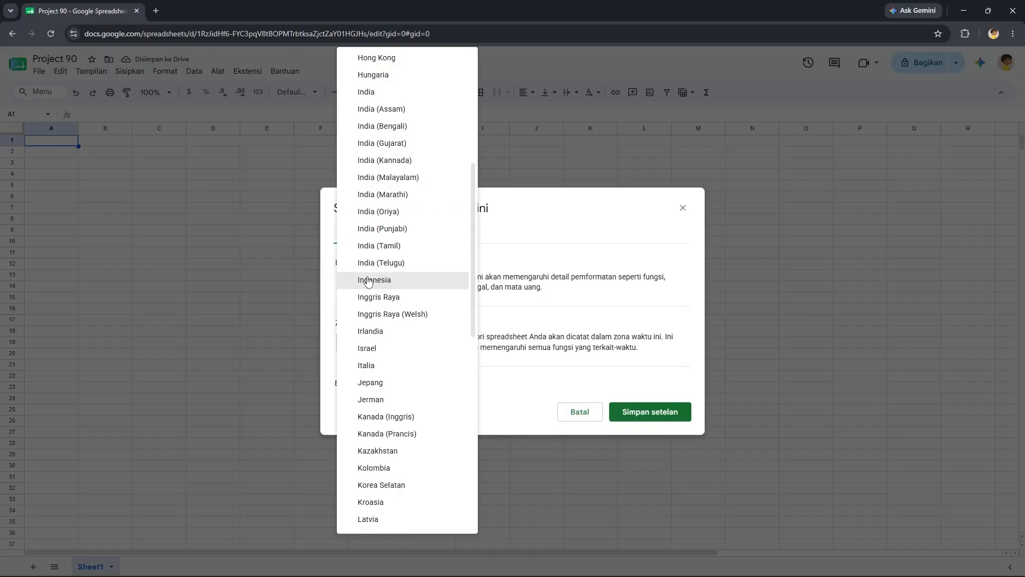
{"action": "scroll", "coordinate": [392, 267], "scroll_direction": "up", "scroll_amount": 6}
{"action": "left_click", "coordinate": [392, 76]}
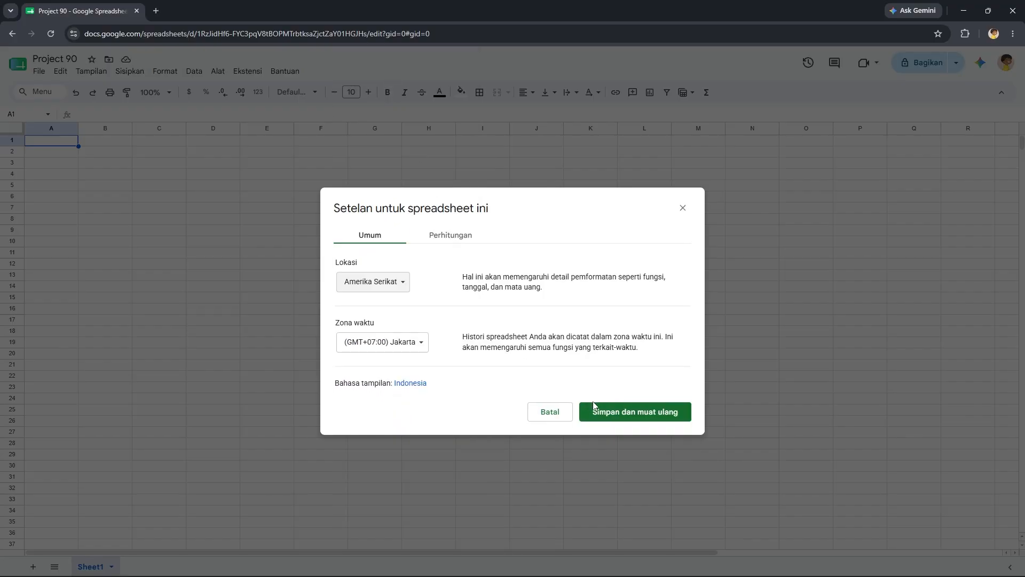
{"action": "left_click", "coordinate": [620, 409]}
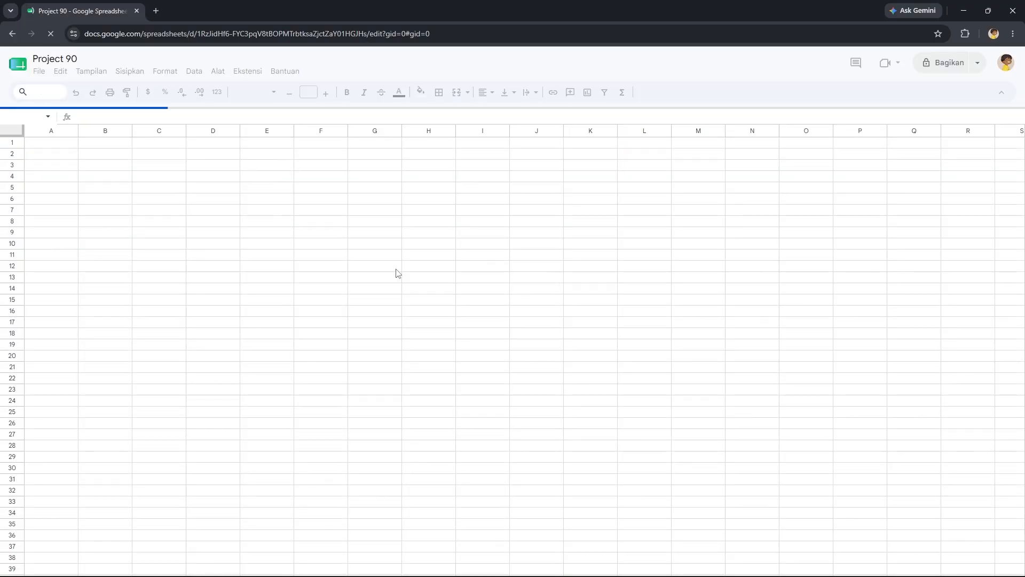
Set the font of all cells in the sheet to Montserrat.
{"action": "left_click", "coordinate": [11, 131]}
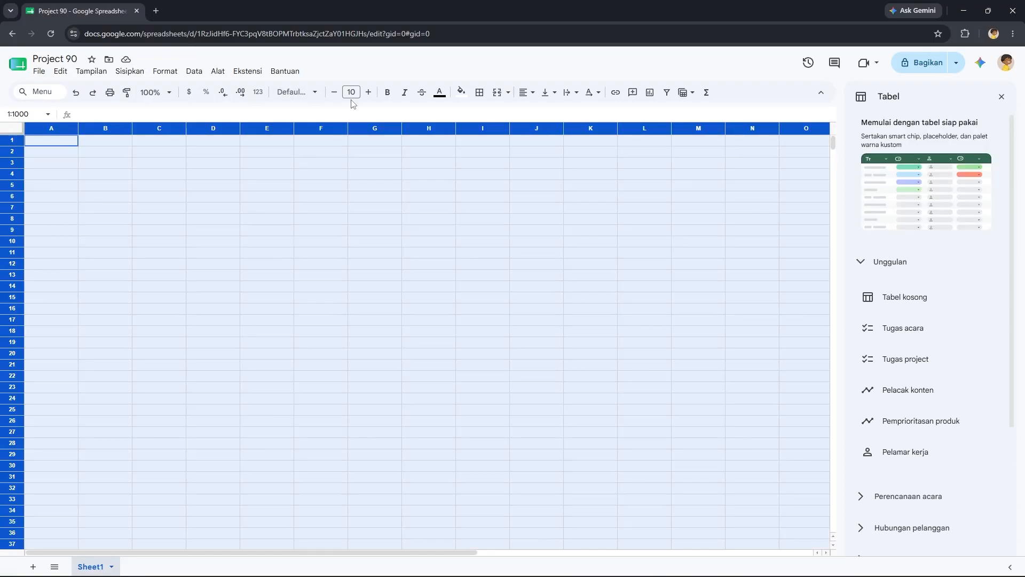
{"action": "left_click", "coordinate": [292, 91]}
{"action": "left_click", "coordinate": [313, 199]}
{"action": "left_click", "coordinate": [298, 93]}
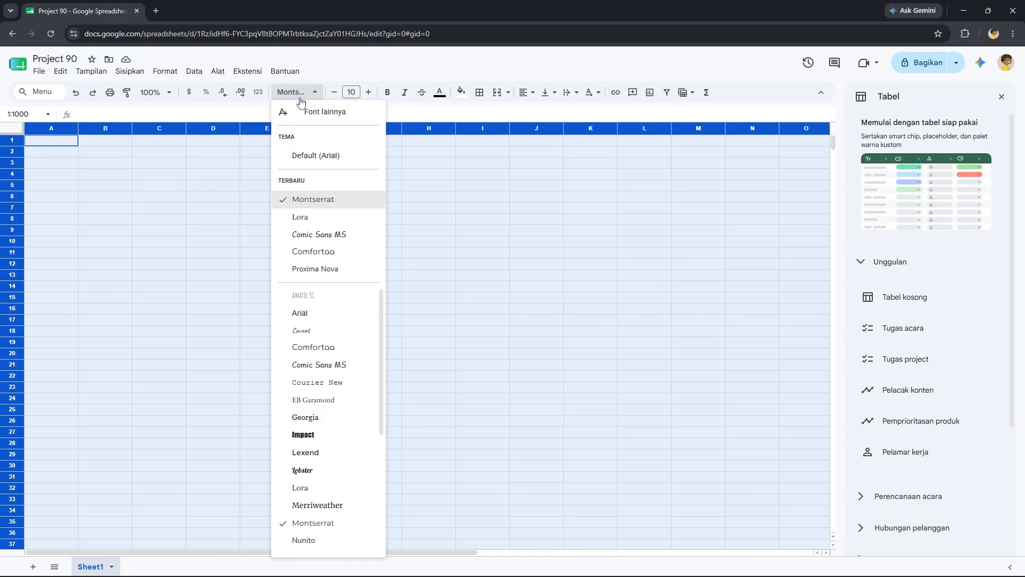
{"action": "left_click", "coordinate": [313, 200]}
Centre all cells horizontally and vertically and turn on text wrapping for them.
{"action": "left_click", "coordinate": [526, 95]}
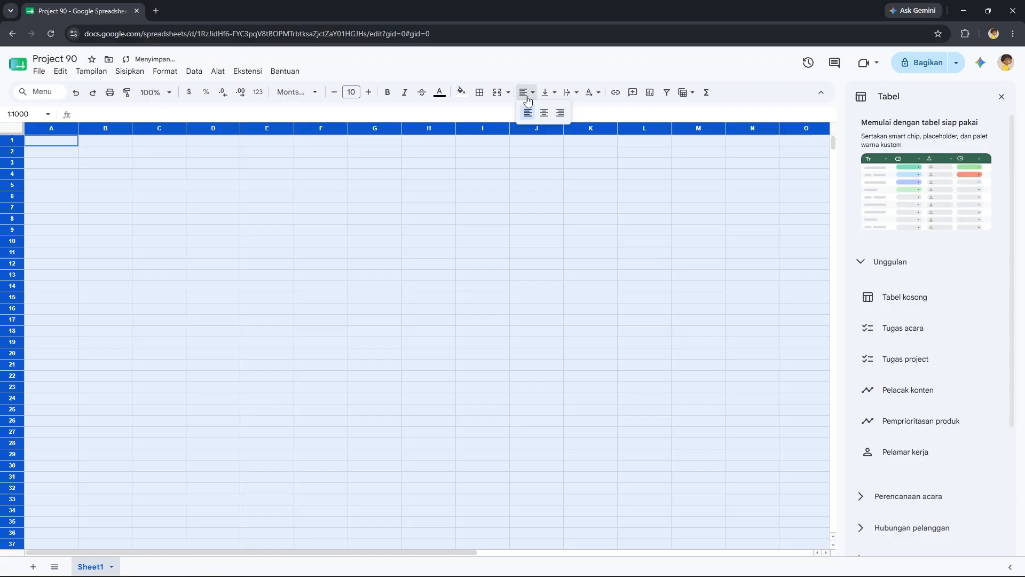
{"action": "left_click", "coordinate": [544, 113]}
{"action": "left_click", "coordinate": [548, 93]}
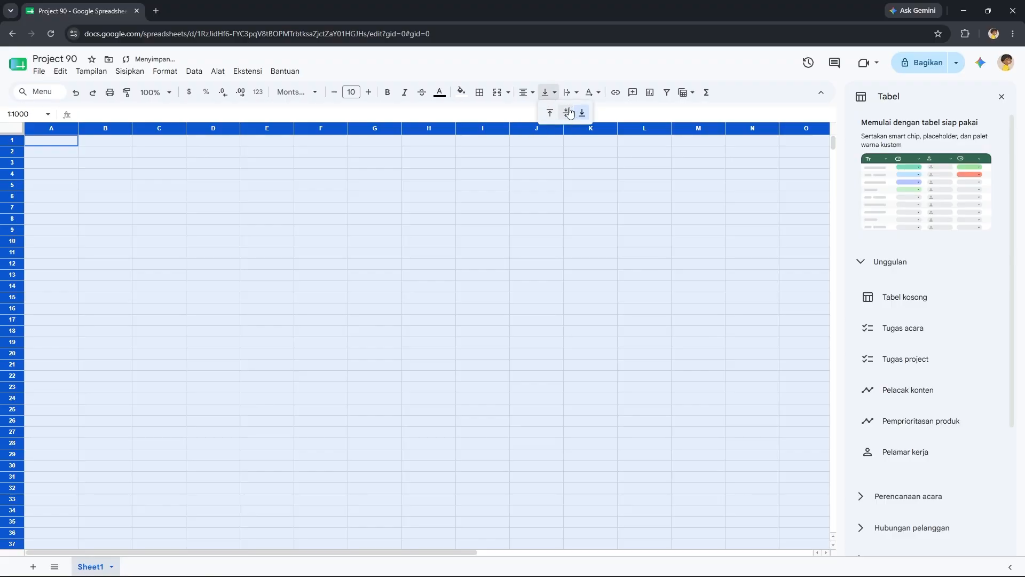
{"action": "left_click", "coordinate": [569, 112]}
{"action": "left_click", "coordinate": [571, 93]}
{"action": "left_click", "coordinate": [586, 113]}
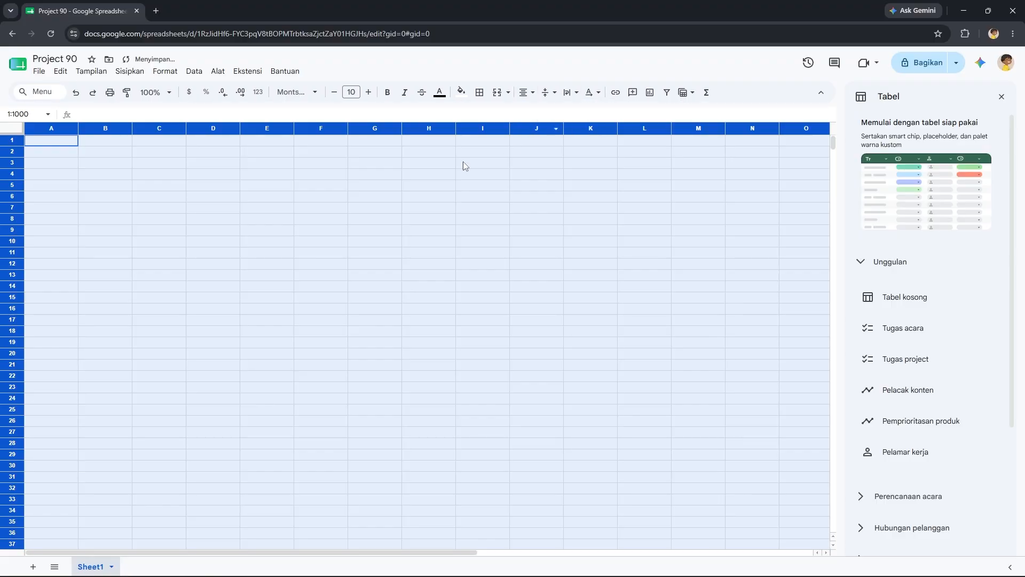
{"action": "left_click", "coordinate": [212, 208]}
Set the width of columns A to Z to 40 pixels.
{"action": "left_click", "coordinate": [51, 128]}
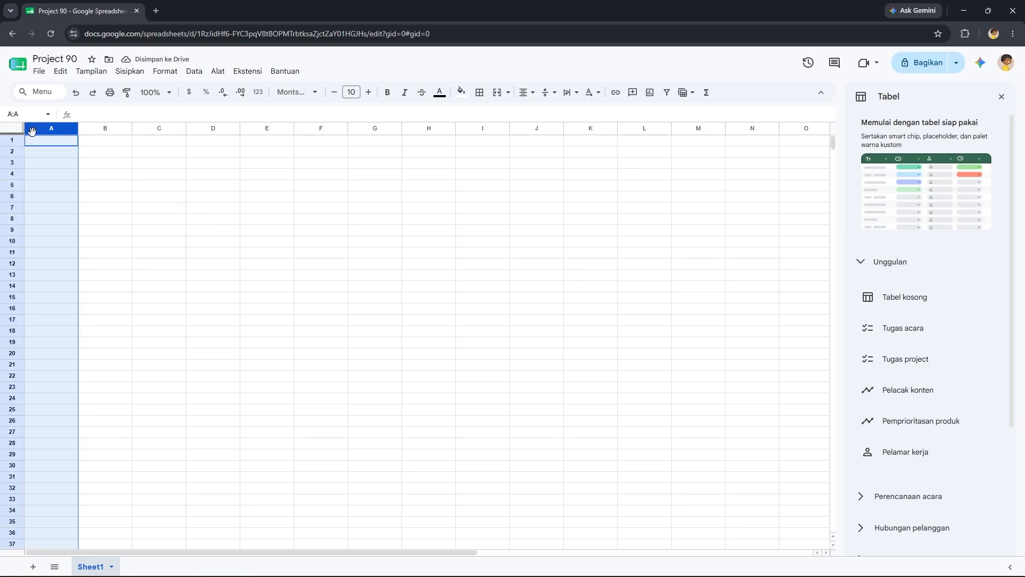
{"action": "key", "text": "ctrl+shift+Right"}
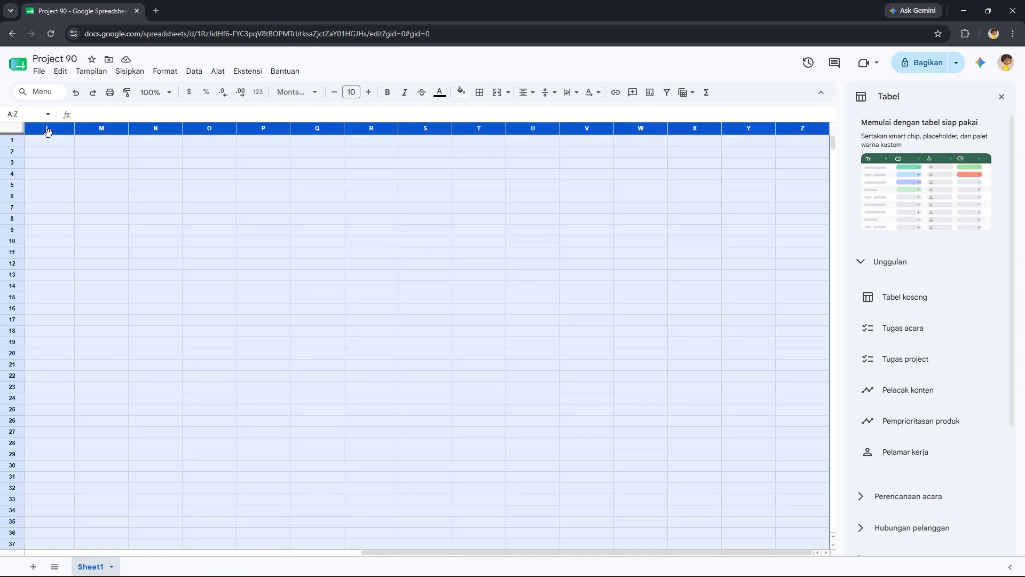
{"action": "right_click", "coordinate": [47, 131]}
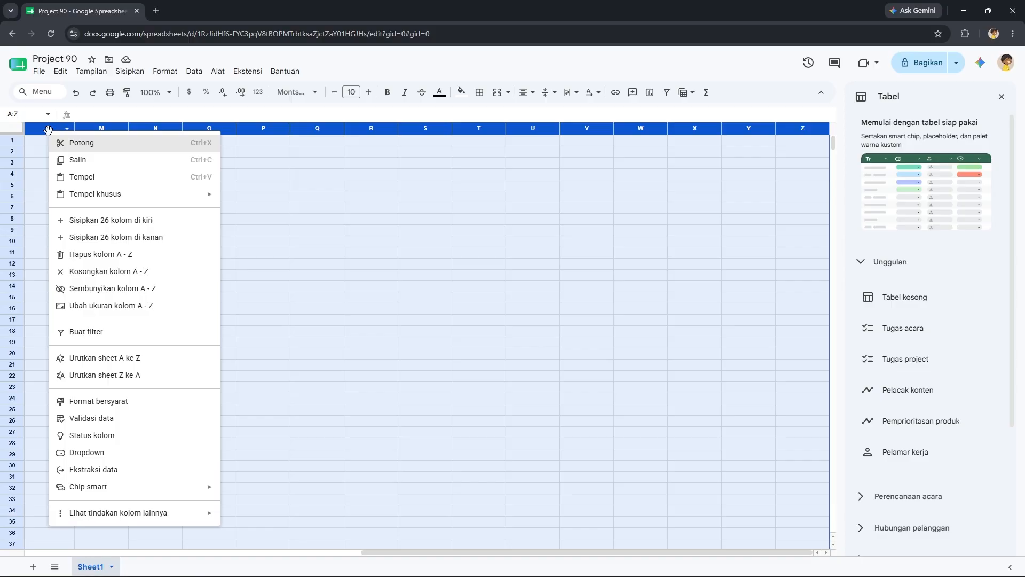
{"action": "left_click", "coordinate": [99, 313]}
{"action": "type", "text": "40"}
{"action": "key", "text": "Return"}
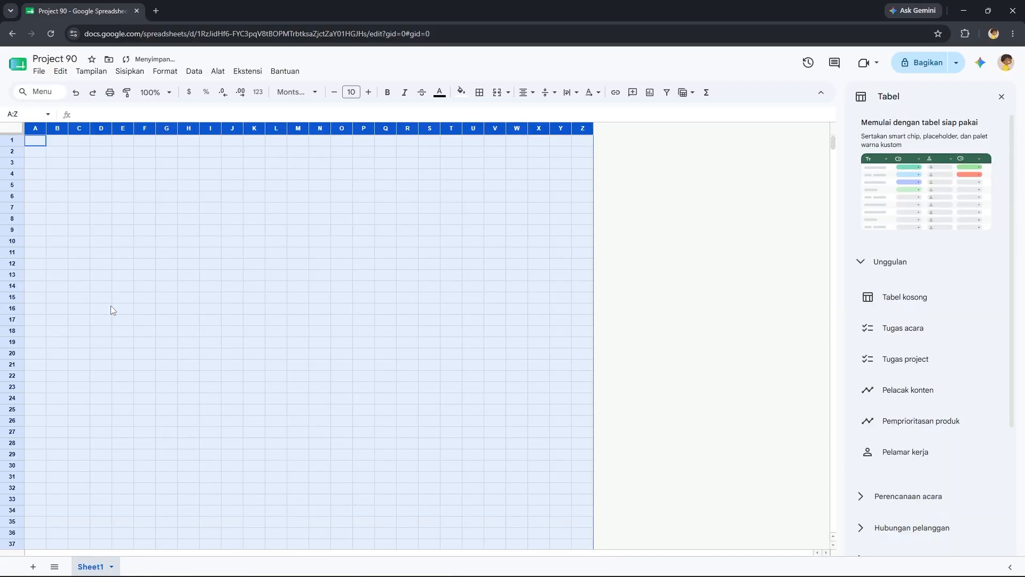
Insert 26 columns after column Z and close the Tables side panel.
{"action": "right_click", "coordinate": [196, 255]}
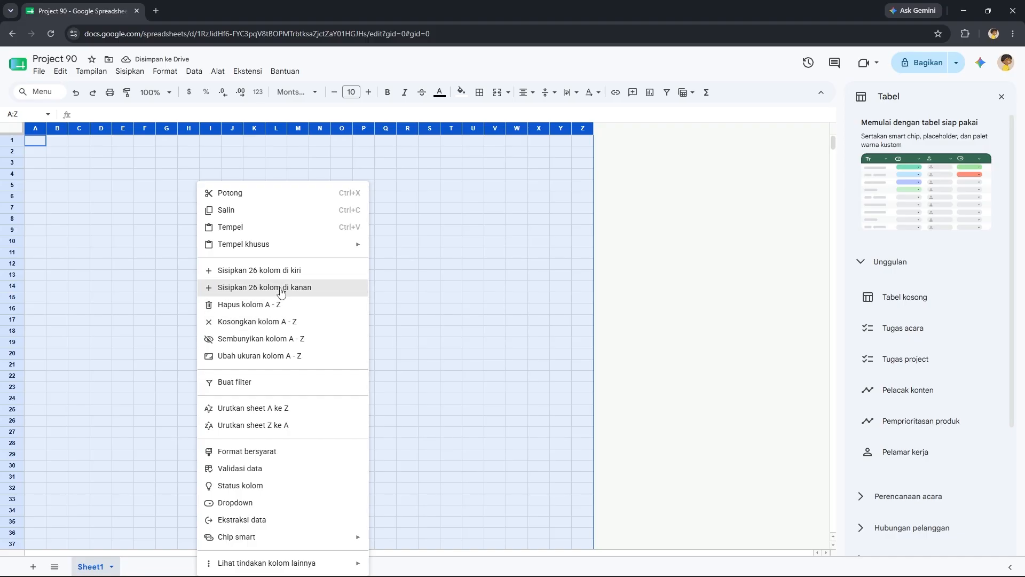
{"action": "left_click", "coordinate": [281, 290]}
{"action": "left_click", "coordinate": [1001, 96]}
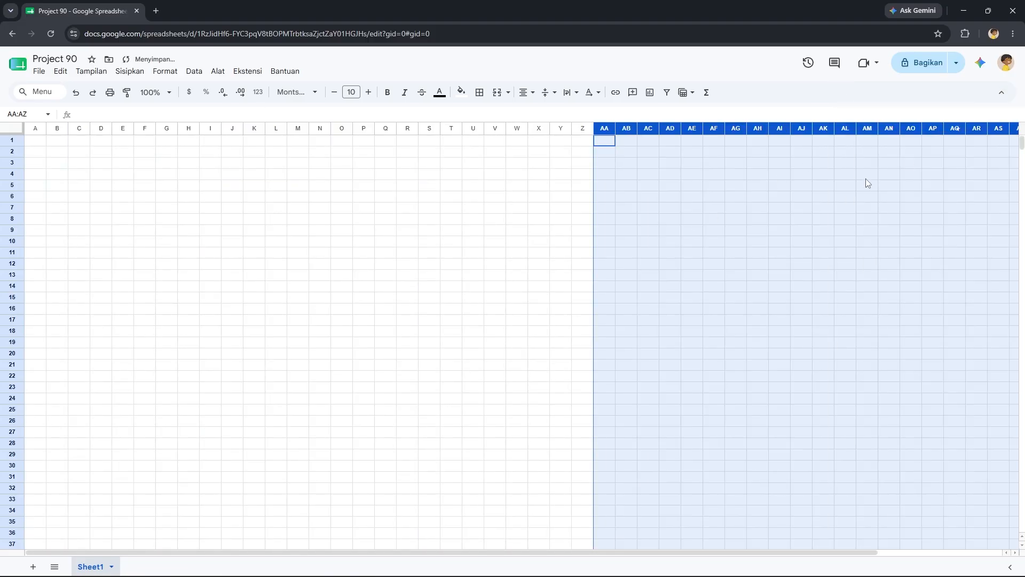
{"action": "left_click", "coordinate": [188, 207]}
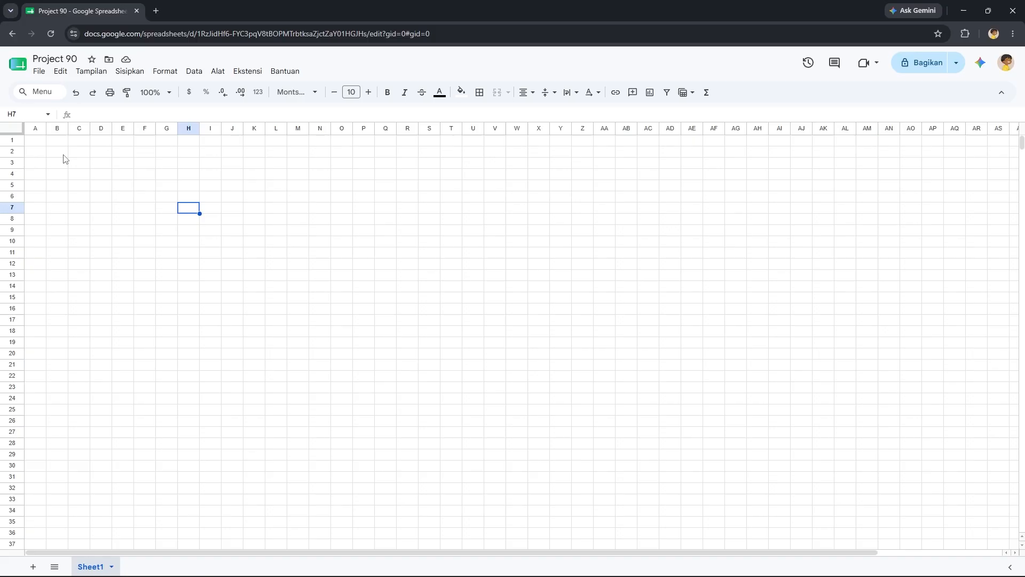
Merge cells B2:O4 into one header cell.
{"action": "left_click", "coordinate": [59, 153]}
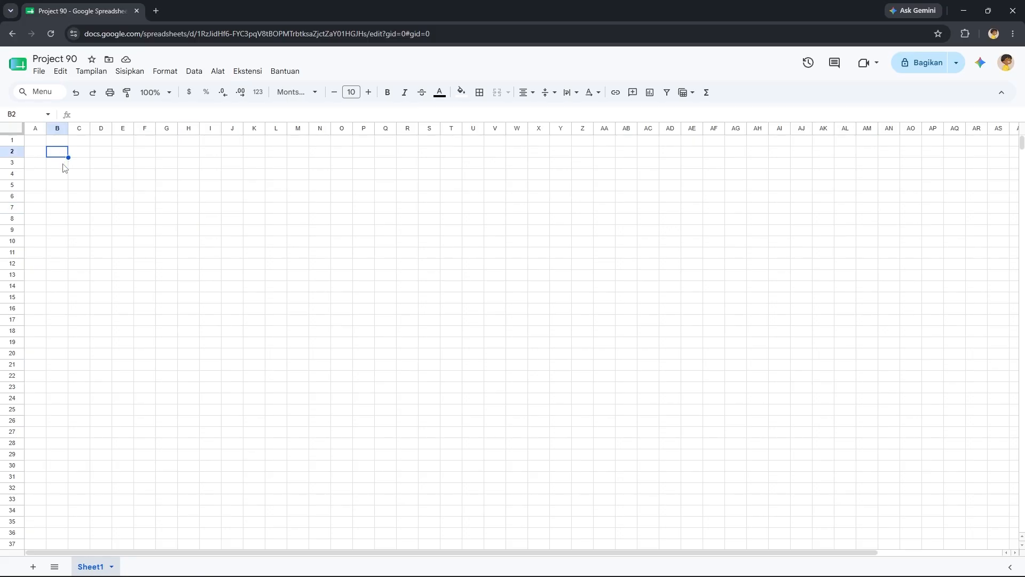
{"action": "mouse_move", "coordinate": [63, 167]}
{"action": "left_mouse_down"}
{"action": "mouse_move", "coordinate": [57, 175]}
{"action": "mouse_move", "coordinate": [71, 182]}
{"action": "left_mouse_up"}
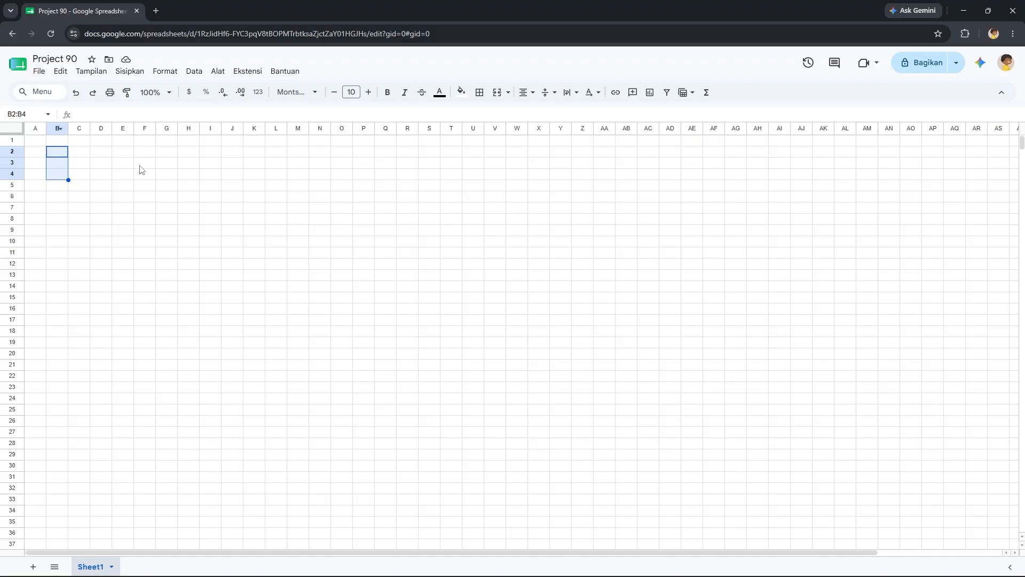
{"action": "left_click", "coordinate": [344, 155], "text": "shift"}
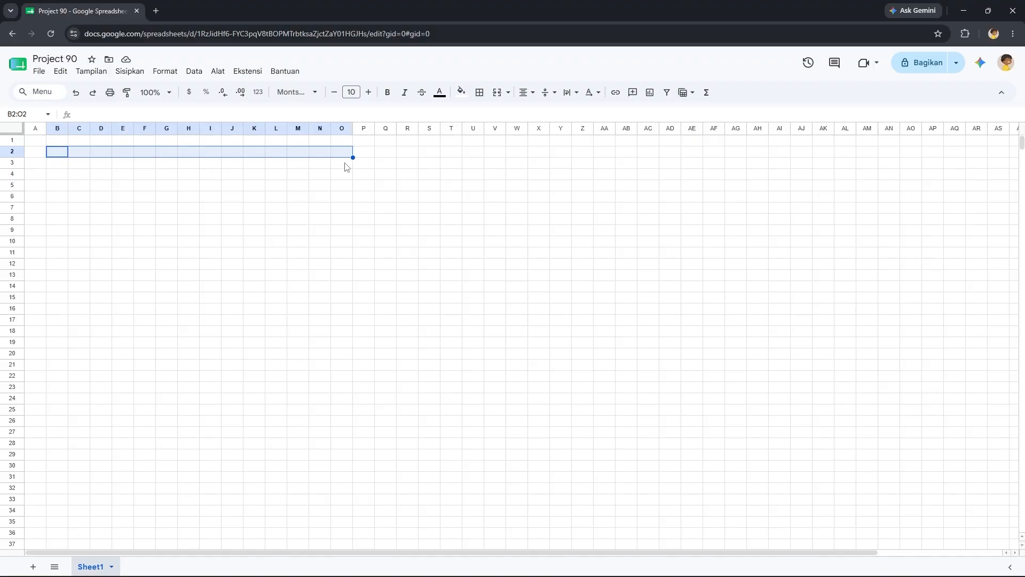
{"action": "left_click", "coordinate": [345, 167], "text": "shift"}
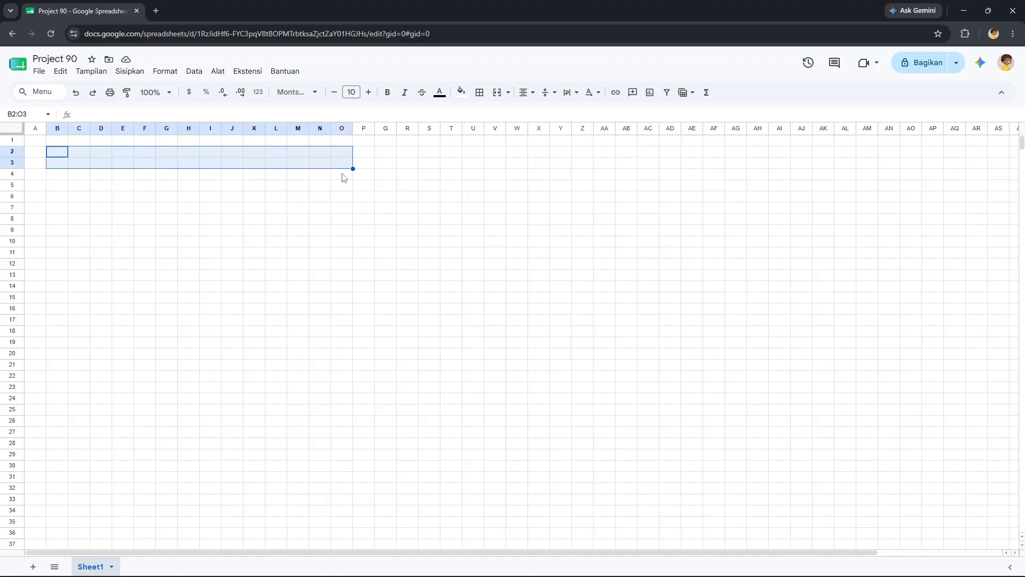
{"action": "left_click", "coordinate": [344, 178], "text": "shift"}
{"action": "left_click", "coordinate": [497, 92]}
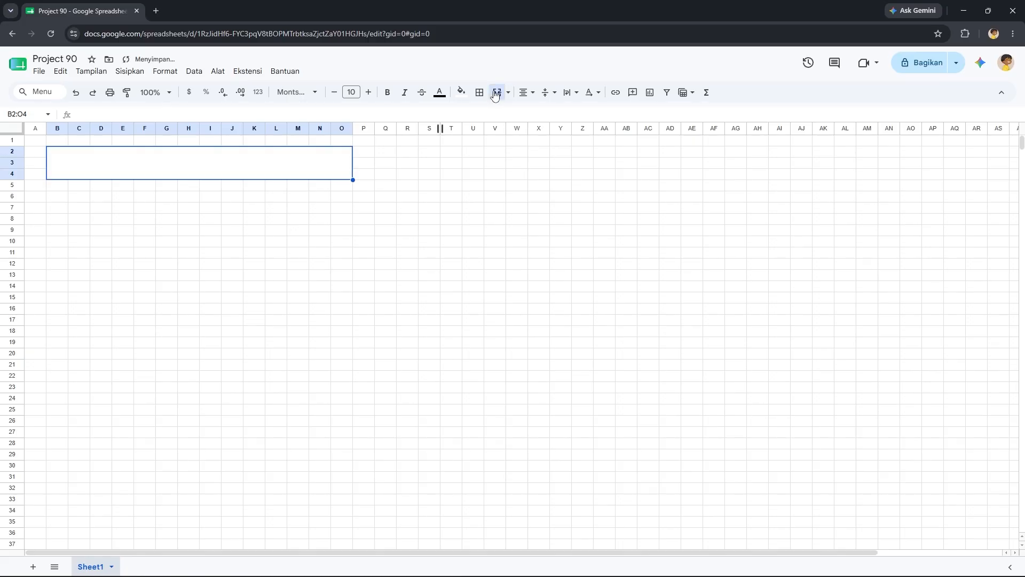
Enter today's date, 6/15/2026, in the merged header cell B2:O4.
{"action": "left_click", "coordinate": [202, 204]}
{"action": "double_click", "coordinate": [207, 169]}
{"action": "left_click", "coordinate": [219, 193]}
{"action": "left_click", "coordinate": [221, 175]}
{"action": "key", "text": "ctrl+semicolon"}
Apply a custom date format to the header date that shows only the full month name.
{"action": "left_click", "coordinate": [165, 71]}
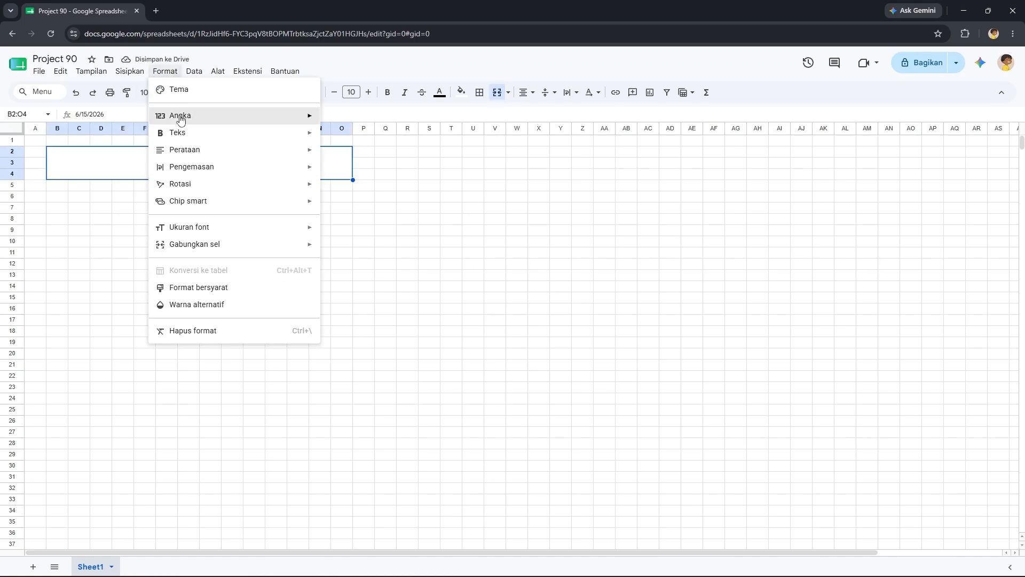
{"action": "mouse_move", "coordinate": [180, 119]}
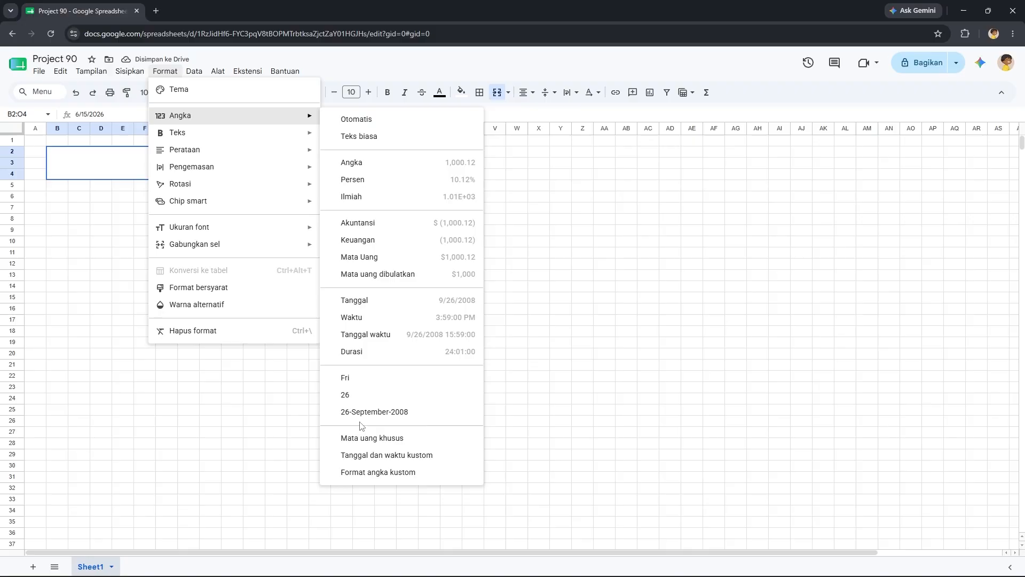
{"action": "left_click", "coordinate": [405, 455]}
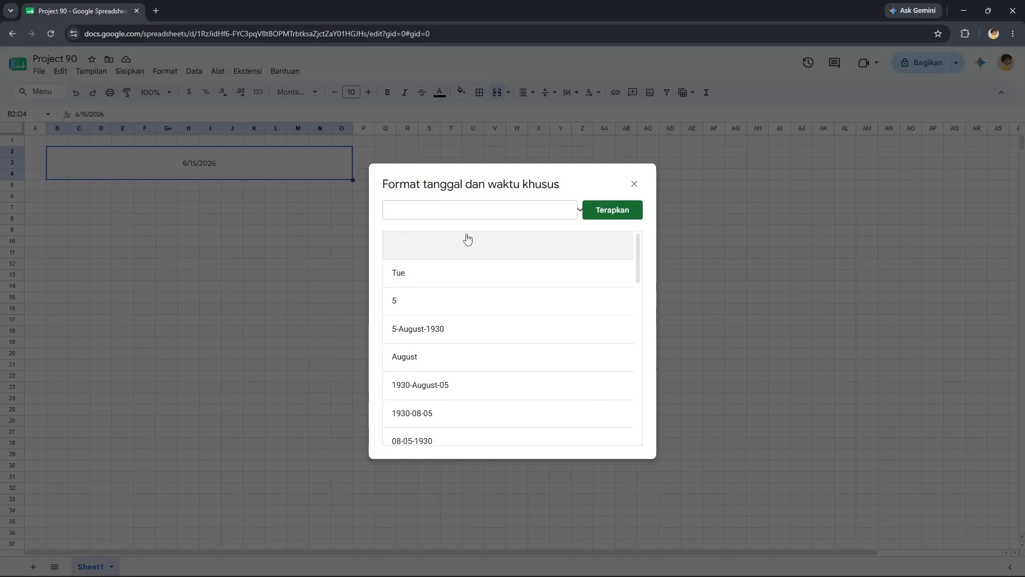
{"action": "left_click", "coordinate": [412, 357]}
{"action": "left_click", "coordinate": [596, 212]}
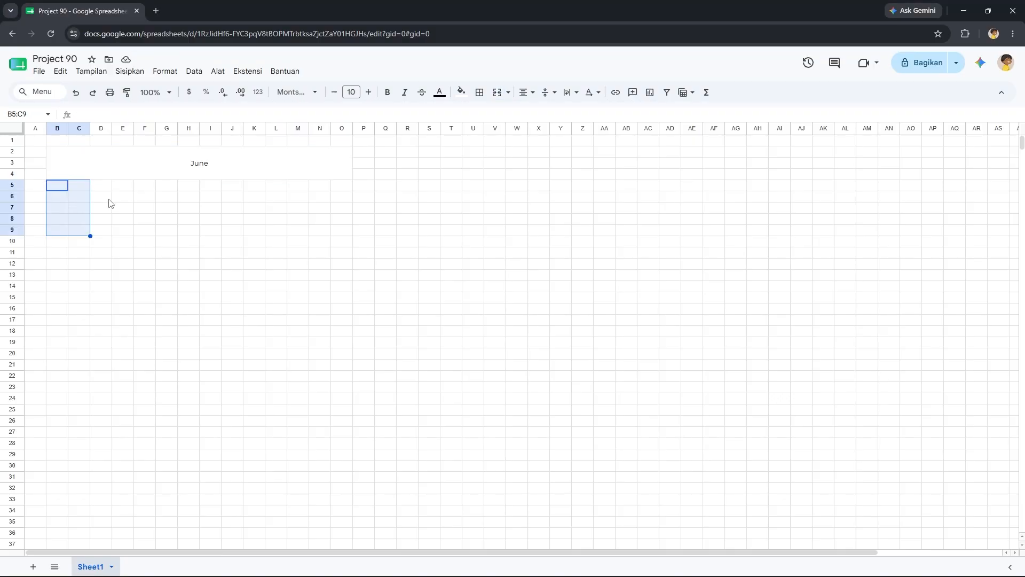
Merge cells B5:C9 below the month header and enter the label My Habits.
{"action": "left_click", "coordinate": [107, 199]}
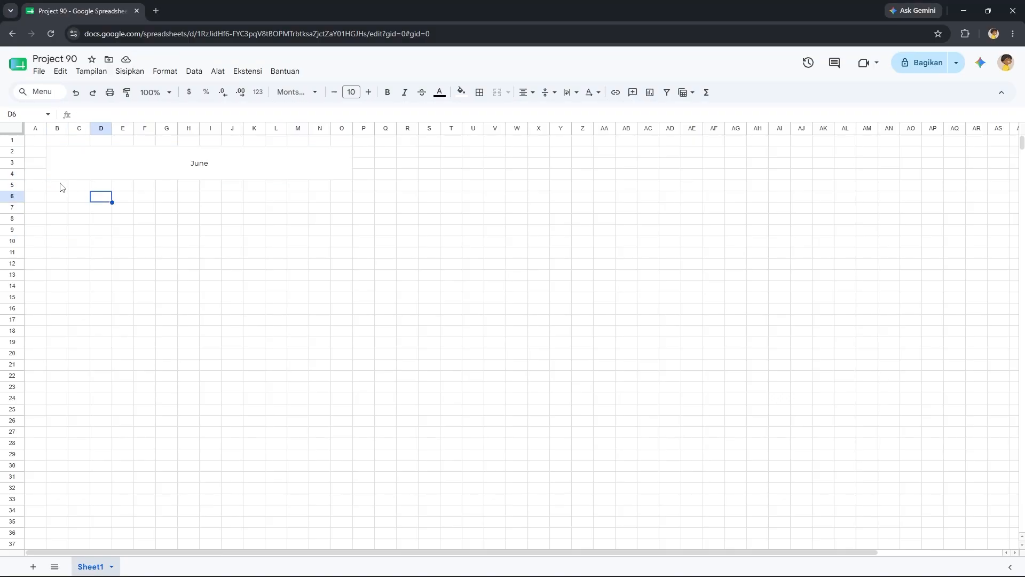
{"action": "left_click_drag", "start_coordinate": [60, 187], "coordinate": [80, 231]}
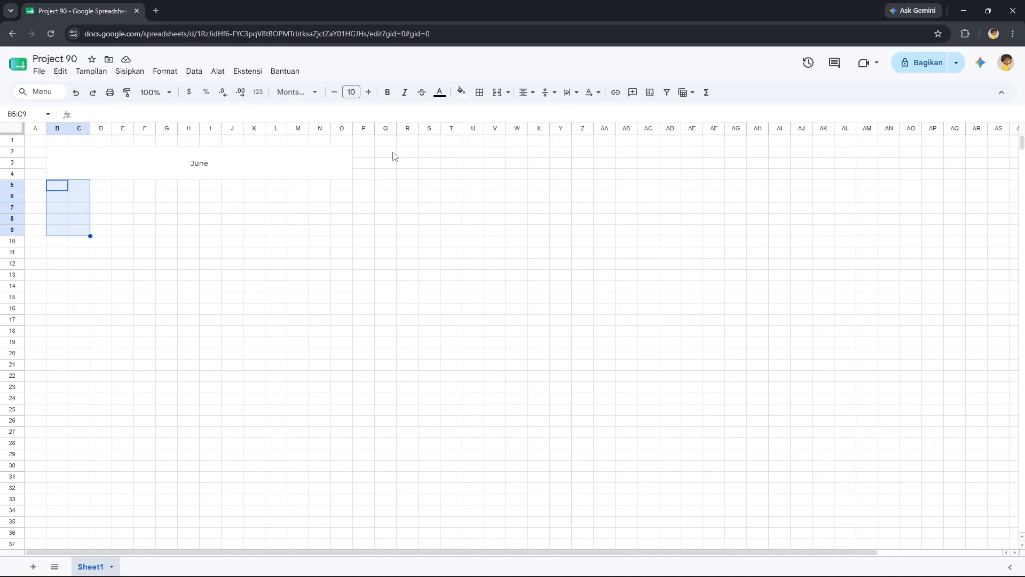
{"action": "left_click", "coordinate": [497, 93]}
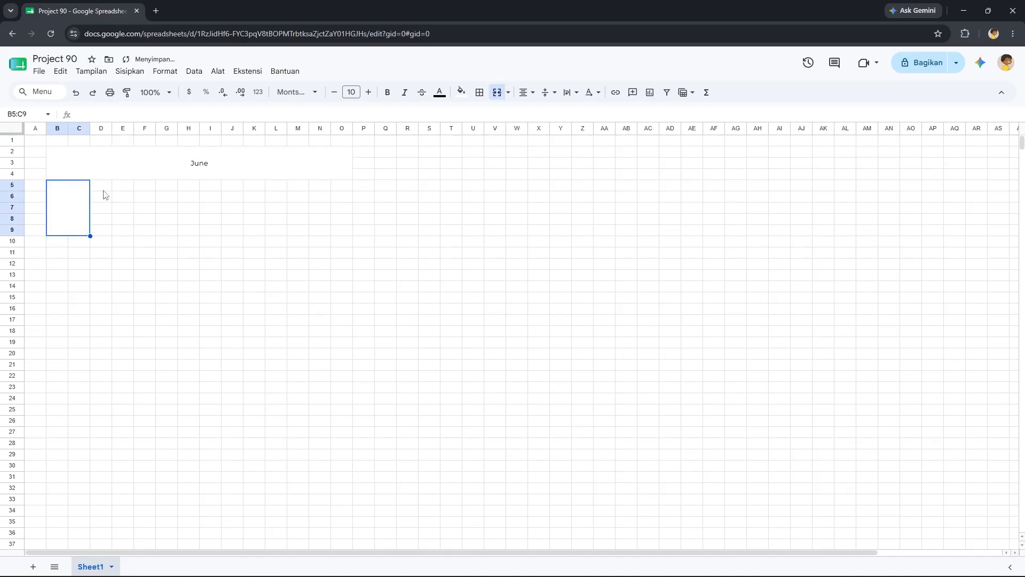
{"action": "double_click", "coordinate": [68, 216]}
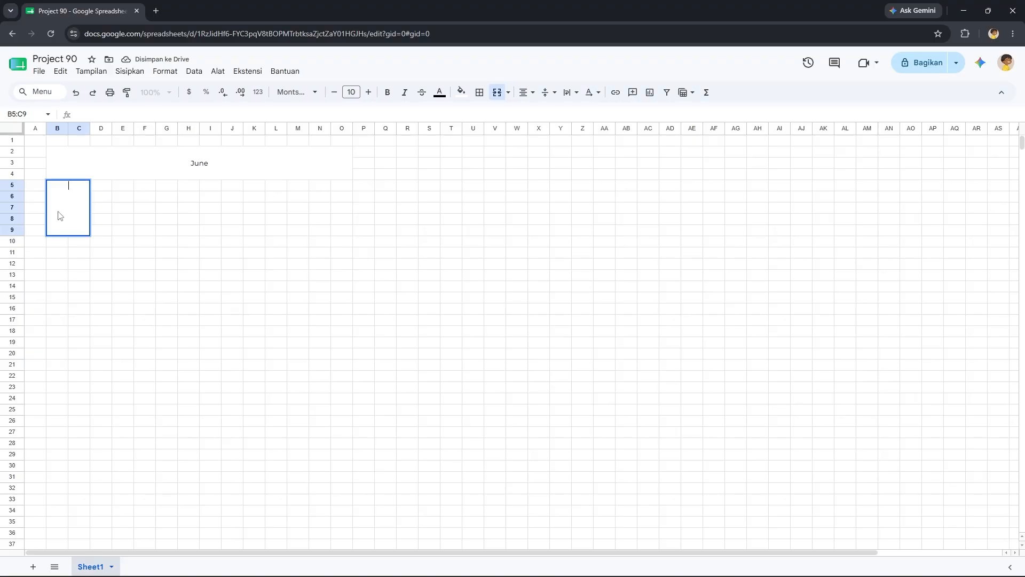
{"action": "type", "text": "My Habits"}
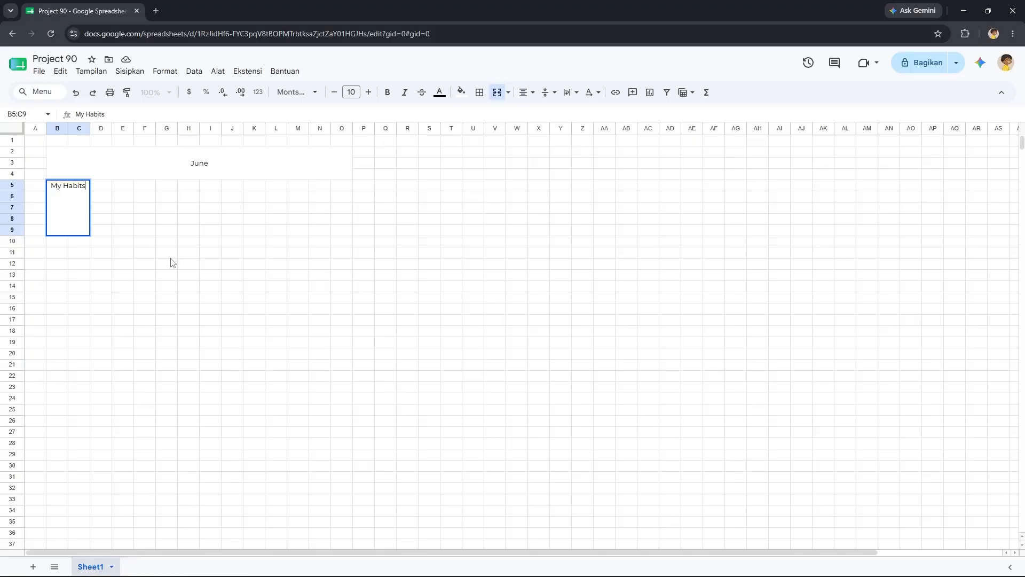
{"action": "left_click", "coordinate": [167, 254]}
Set the My Habits label to font size 12 and make it bold.
{"action": "left_click", "coordinate": [76, 218]}
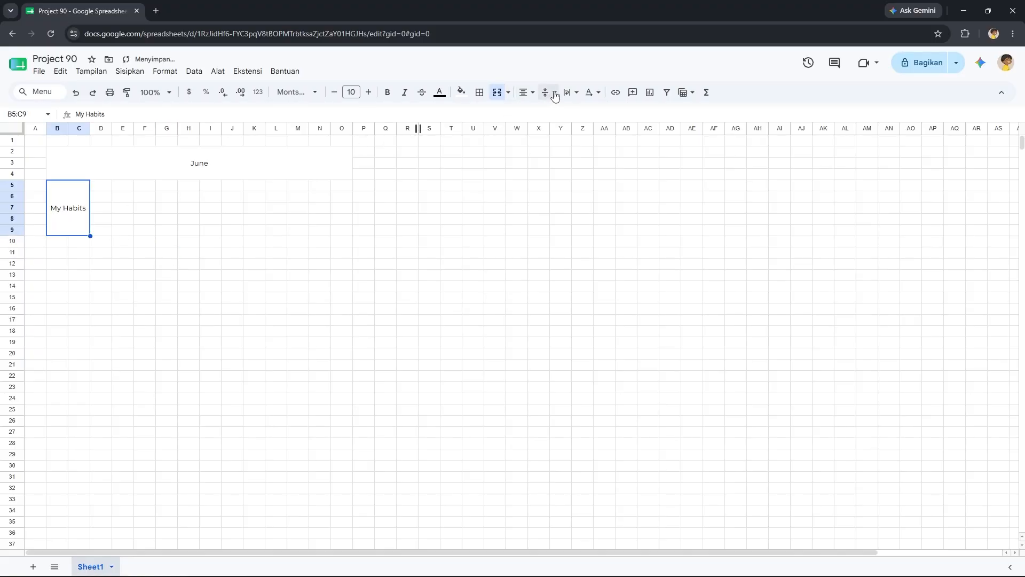
{"action": "left_click", "coordinate": [368, 93]}
{"action": "left_click", "coordinate": [368, 92]}
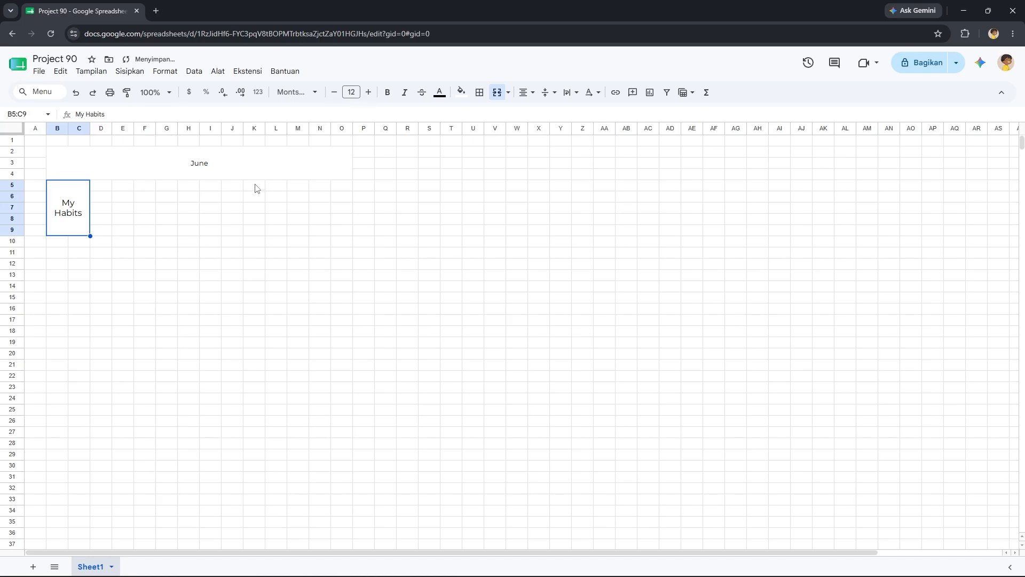
{"action": "key", "text": "ctrl+b"}
{"action": "left_click", "coordinate": [123, 229]}
Merge D5:L9 vertically so each column is one tall cell, and merge M5:O9 into a single cell.
{"action": "left_click_drag", "start_coordinate": [101, 187], "coordinate": [282, 228]}
{"action": "left_click", "coordinate": [497, 92]}
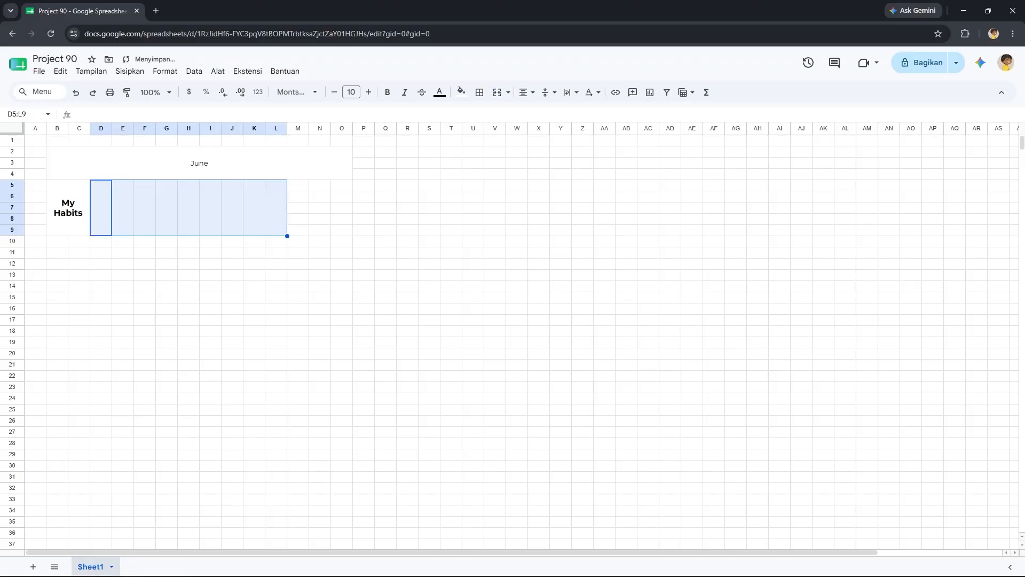
{"action": "left_click_drag", "start_coordinate": [299, 187], "coordinate": [334, 232]}
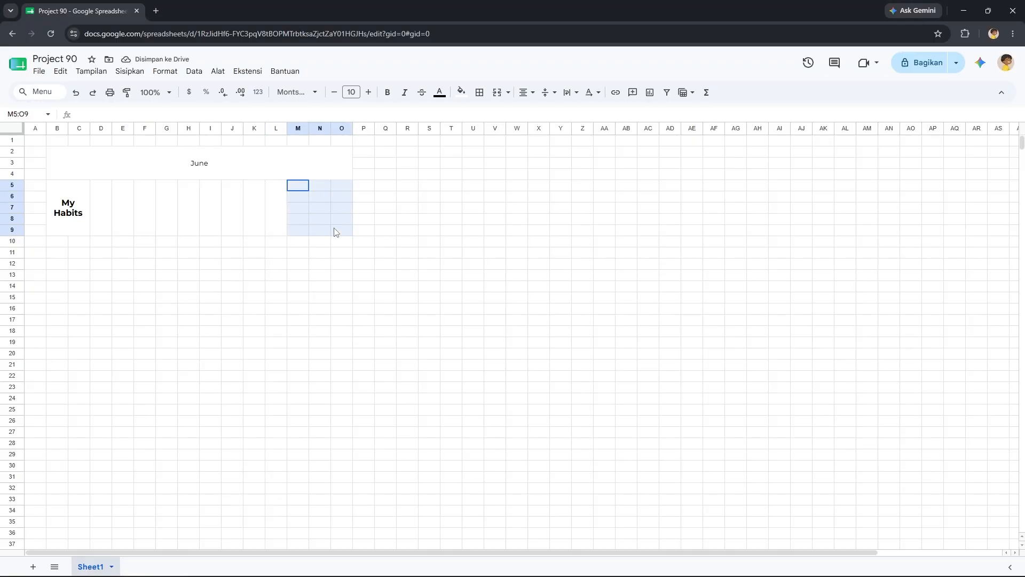
{"action": "left_click", "coordinate": [502, 95]}
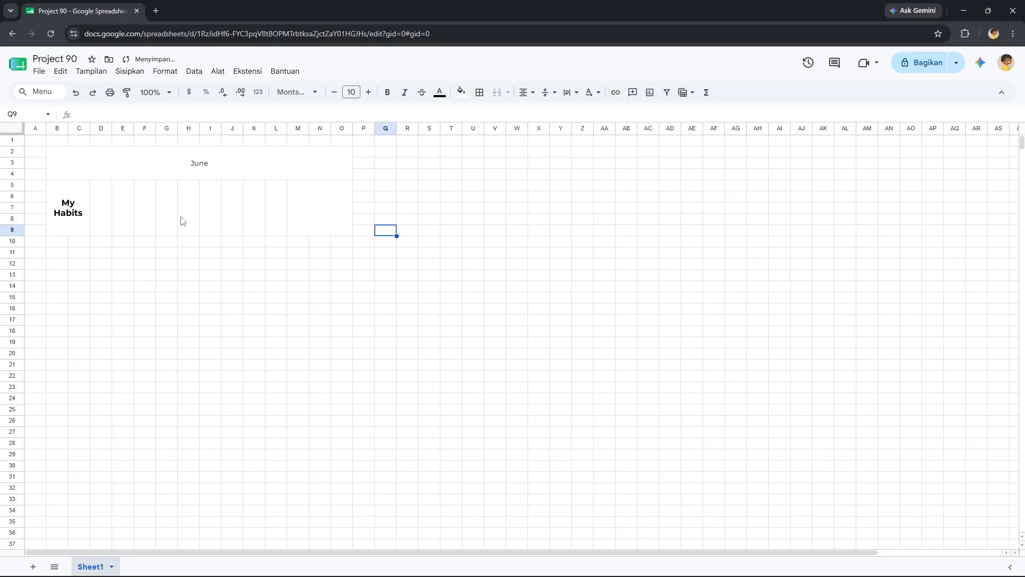
Apply all borders to the header block B2:O9.
{"action": "left_click", "coordinate": [90, 163]}
{"action": "left_click", "coordinate": [303, 227], "text": "shift"}
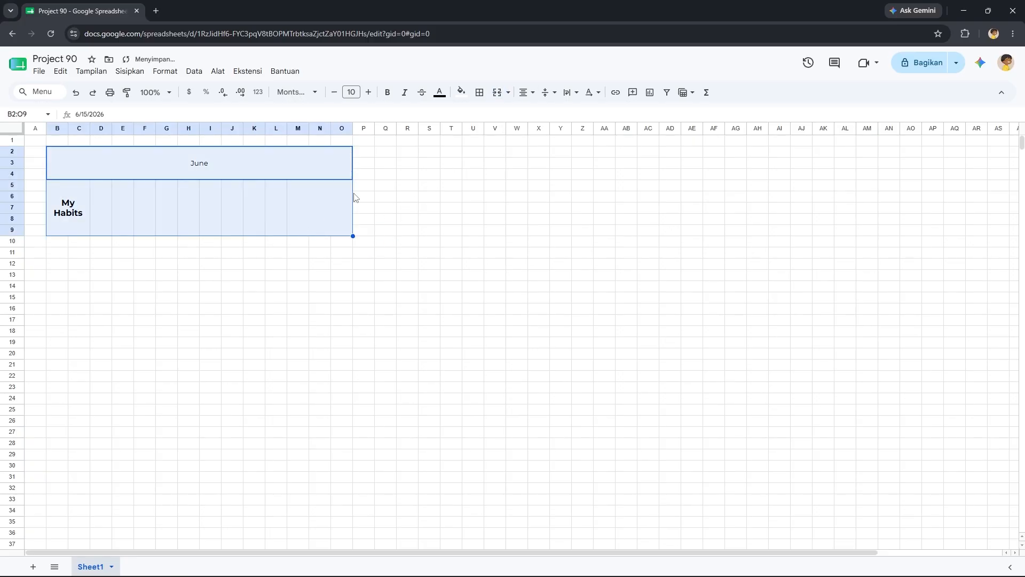
{"action": "left_click", "coordinate": [479, 93]}
{"action": "left_click", "coordinate": [486, 116]}
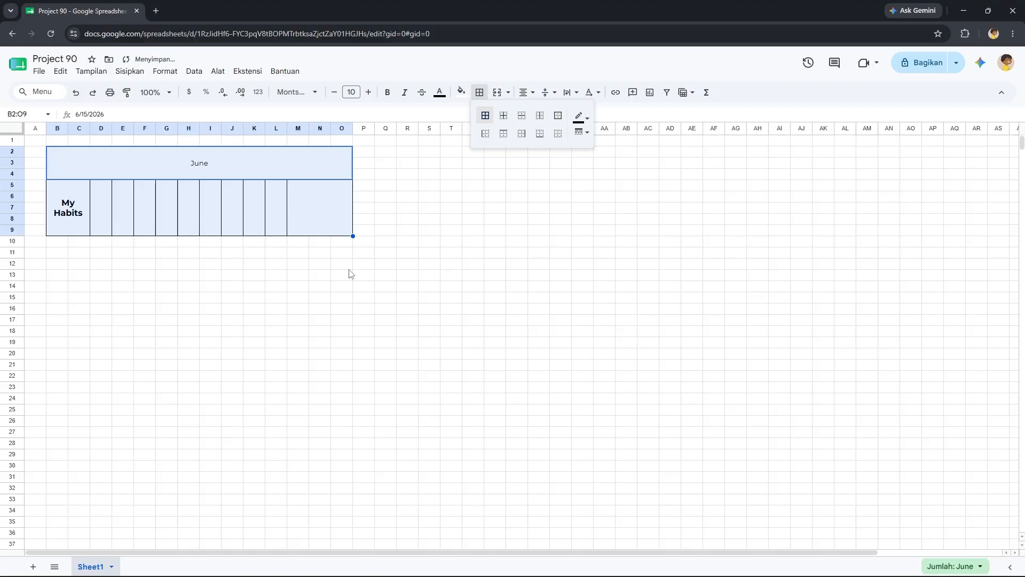
{"action": "left_click", "coordinate": [344, 265]}
Merge cells B10:C11 directly below the My Habits cell.
{"action": "left_click_drag", "start_coordinate": [59, 243], "coordinate": [87, 299]}
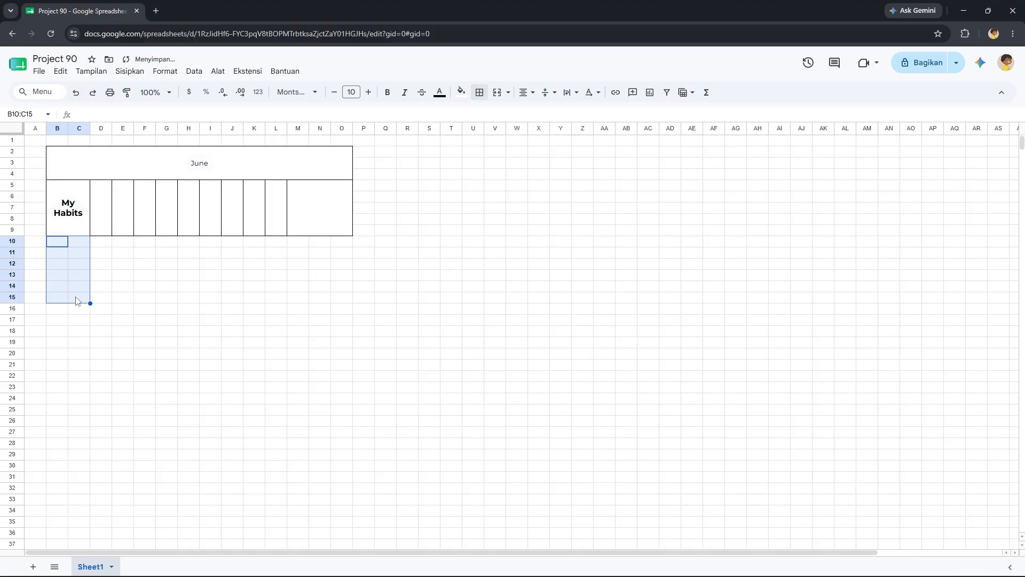
{"action": "left_click", "coordinate": [133, 290]}
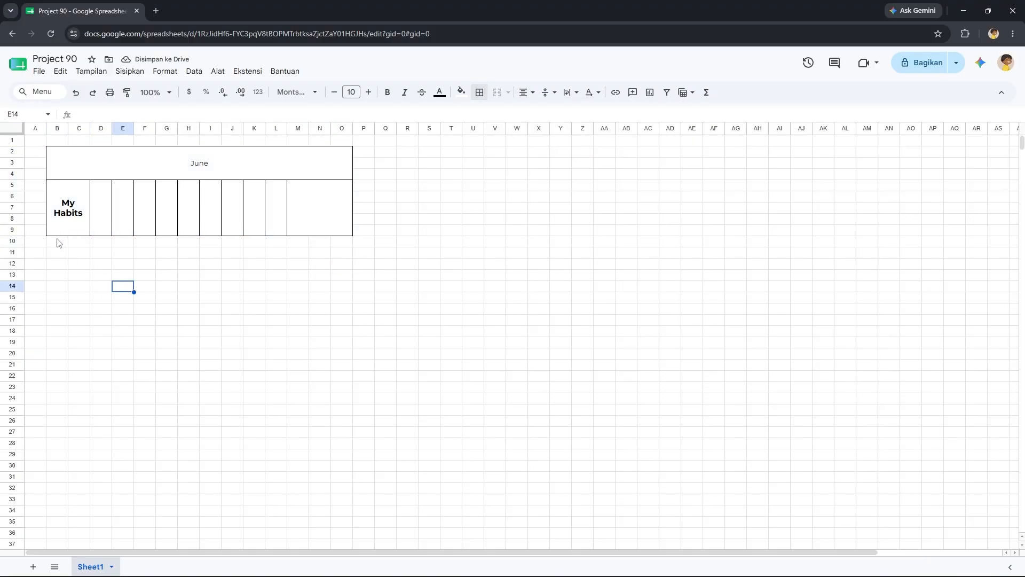
{"action": "left_click_drag", "start_coordinate": [59, 242], "coordinate": [78, 250]}
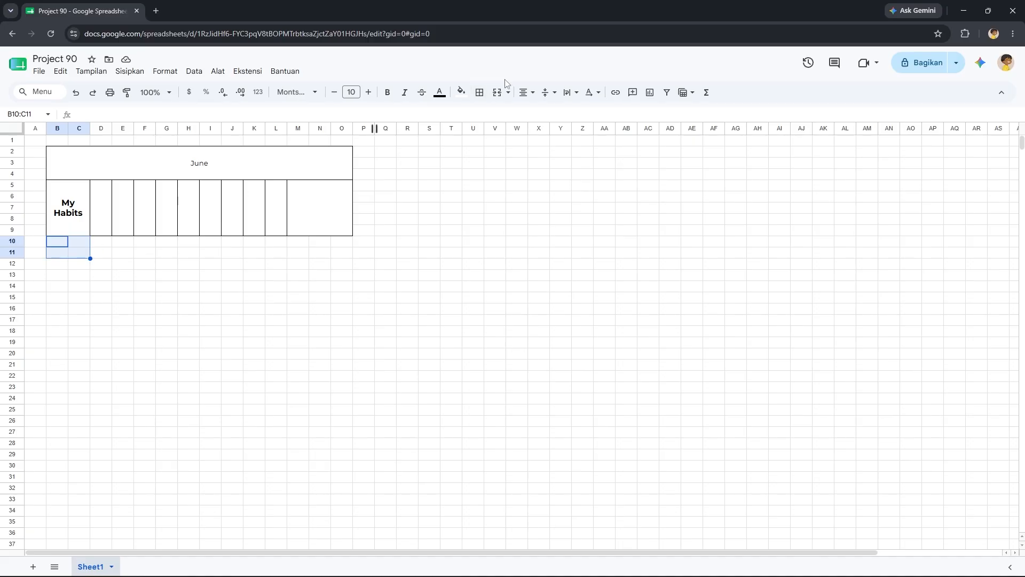
{"action": "left_click", "coordinate": [497, 92]}
Enter the label Tanggal in the merged cell B10:C11.
{"action": "double_click", "coordinate": [62, 246]}
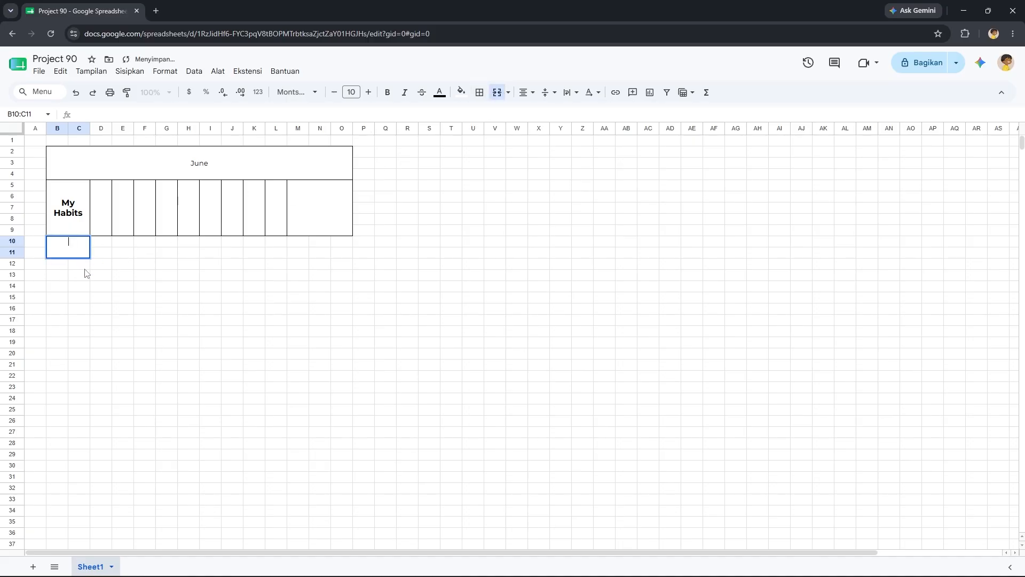
{"action": "type", "text": "Tanngal"}
{"action": "key", "text": "Return"}
{"action": "key", "text": "Return"}
{"action": "key", "text": "BackSpace"}
{"action": "key", "text": "BackSpace"}
{"action": "key", "text": "BackSpace"}
{"action": "key", "text": "BackSpace"}
{"action": "type", "text": "gga"}
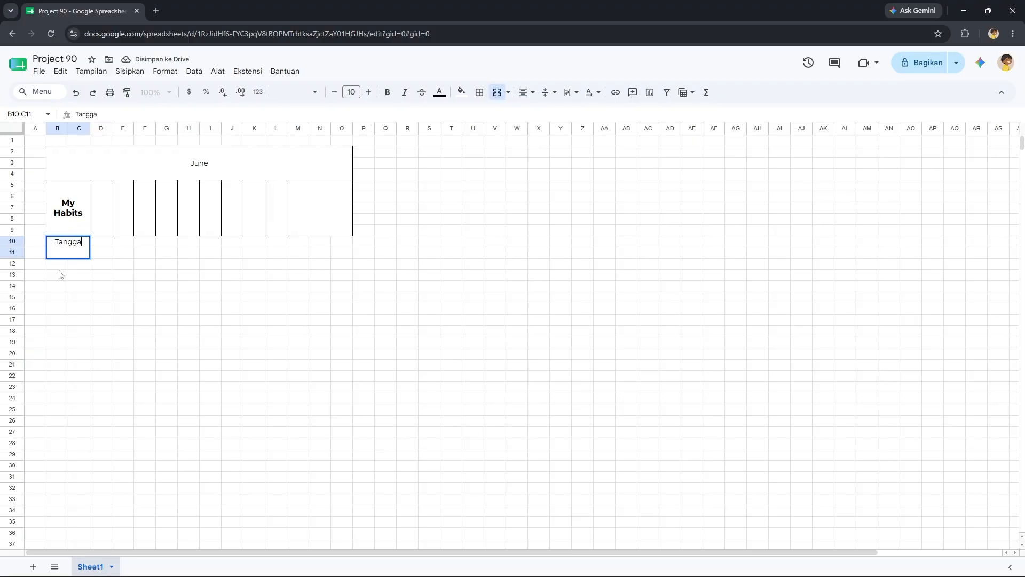
{"action": "type", "text": "l"}
{"action": "key", "text": "Return"}
{"action": "left_click", "coordinate": [64, 255]}
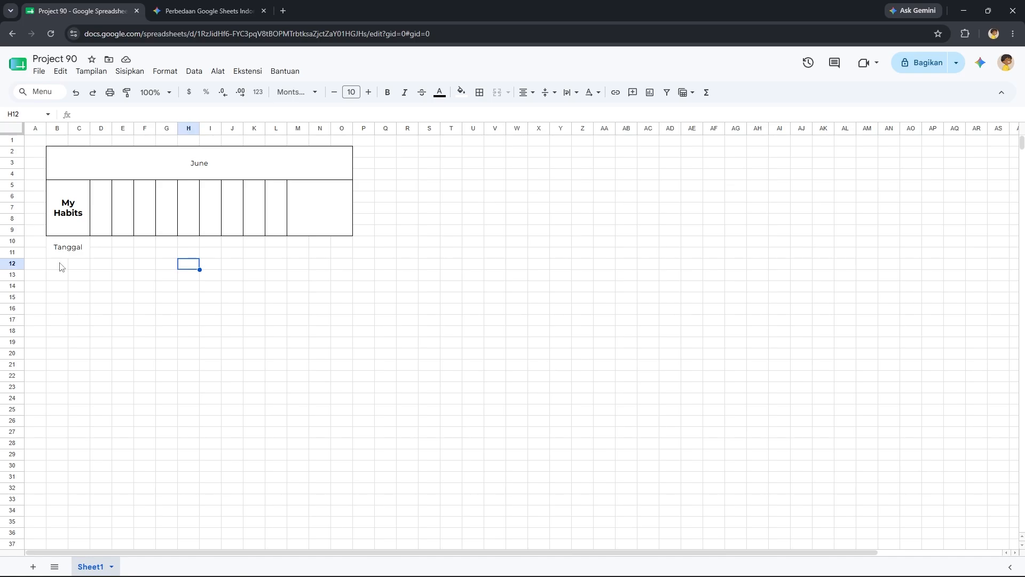
Enter formulas in B12 and C12 that each reference the date in the merged month header.
{"action": "double_click", "coordinate": [59, 264]}
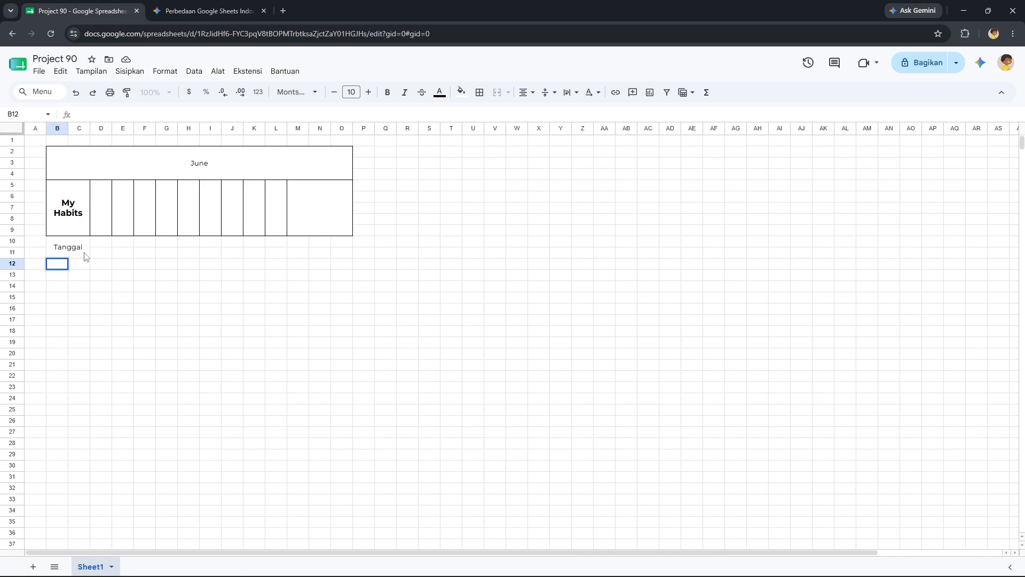
{"action": "type", "text": "="}
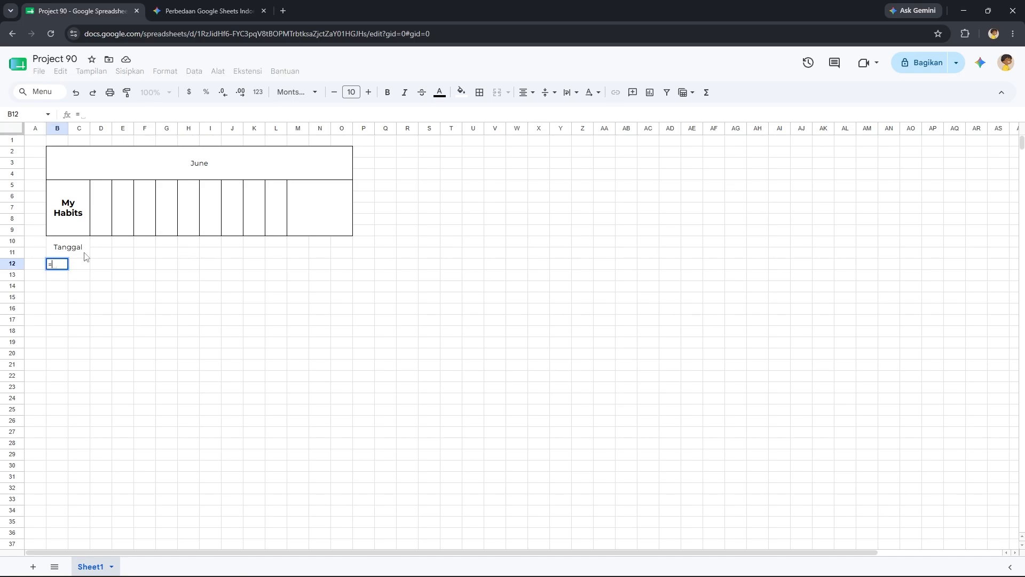
{"action": "left_click", "coordinate": [178, 170]}
{"action": "key", "text": "Return"}
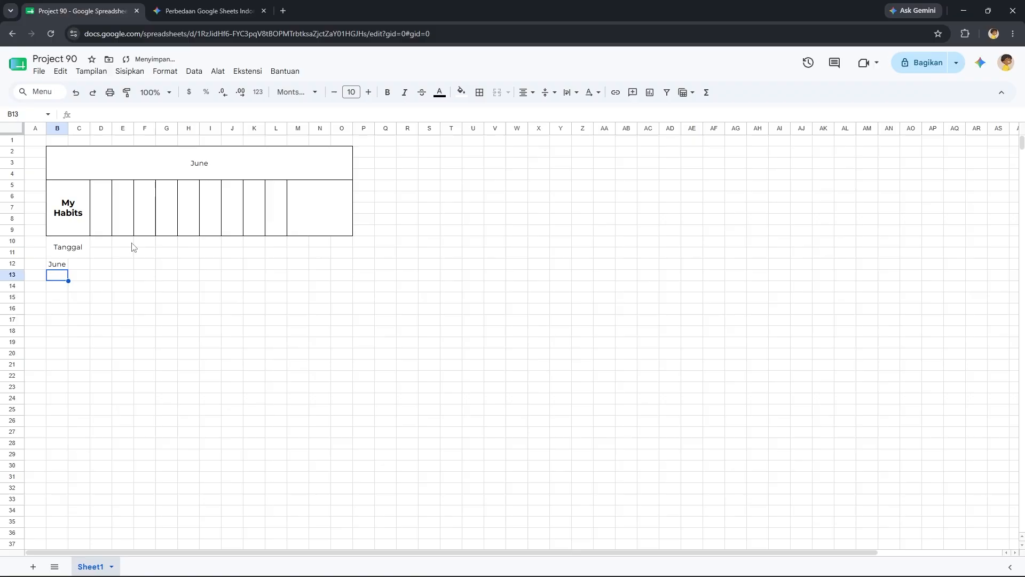
{"action": "left_click", "coordinate": [77, 265]}
{"action": "type", "text": "="}
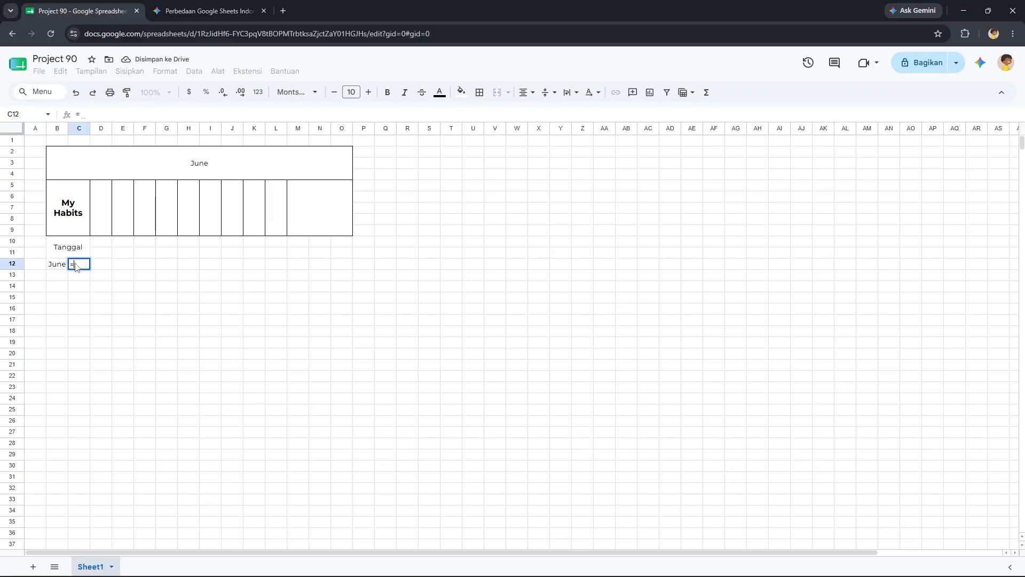
{"action": "left_click", "coordinate": [194, 170]}
{"action": "key", "text": "Return"}
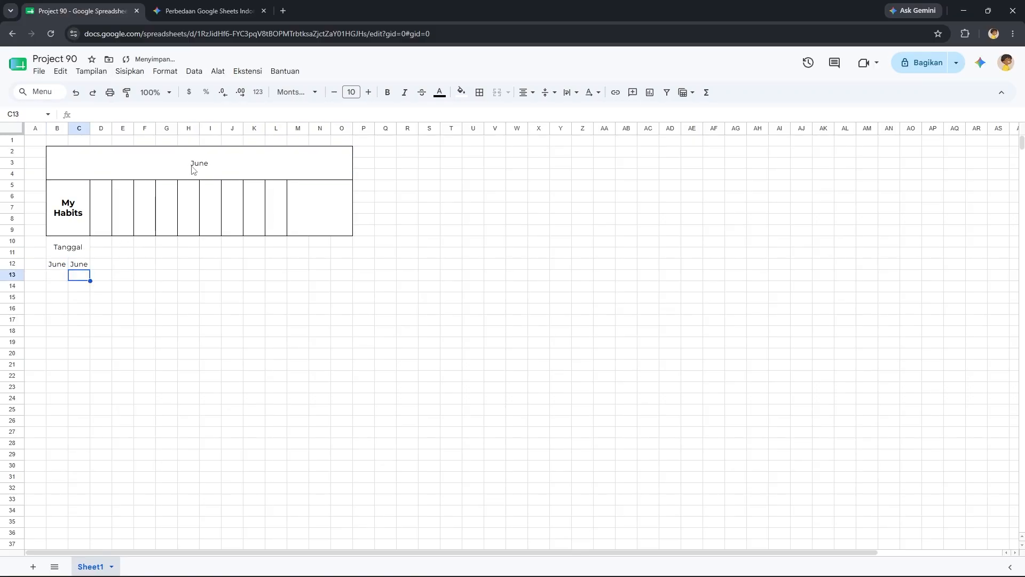
Format the date in B12 as a day-of-month number.
{"action": "left_click", "coordinate": [62, 266]}
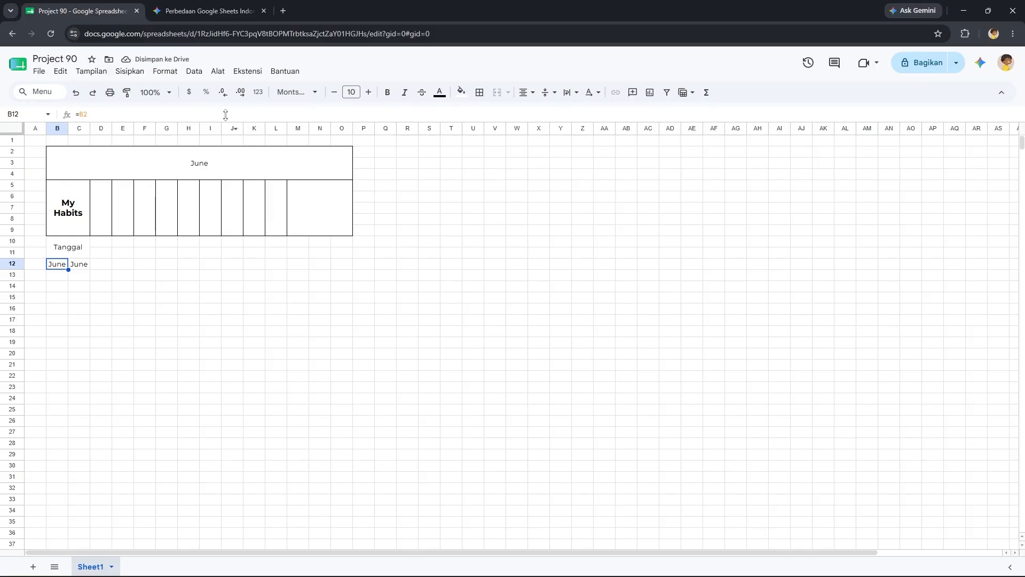
{"action": "left_click", "coordinate": [165, 71]}
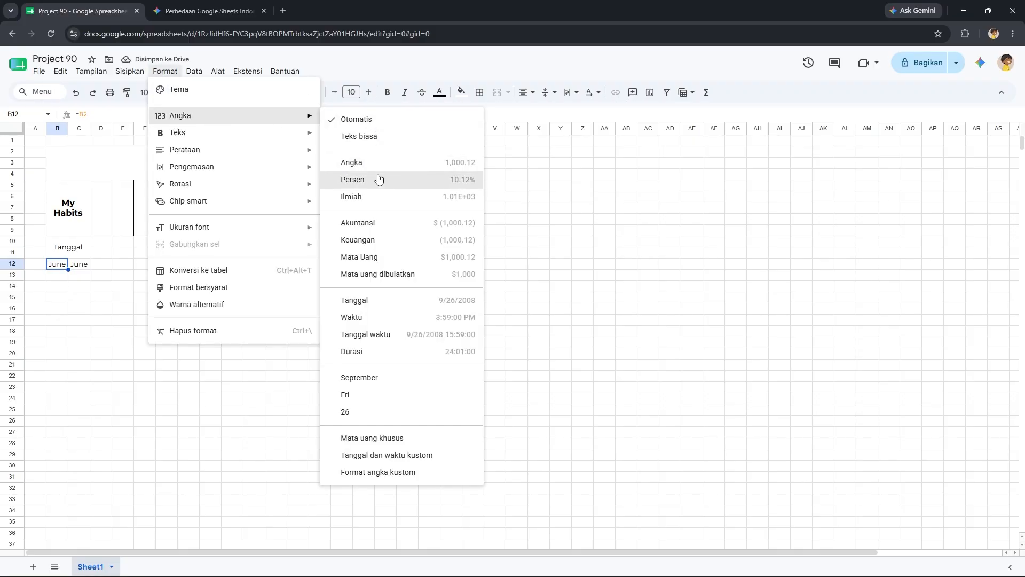
{"action": "left_click", "coordinate": [362, 413]}
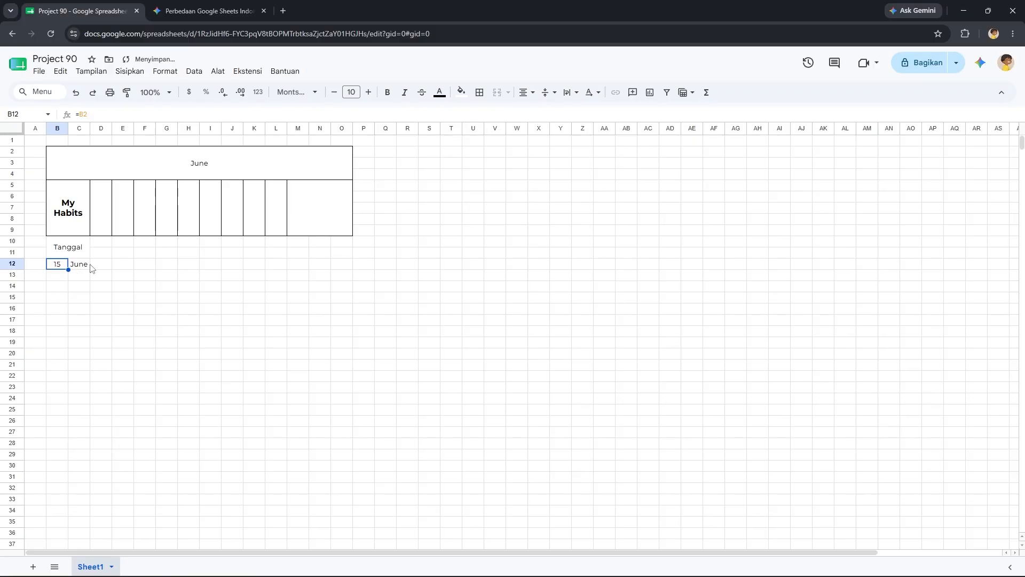
Apply a custom date format to B12 that shows only the abbreviated weekday name.
{"action": "left_click", "coordinate": [165, 71]}
{"action": "mouse_move", "coordinate": [317, 118]}
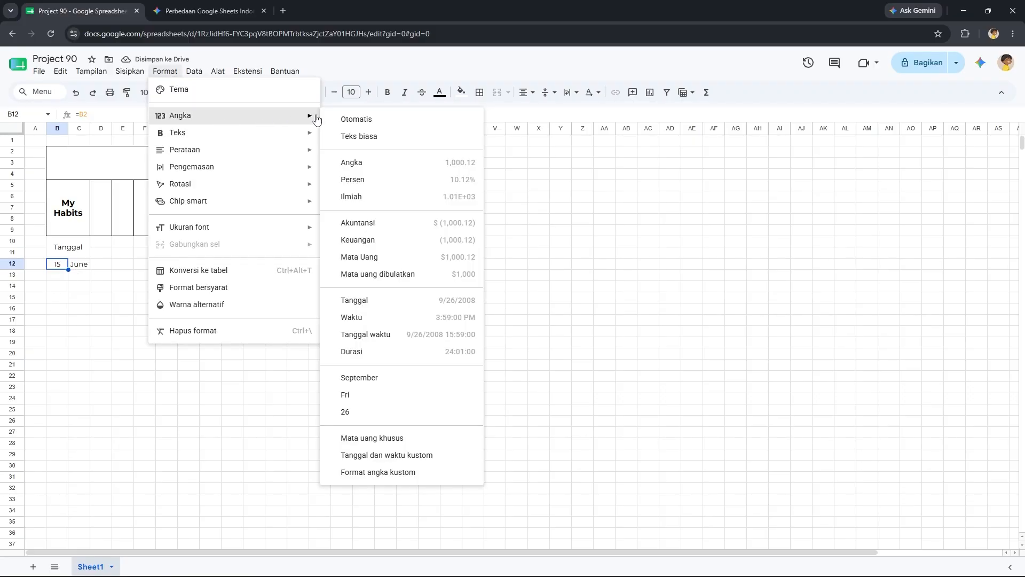
{"action": "left_click", "coordinate": [411, 455]}
{"action": "left_click", "coordinate": [422, 211]}
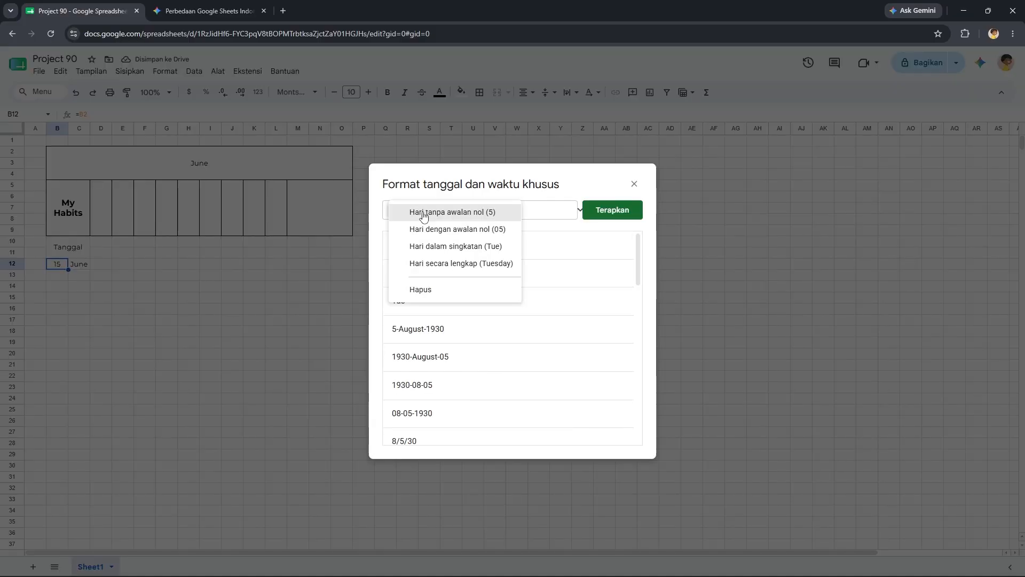
{"action": "left_click", "coordinate": [435, 247]}
{"action": "left_click", "coordinate": [602, 215]}
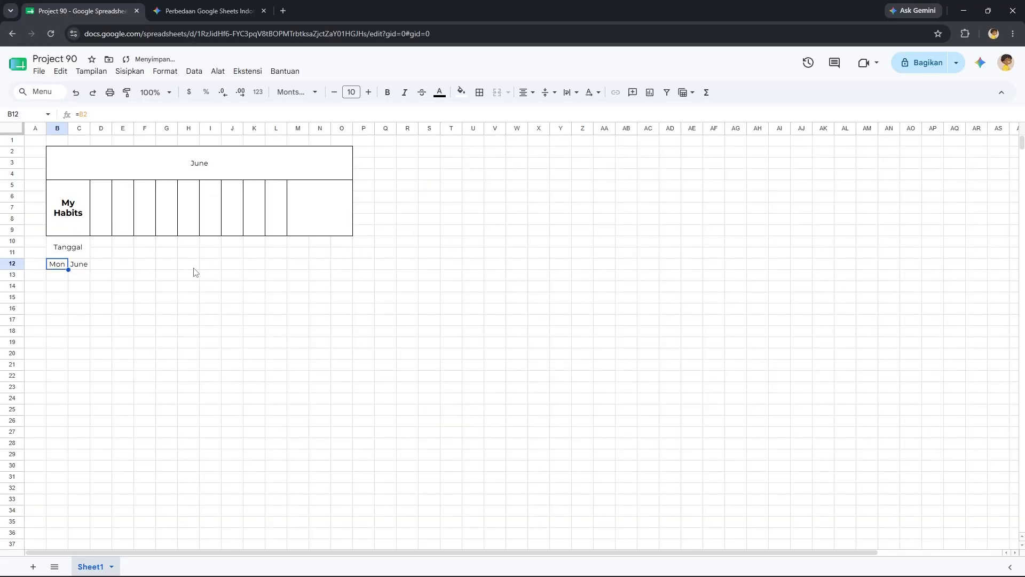
Format the date in C12 as a day-of-month number.
{"action": "left_click", "coordinate": [83, 267]}
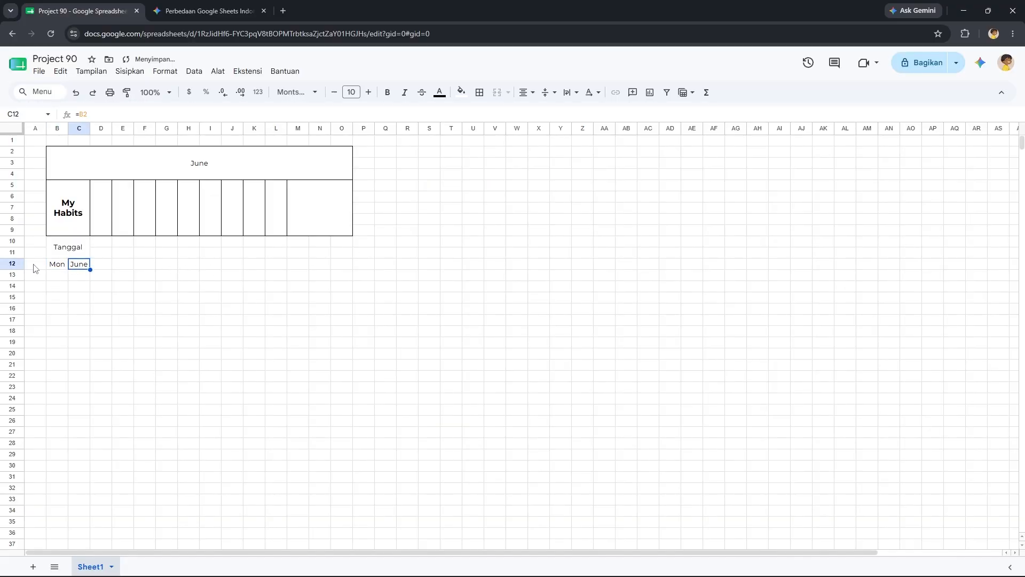
{"action": "left_click", "coordinate": [163, 71]}
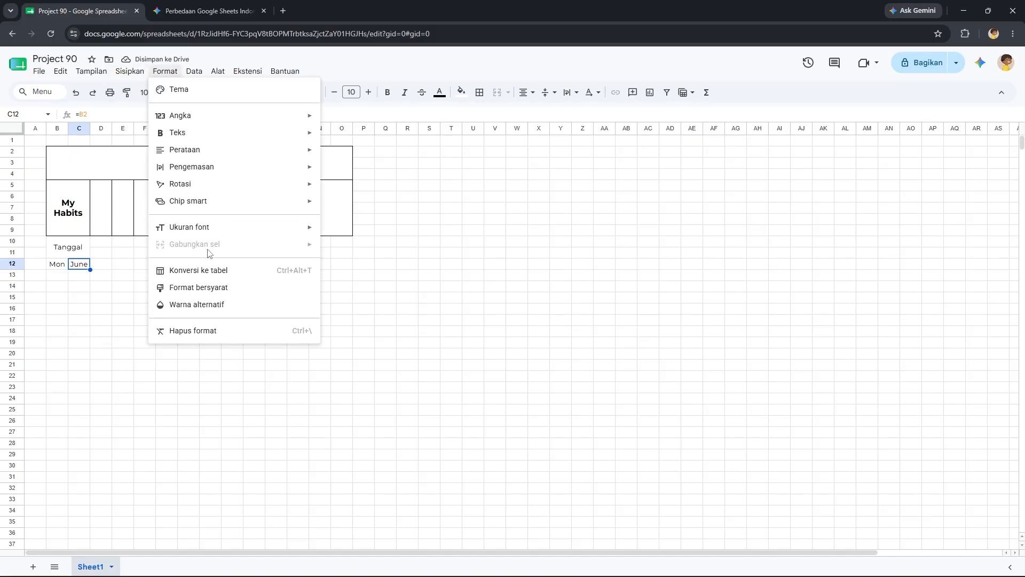
{"action": "mouse_move", "coordinate": [261, 118]}
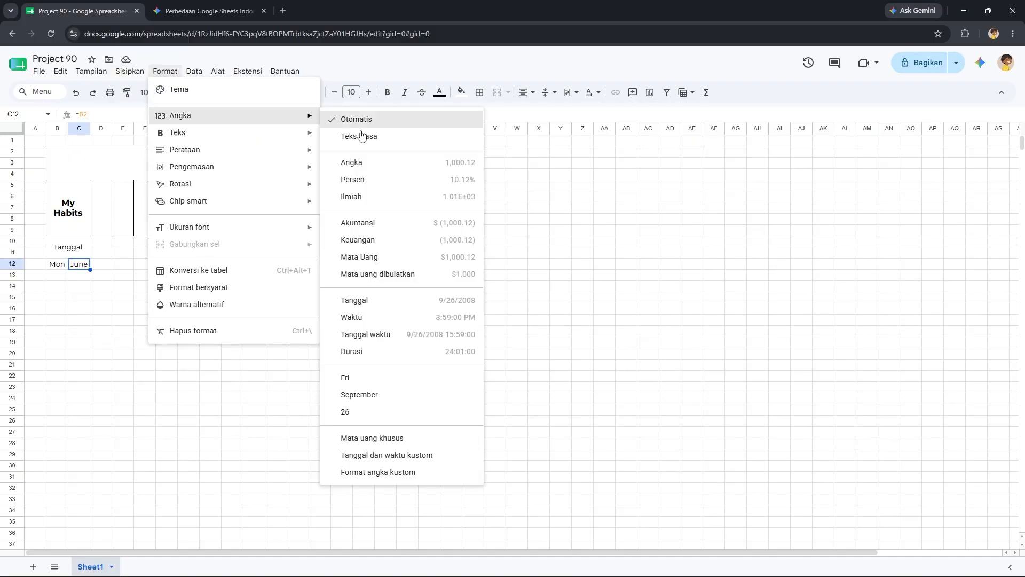
{"action": "left_click", "coordinate": [344, 414]}
{"action": "left_click", "coordinate": [173, 320]}
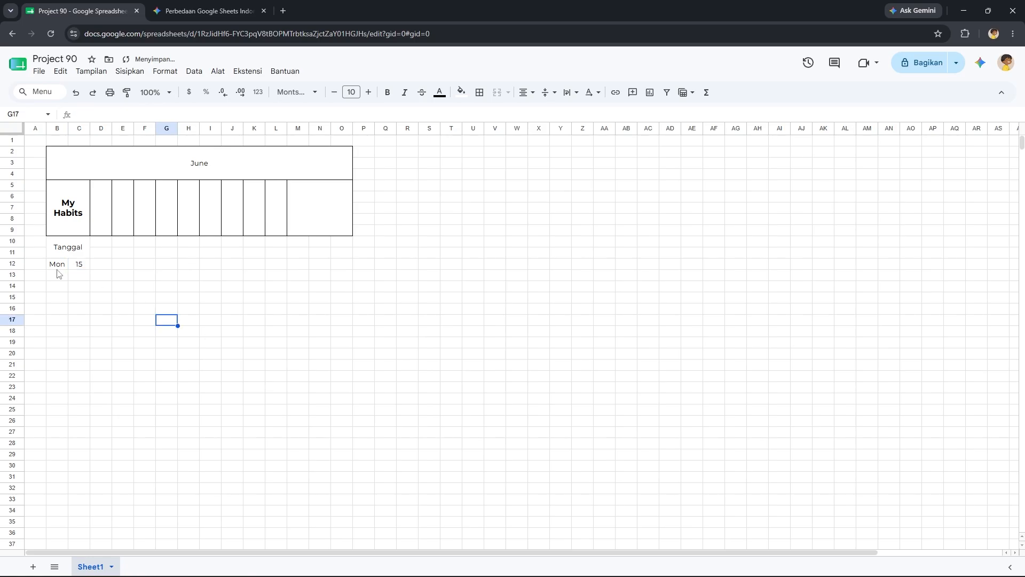
{"action": "left_click", "coordinate": [57, 264]}
{"action": "scroll", "coordinate": [80, 289], "scroll_direction": "down", "scroll_amount": 3}
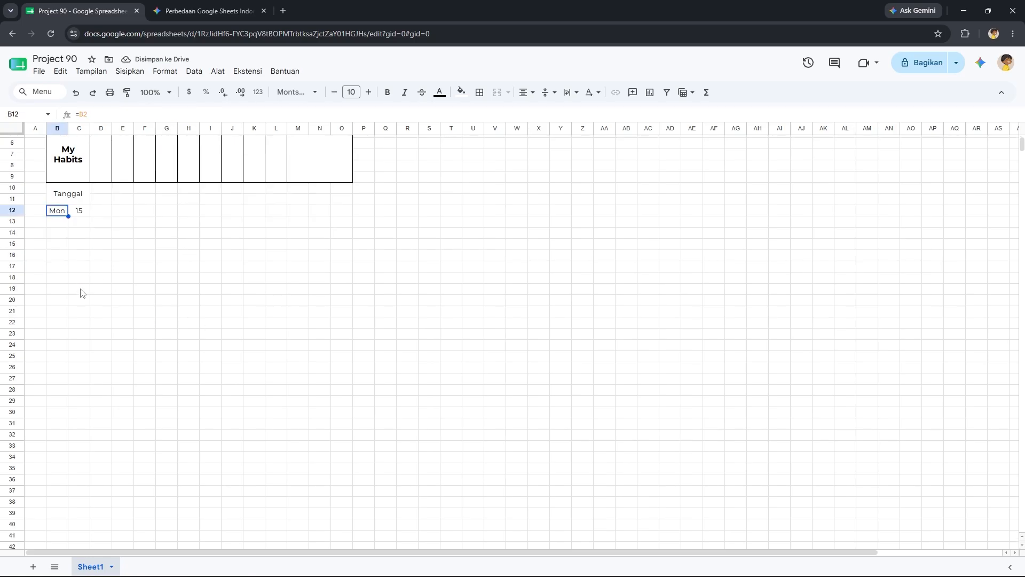
{"action": "left_click", "coordinate": [65, 246]}
{"action": "scroll", "coordinate": [67, 247], "scroll_direction": "up", "scroll_amount": 3}
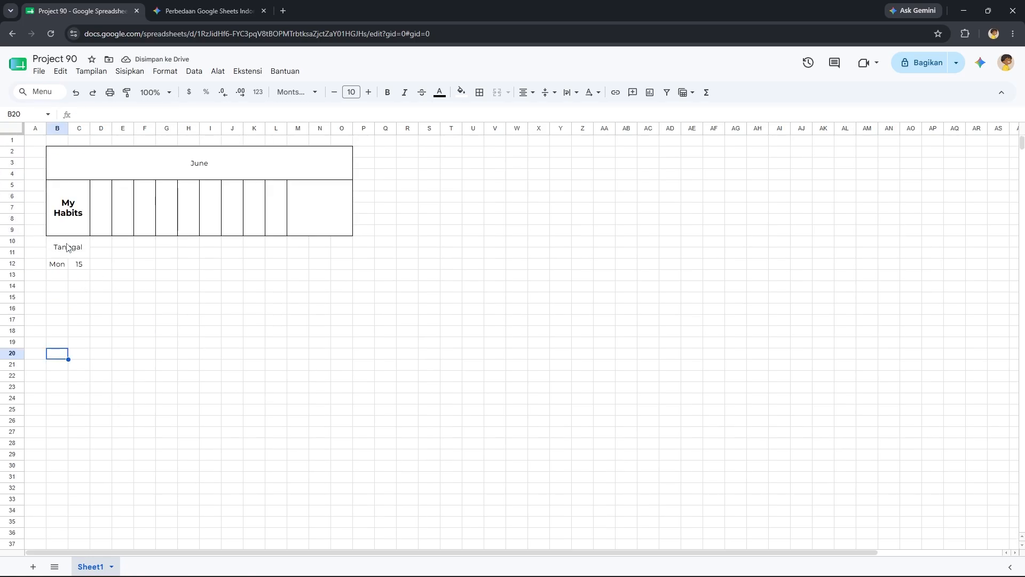
Change the date in the merged month header to 6/1/2026.
{"action": "double_click", "coordinate": [186, 170]}
{"action": "left_click", "coordinate": [169, 225]}
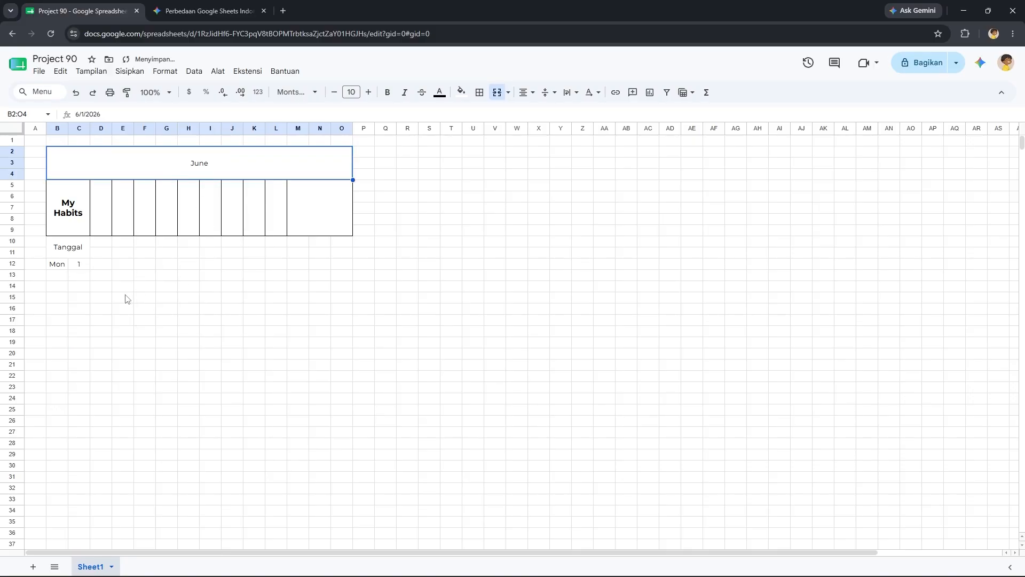
Enter the formula =C12+1 in C13 to produce the following day's number.
{"action": "left_click", "coordinate": [77, 275]}
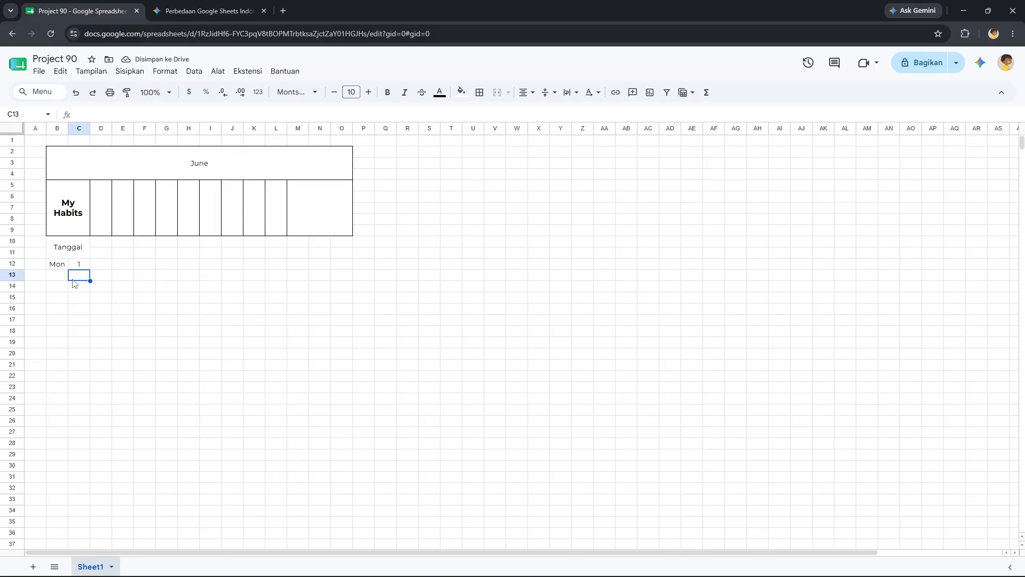
{"action": "type", "text": "="}
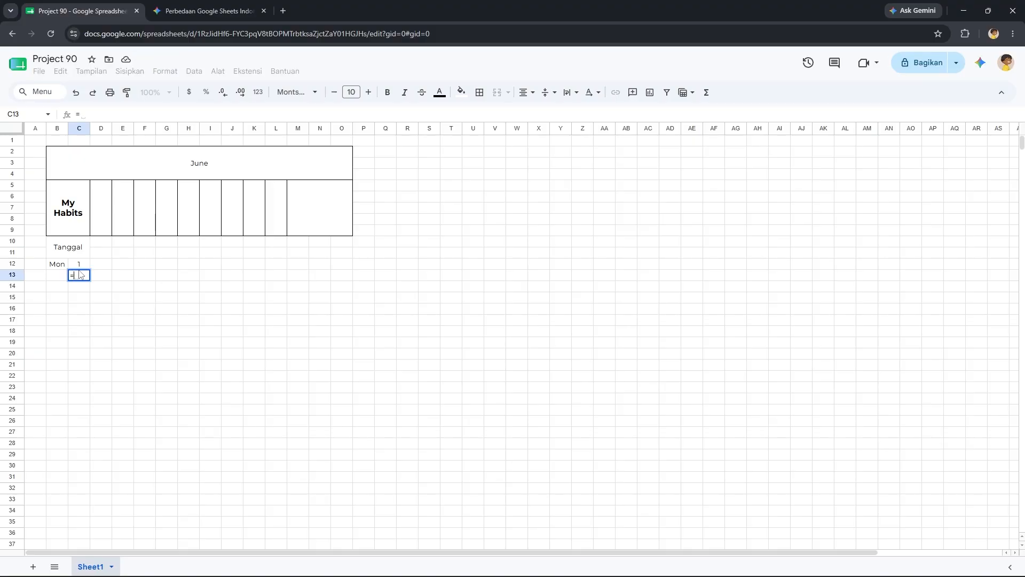
{"action": "left_click", "coordinate": [80, 263]}
{"action": "type", "text": "+1"}
{"action": "key", "text": "Return"}
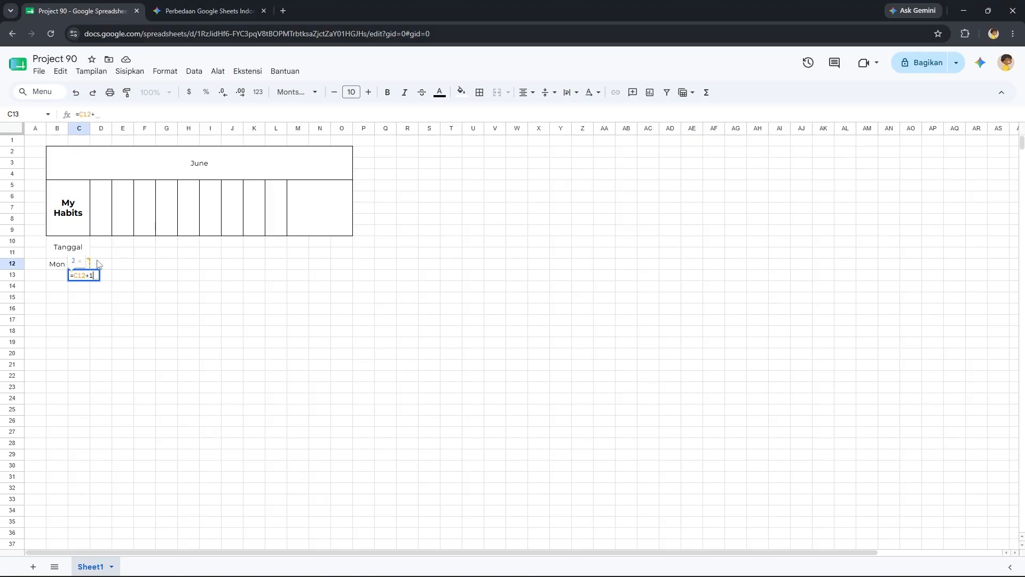
Fill the day-number formula from C13 down through C41.
{"action": "left_click", "coordinate": [82, 276]}
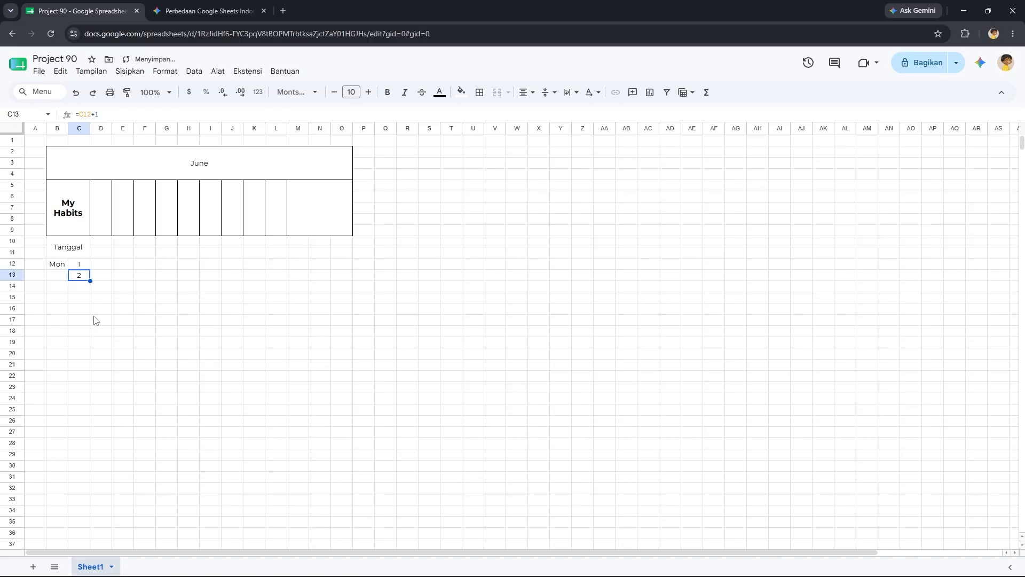
{"action": "left_click_drag", "start_coordinate": [89, 279], "coordinate": [70, 485]}
{"action": "scroll", "coordinate": [99, 382], "scroll_direction": "down", "scroll_amount": 2}
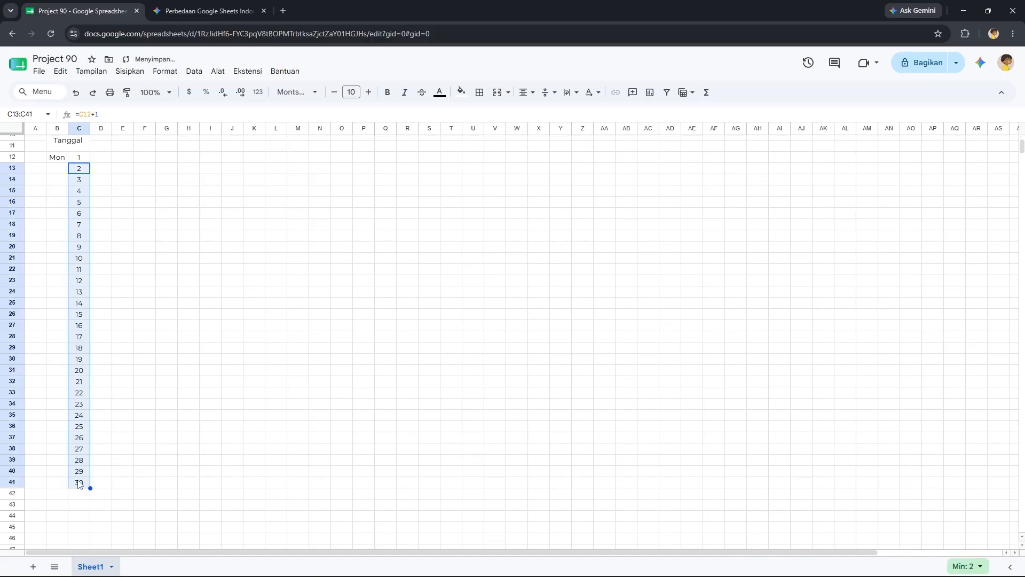
{"action": "scroll", "coordinate": [78, 484], "scroll_direction": "up", "scroll_amount": 3}
Enter the formula =B12+1 in B13 to produce the following weekday.
{"action": "left_click", "coordinate": [60, 264]}
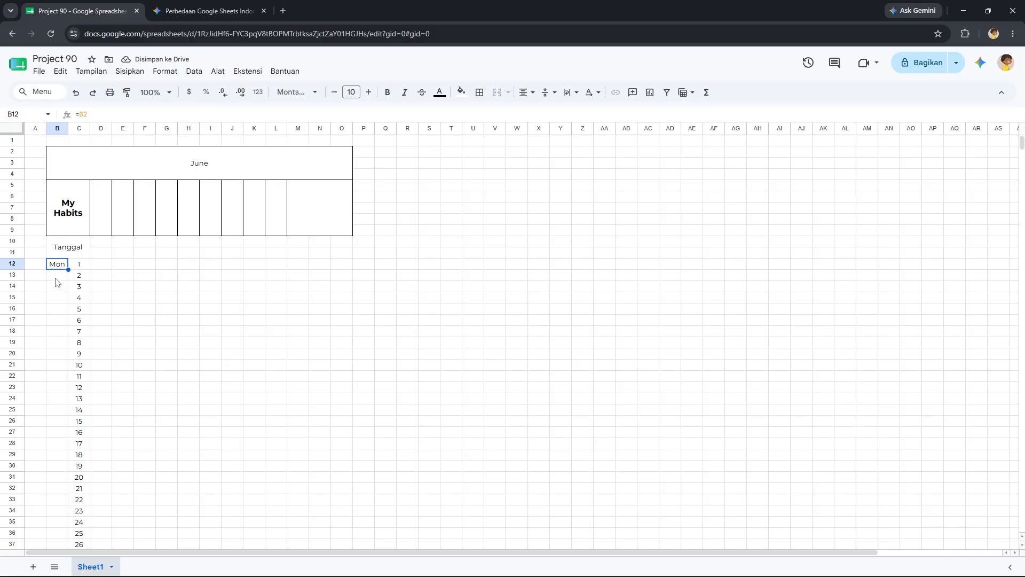
{"action": "double_click", "coordinate": [55, 278]}
{"action": "type", "text": "="}
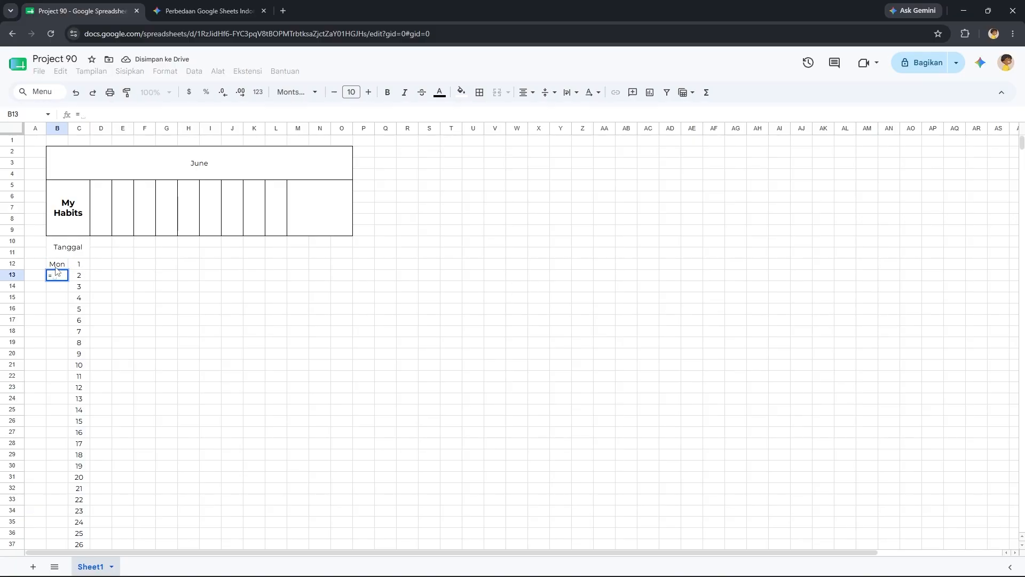
{"action": "left_click", "coordinate": [57, 267]}
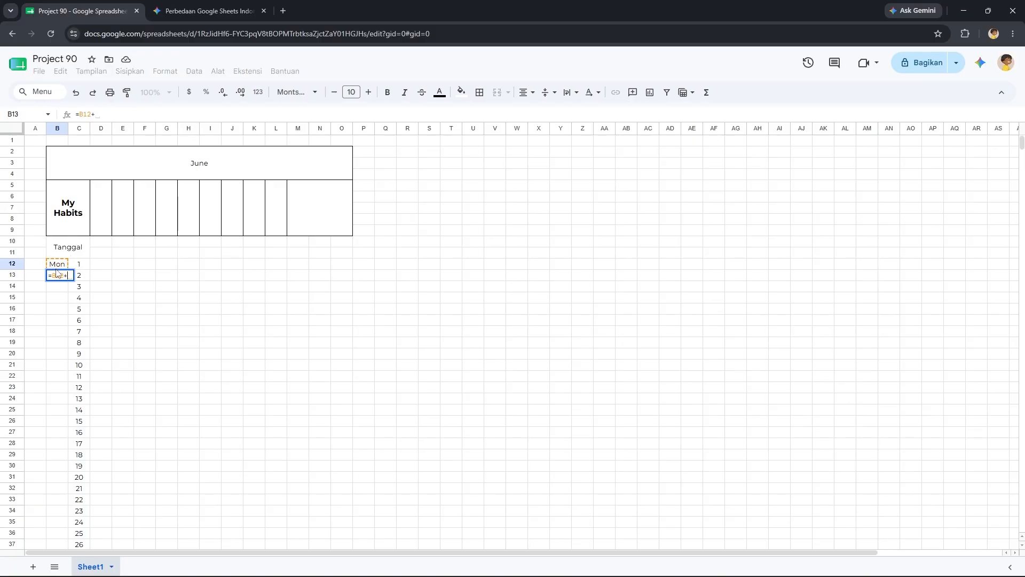
{"action": "key", "text": "Return"}
Fill the weekday formula from B13 down through B41.
{"action": "left_click", "coordinate": [59, 277]}
{"action": "scroll", "coordinate": [59, 283], "scroll_direction": "down", "scroll_amount": 2}
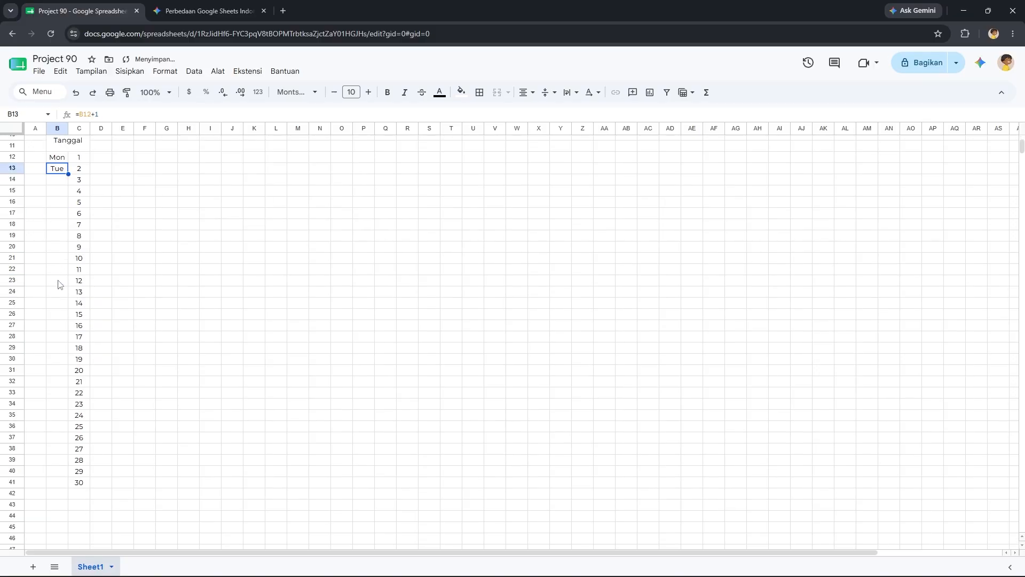
{"action": "left_click_drag", "start_coordinate": [68, 174], "coordinate": [62, 484]}
{"action": "scroll", "coordinate": [138, 456], "scroll_direction": "up", "scroll_amount": 1}
{"action": "scroll", "coordinate": [117, 374], "scroll_direction": "up", "scroll_amount": 2}
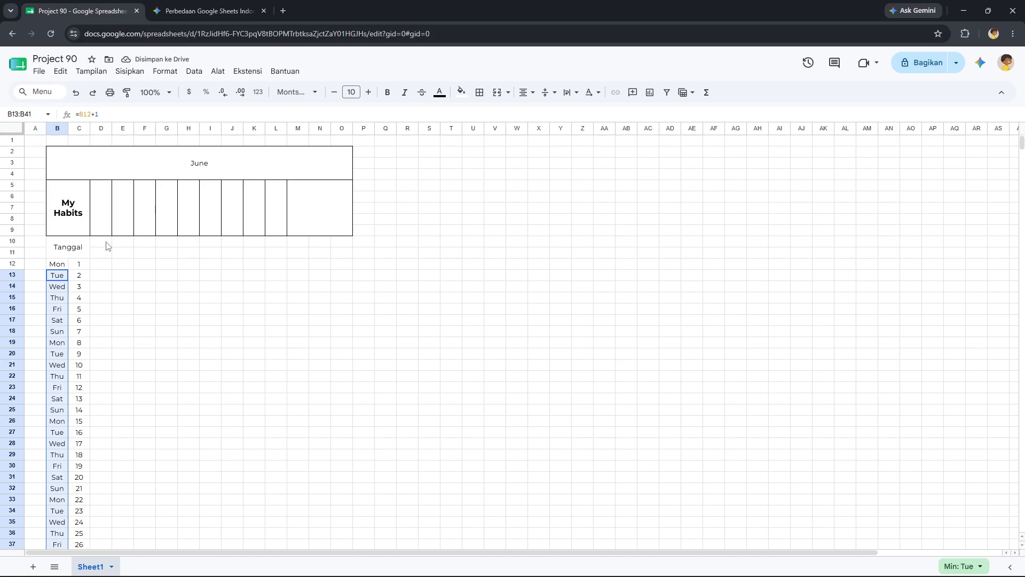
Merge cells D10:L10 directly below the habit columns.
{"action": "left_click_drag", "start_coordinate": [106, 245], "coordinate": [284, 245]}
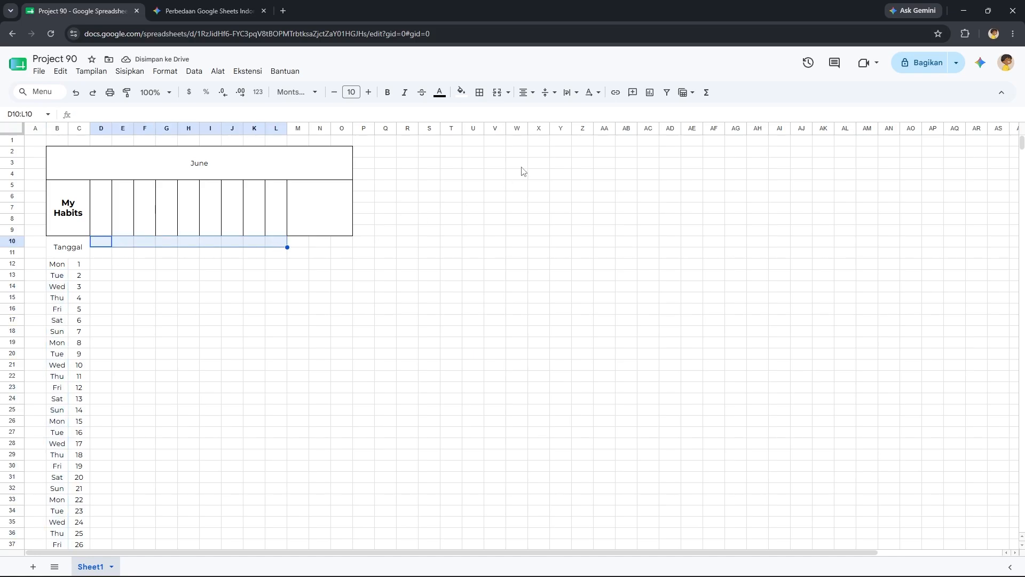
{"action": "left_click", "coordinate": [498, 92]}
{"action": "left_click", "coordinate": [99, 256]}
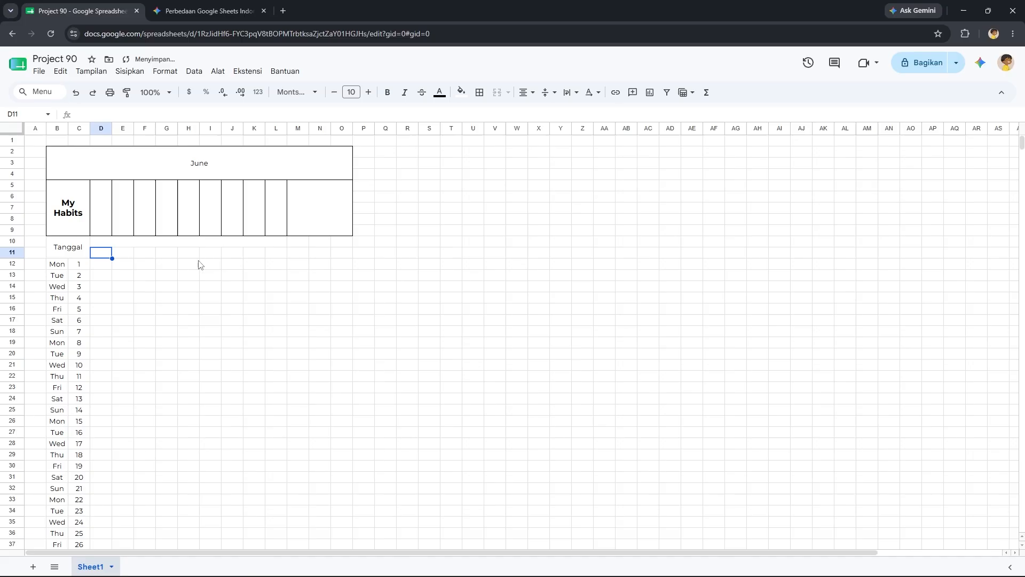
{"action": "left_click", "coordinate": [297, 286]}
{"action": "left_click", "coordinate": [104, 255]}
{"action": "left_click", "coordinate": [105, 276]}
Insert checkboxes in D12:L41, covering every habit column for all 30 dates.
{"action": "left_click", "coordinate": [105, 265]}
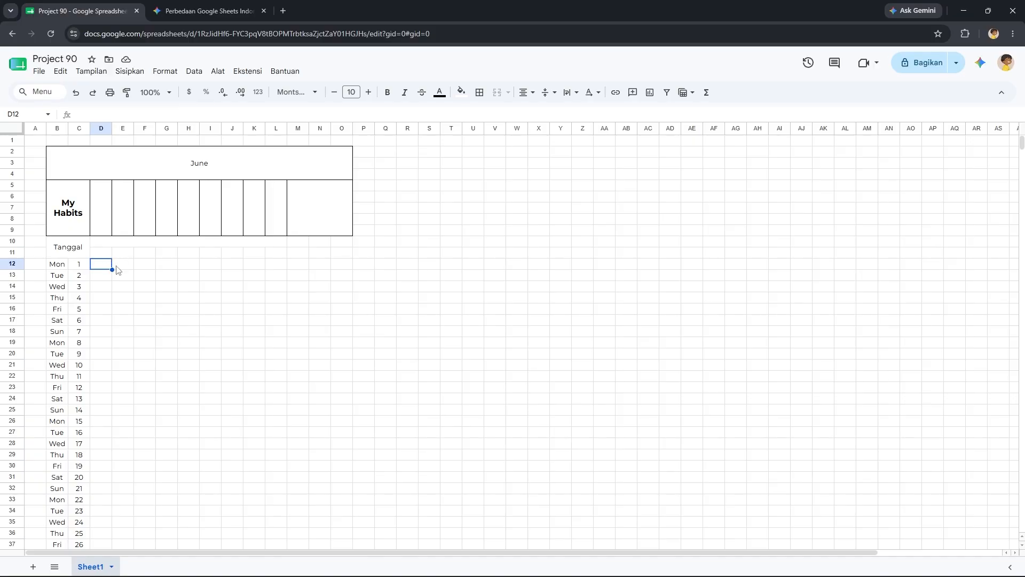
{"action": "left_click", "coordinate": [277, 270], "text": "shift"}
{"action": "scroll", "coordinate": [277, 283], "scroll_direction": "down", "scroll_amount": 5}
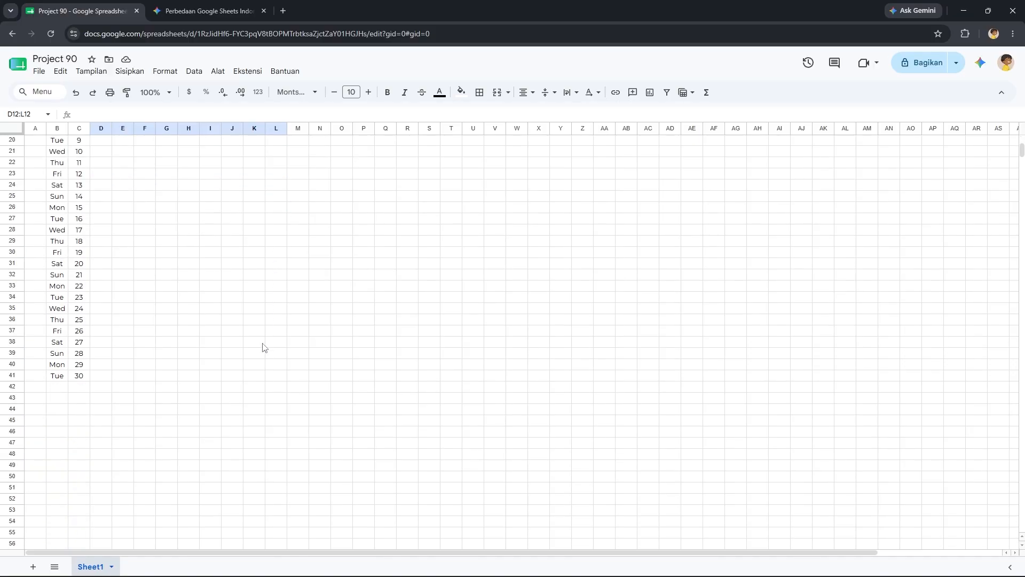
{"action": "left_click", "coordinate": [267, 378], "text": "shift"}
{"action": "scroll", "coordinate": [174, 254], "scroll_direction": "up", "scroll_amount": 5}
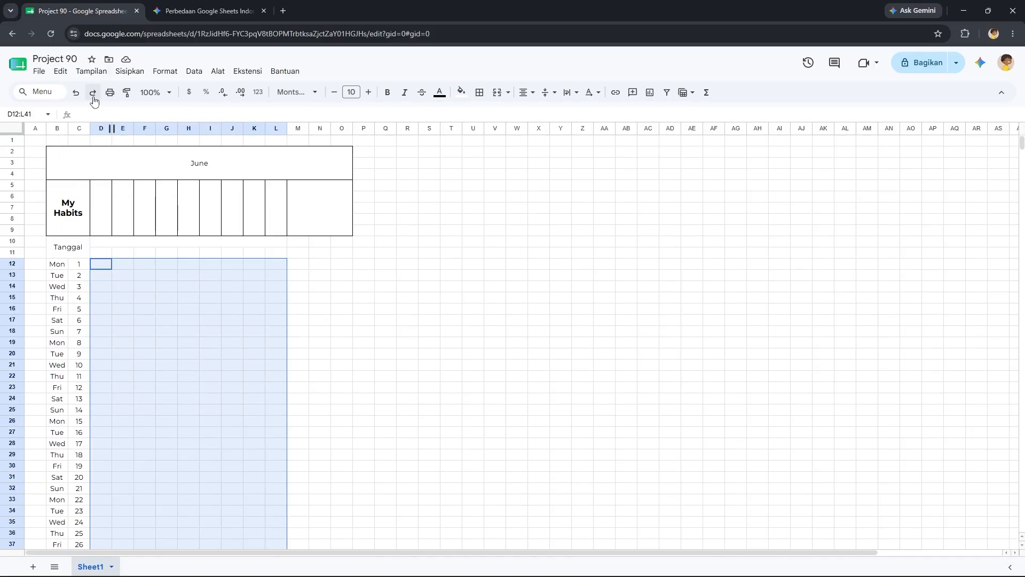
{"action": "scroll", "coordinate": [203, 332], "scroll_direction": "down", "scroll_amount": 4}
{"action": "scroll", "coordinate": [158, 247], "scroll_direction": "up", "scroll_amount": 3}
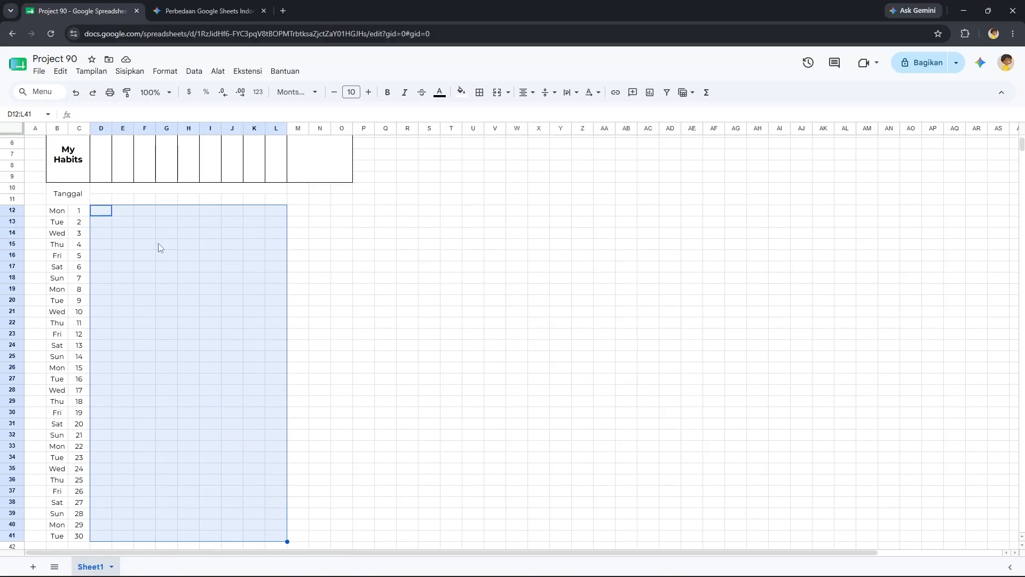
{"action": "left_click", "coordinate": [130, 71]}
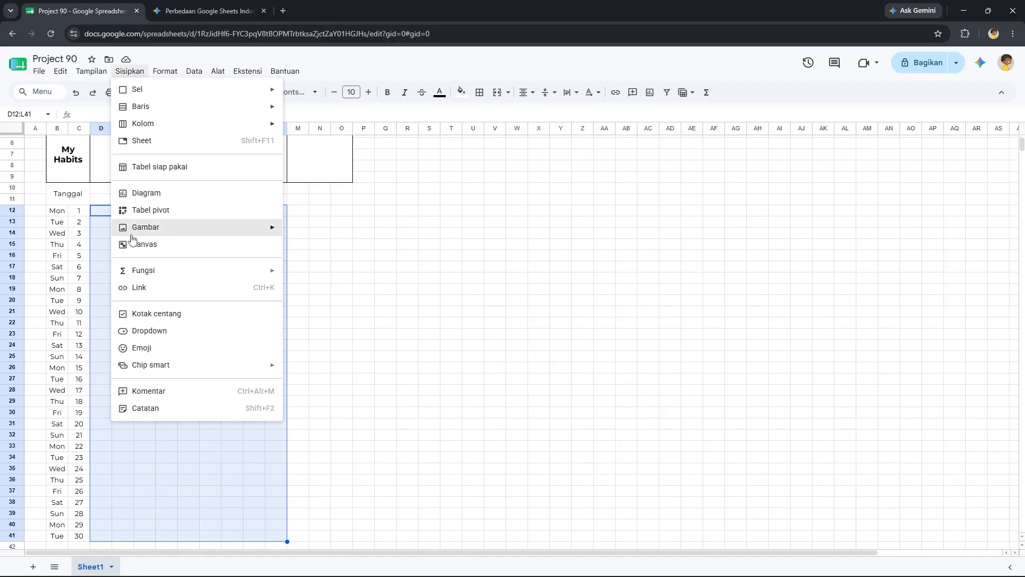
{"action": "left_click", "coordinate": [144, 319]}
{"action": "scroll", "coordinate": [200, 454], "scroll_direction": "down", "scroll_amount": 2}
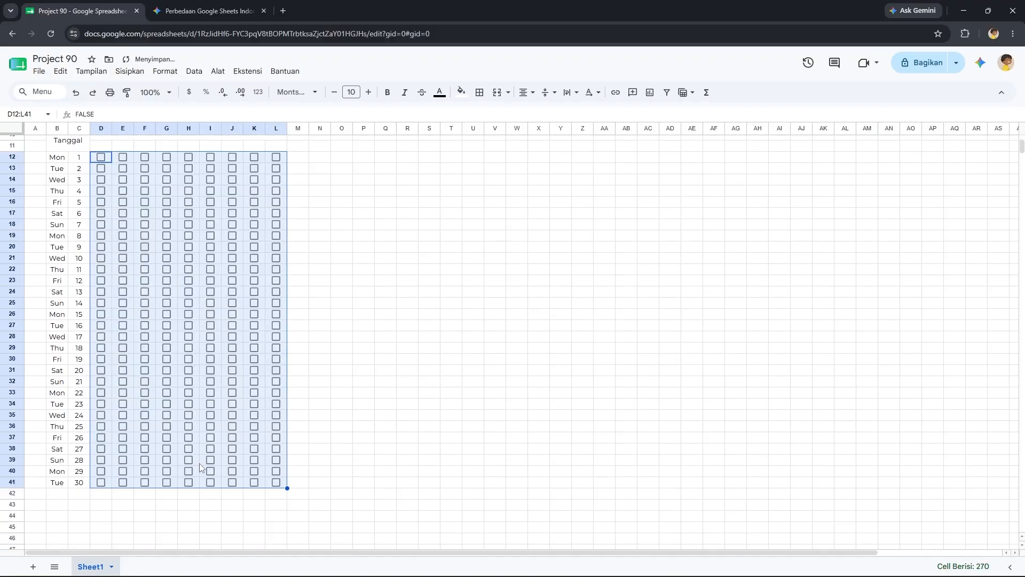
{"action": "scroll", "coordinate": [199, 463], "scroll_direction": "up", "scroll_amount": 4}
{"action": "left_click", "coordinate": [319, 354]}
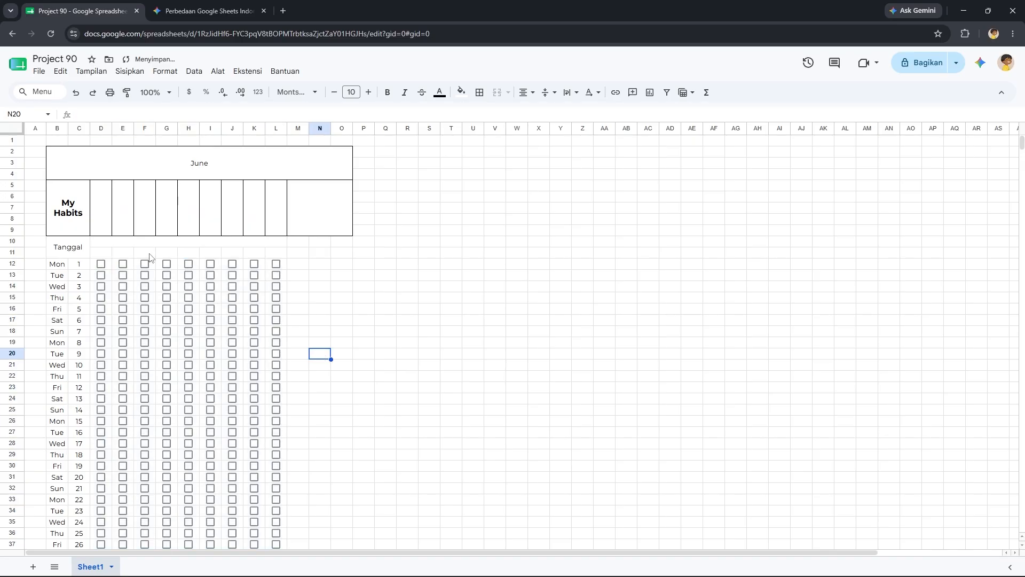
Enter the label Progress in the merged cell D10:L10.
{"action": "double_click", "coordinate": [104, 252]}
{"action": "left_click", "coordinate": [300, 265]}
{"action": "double_click", "coordinate": [113, 245]}
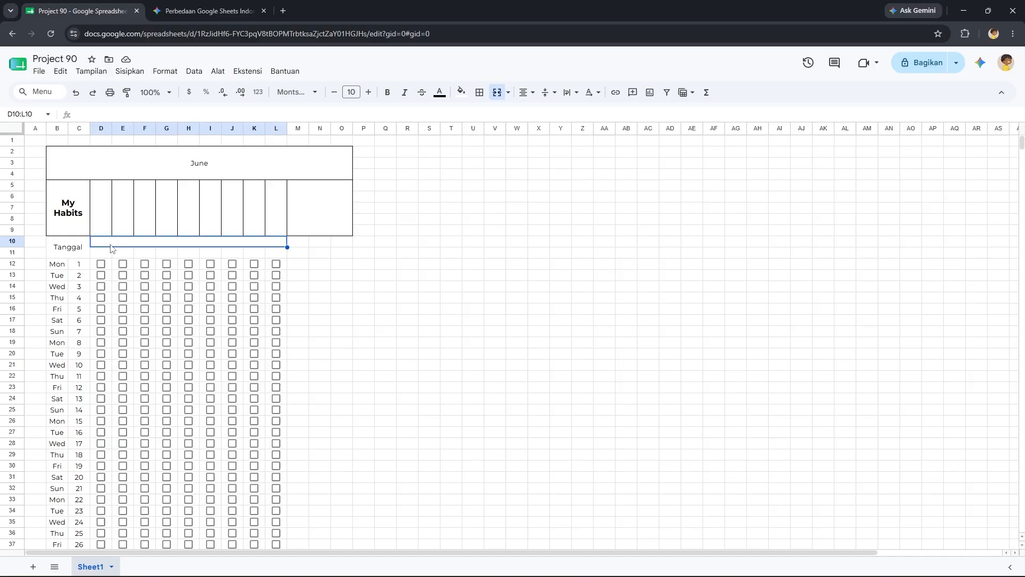
{"action": "type", "text": "Prog"}
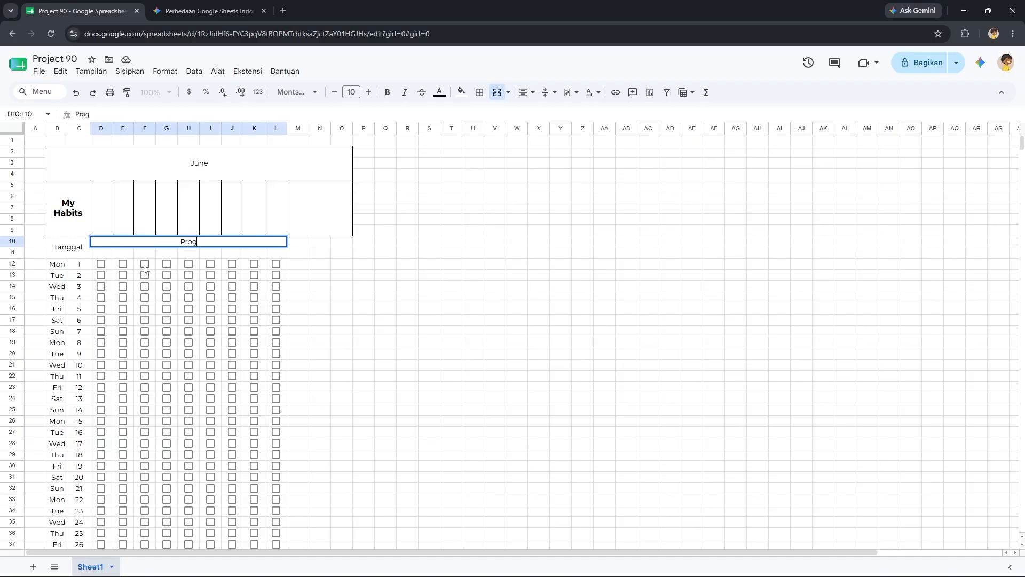
{"action": "type", "text": "rees"}
{"action": "key", "text": "Return"}
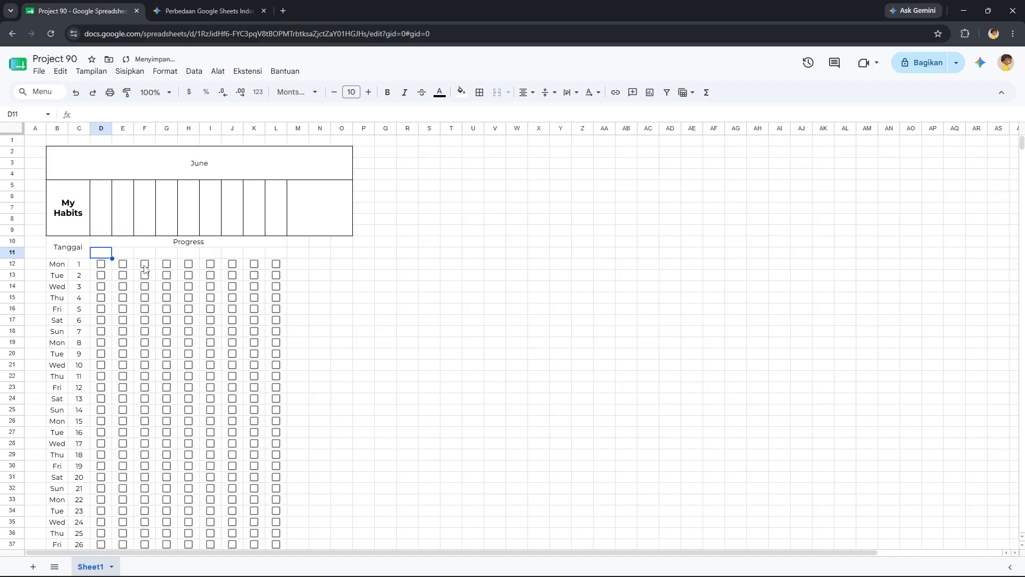
{"action": "key", "text": "Up"}
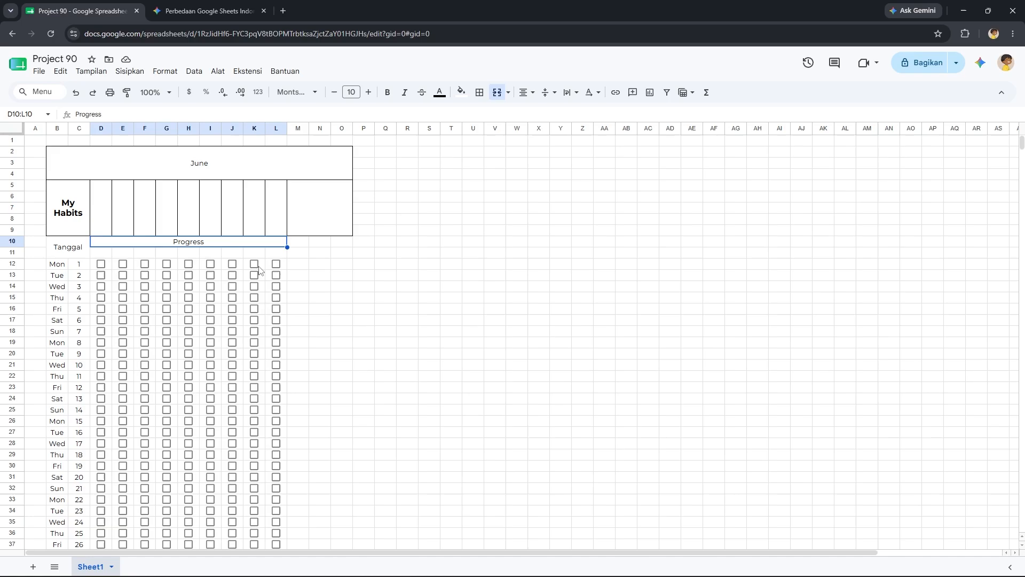
{"action": "left_click", "coordinate": [307, 255]}
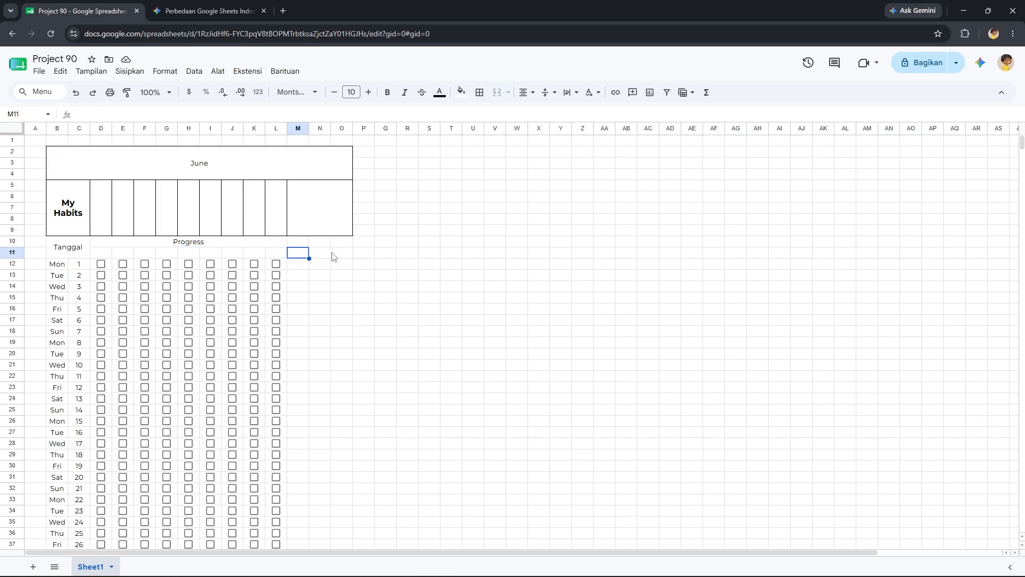
{"action": "left_click_drag", "start_coordinate": [326, 254], "coordinate": [345, 254]}
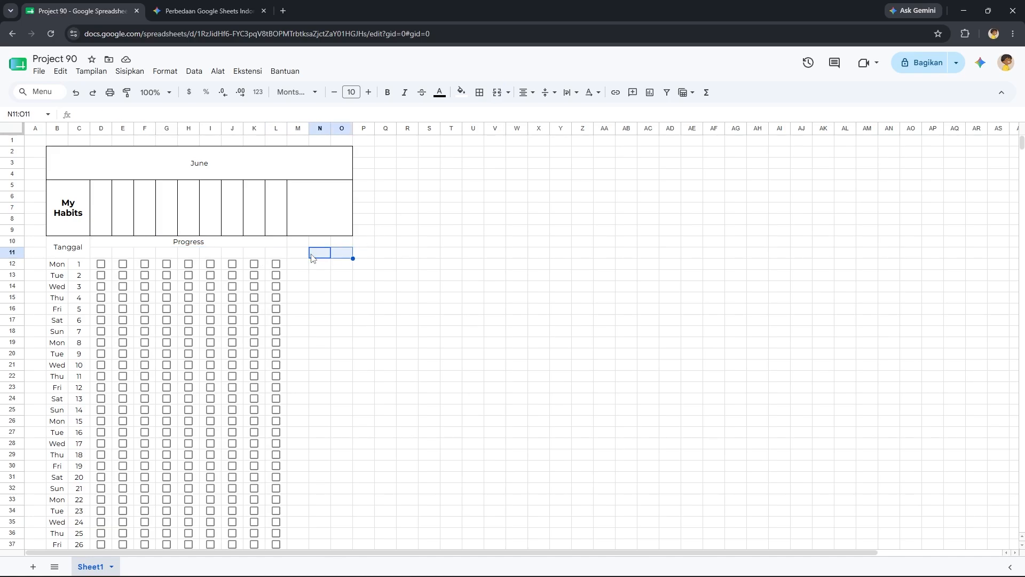
{"action": "left_click", "coordinate": [297, 267]}
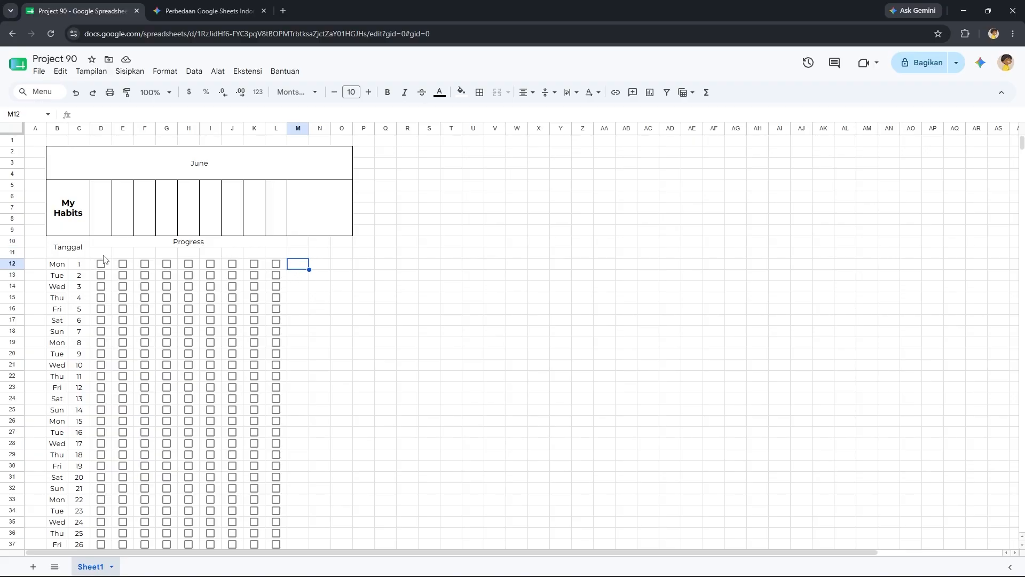
{"action": "left_click", "coordinate": [102, 212]}
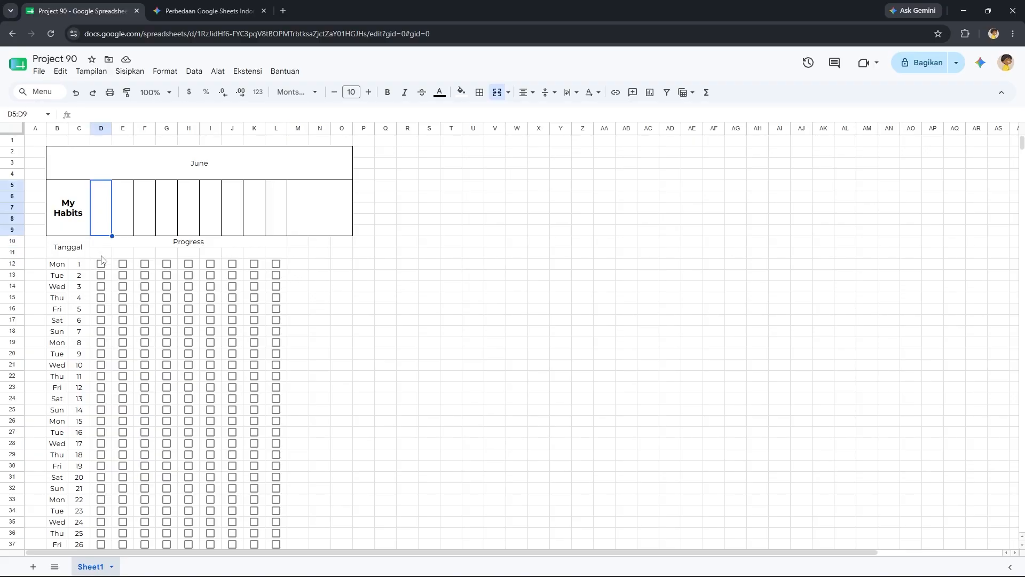
{"action": "scroll", "coordinate": [101, 260], "scroll_direction": "down", "scroll_amount": 1}
{"action": "left_click", "coordinate": [106, 202]}
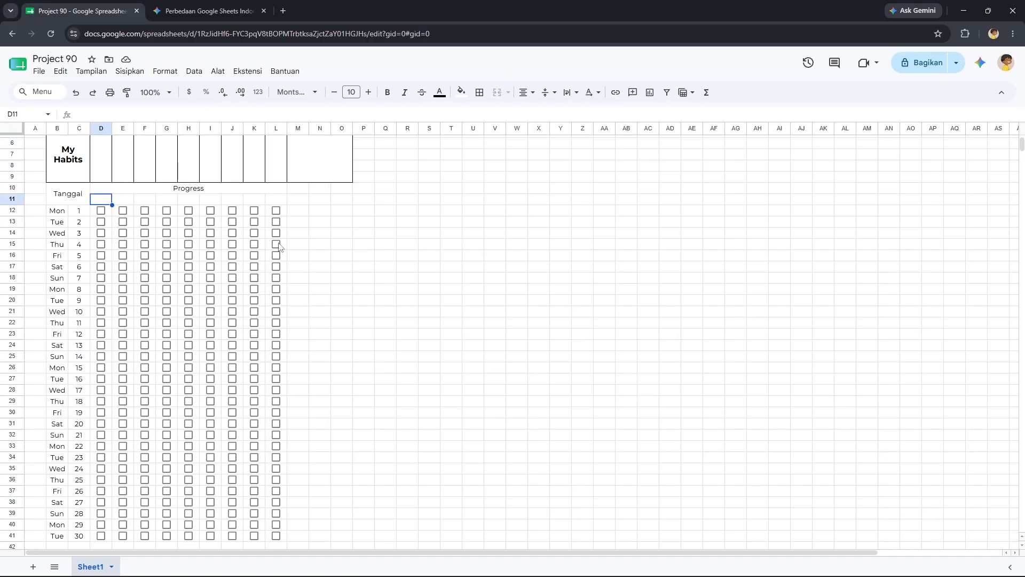
{"action": "left_click", "coordinate": [299, 214]}
{"action": "scroll", "coordinate": [299, 217], "scroll_direction": "up", "scroll_amount": 1}
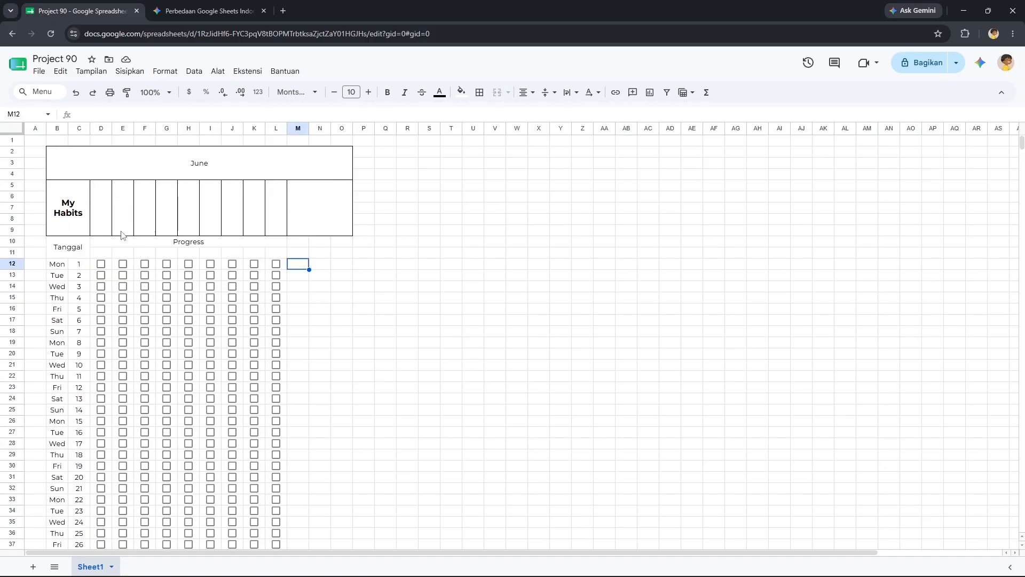
Start an IFERROR formula in D11 with a COUNTIF over the first habit's checkbox range D12:D41.
{"action": "left_click", "coordinate": [103, 253]}
{"action": "key", "text": "Return"}
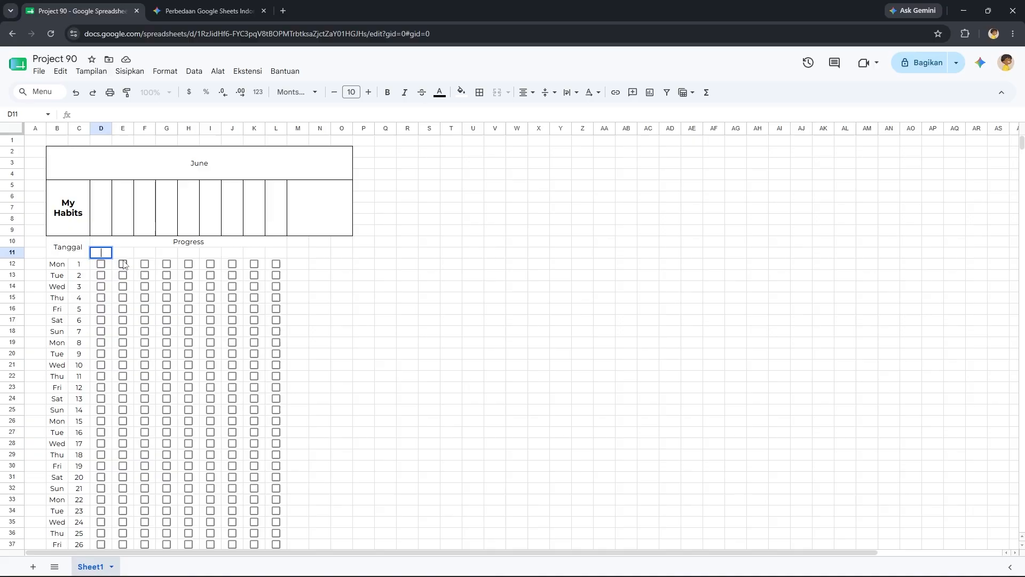
{"action": "type", "text": "=IFERROR("}
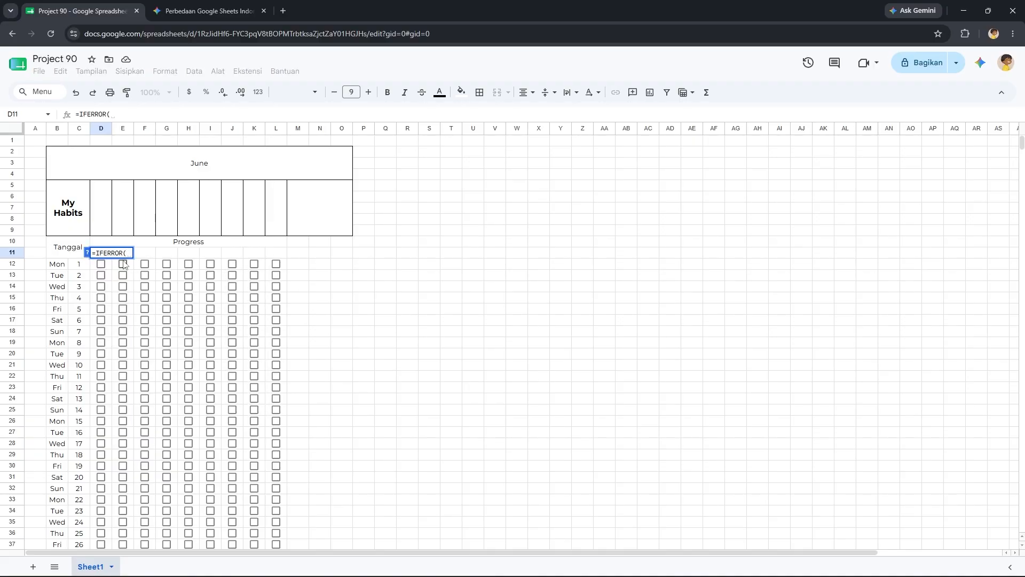
{"action": "type", "text": "coun"}
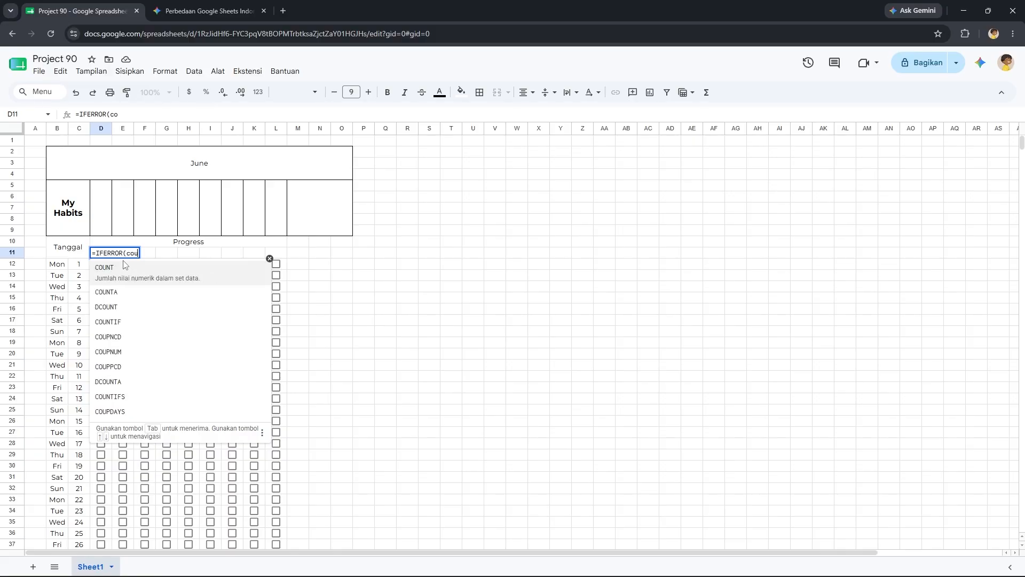
{"action": "key", "text": "Down"}
{"action": "key", "text": "Down"}
{"action": "key", "text": "Down"}
{"action": "key", "text": "Tab"}
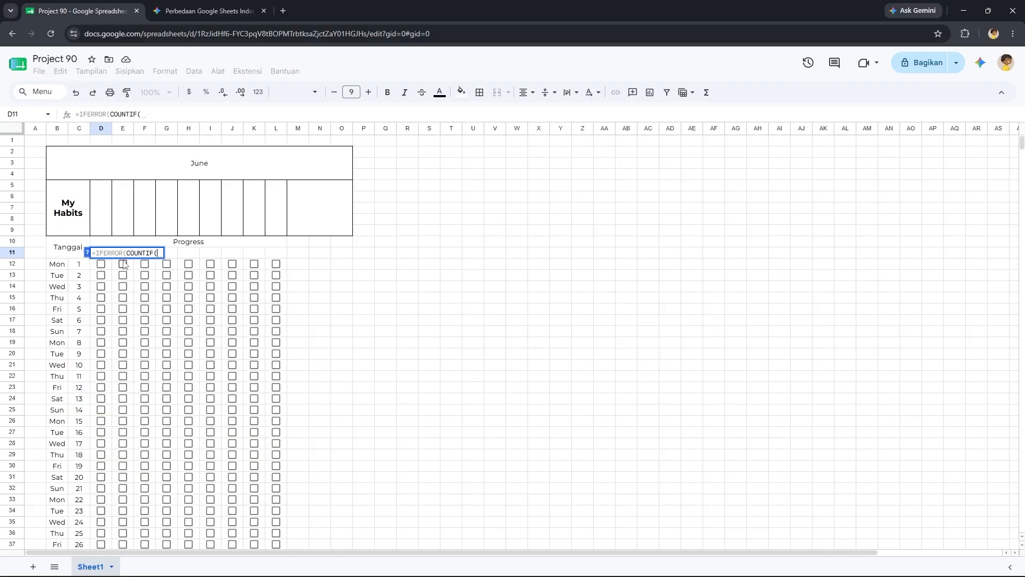
{"action": "left_click", "coordinate": [110, 264]}
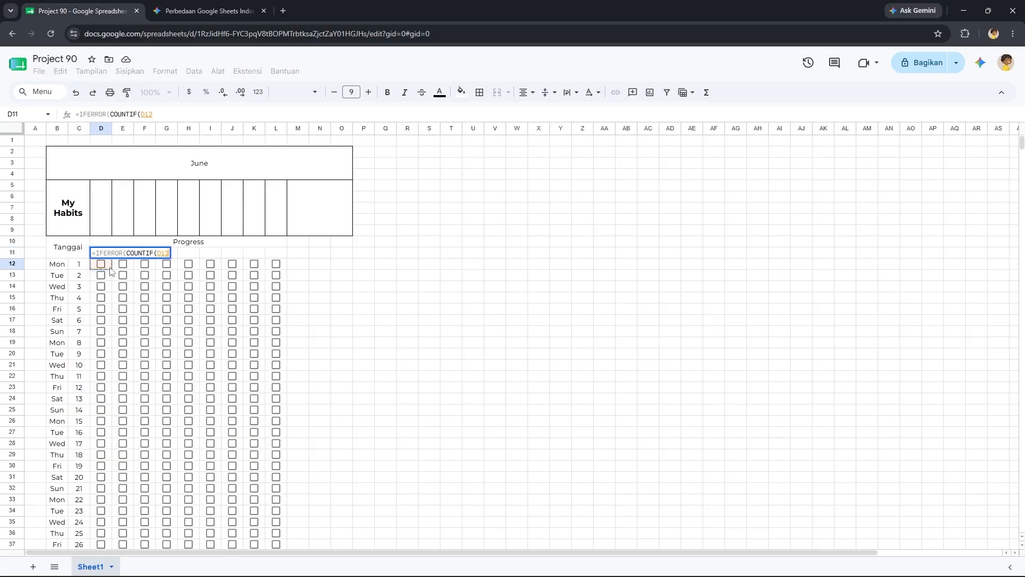
{"action": "scroll", "coordinate": [108, 324], "scroll_direction": "down", "scroll_amount": 2}
{"action": "scroll", "coordinate": [108, 328], "scroll_direction": "down", "scroll_amount": 1}
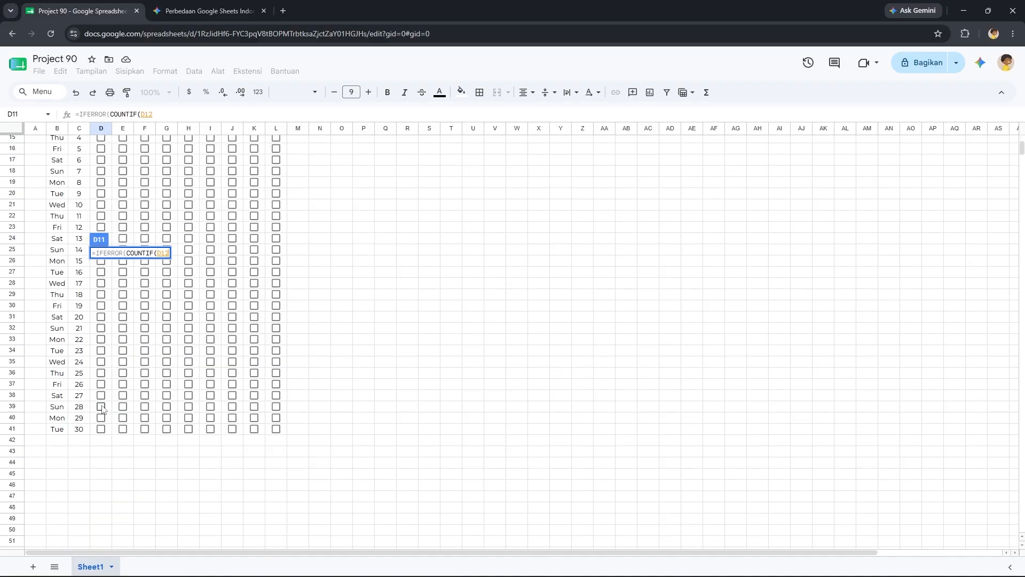
{"action": "left_click", "coordinate": [109, 433], "text": "shift"}
{"action": "scroll", "coordinate": [108, 433], "scroll_direction": "up", "scroll_amount": 3}
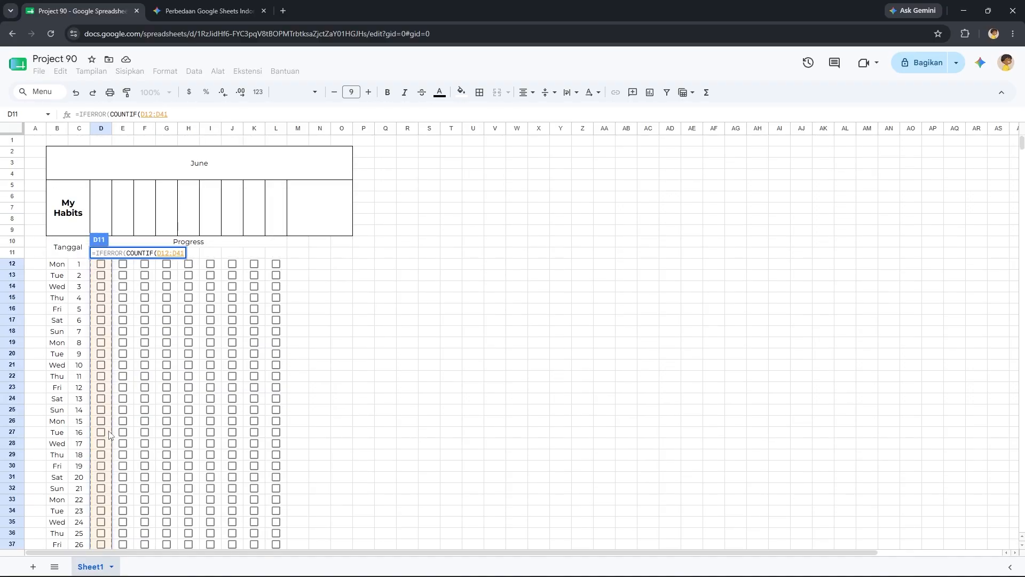
Complete the D11 formula as =IFERROR(COUNTIF(D12:D41,True)/30,0).
{"action": "type", "text": ",True"}
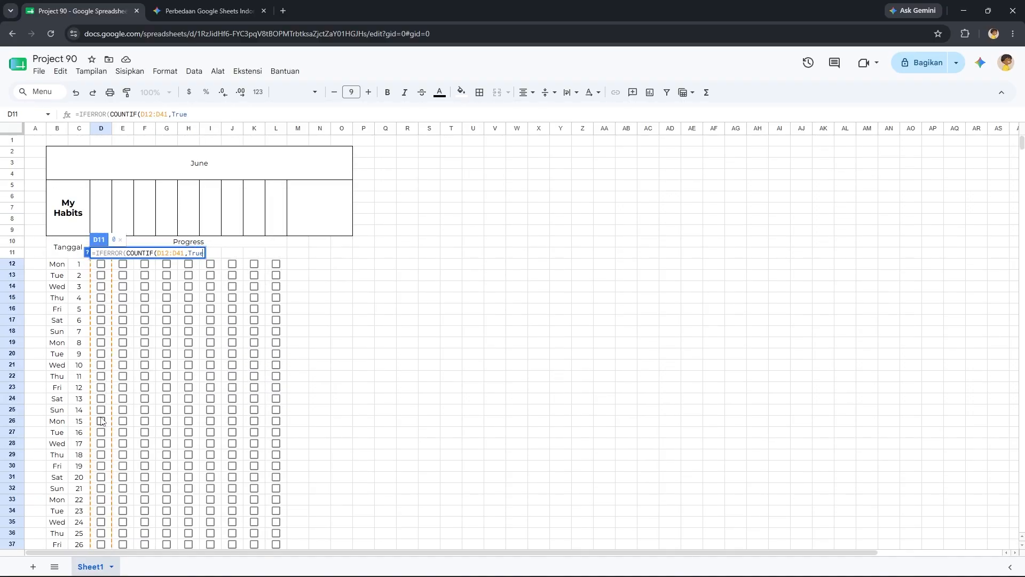
{"action": "type", "text": "),0"}
{"action": "key", "text": "BackSpace"}
{"action": "key", "text": "BackSpace"}
{"action": "type", "text": "/"}
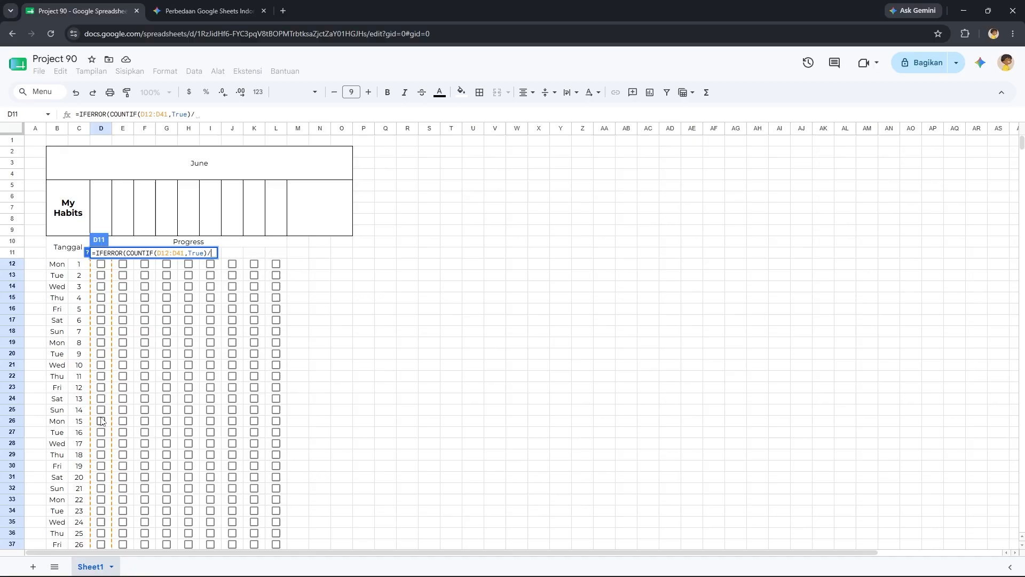
{"action": "type", "text": "30,0)"}
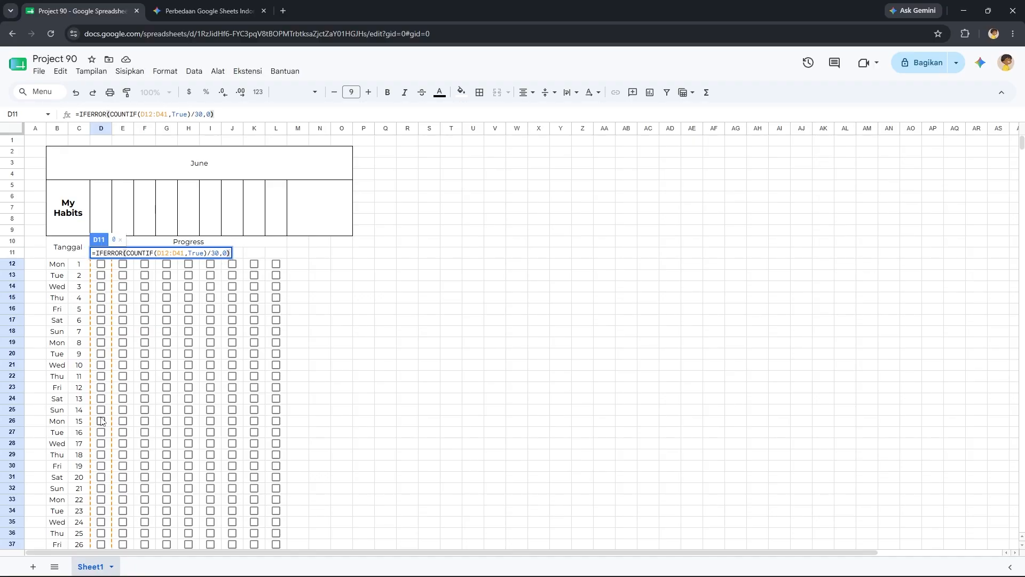
{"action": "key", "text": "Return"}
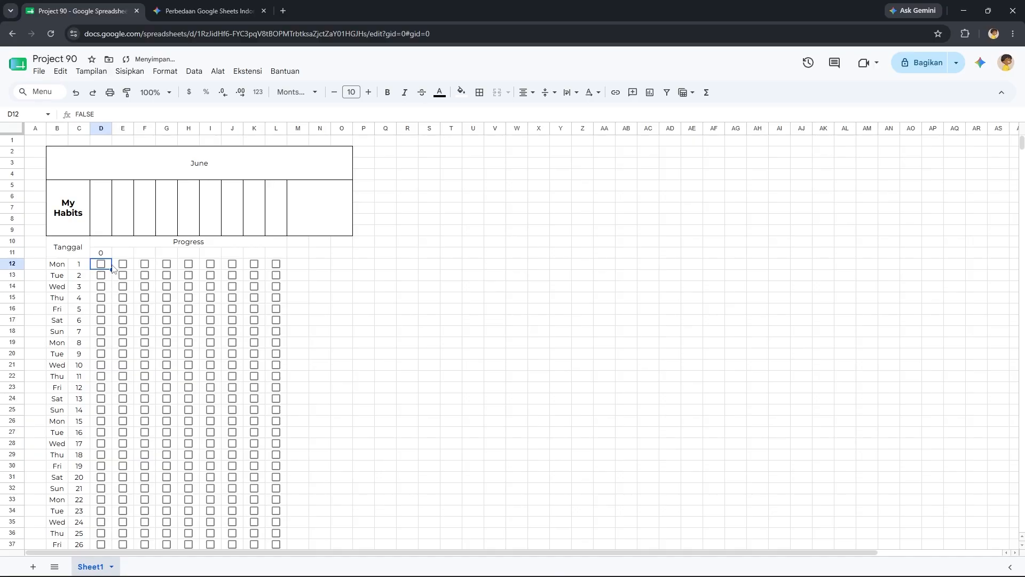
Format the progress value in D11 as a percentage with one decimal place.
{"action": "left_click", "coordinate": [104, 255]}
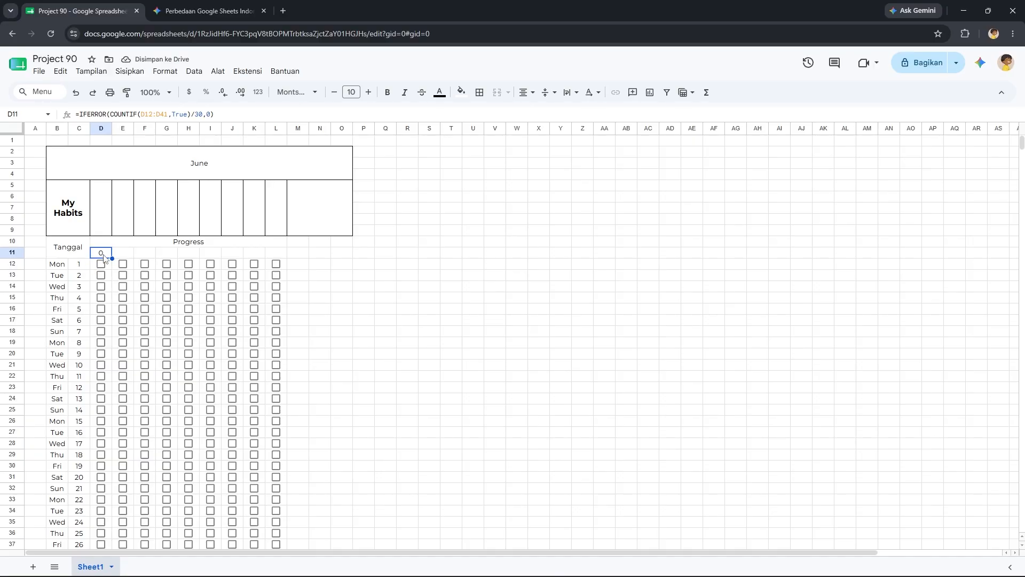
{"action": "left_click", "coordinate": [206, 92]}
{"action": "left_click", "coordinate": [223, 92]}
Tick the first habit's checkboxes for dates 1 to 4 in D12:D15 to test the progress formula.
{"action": "left_click", "coordinate": [102, 265]}
{"action": "left_click", "coordinate": [102, 275]}
{"action": "left_click", "coordinate": [101, 286]}
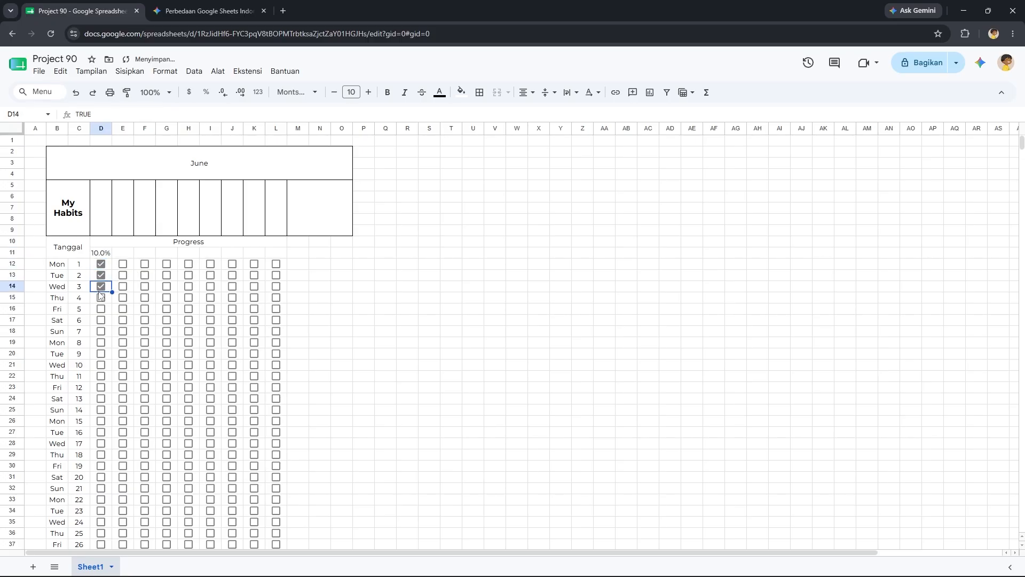
{"action": "left_click", "coordinate": [101, 296]}
Fill the D11 progress formula across the remaining habit columns through L11.
{"action": "left_click", "coordinate": [101, 253]}
{"action": "left_click", "coordinate": [120, 254]}
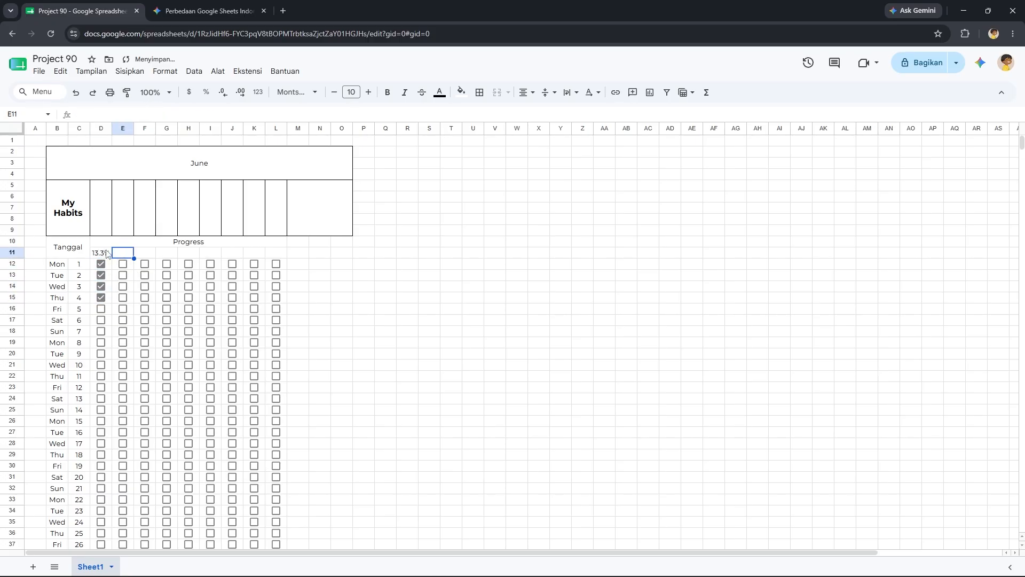
{"action": "left_click", "coordinate": [107, 254]}
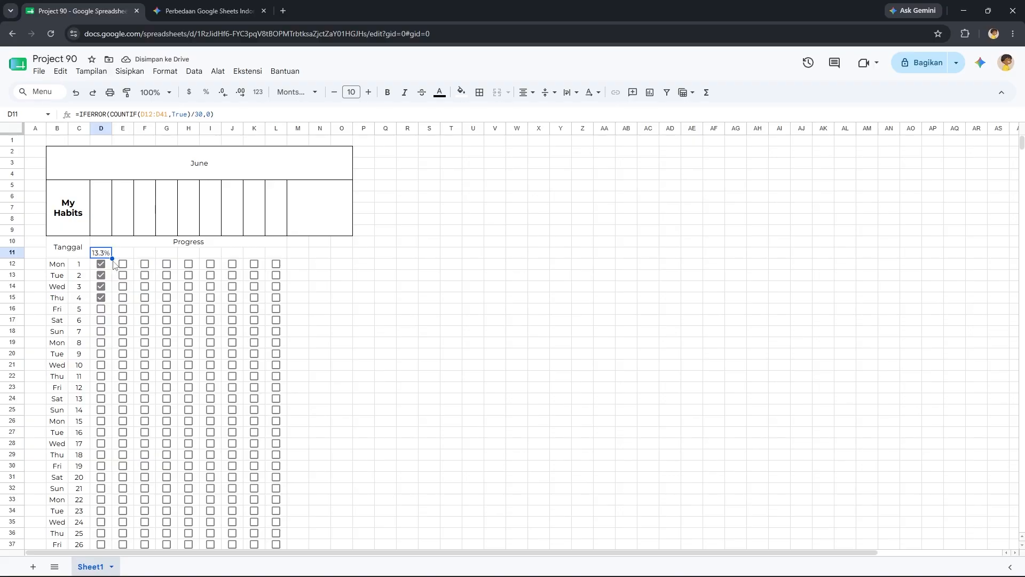
{"action": "left_click_drag", "start_coordinate": [110, 258], "coordinate": [280, 263]}
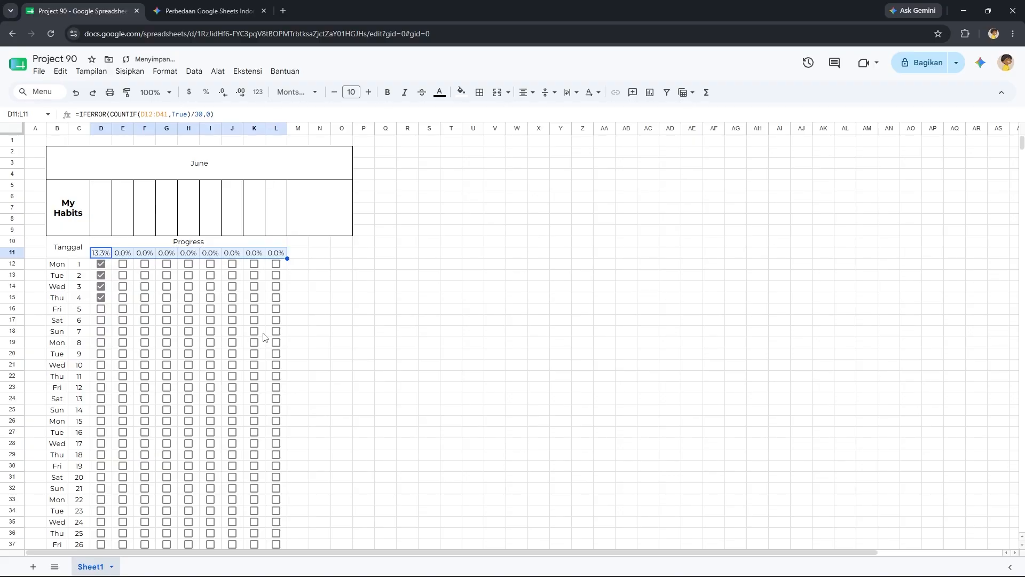
Tick the checkboxes for dates 1 to 4 in the second and third habit columns, E12:F15.
{"action": "left_click", "coordinate": [123, 264]}
{"action": "left_click", "coordinate": [123, 275]}
{"action": "left_click", "coordinate": [123, 286]}
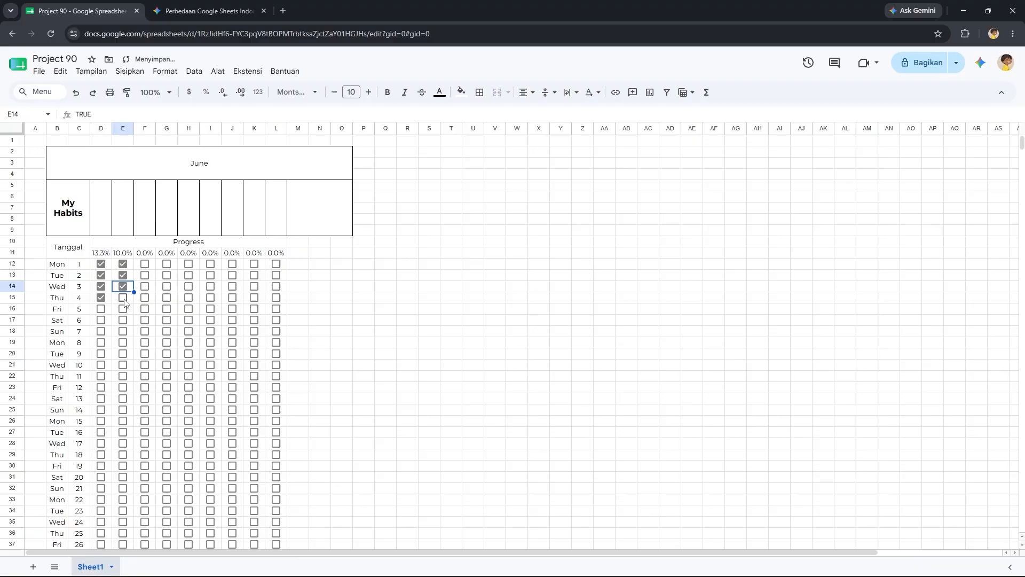
{"action": "left_click", "coordinate": [122, 297]}
{"action": "left_click", "coordinate": [144, 263]}
{"action": "left_click", "coordinate": [145, 275]}
{"action": "left_click", "coordinate": [145, 287]}
{"action": "left_click", "coordinate": [144, 298]}
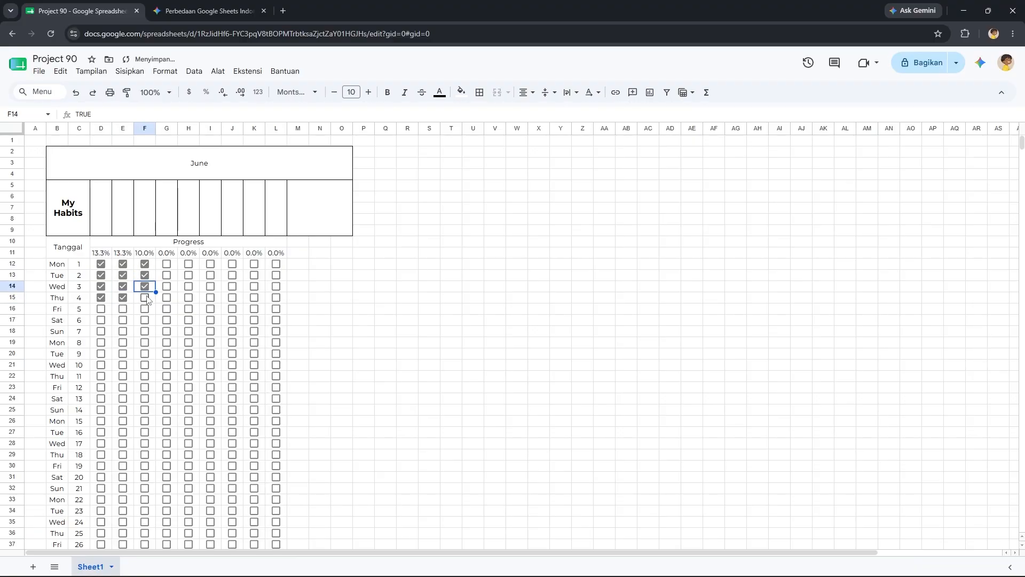
Start an IFERROR formula in M12 with a COUNTIF over the first date's checkboxes D12:L12.
{"action": "left_click", "coordinate": [298, 263]}
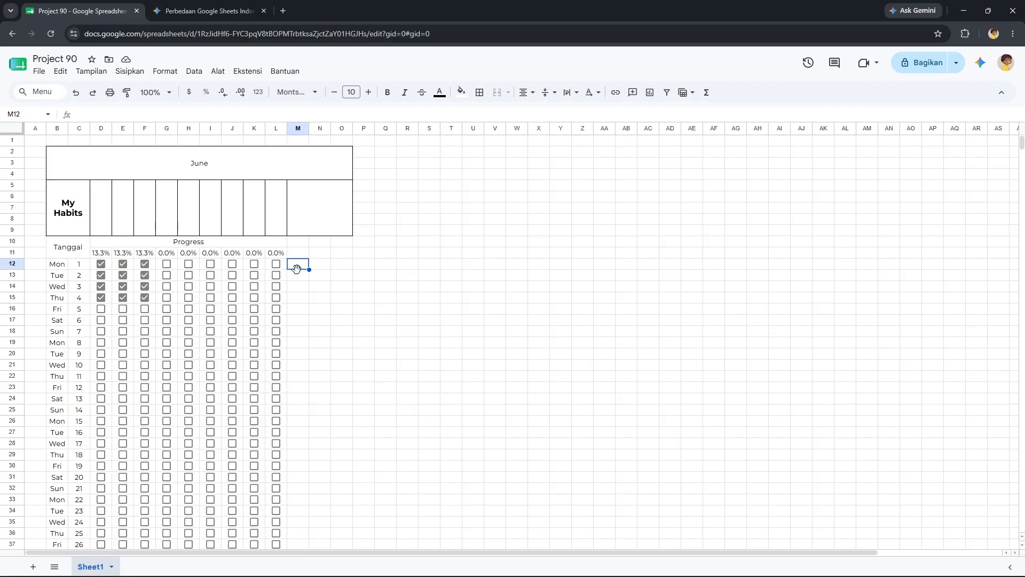
{"action": "type", "text": "=ifer"}
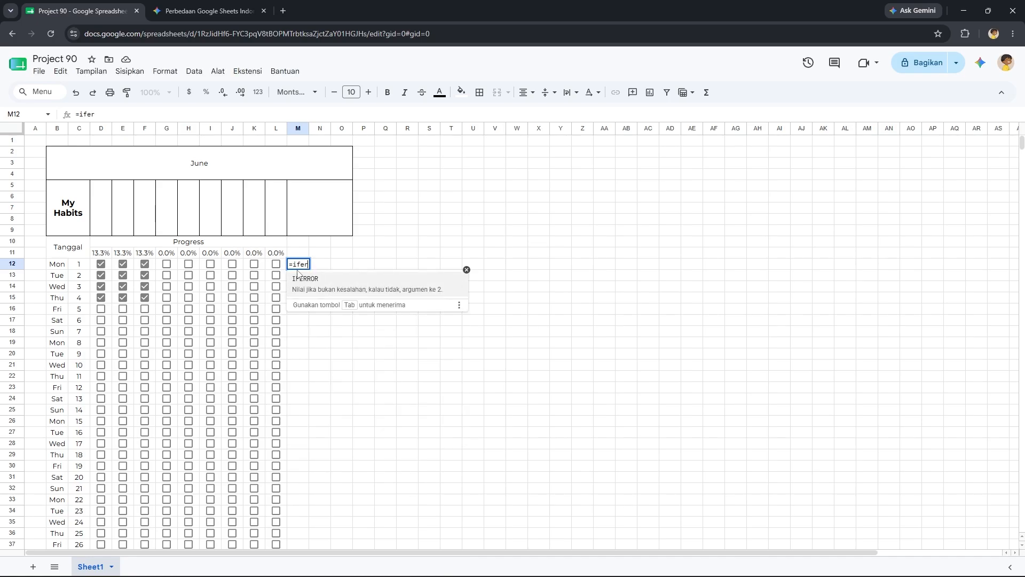
{"action": "key", "text": "Tab"}
{"action": "type", "text": "cou"}
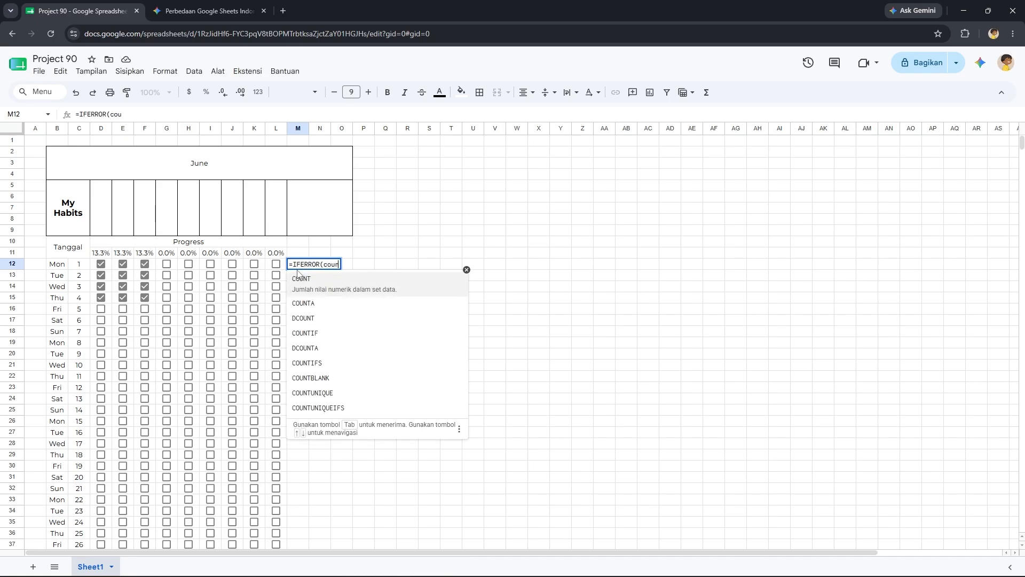
{"action": "key", "text": "Down"}
{"action": "key", "text": "Down"}
{"action": "key", "text": "Down"}
{"action": "key", "text": "Tab"}
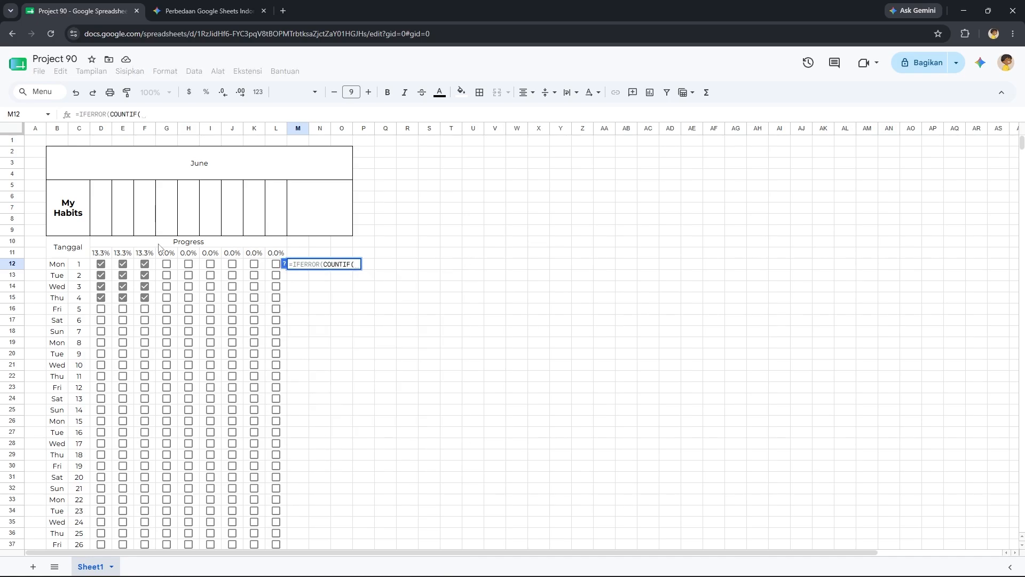
{"action": "left_click", "coordinate": [102, 263]}
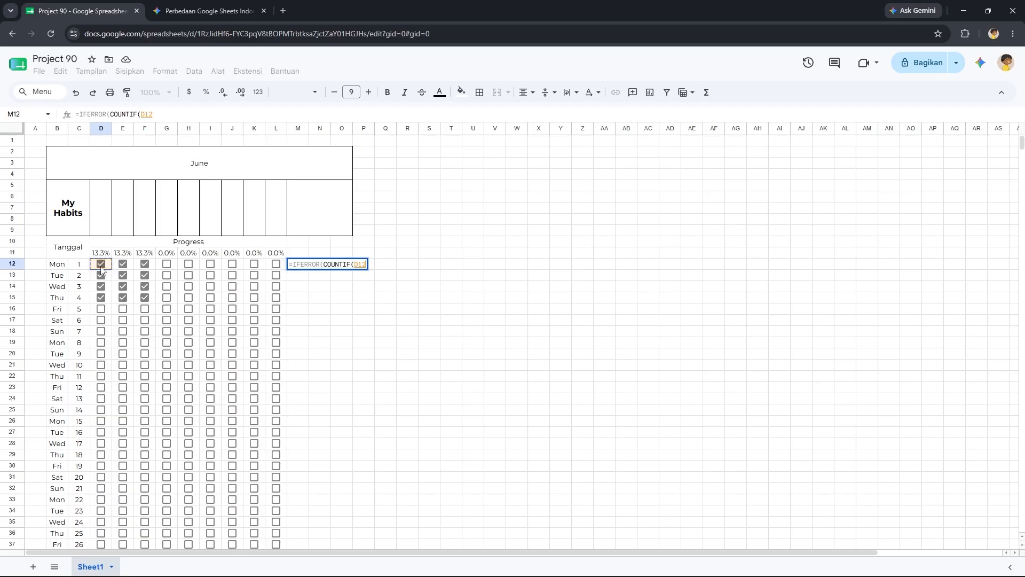
{"action": "left_click", "coordinate": [275, 266], "text": "shift"}
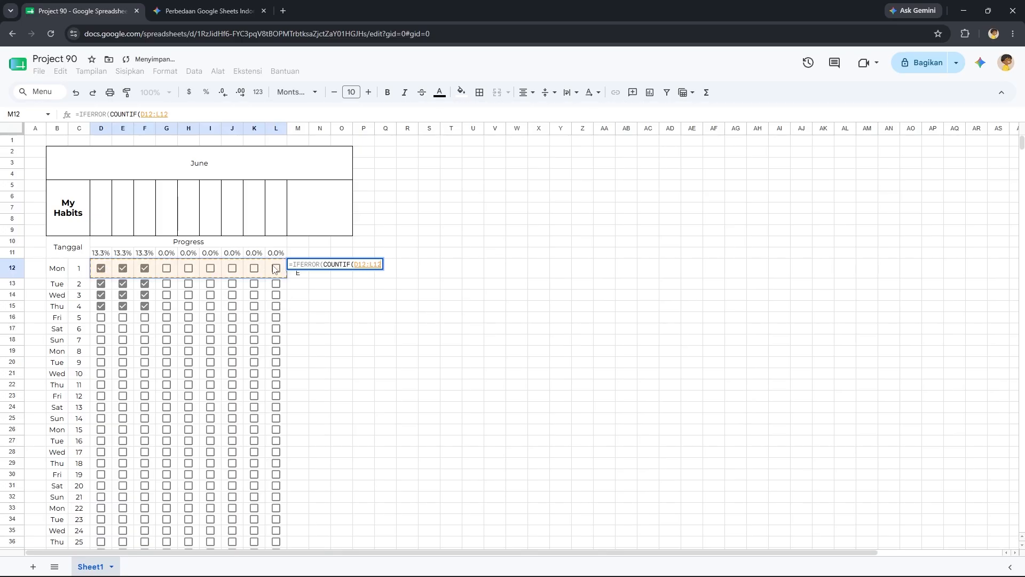
Complete the M12 formula as =IFERROR(COUNTIF(D12:L12,true)/COUNTA(D5:L9),0).
{"action": "type", "text": ",true"}
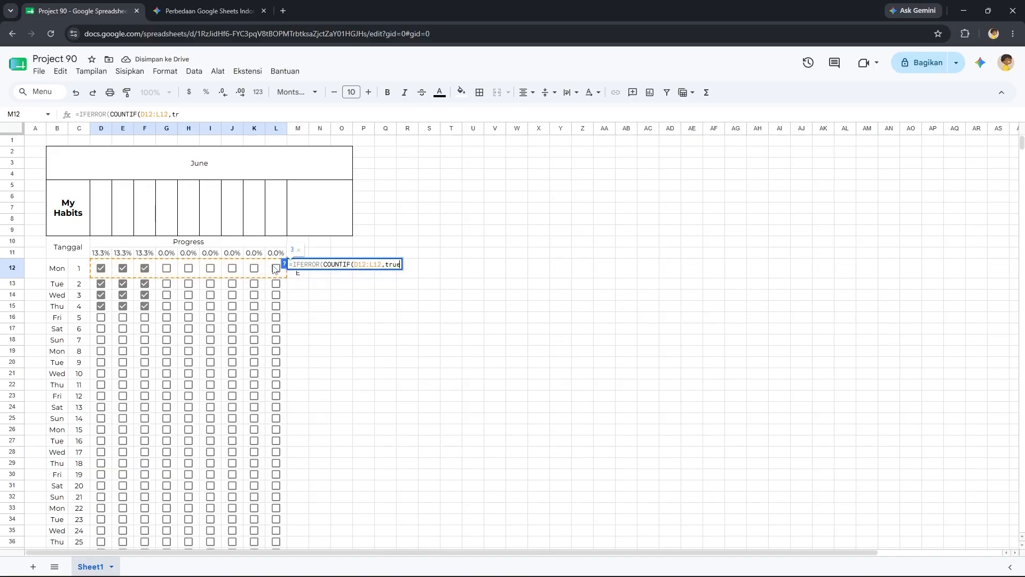
{"action": "type", "text": ")"}
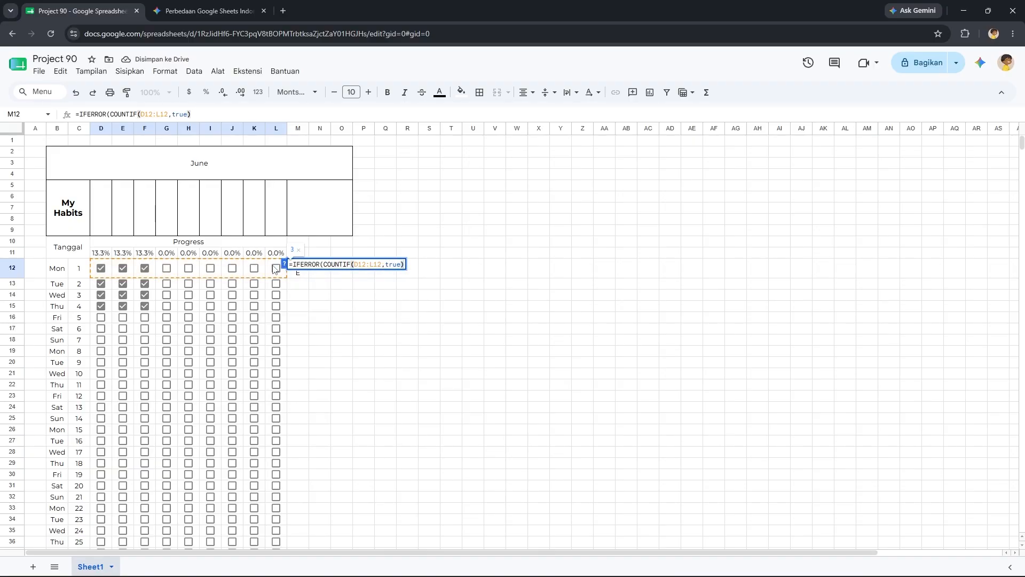
{"action": "type", "text": "/COUNTA("}
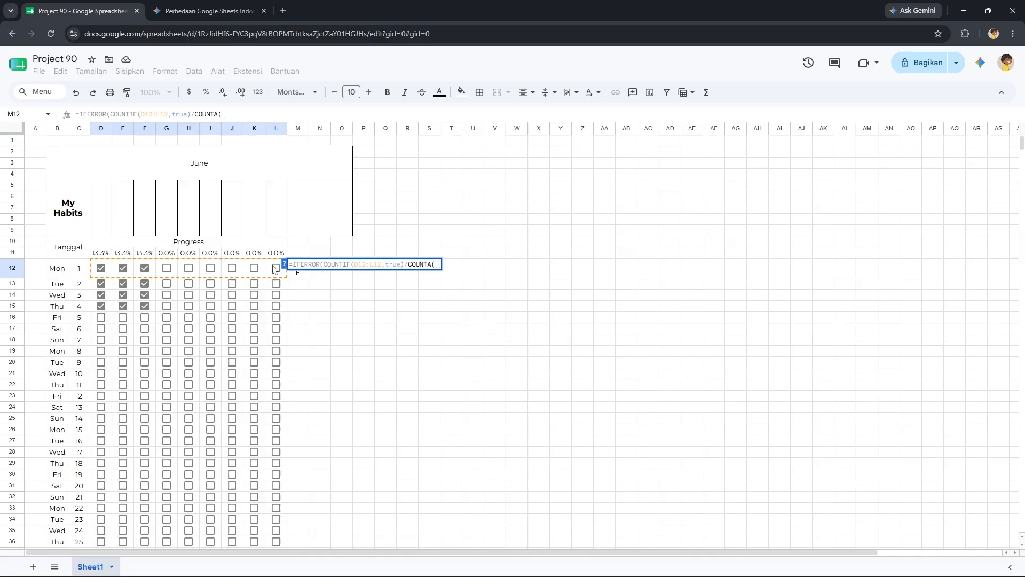
{"action": "left_click", "coordinate": [102, 224]}
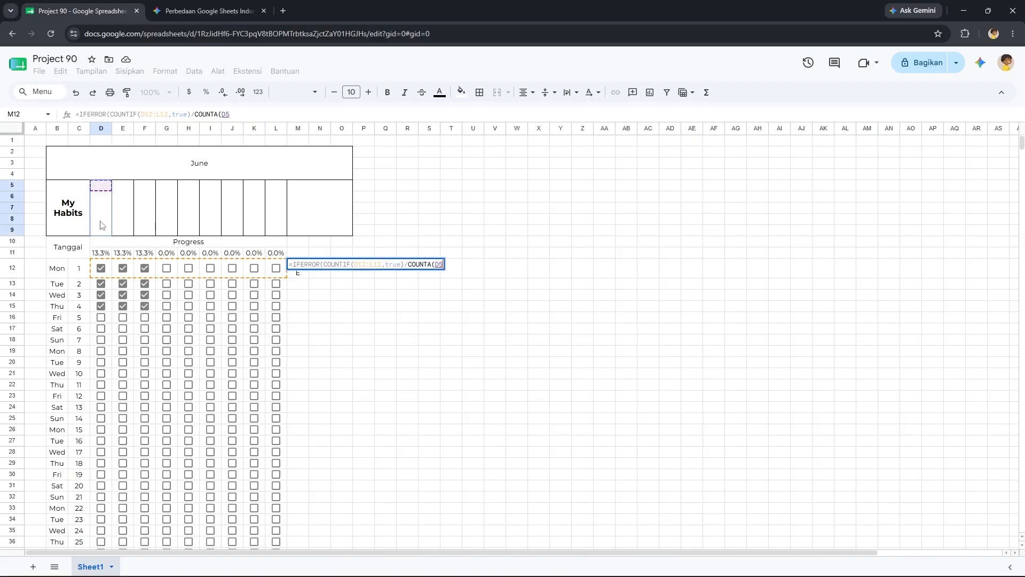
{"action": "left_click", "coordinate": [274, 217], "text": "shift"}
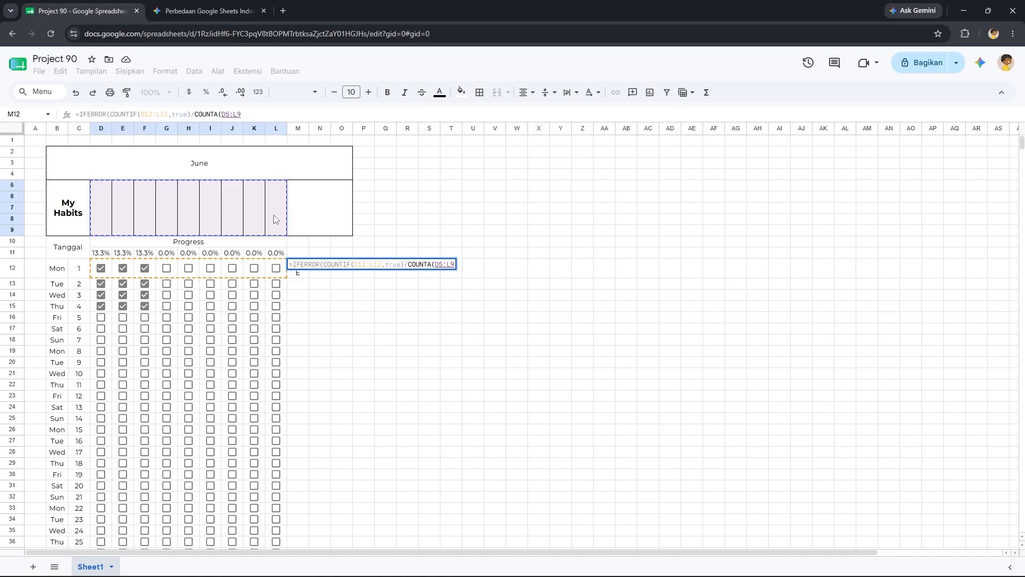
{"action": "type", "text": "),"}
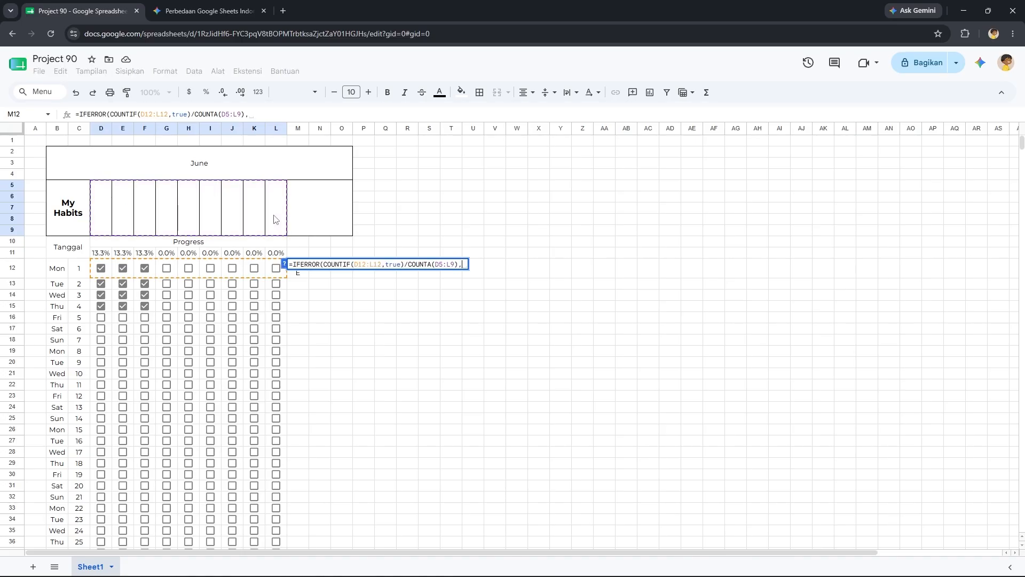
{"action": "type", "text": "0)"}
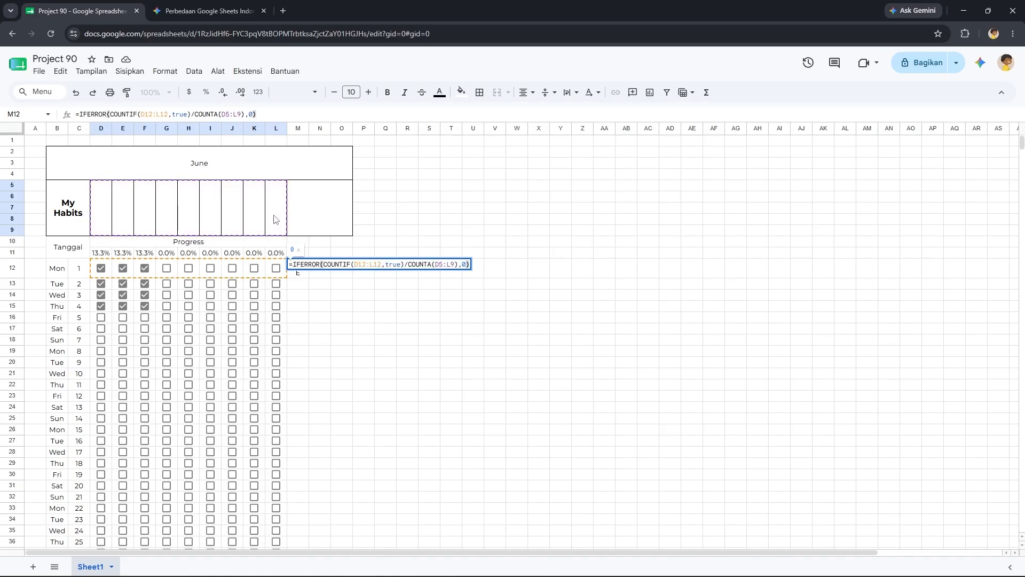
{"action": "key", "text": "Return"}
Enter the habit names Bangun pagi, Baca buku and Olaharaga in the first three habit header cells, D5 to F5.
{"action": "left_click", "coordinate": [104, 225]}
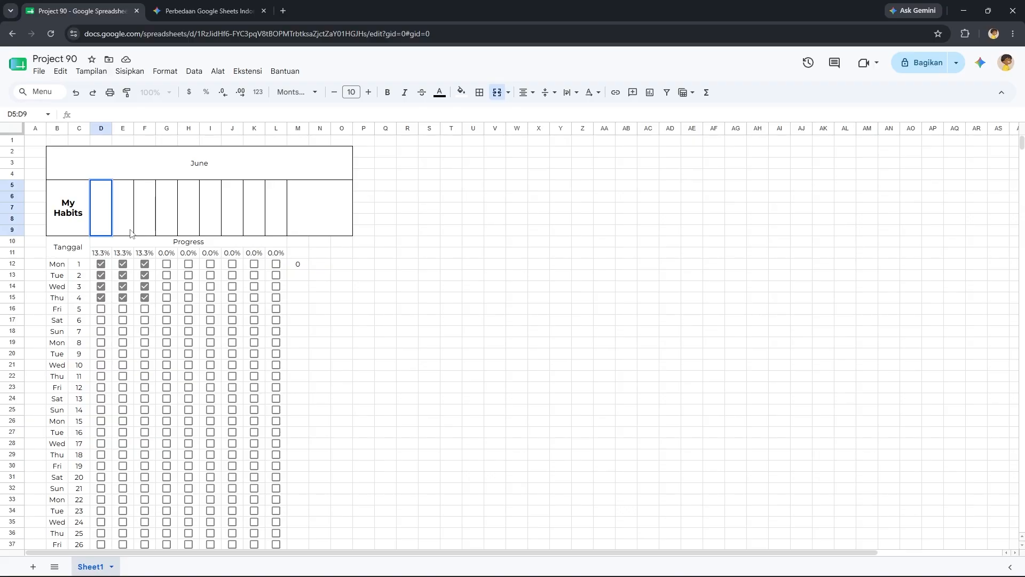
{"action": "type", "text": "Bangun"}
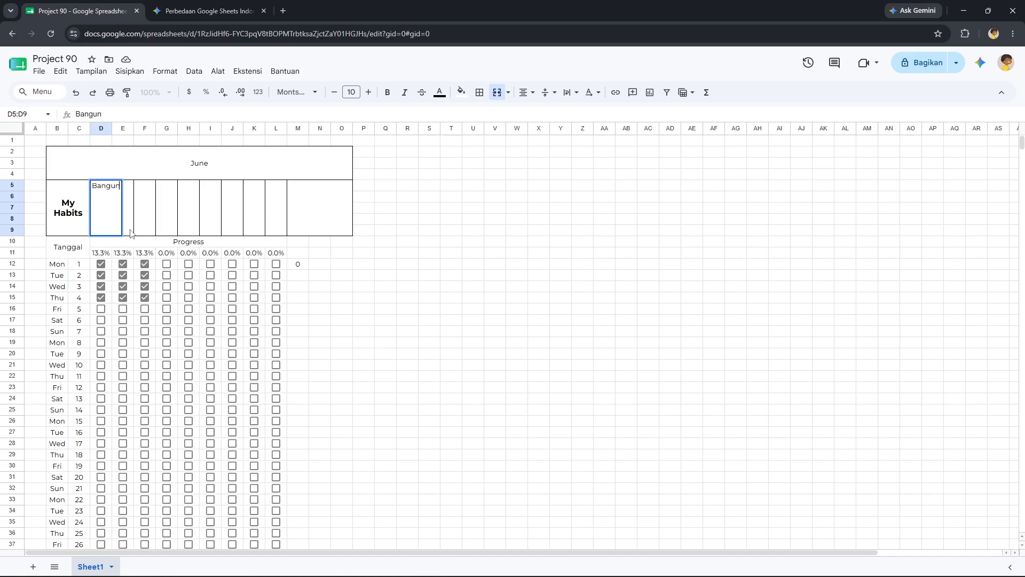
{"action": "type", "text": " pagi"}
{"action": "key", "text": "Tab"}
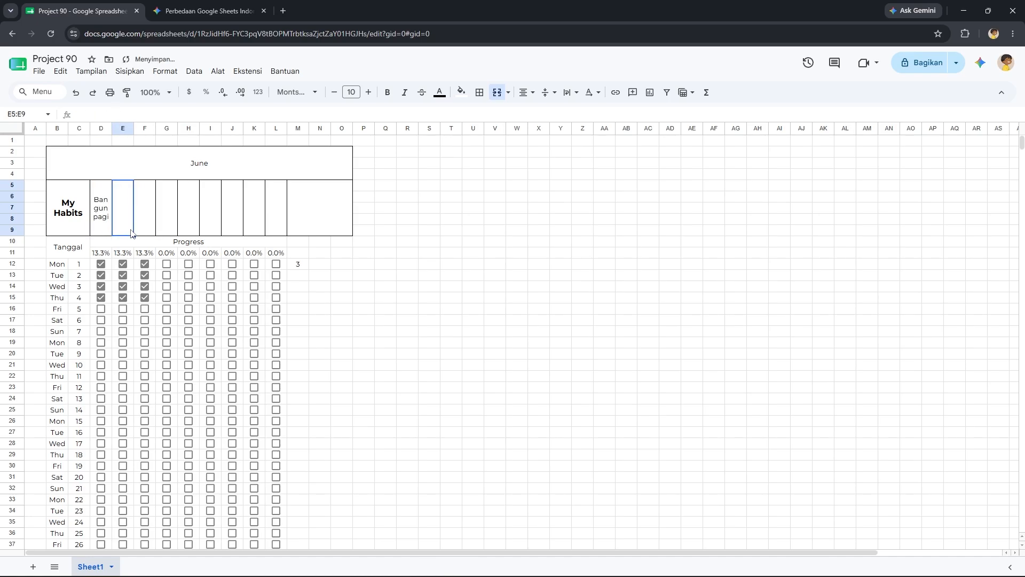
{"action": "double_click", "coordinate": [131, 231]}
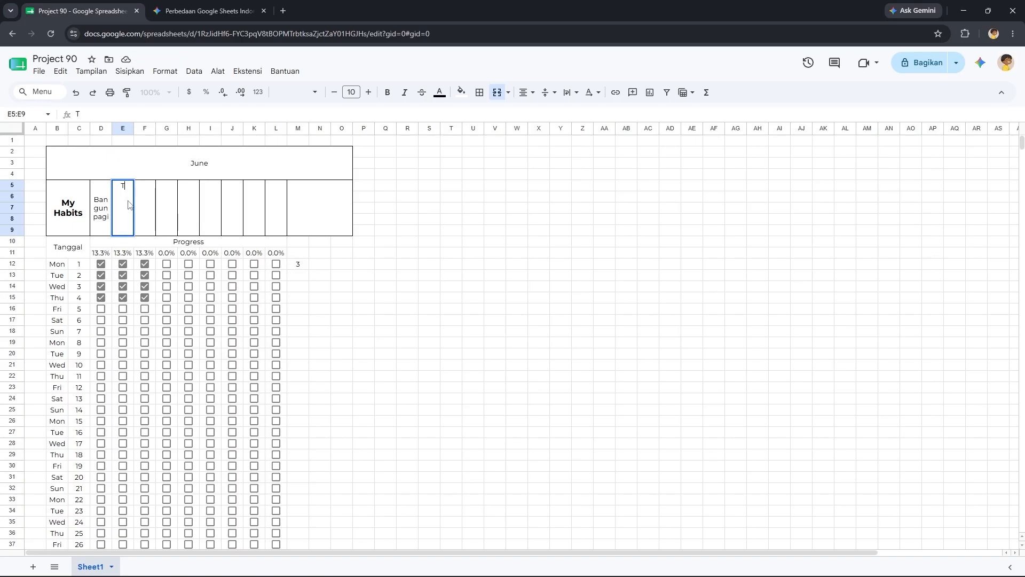
{"action": "type", "text": "Baca buku"}
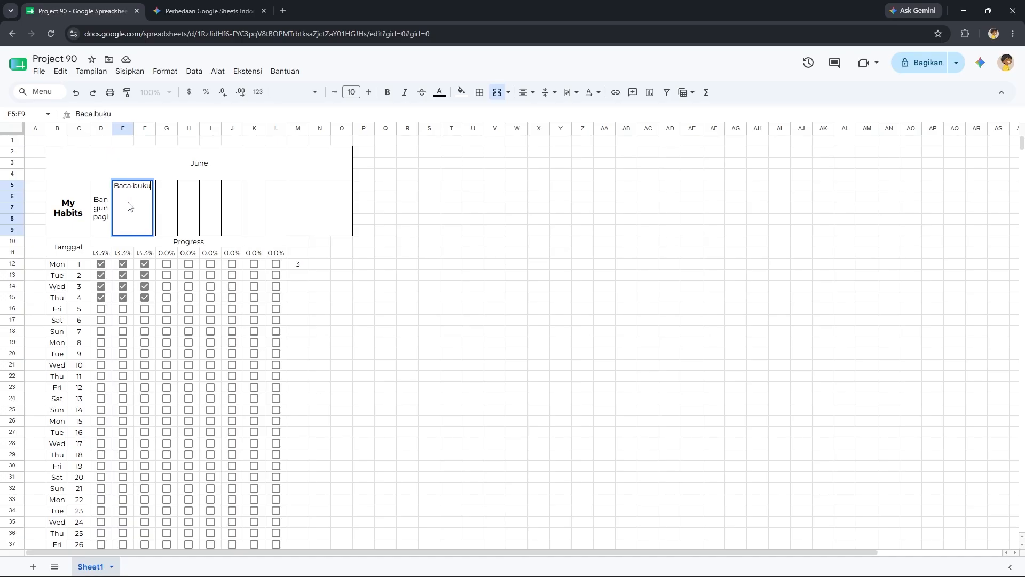
{"action": "key", "text": "Return"}
{"action": "key", "text": "Right"}
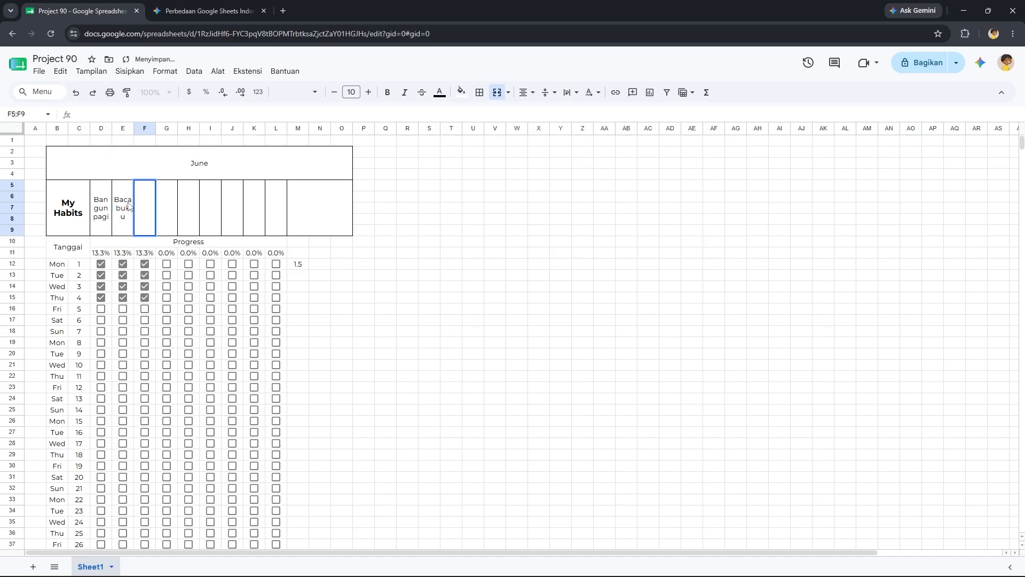
{"action": "type", "text": "Ola"}
{"action": "type", "text": "haraga"}
{"action": "key", "text": "Return"}
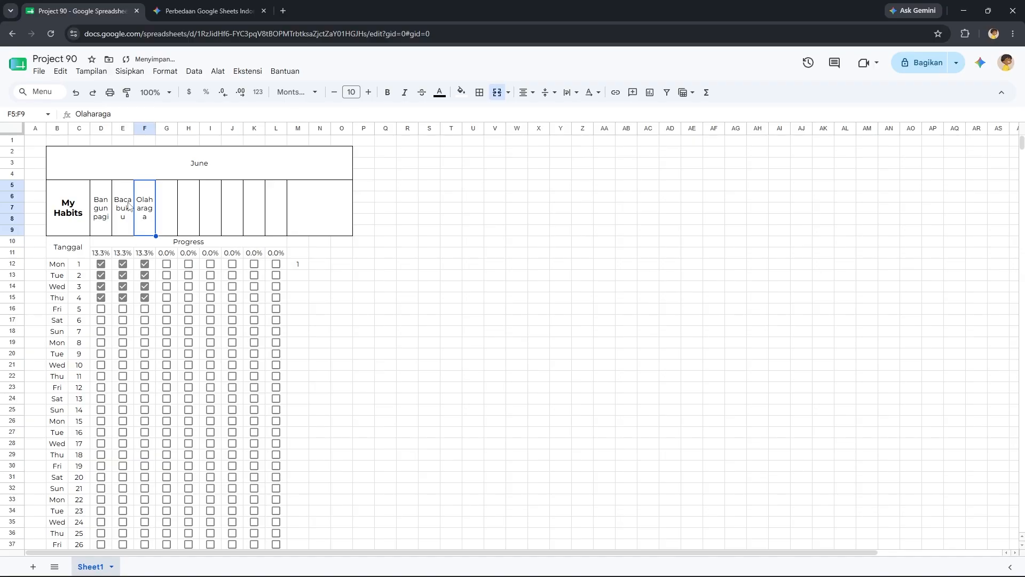
Format the daily progress cell M12 as a percentage without decimals.
{"action": "left_click", "coordinate": [288, 273]}
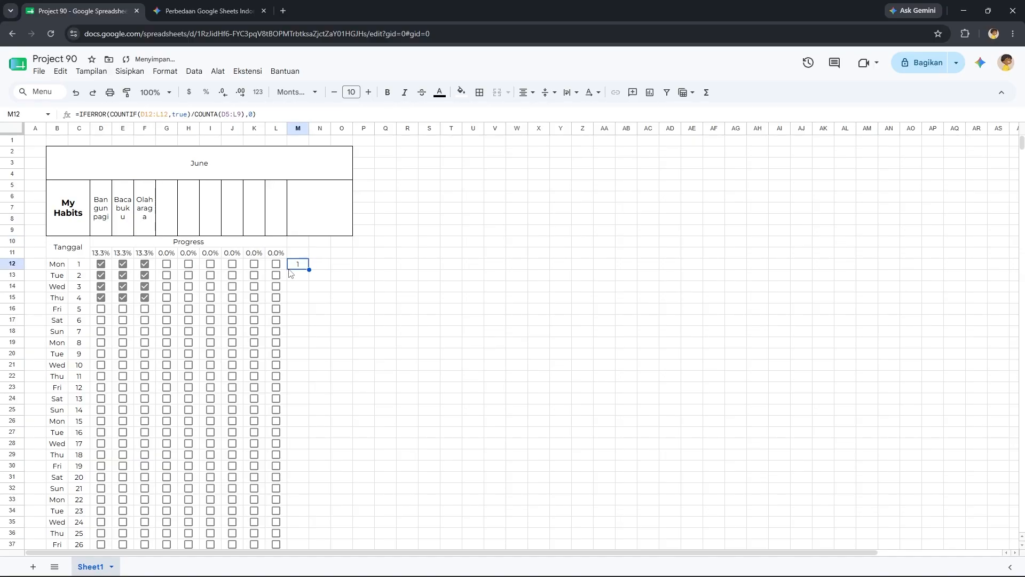
{"action": "left_click", "coordinate": [205, 92]}
{"action": "left_click", "coordinate": [222, 96]}
Untick the first date's checkboxes F12, E12 and D12 and tick them again to test the daily progress formula.
{"action": "left_click", "coordinate": [144, 264]}
{"action": "left_click", "coordinate": [123, 264]}
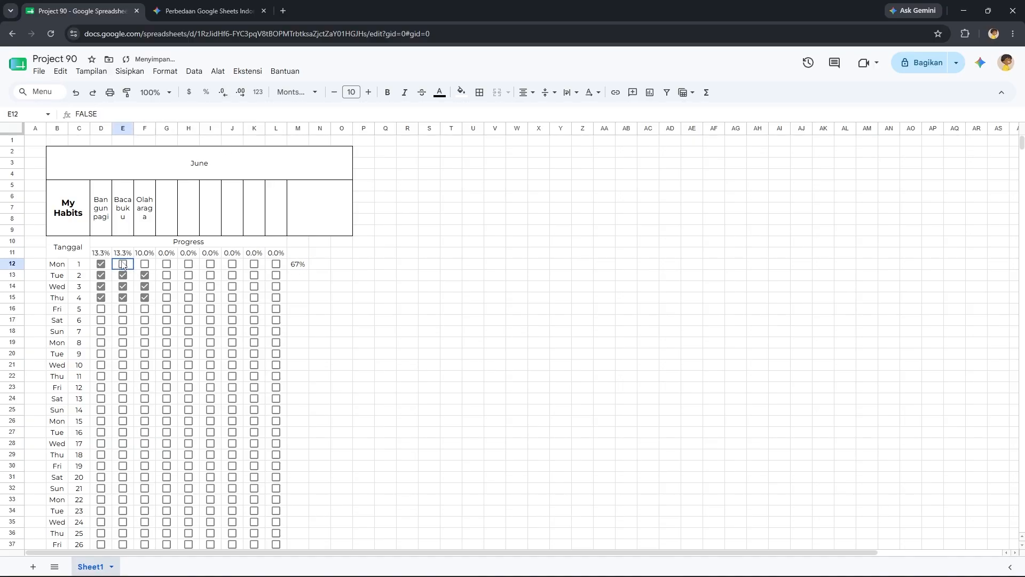
{"action": "left_click", "coordinate": [101, 264]}
{"action": "left_click", "coordinate": [101, 263]}
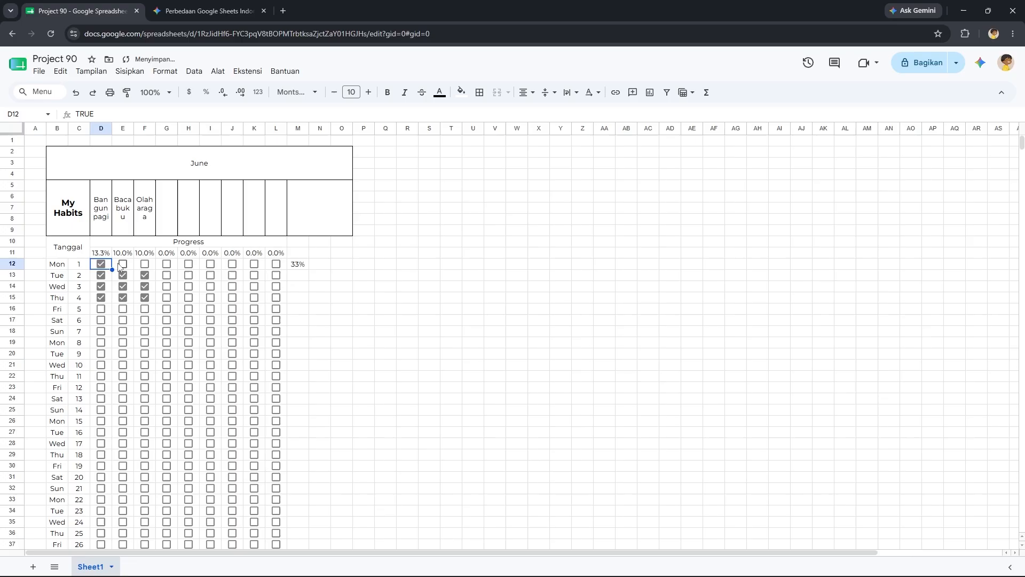
{"action": "left_click", "coordinate": [123, 264]}
{"action": "left_click", "coordinate": [144, 265]}
Enter Deep Work as the fourth habit name in G5 and check the daily progress in M12.
{"action": "left_click", "coordinate": [166, 224]}
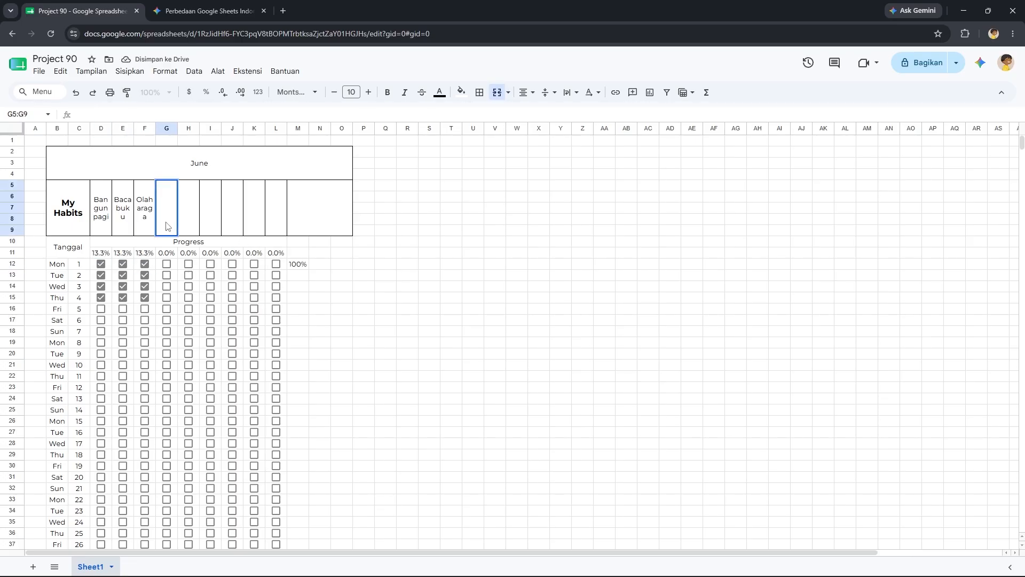
{"action": "type", "text": "Deep Work"}
{"action": "key", "text": "Return"}
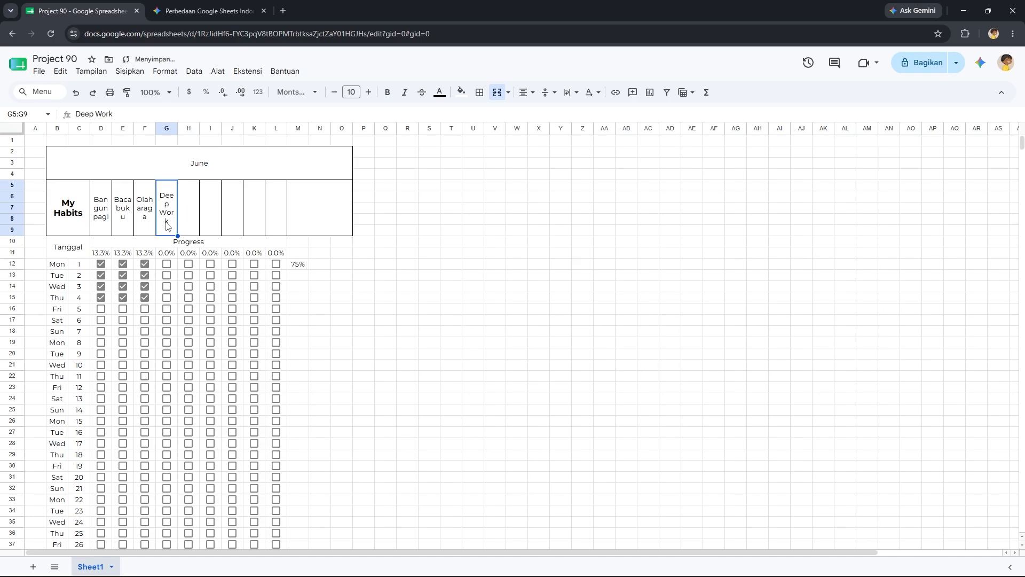
{"action": "left_click", "coordinate": [302, 266]}
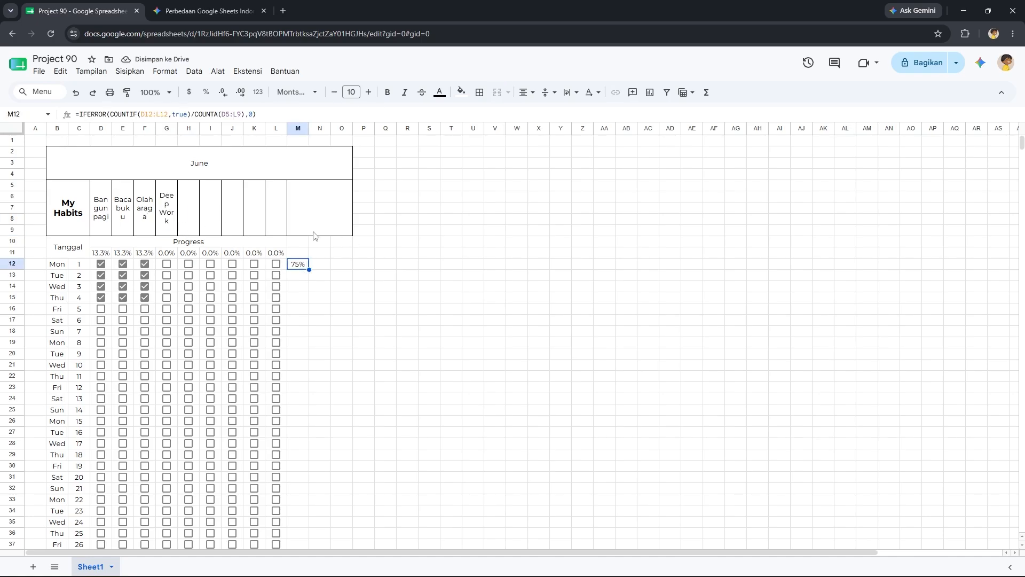
Rotate the text of the habit header cells D5:L9 so the names read vertically upward.
{"action": "left_click_drag", "start_coordinate": [101, 213], "coordinate": [276, 217]}
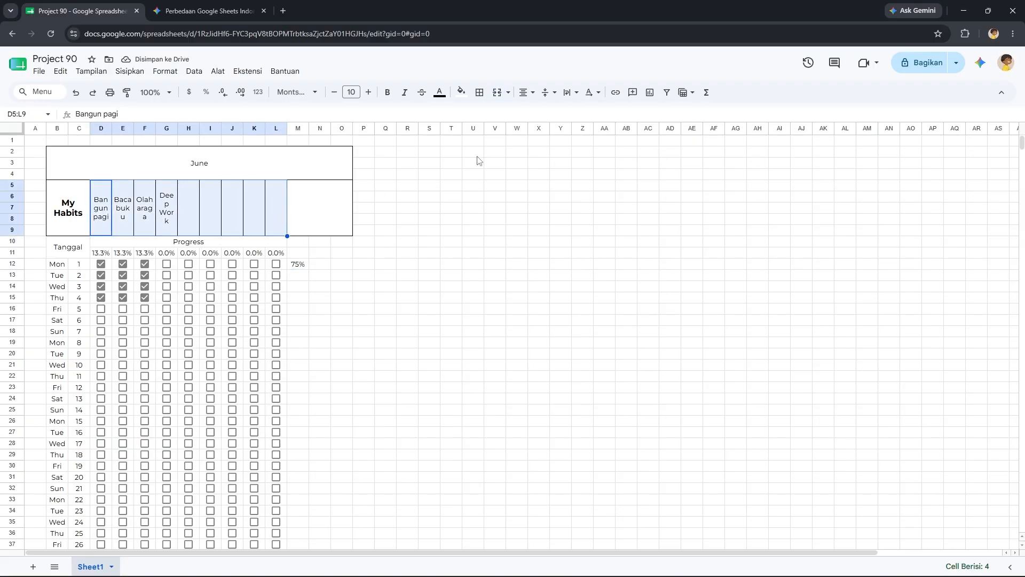
{"action": "left_click", "coordinate": [591, 92]}
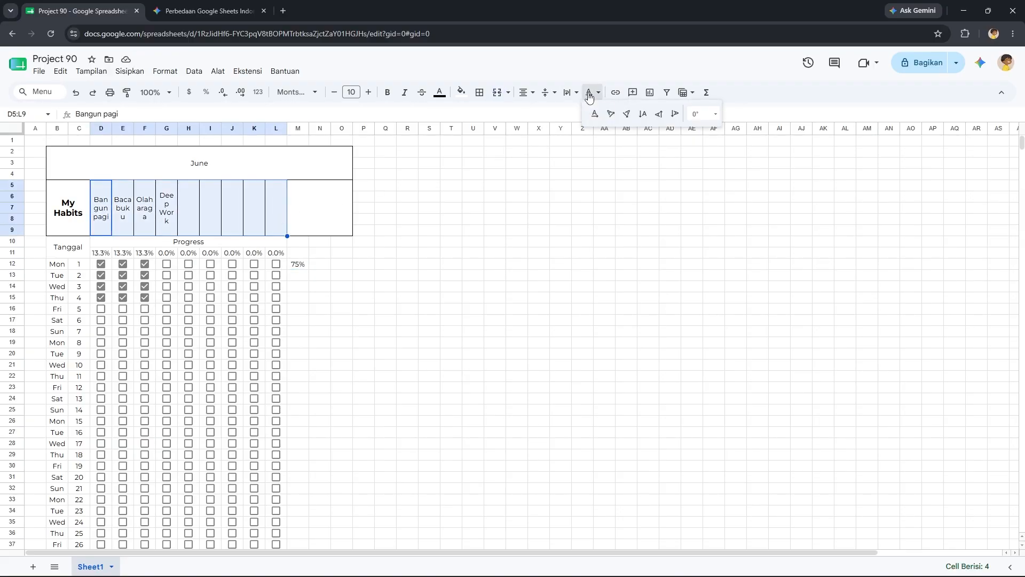
{"action": "left_click", "coordinate": [655, 118]}
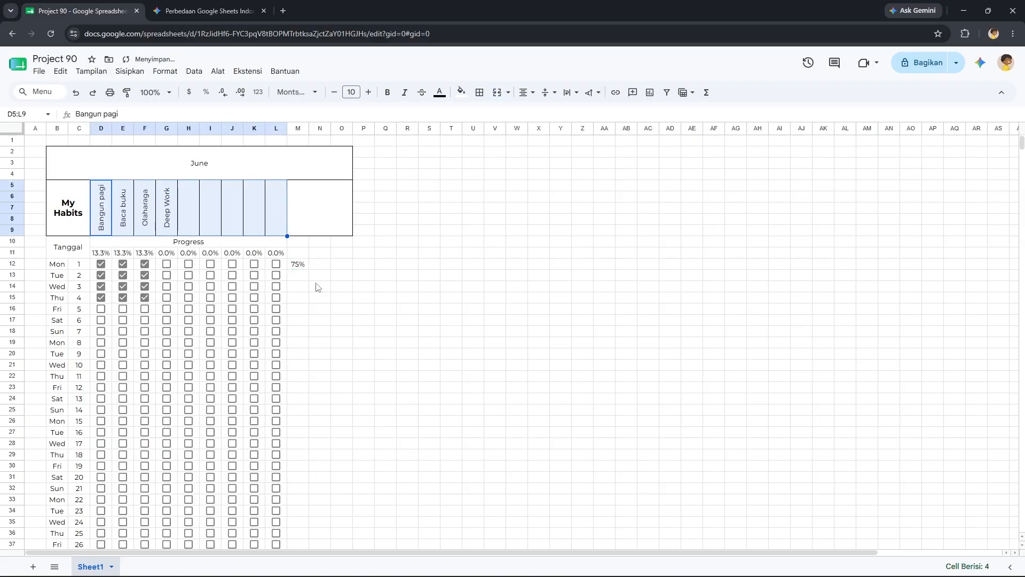
{"action": "left_click", "coordinate": [400, 258]}
{"action": "left_click", "coordinate": [101, 208]}
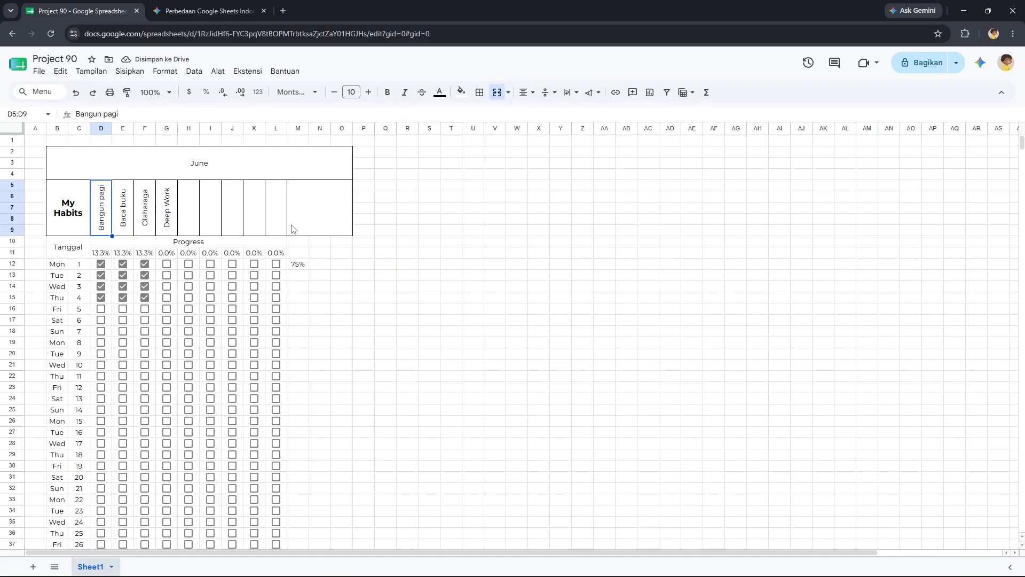
Make the COUNTA range in the M12 formula absolute as $D$5:$L$9.
{"action": "left_click", "coordinate": [299, 266]}
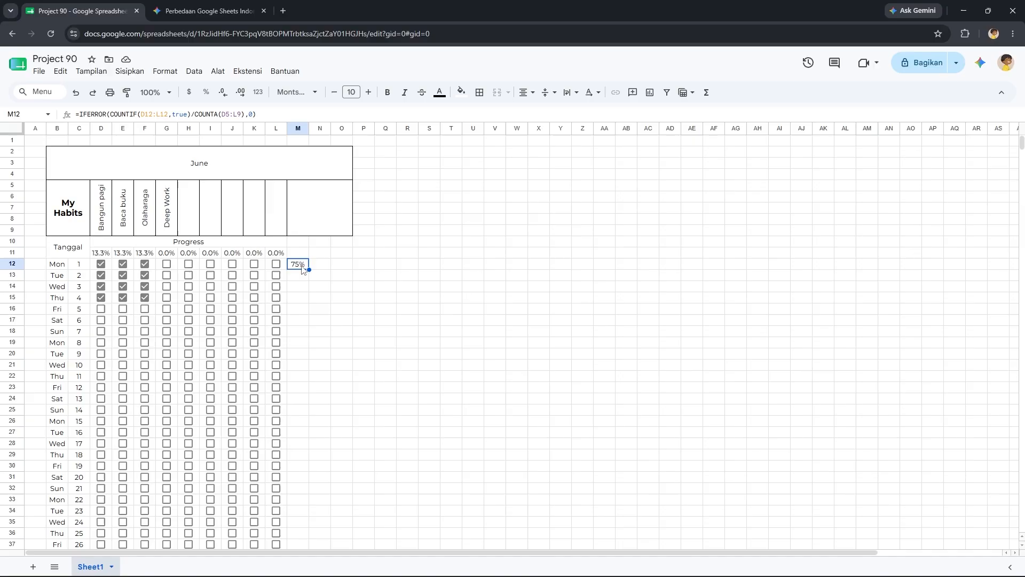
{"action": "double_click", "coordinate": [302, 265]}
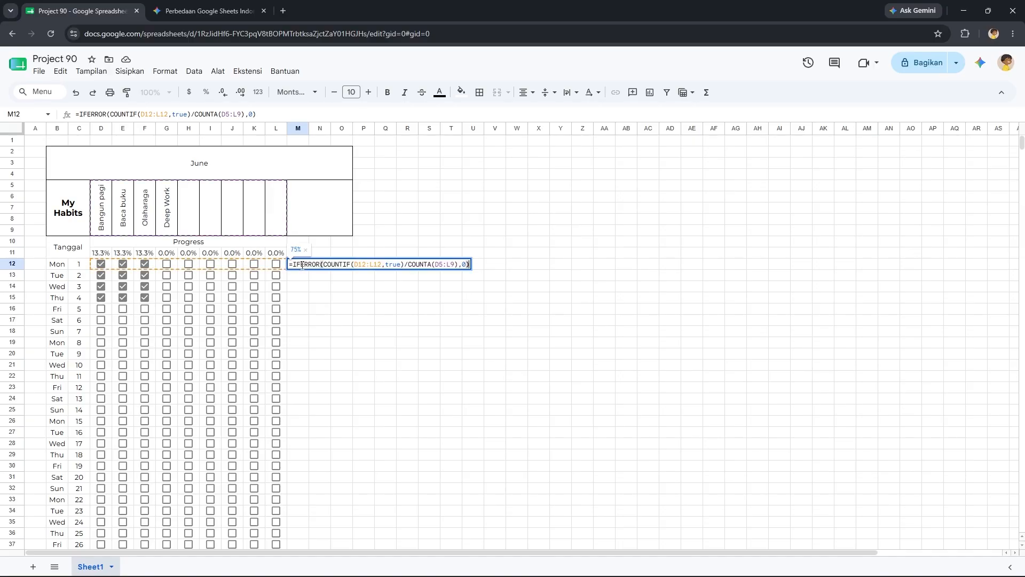
{"action": "left_click", "coordinate": [443, 264]}
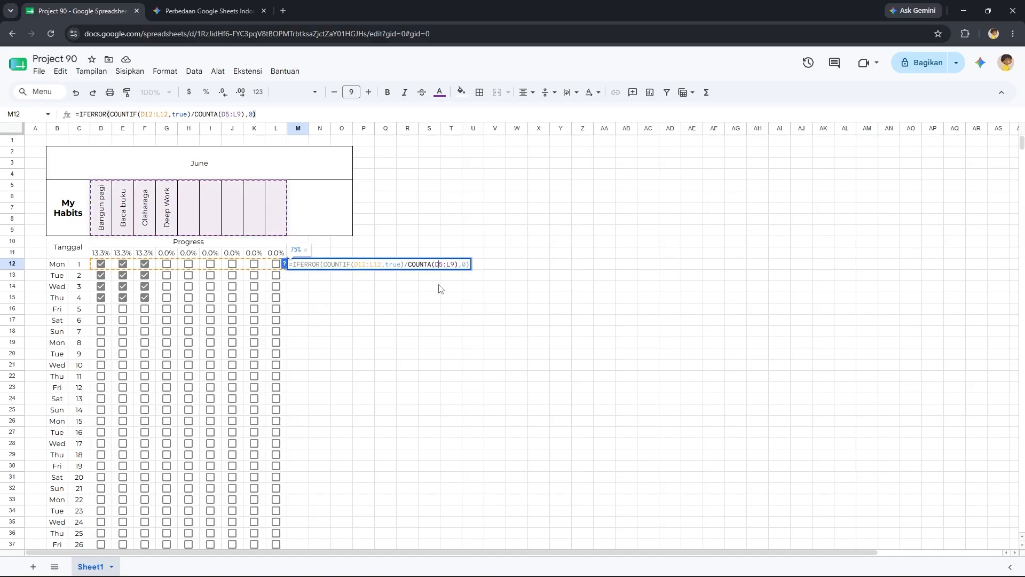
{"action": "key", "text": "F4"}
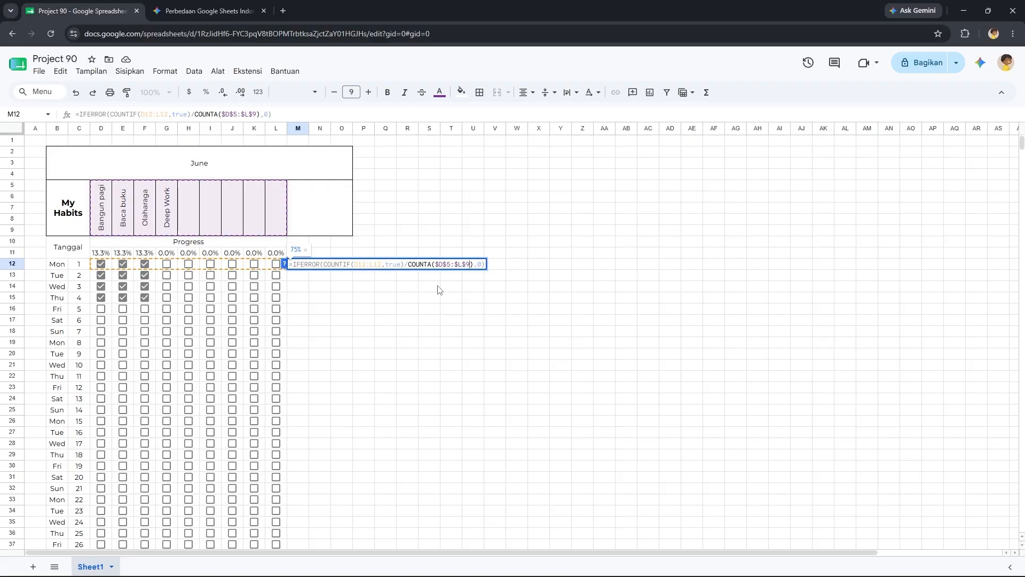
{"action": "key", "text": "Return"}
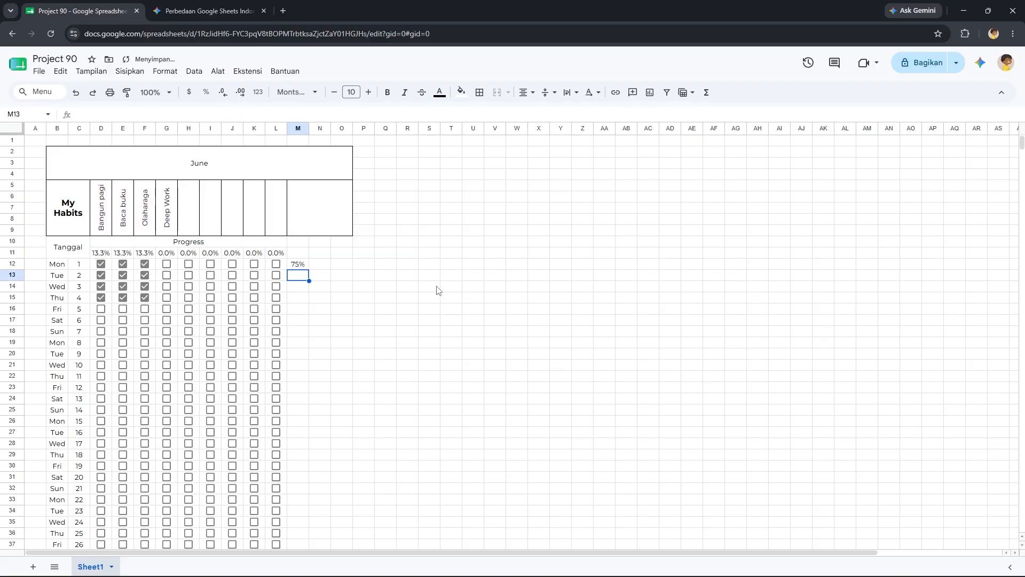
{"action": "left_click", "coordinate": [298, 265]}
{"action": "left_click", "coordinate": [108, 213]}
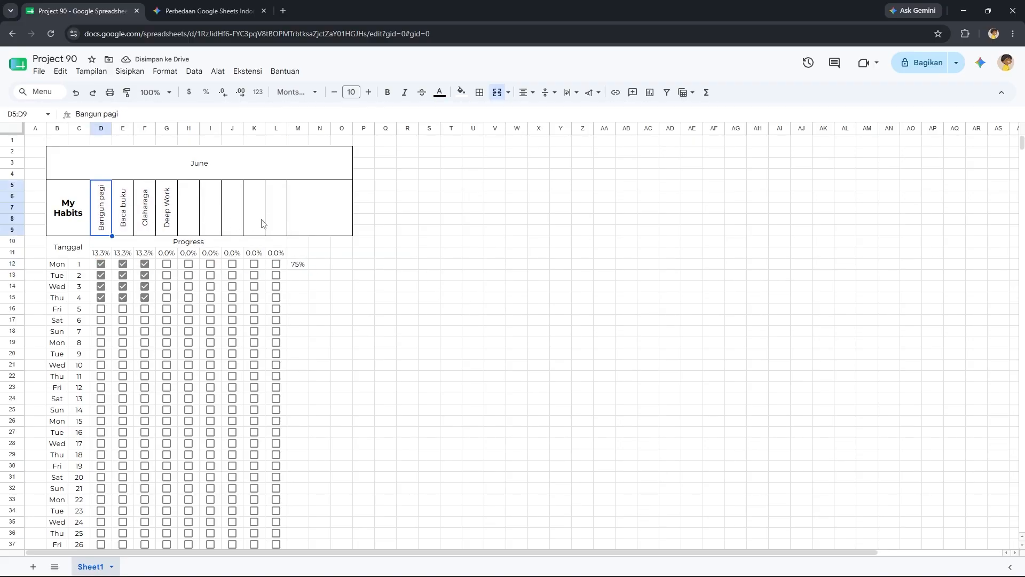
{"action": "left_click", "coordinate": [274, 220], "text": "shift"}
{"action": "left_click", "coordinate": [293, 265]}
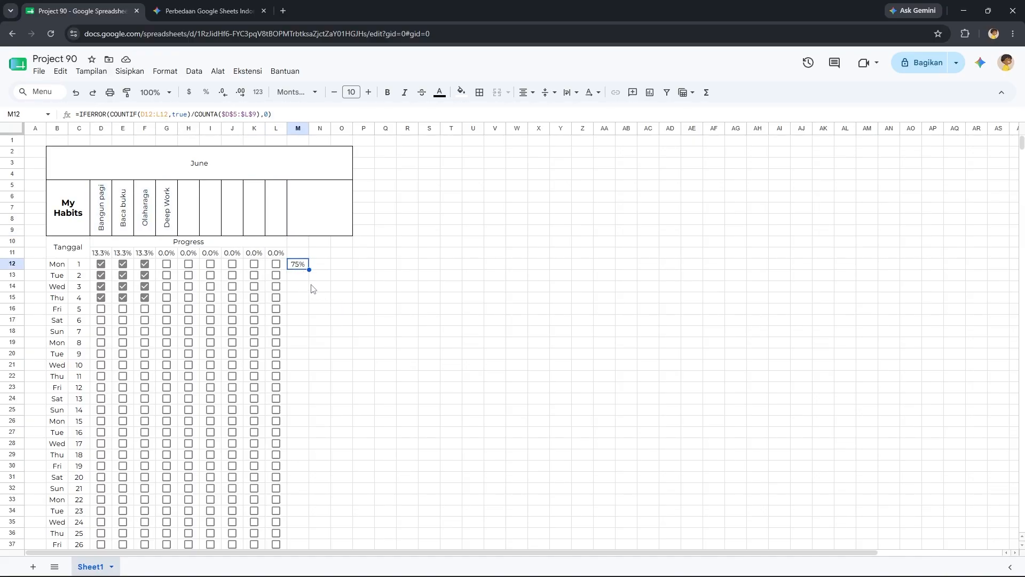
{"action": "left_click", "coordinate": [110, 214]}
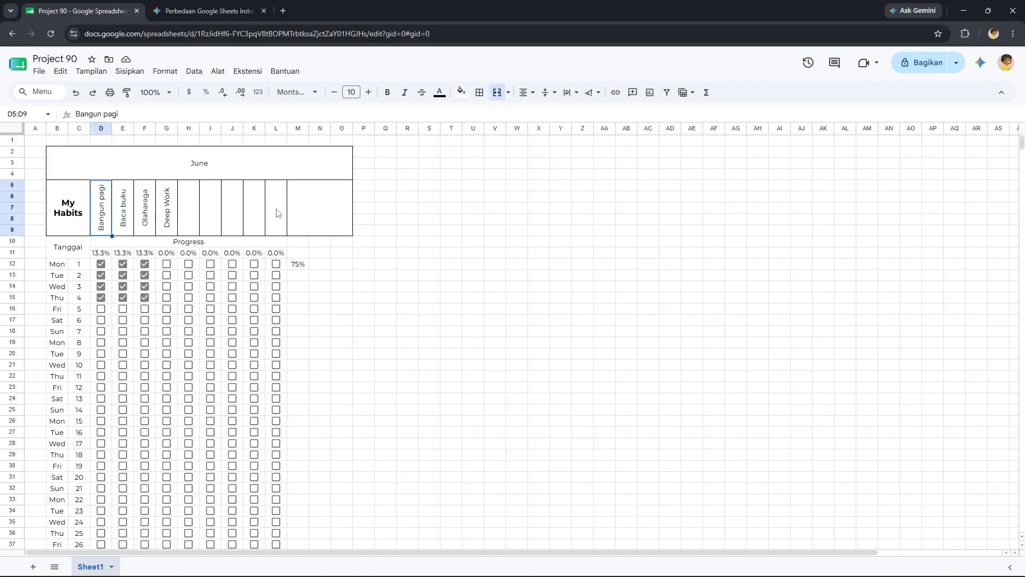
Fill the M12 daily progress formula down through M41 for all 30 dates.
{"action": "left_click", "coordinate": [298, 265]}
{"action": "left_click_drag", "start_coordinate": [308, 268], "coordinate": [307, 414]}
{"action": "scroll", "coordinate": [306, 373], "scroll_direction": "down", "scroll_amount": 3}
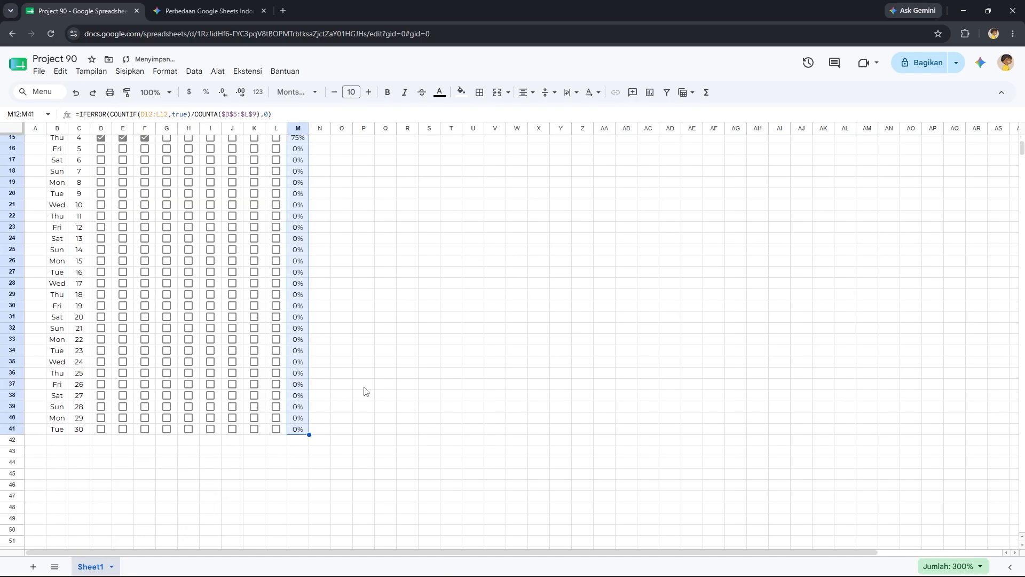
{"action": "left_click", "coordinate": [354, 385]}
Tick the checkboxes of the first three habits for date 5, D16:F16.
{"action": "scroll", "coordinate": [355, 385], "scroll_direction": "up", "scroll_amount": 5}
{"action": "left_click", "coordinate": [101, 309]}
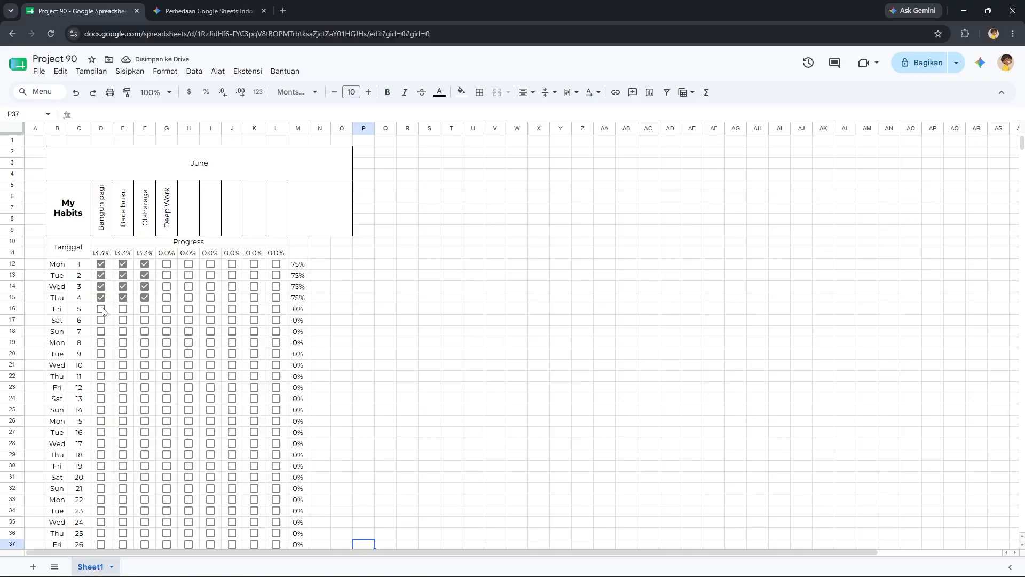
{"action": "left_click", "coordinate": [123, 308]}
{"action": "left_click", "coordinate": [144, 308]}
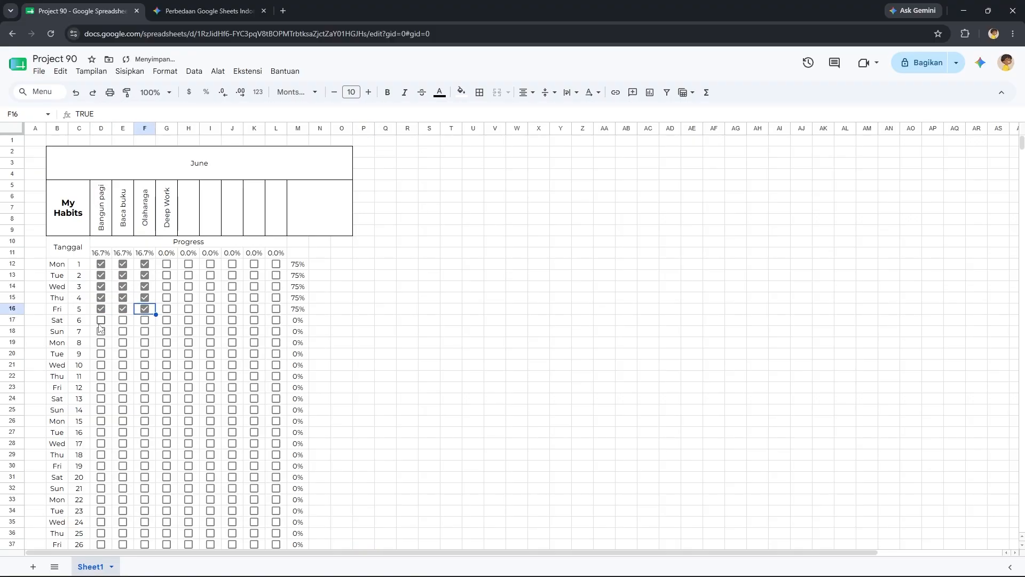
Tick the checkboxes of all four named habits for date 6, D17:G17.
{"action": "left_click", "coordinate": [101, 320]}
{"action": "left_click", "coordinate": [123, 320]}
{"action": "left_click", "coordinate": [152, 323]}
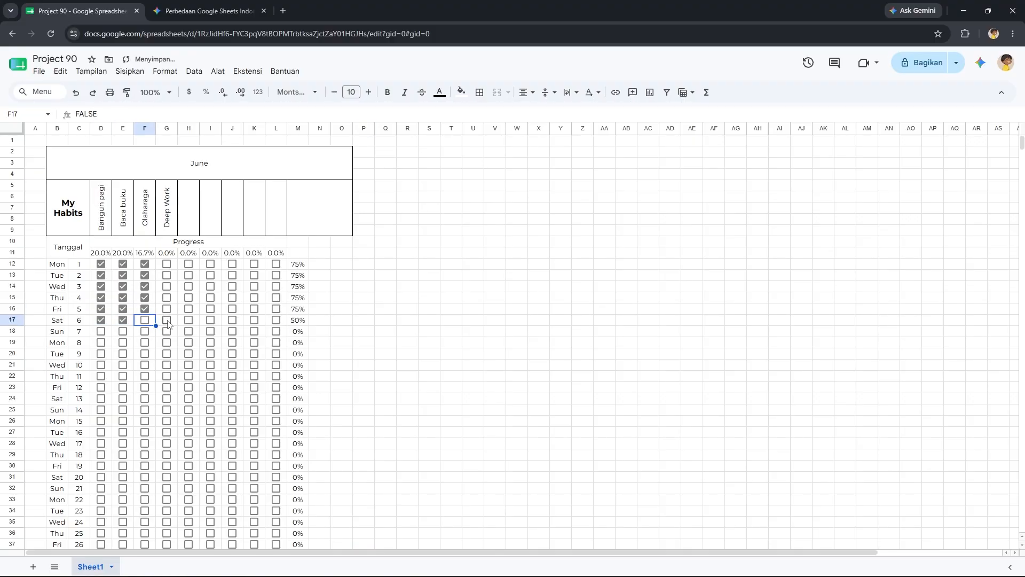
{"action": "left_click", "coordinate": [145, 320]}
{"action": "left_click", "coordinate": [167, 320]}
Tick the Deep Work checkboxes for dates 5 back to 1, G12:G16.
{"action": "left_click", "coordinate": [166, 309]}
{"action": "left_click", "coordinate": [167, 298]}
{"action": "left_click", "coordinate": [167, 286]}
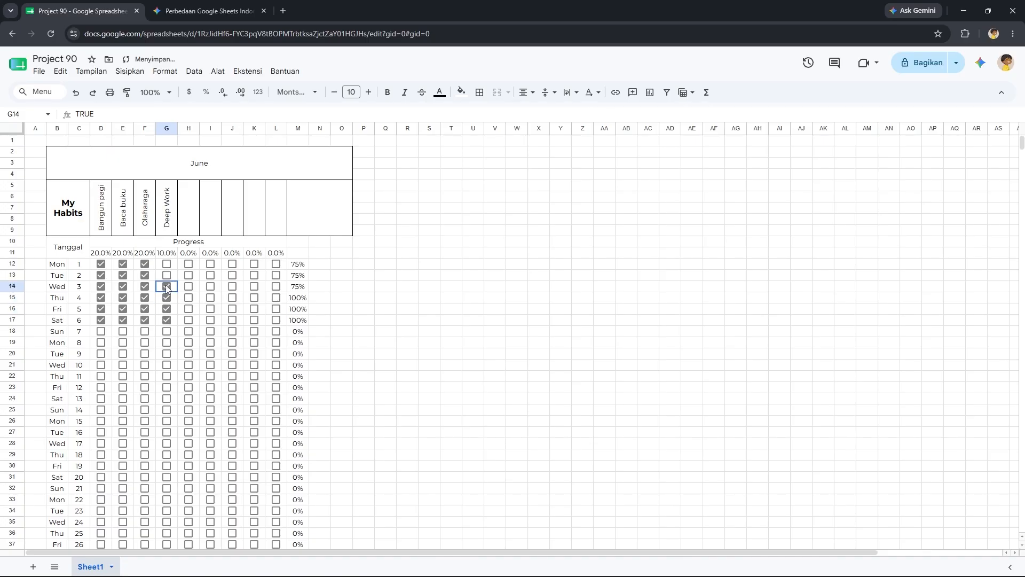
{"action": "left_click", "coordinate": [166, 275]}
{"action": "left_click", "coordinate": [167, 264]}
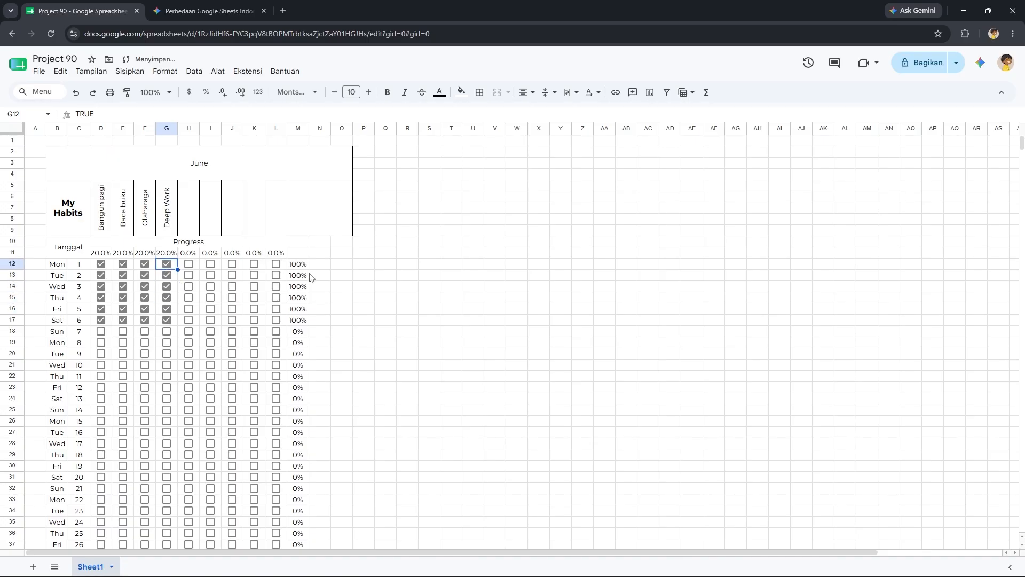
{"action": "left_click", "coordinate": [315, 232]}
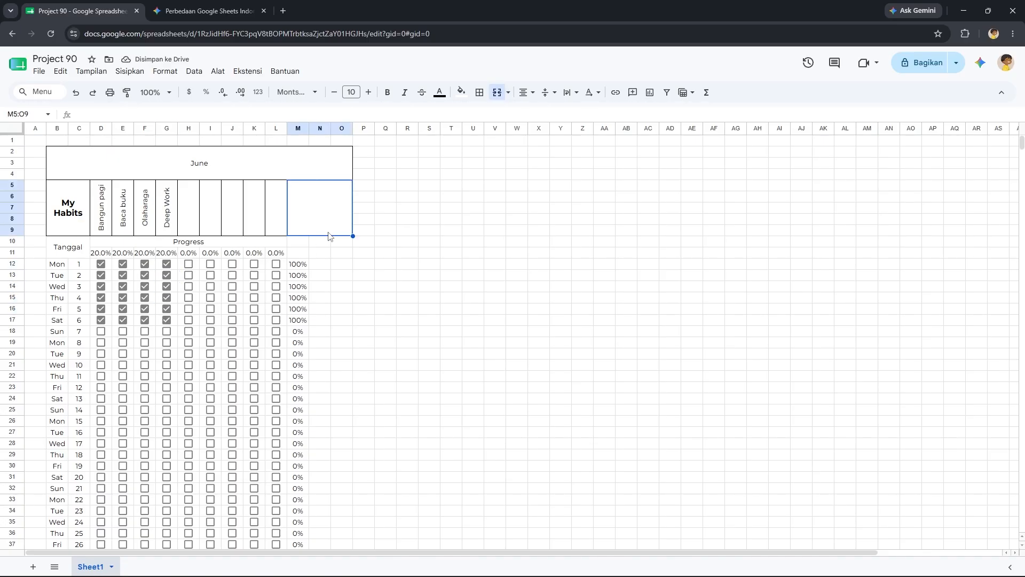
{"action": "left_click", "coordinate": [341, 244]}
{"action": "left_click", "coordinate": [301, 245]}
{"action": "left_click", "coordinate": [334, 252]}
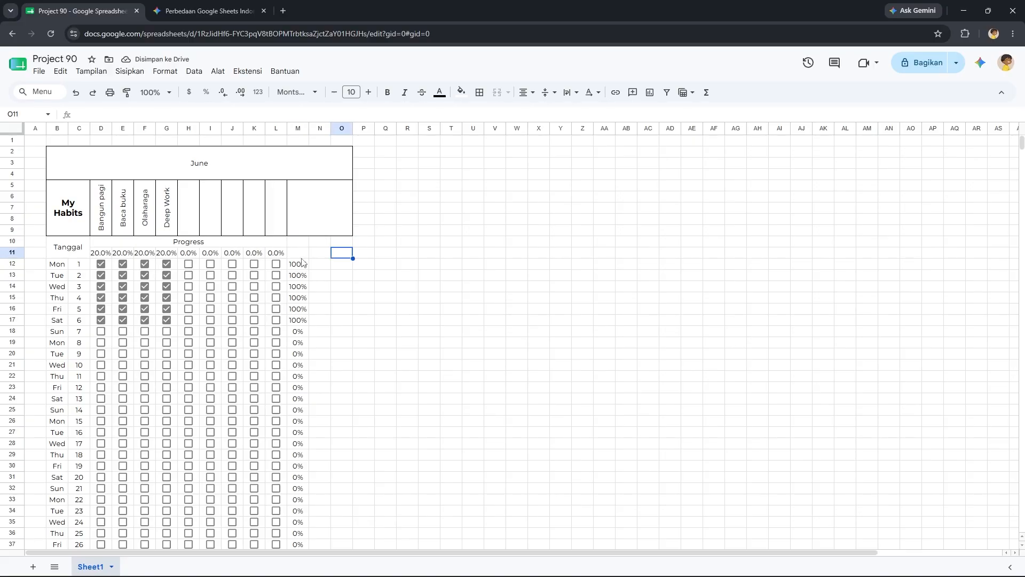
{"action": "left_click", "coordinate": [297, 255]}
{"action": "left_click", "coordinate": [340, 254], "text": "shift"}
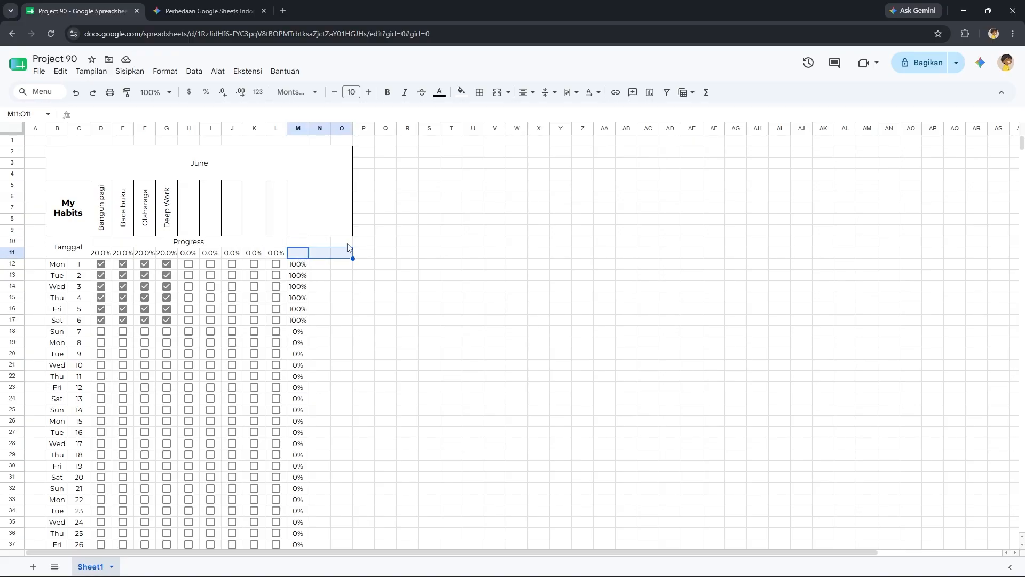
{"action": "left_click", "coordinate": [380, 260]}
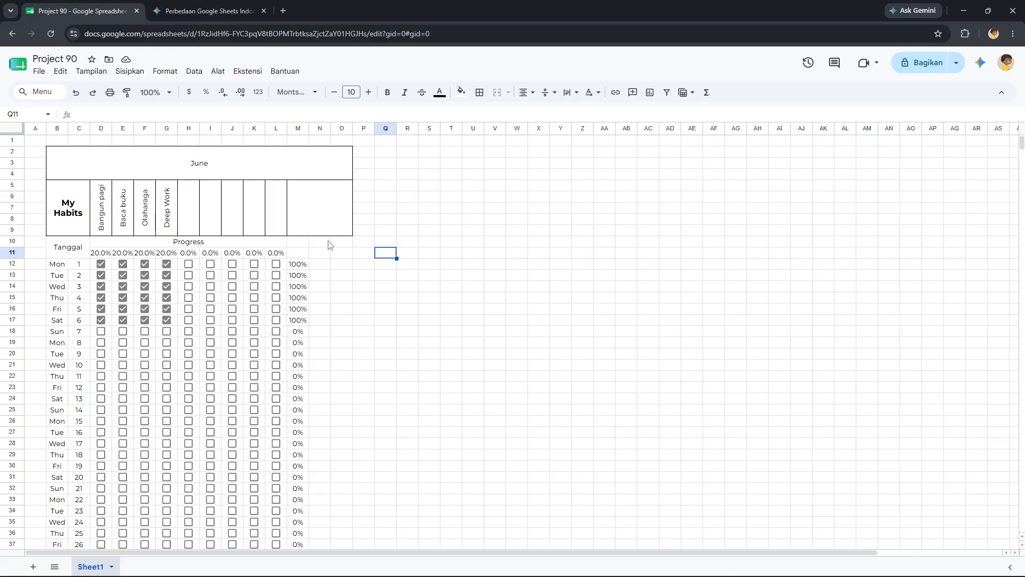
{"action": "left_click", "coordinate": [306, 242]}
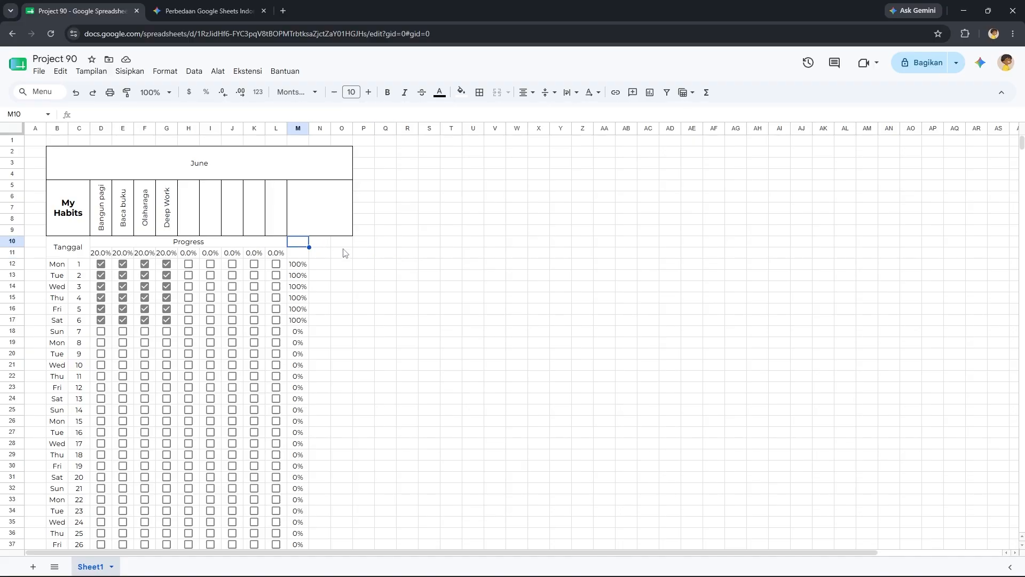
Unmerge the empty header block M5:O9 and merge M6:O11 into one cell.
{"action": "left_click", "coordinate": [328, 221]}
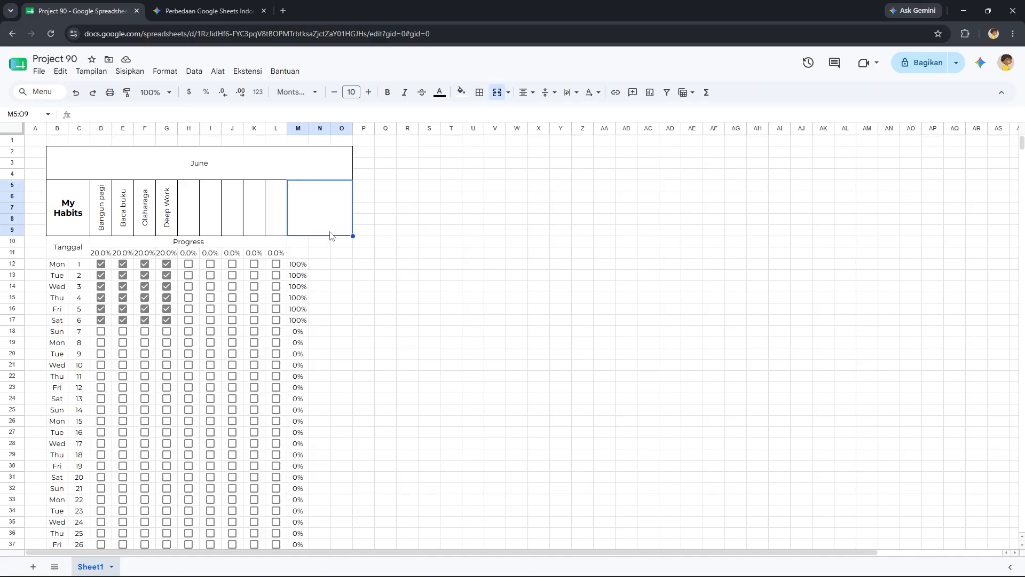
{"action": "left_click", "coordinate": [497, 92]}
{"action": "left_click", "coordinate": [427, 196]}
{"action": "left_click_drag", "start_coordinate": [297, 203], "coordinate": [341, 252]}
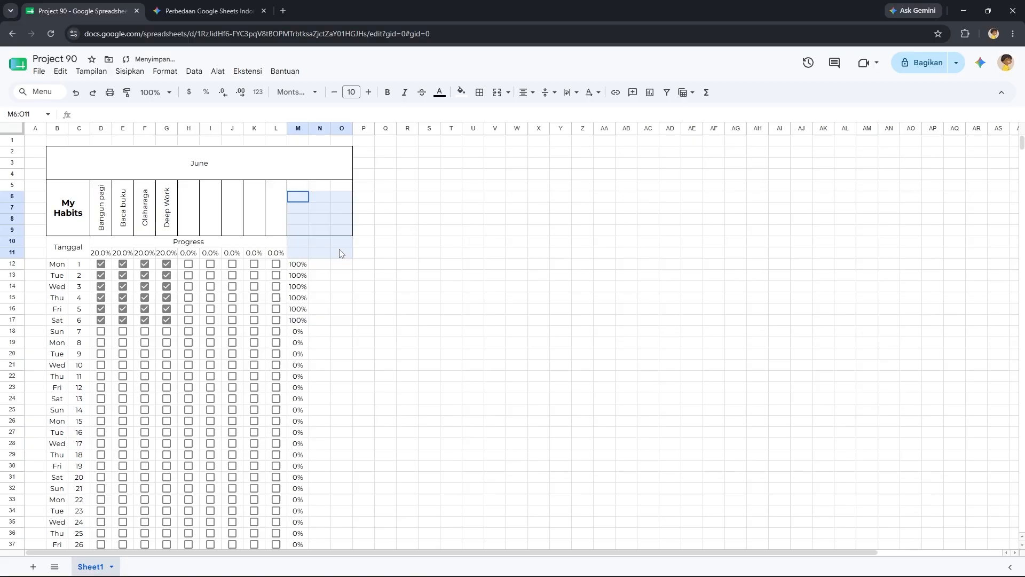
{"action": "left_click", "coordinate": [497, 92]}
{"action": "left_click", "coordinate": [421, 178]}
Merge M5:O5 and enter the heading "All Progress" in it.
{"action": "left_click_drag", "start_coordinate": [298, 185], "coordinate": [333, 185]}
{"action": "left_click", "coordinate": [497, 92]}
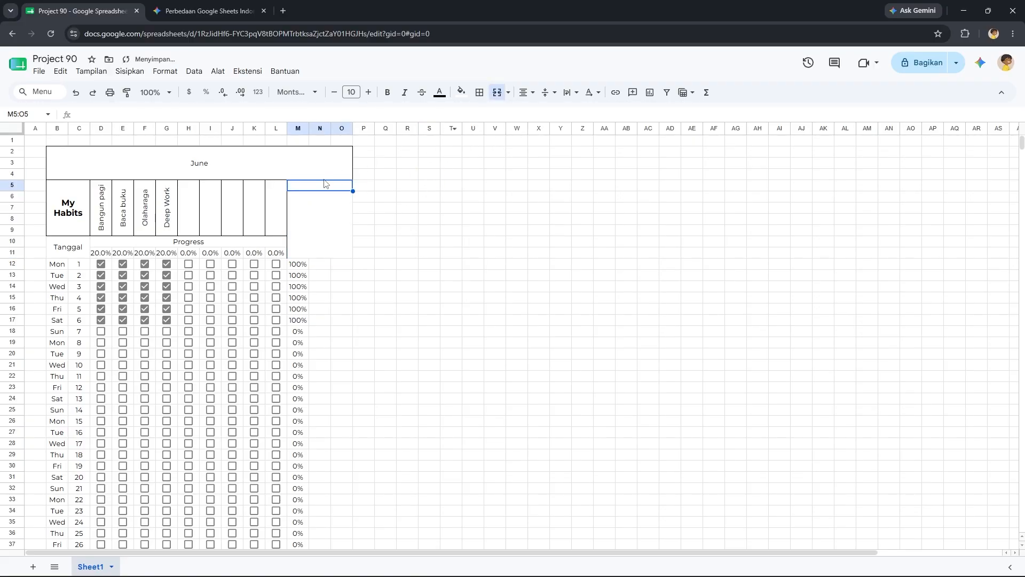
{"action": "double_click", "coordinate": [315, 188]}
{"action": "type", "text": "Al"}
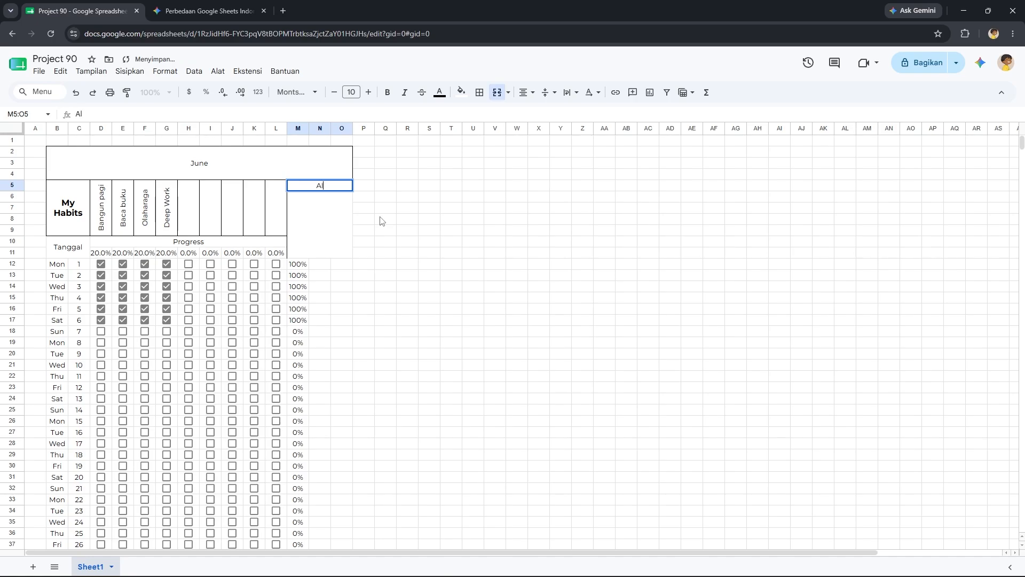
{"action": "type", "text": "l"}
{"action": "type", "text": " Progress"}
{"action": "key", "text": "Return"}
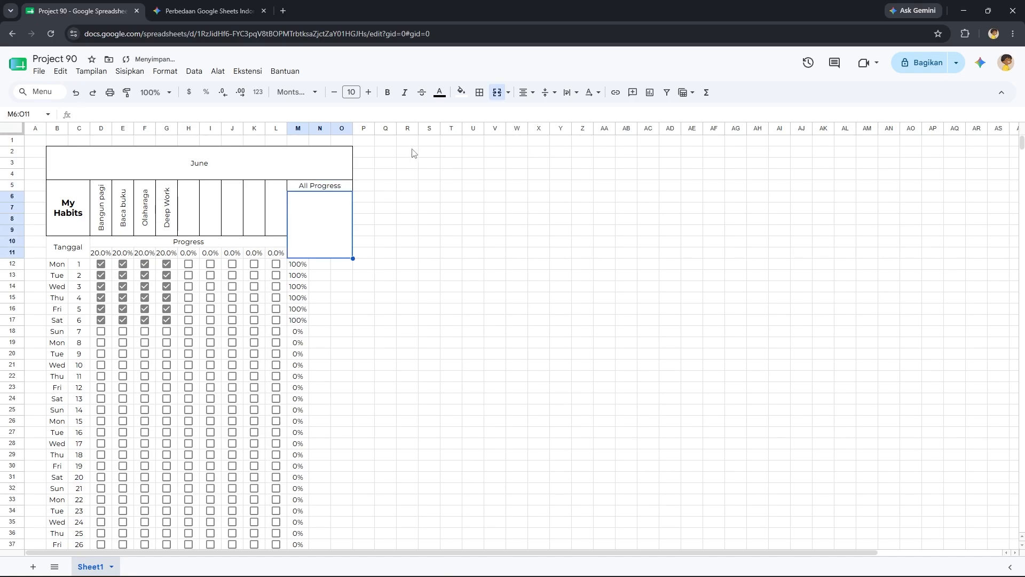
Add a border around the merged block M6:O11 below the All Progress heading.
{"action": "left_click", "coordinate": [480, 92]}
{"action": "left_click", "coordinate": [557, 116]}
{"action": "left_click", "coordinate": [429, 230]}
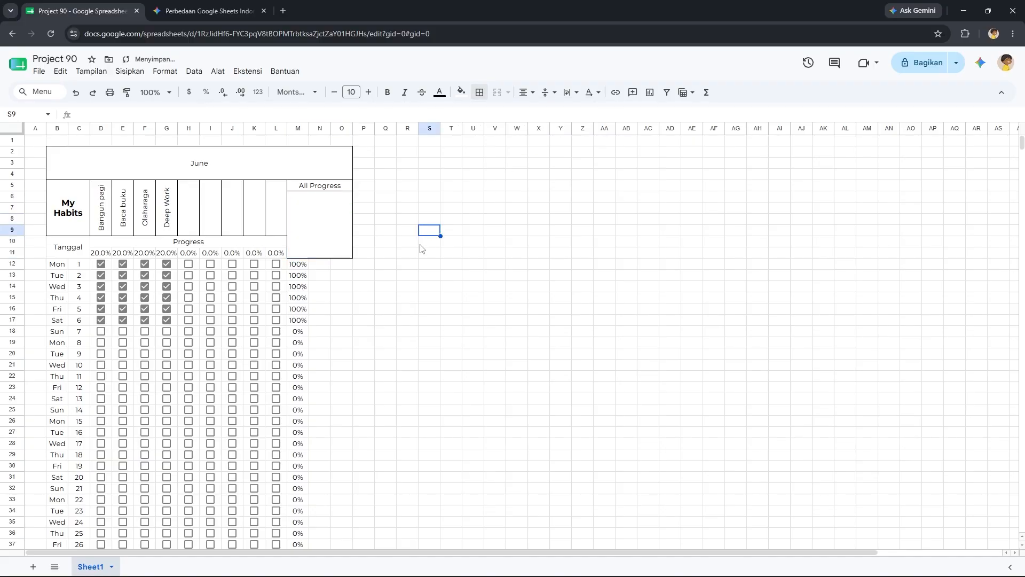
Merge N12:O12 and fill the merged cell down through row 41 for all 30 dates.
{"action": "left_click_drag", "start_coordinate": [314, 268], "coordinate": [344, 266]}
{"action": "left_click", "coordinate": [494, 95]}
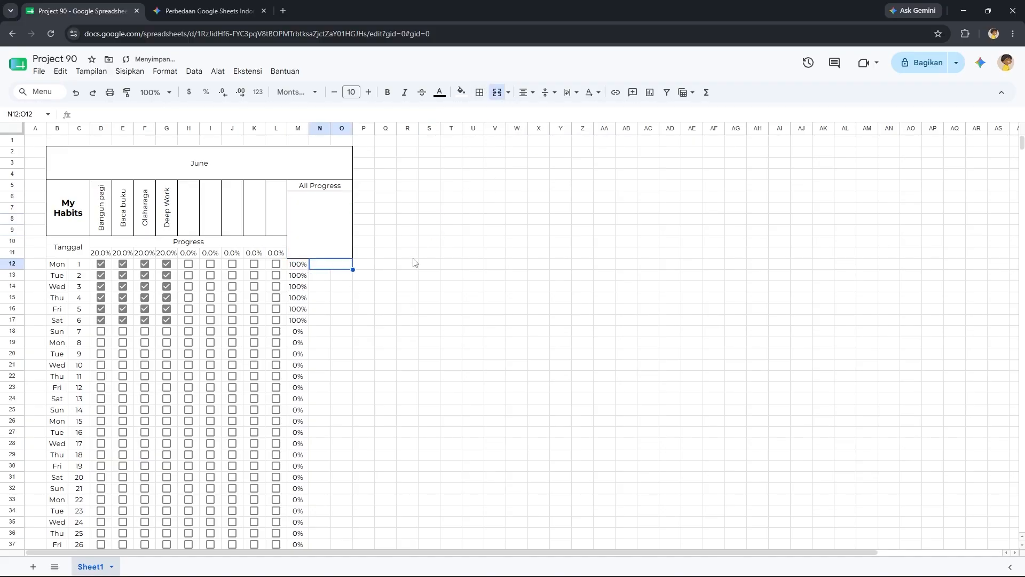
{"action": "left_click_drag", "start_coordinate": [353, 270], "coordinate": [327, 485]}
{"action": "scroll", "coordinate": [332, 398], "scroll_direction": "up", "scroll_amount": 3}
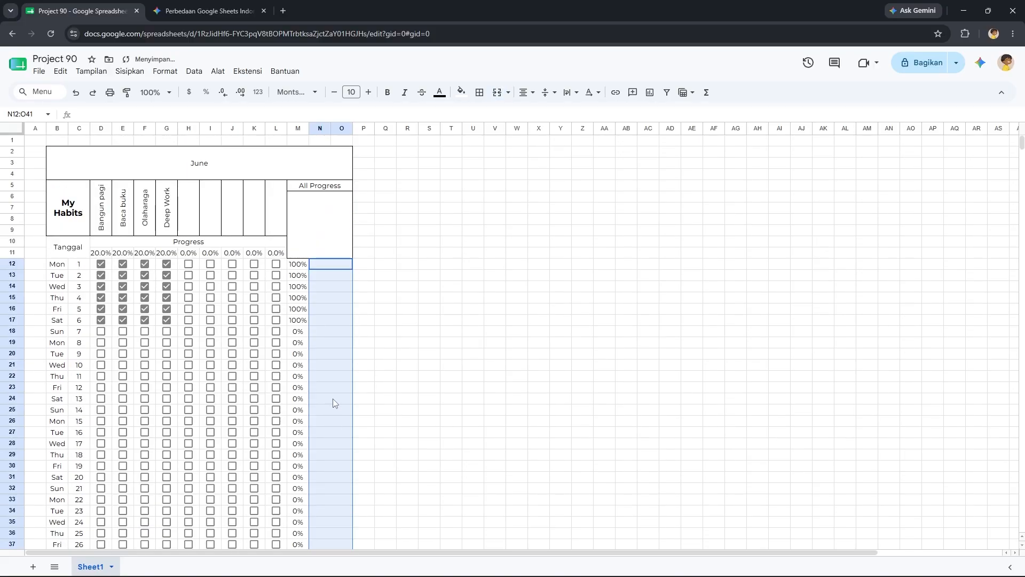
{"action": "left_click", "coordinate": [323, 263]}
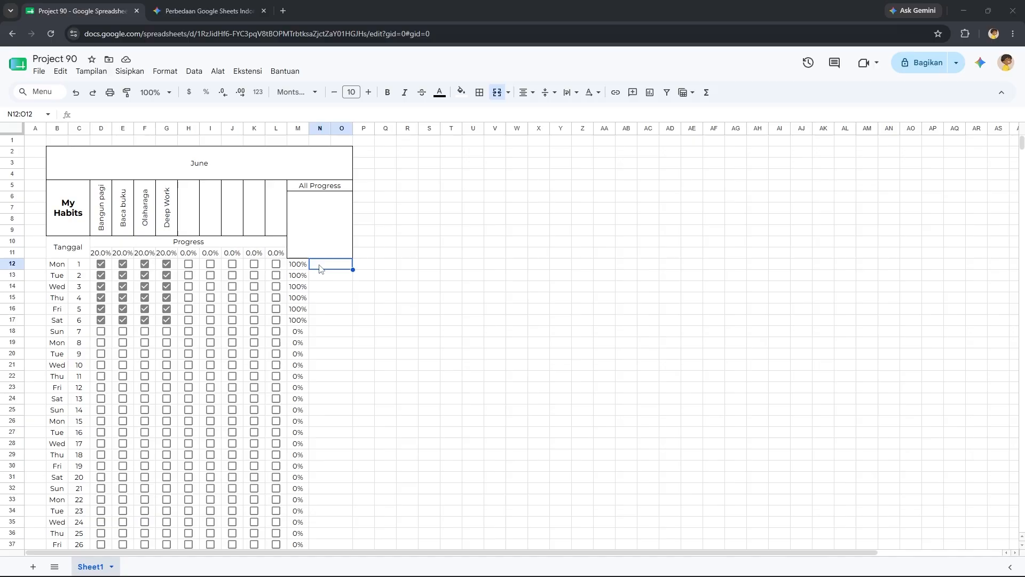
{"action": "double_click", "coordinate": [320, 265]}
{"action": "left_click", "coordinate": [360, 277]}
{"action": "left_click", "coordinate": [333, 266]}
{"action": "double_click", "coordinate": [333, 267]}
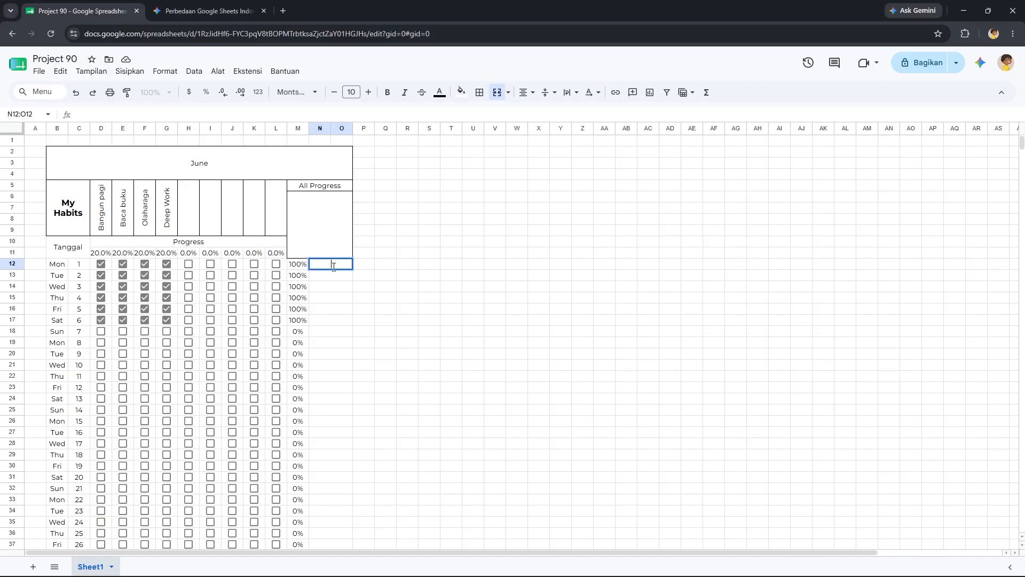
{"action": "type", "text": "=IFERROR(SPARKLINE(M27, {\"charttype\",\"bar\";\"max\",100%;\"color1\", IF(M27>99%, \"acb6bf\", \"d8e0e3\")}),)"}
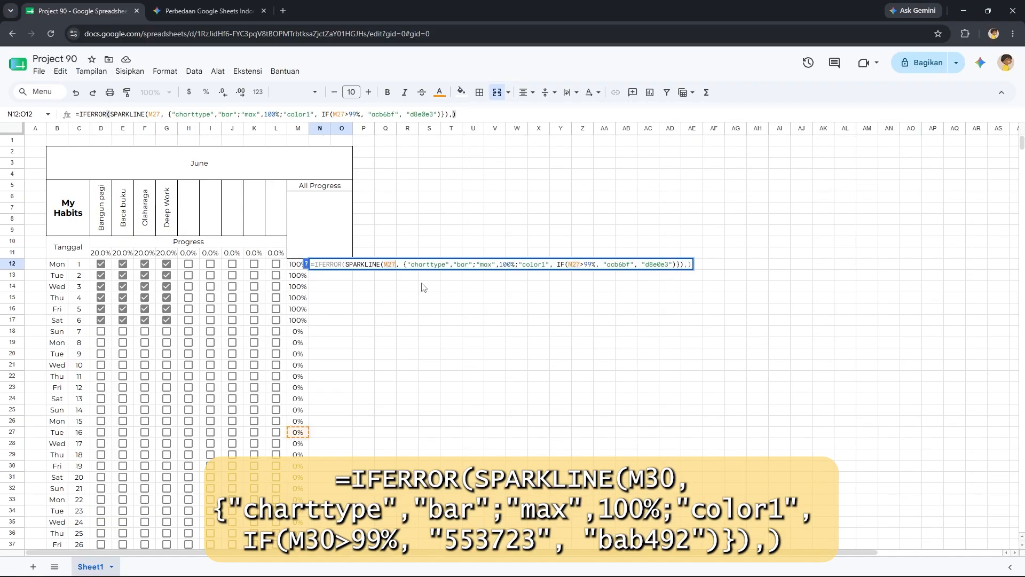
{"action": "key", "text": "BackSpace"}
{"action": "key", "text": "BackSpace"}
{"action": "key", "text": "BackSpace"}
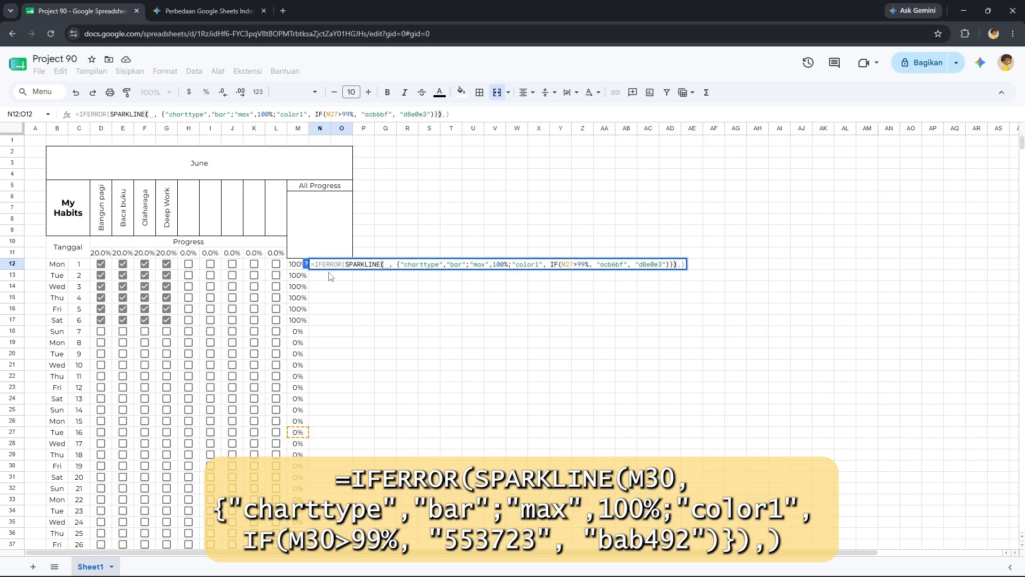
{"action": "left_click", "coordinate": [297, 265]}
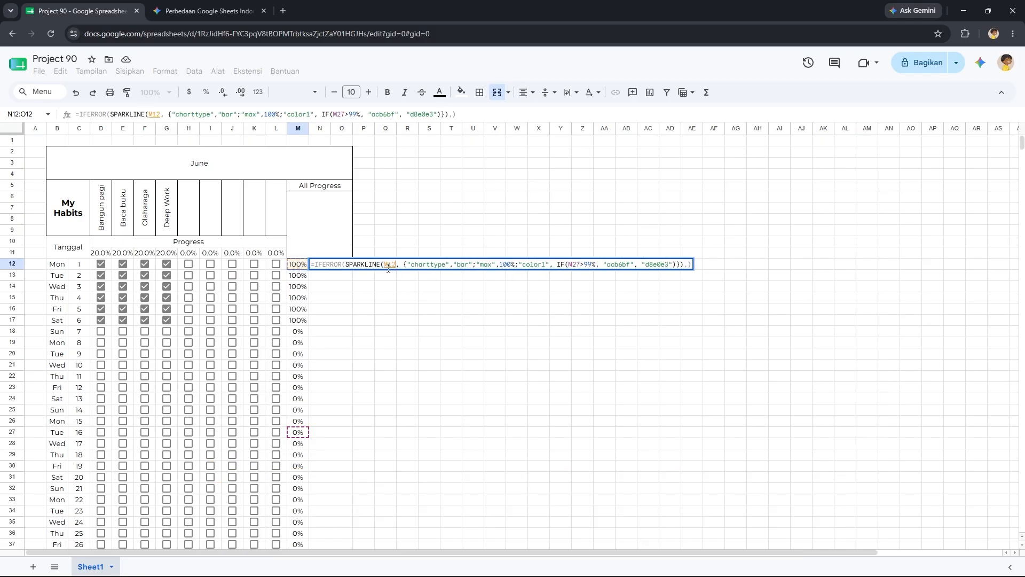
{"action": "key", "text": "Escape"}
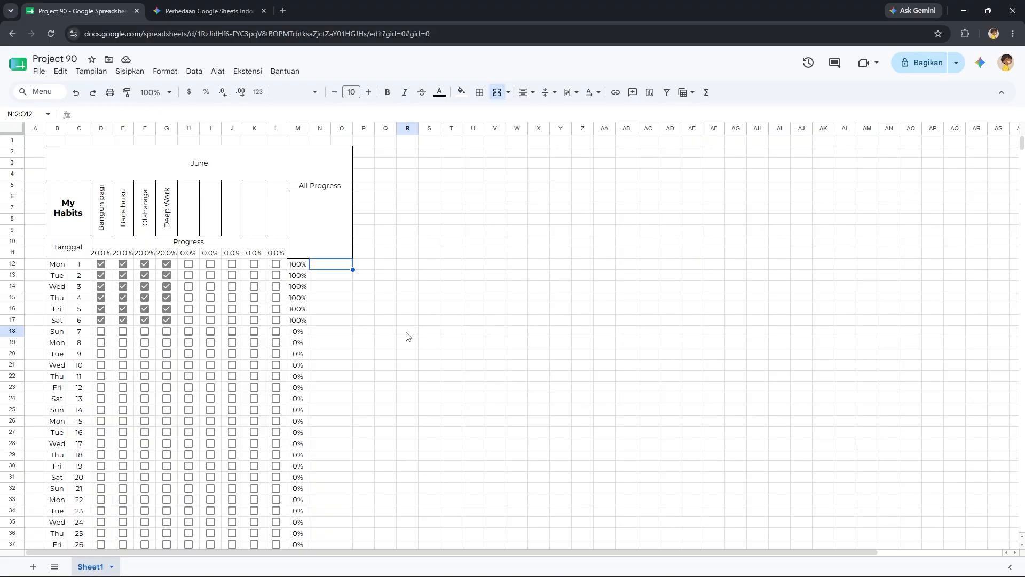
{"action": "double_click", "coordinate": [332, 263]}
{"action": "left_click_drag", "start_coordinate": [402, 291], "coordinate": [401, 298]}
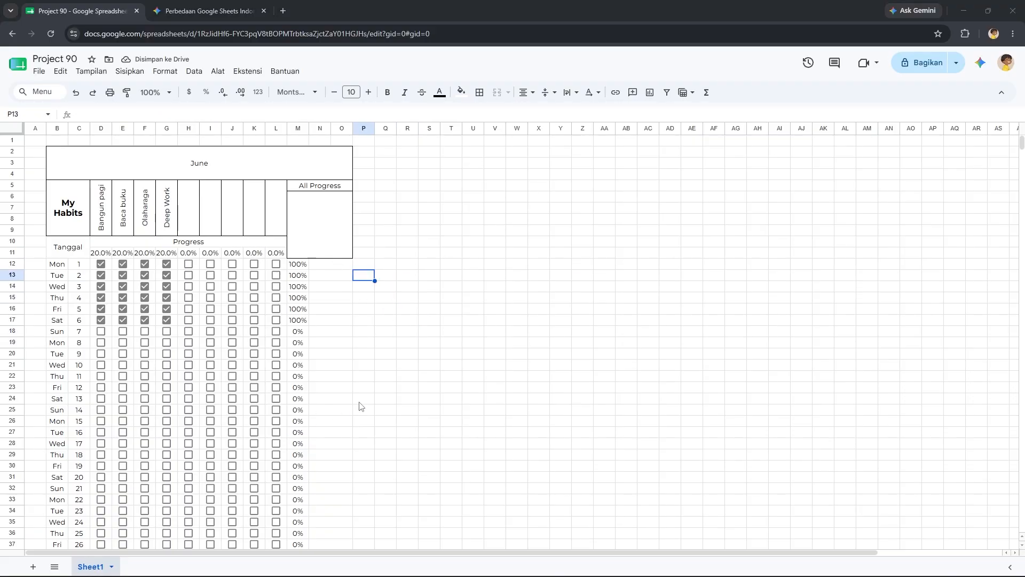
Enter =IFERROR(SPARKLINE(M12, {"charttype","bar";"max",100%;"color1", IF(M27>99%, "acb6bf", "d8e0e3")}),) in the merged cell N12.
{"action": "left_click", "coordinate": [341, 264]}
{"action": "double_click", "coordinate": [337, 265]}
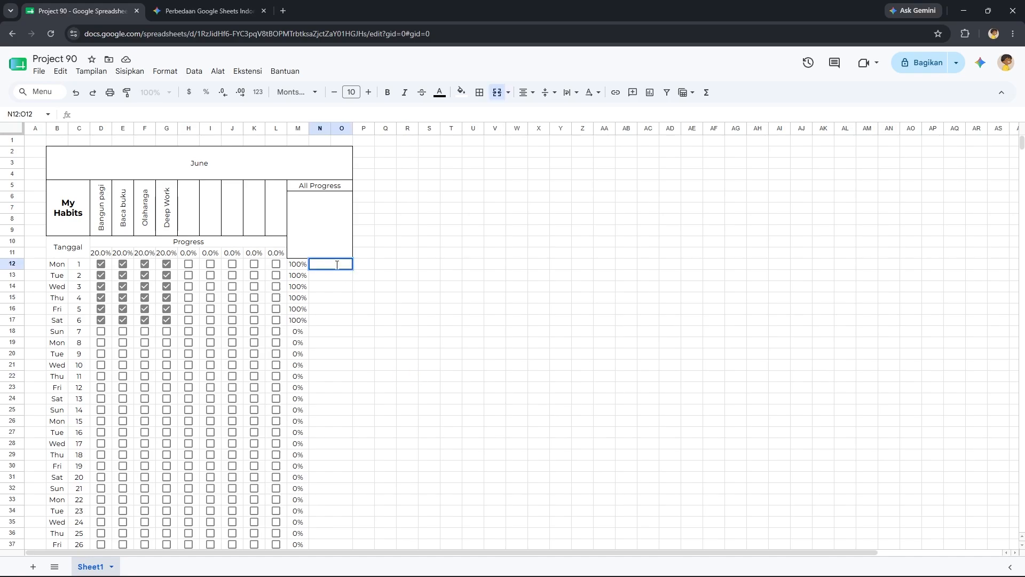
{"action": "type", "text": "=IFERROR(SPARKLINE(M27, {\"charttype\",\"bar\";\"max\",100%;\"color1\", IF(M27>99%, \"acb6bf\", \"d8e0e3\")}),)"}
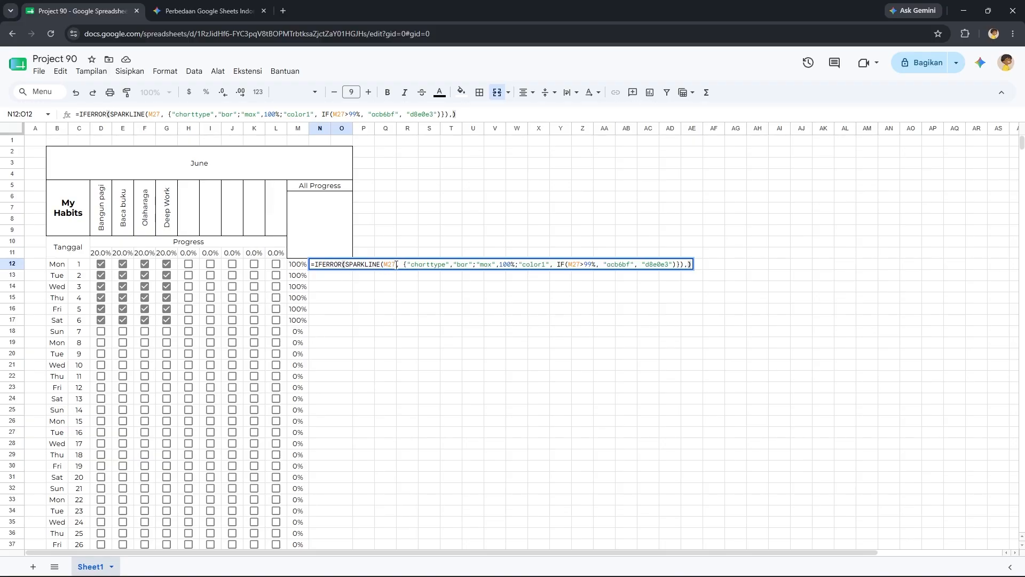
{"action": "double_click", "coordinate": [391, 264]}
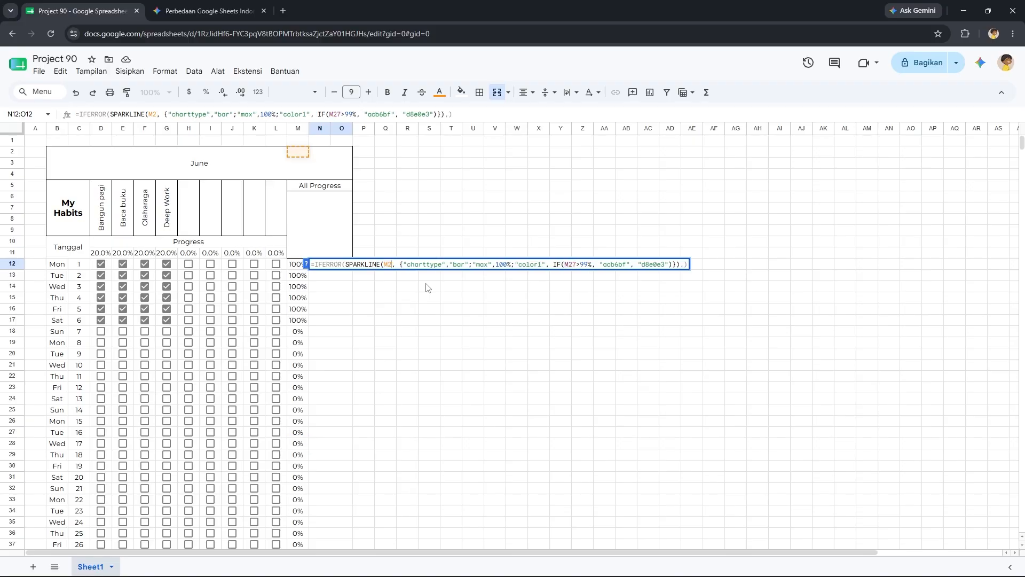
{"action": "key", "text": "BackSpace"}
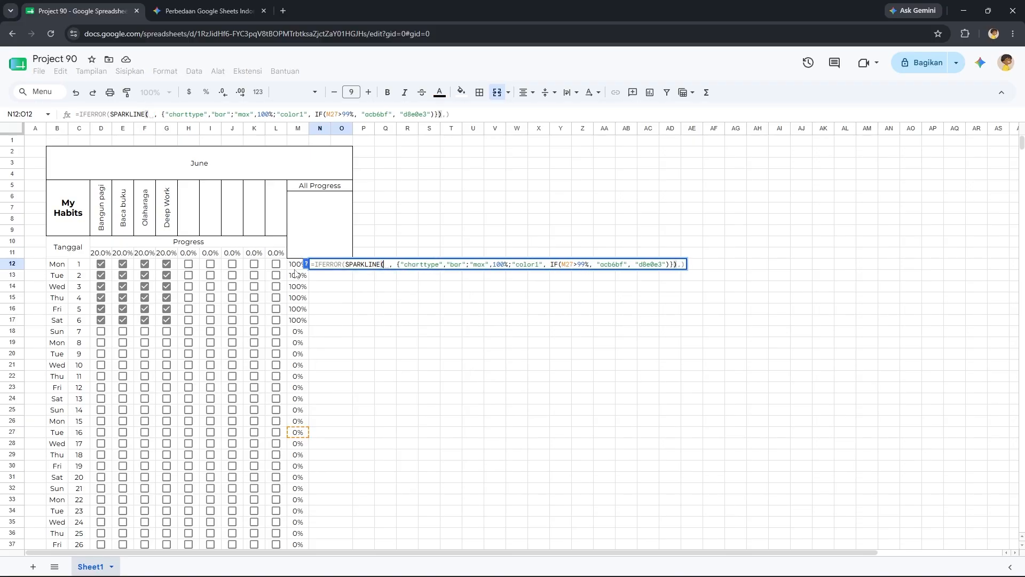
{"action": "left_click", "coordinate": [296, 264]}
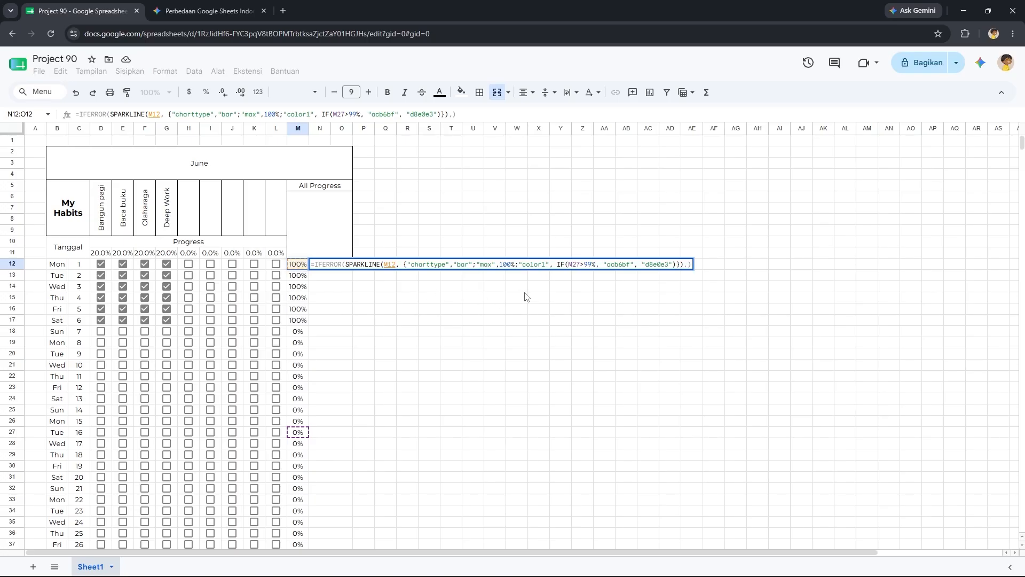
Replace the M27 reference in the IF condition of the N12 sparkline formula with M12.
{"action": "left_click", "coordinate": [576, 264]}
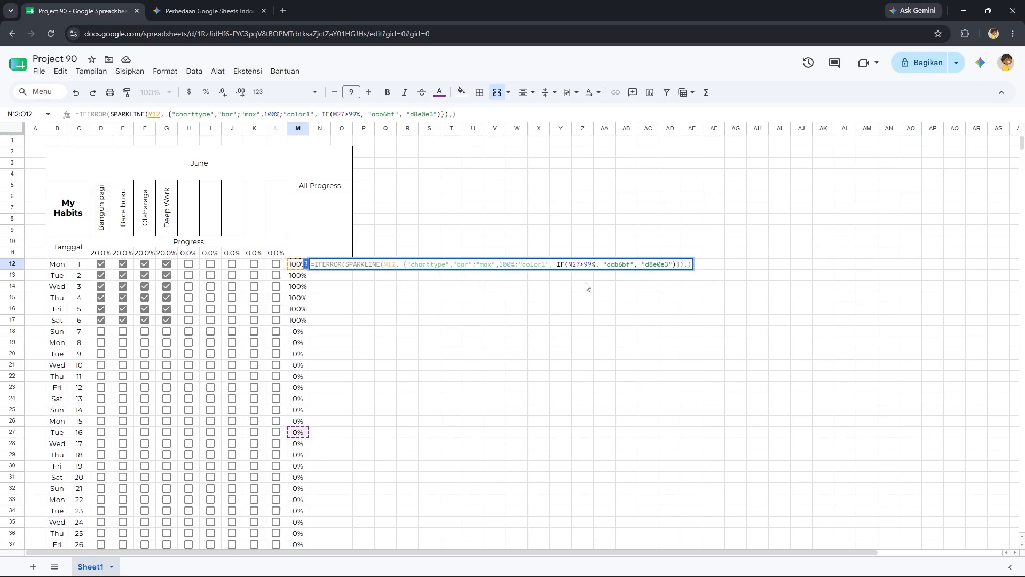
{"action": "key", "text": "BackSpace"}
{"action": "key", "text": "BackSpace"}
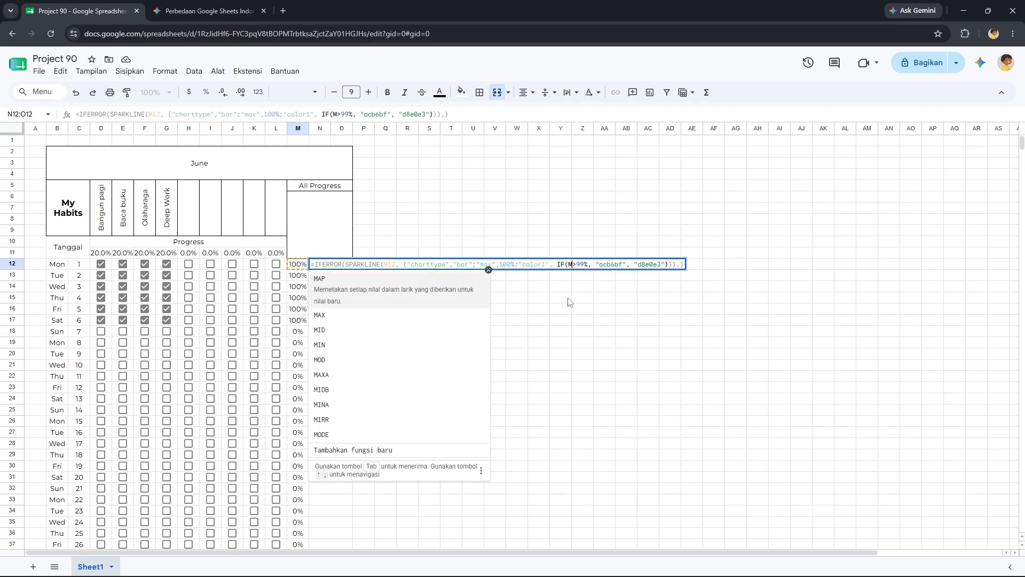
{"action": "key", "text": "BackSpace"}
{"action": "left_click", "coordinate": [297, 267]}
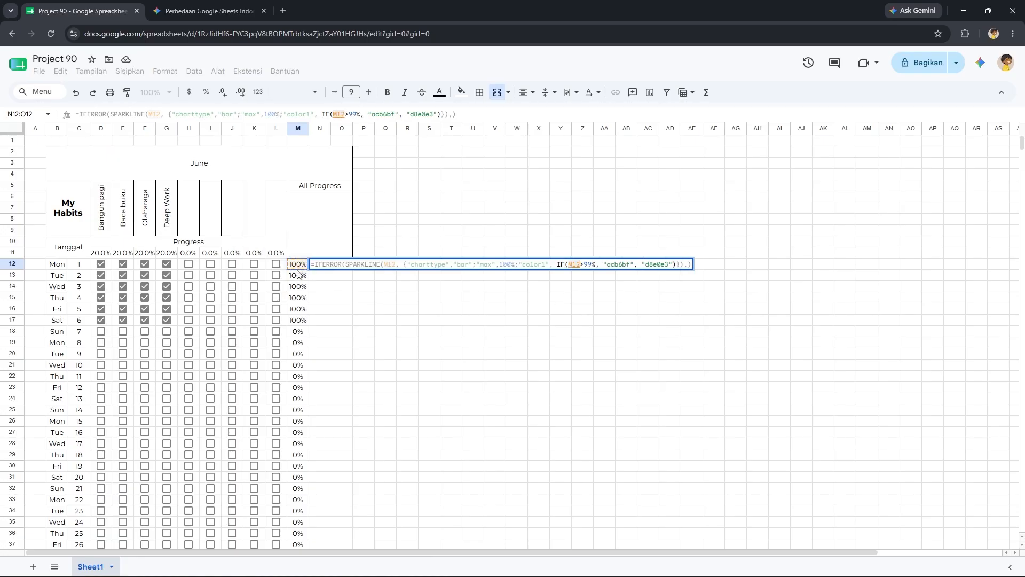
{"action": "key", "text": "Return"}
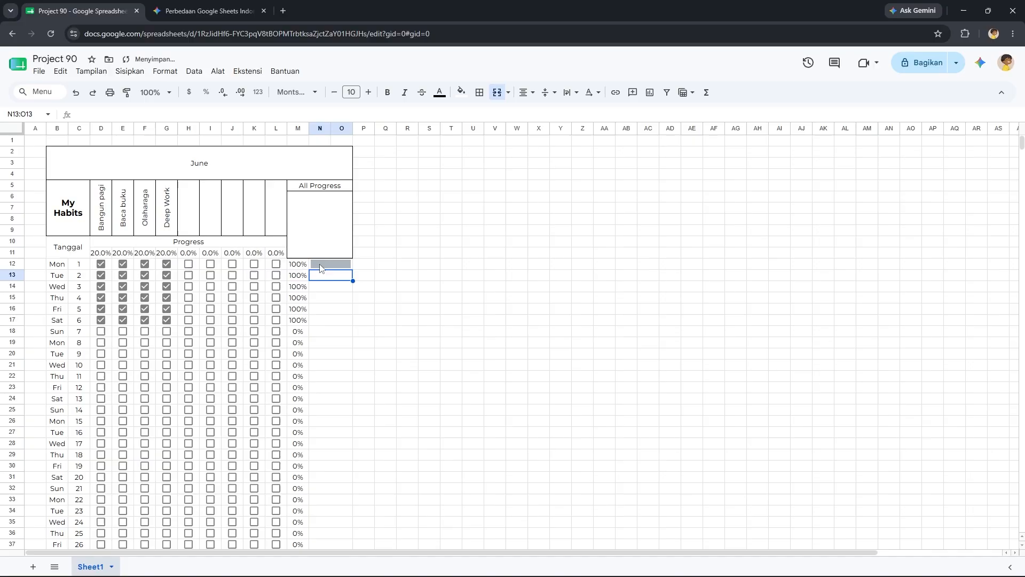
Untick the Deep Work checkbox for date 1 (G12) and fill the N12 sparkline formula down through row 41.
{"action": "left_click", "coordinate": [323, 268]}
{"action": "left_click", "coordinate": [166, 264]}
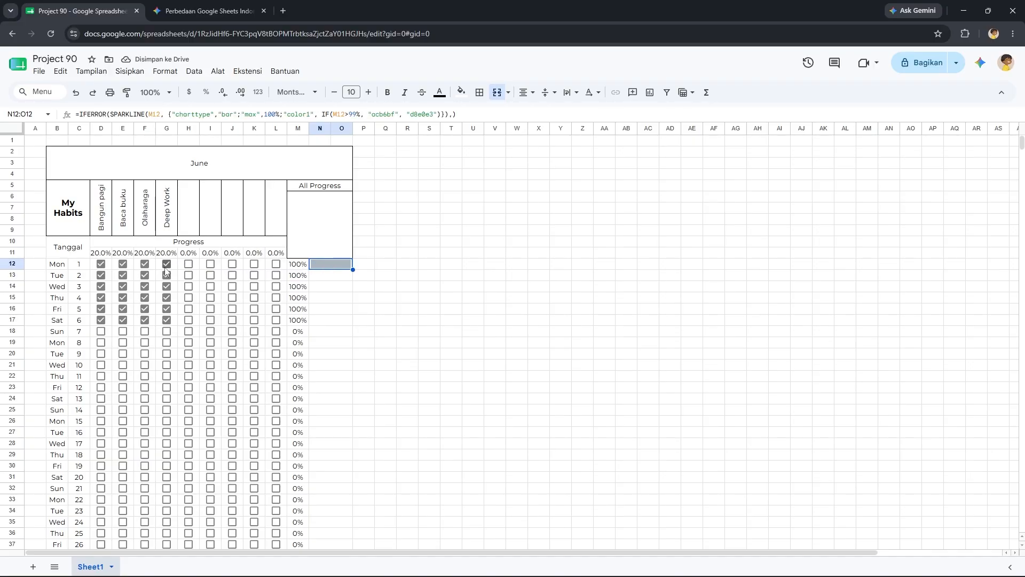
{"action": "left_click", "coordinate": [342, 269]}
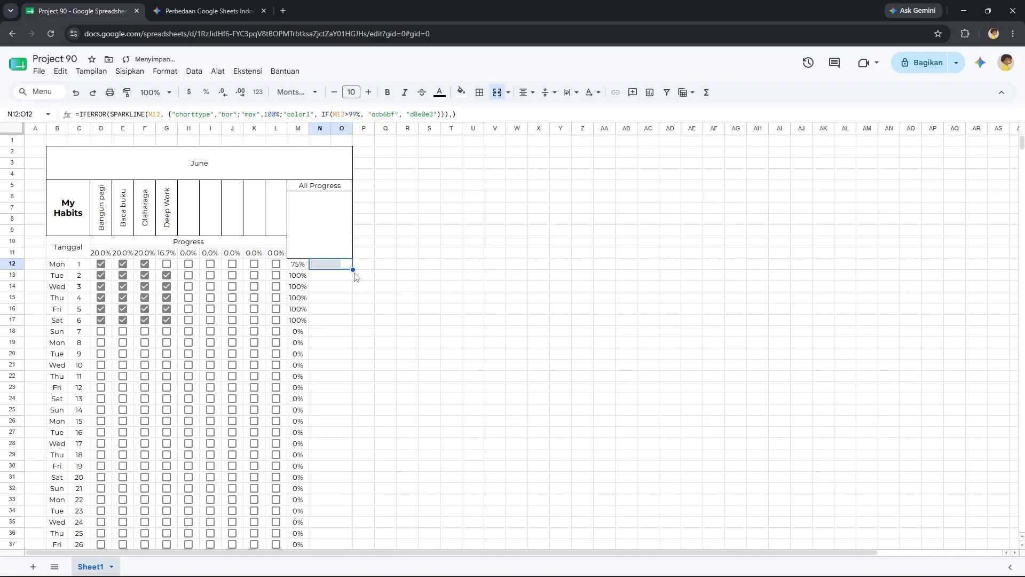
{"action": "left_click_drag", "start_coordinate": [355, 272], "coordinate": [348, 481]}
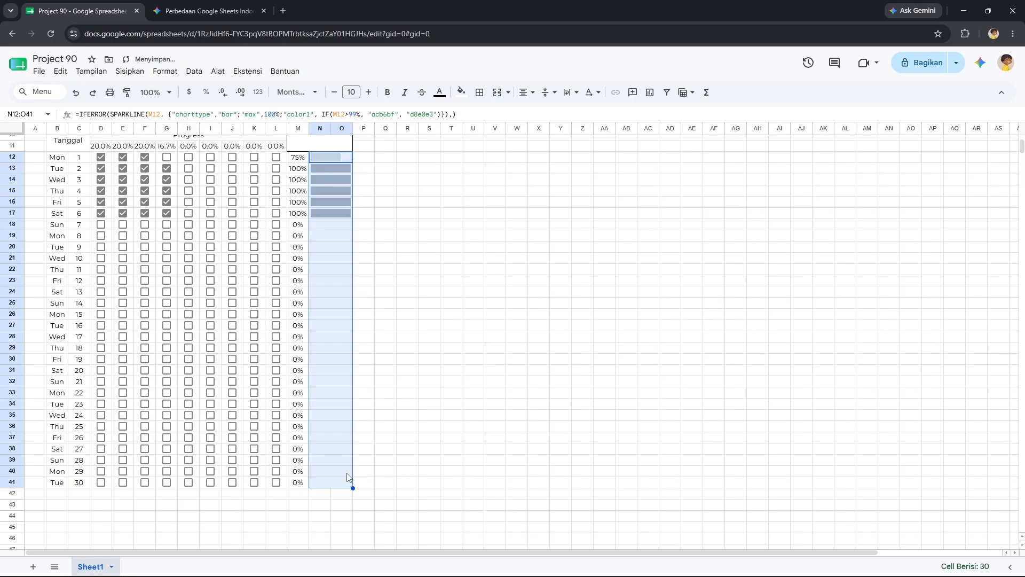
{"action": "scroll", "coordinate": [336, 350], "scroll_direction": "up", "scroll_amount": 3}
{"action": "left_click", "coordinate": [327, 244]}
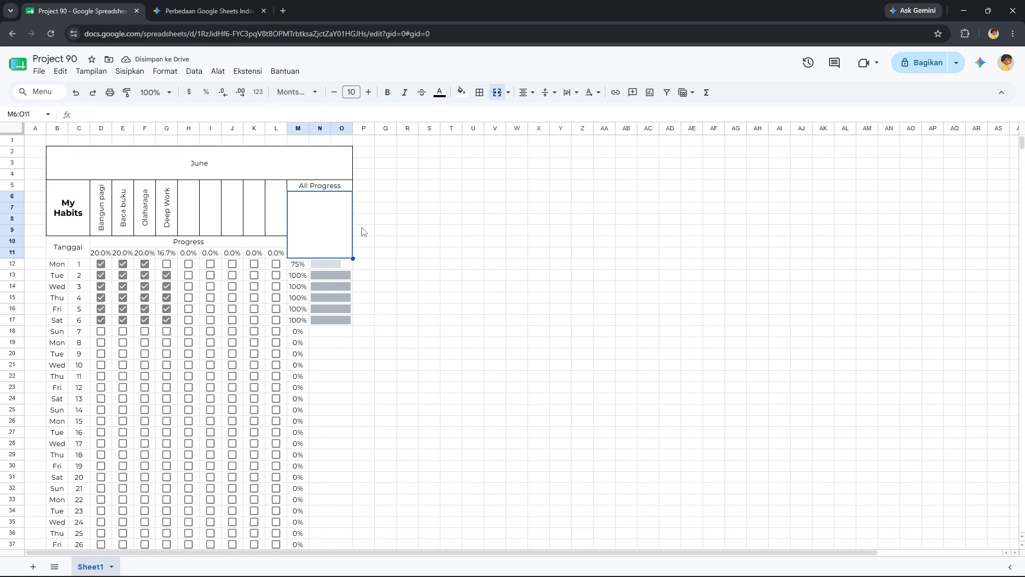
{"action": "double_click", "coordinate": [335, 237]}
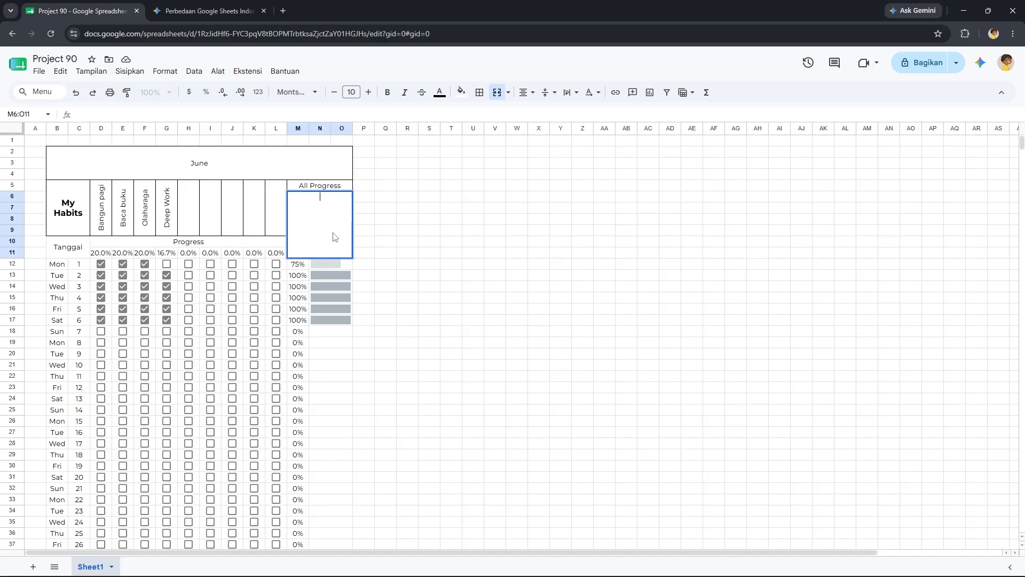
{"action": "left_click", "coordinate": [441, 236]}
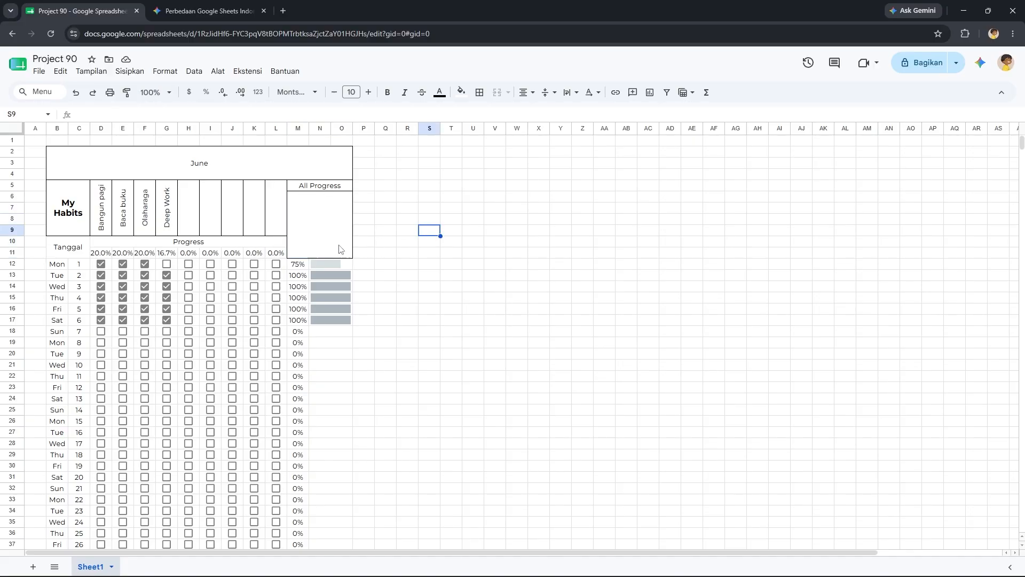
{"action": "left_click", "coordinate": [335, 237]}
{"action": "left_click", "coordinate": [386, 237]}
Enter =IFERROR(SUM(M12:M41)/30,0) in the merged cell M6:O11 below the All Progress heading.
{"action": "left_click", "coordinate": [315, 233]}
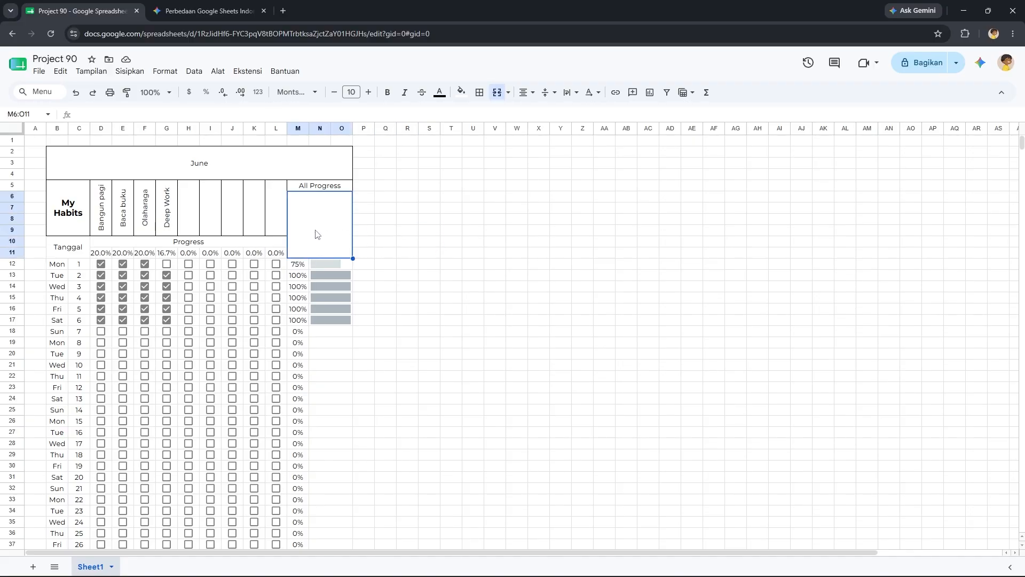
{"action": "type", "text": "="}
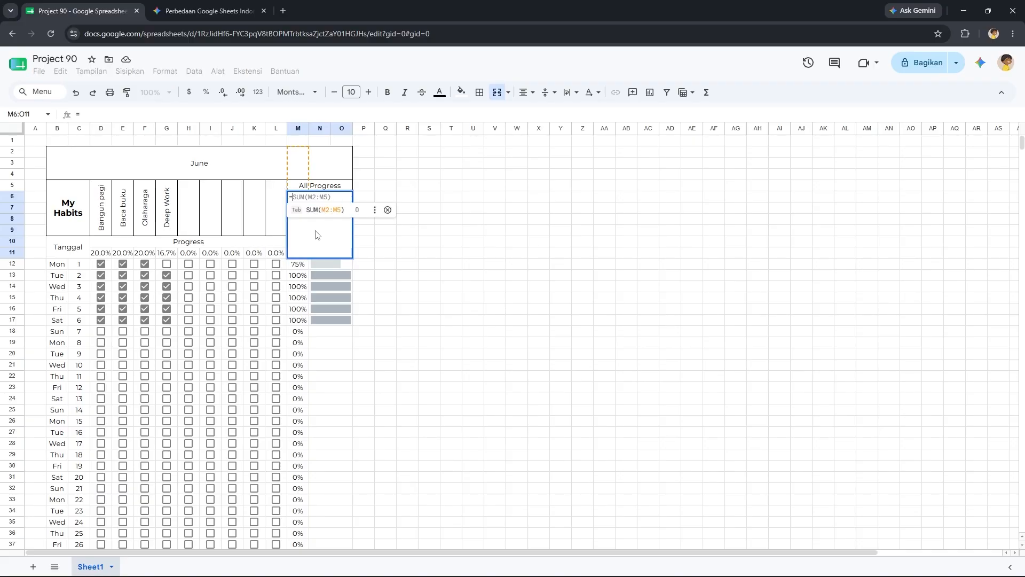
{"action": "type", "text": "IFERROR("}
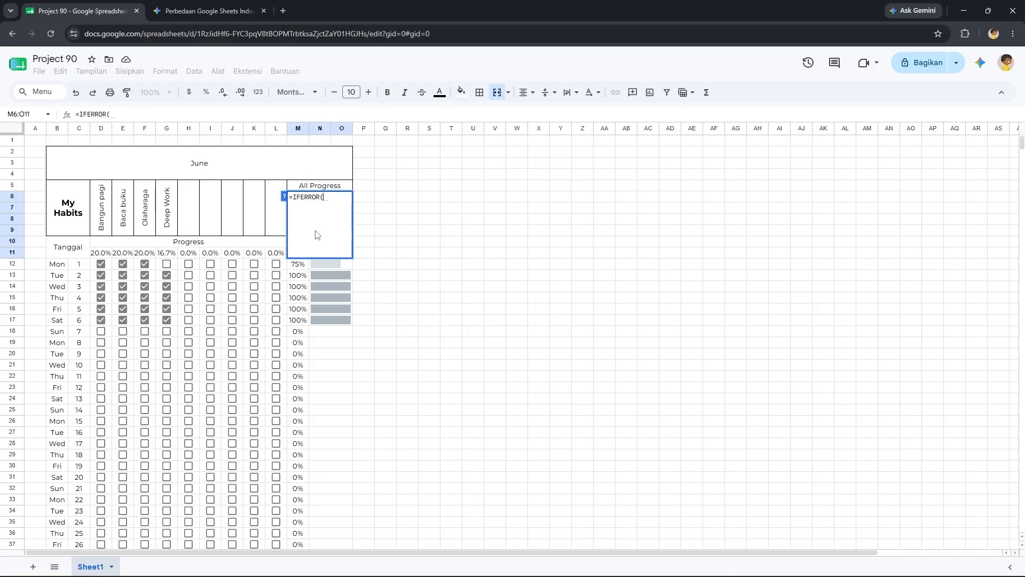
{"action": "type", "text": "sum("}
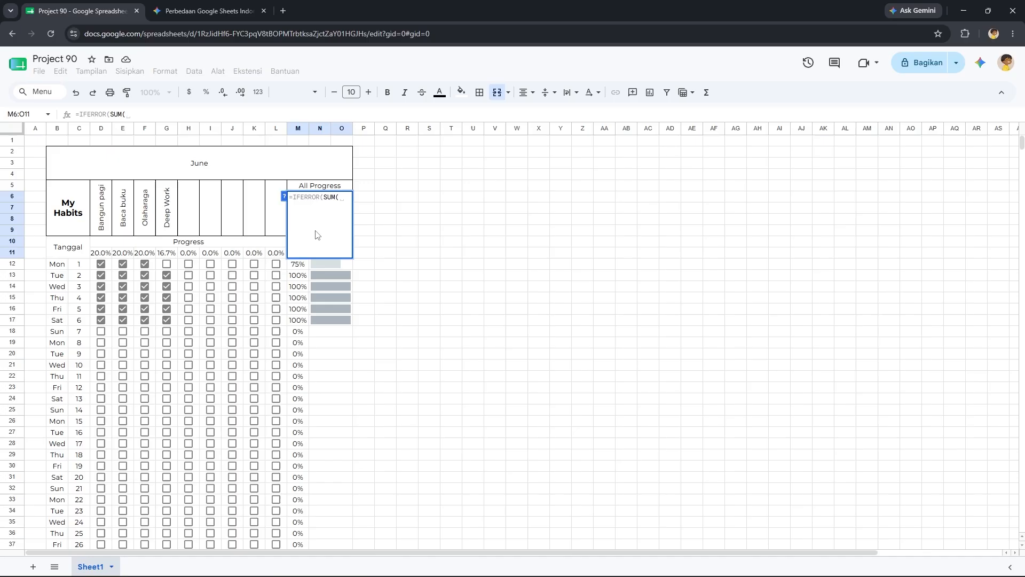
{"action": "left_click", "coordinate": [299, 267]}
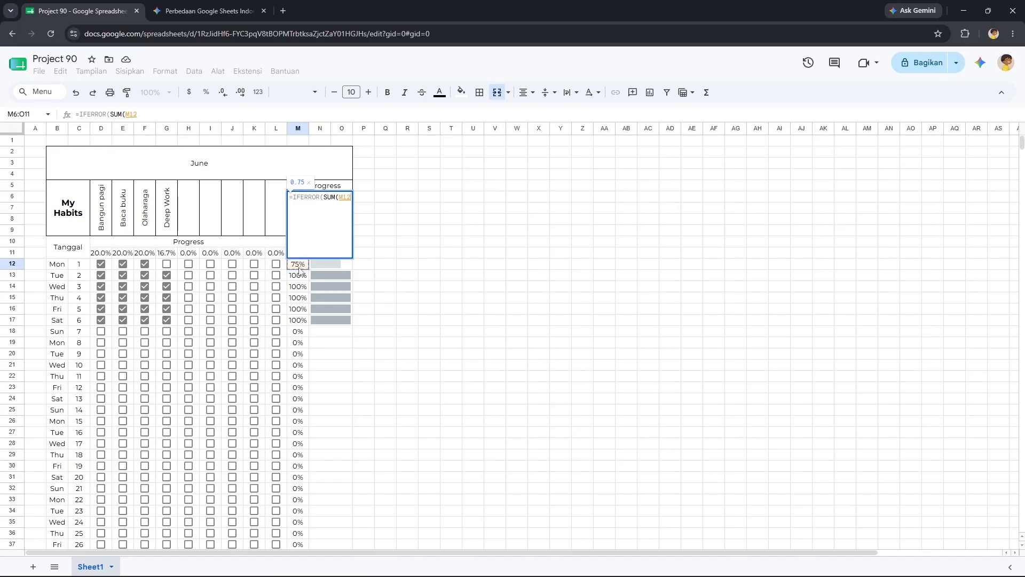
{"action": "scroll", "coordinate": [300, 296], "scroll_direction": "down", "scroll_amount": 2}
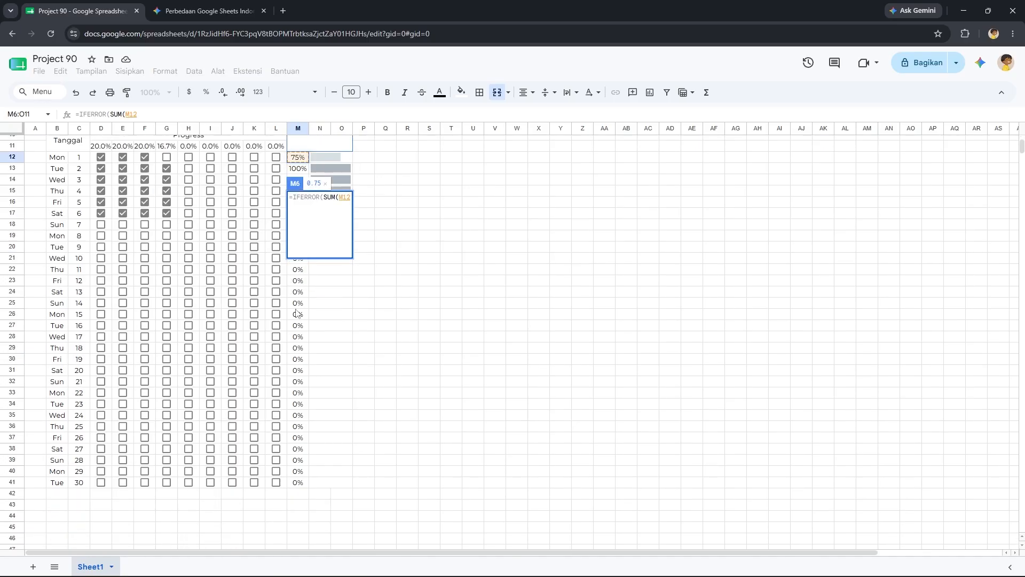
{"action": "left_click", "coordinate": [297, 479], "text": "shift"}
{"action": "scroll", "coordinate": [297, 470], "scroll_direction": "up", "scroll_amount": 2}
{"action": "type", "text": ")"}
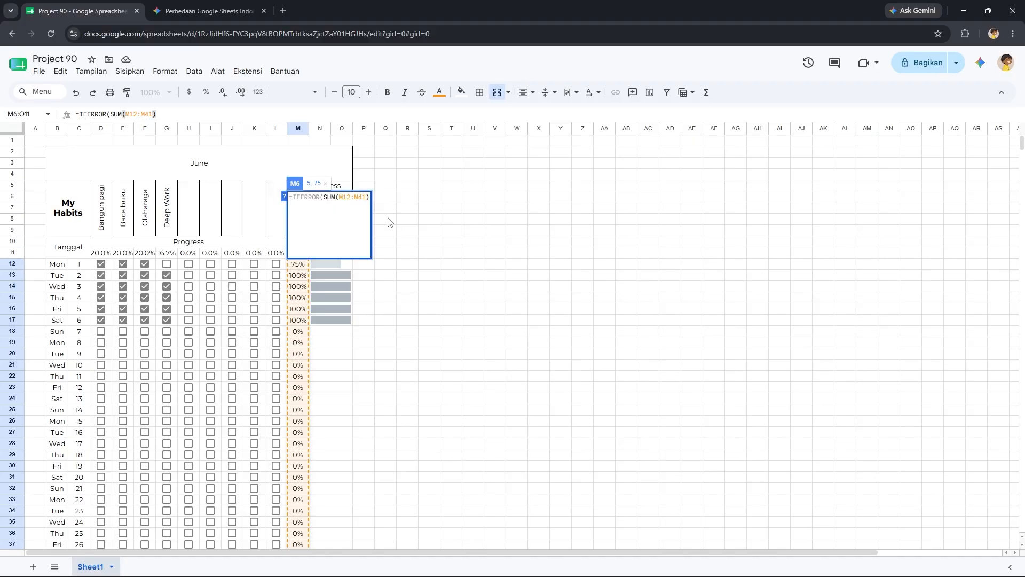
{"action": "type", "text": "/"}
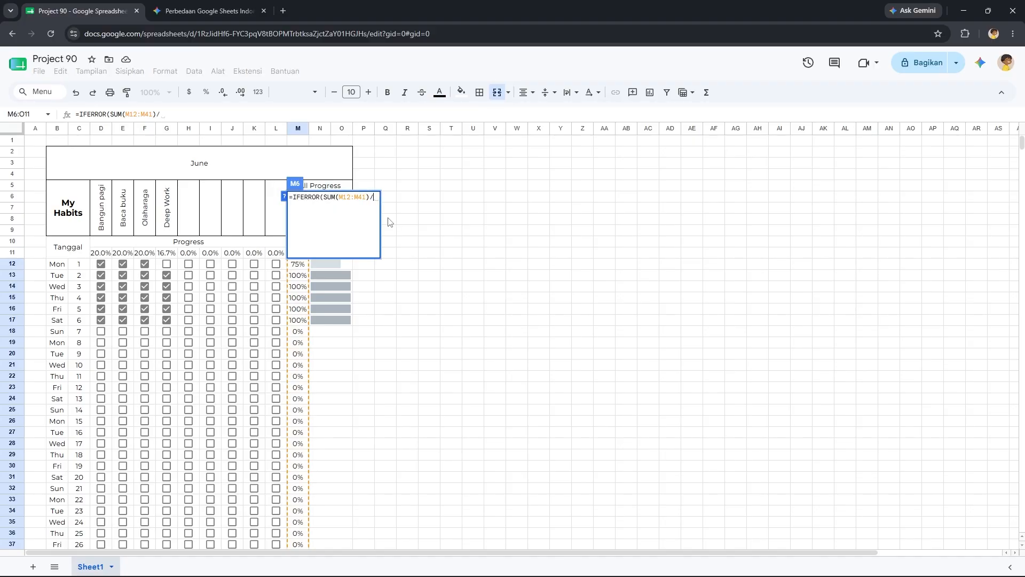
{"action": "type", "text": "30"}
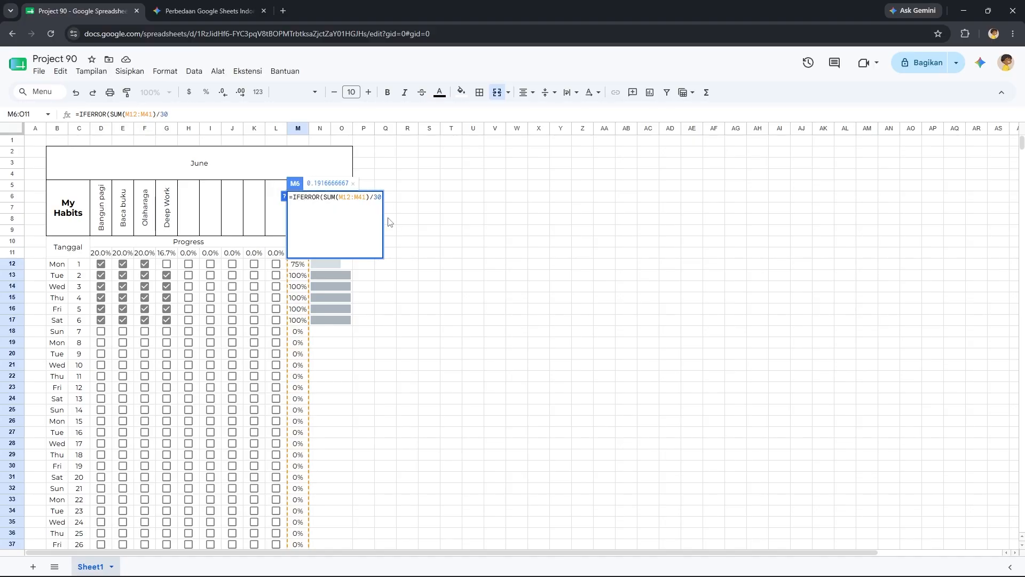
{"action": "type", "text": ",0)"}
{"action": "key", "text": "Return"}
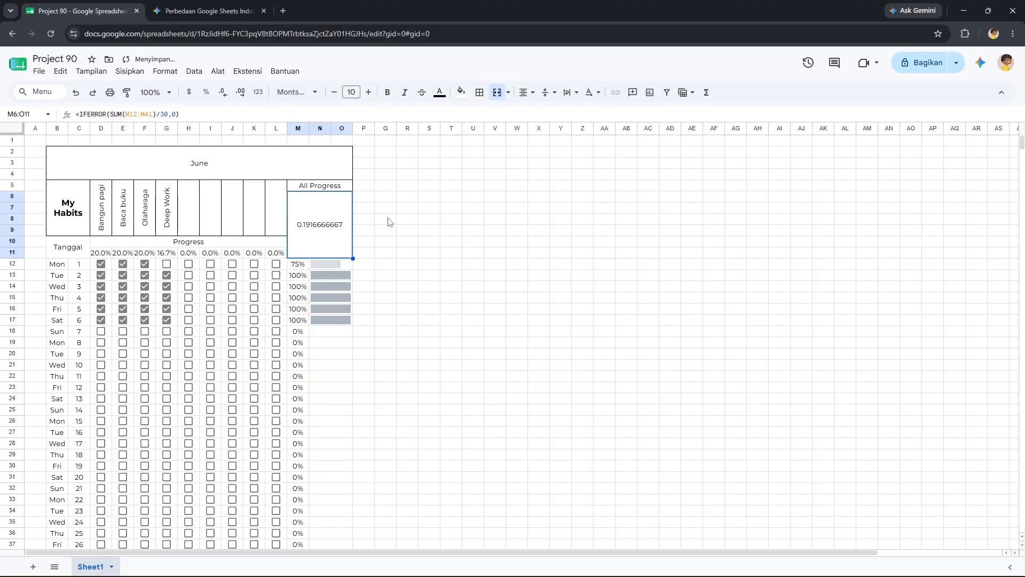
Format the All Progress value in M6:O11 as a percentage and make it bold.
{"action": "left_click", "coordinate": [206, 92]}
{"action": "left_click", "coordinate": [406, 235]}
{"action": "left_click", "coordinate": [333, 233]}
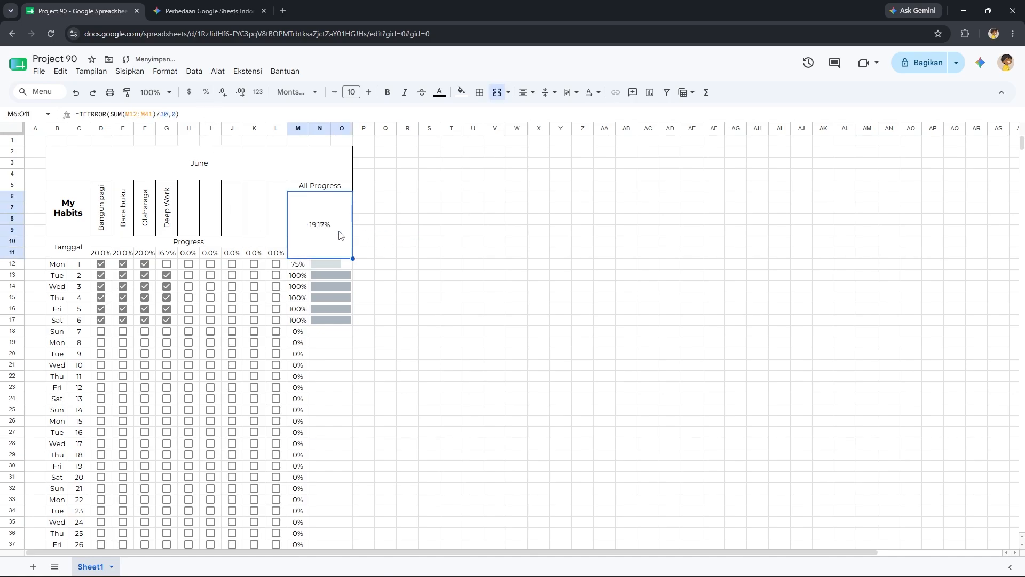
{"action": "key", "text": "ctrl+b"}
{"action": "left_click", "coordinate": [372, 233]}
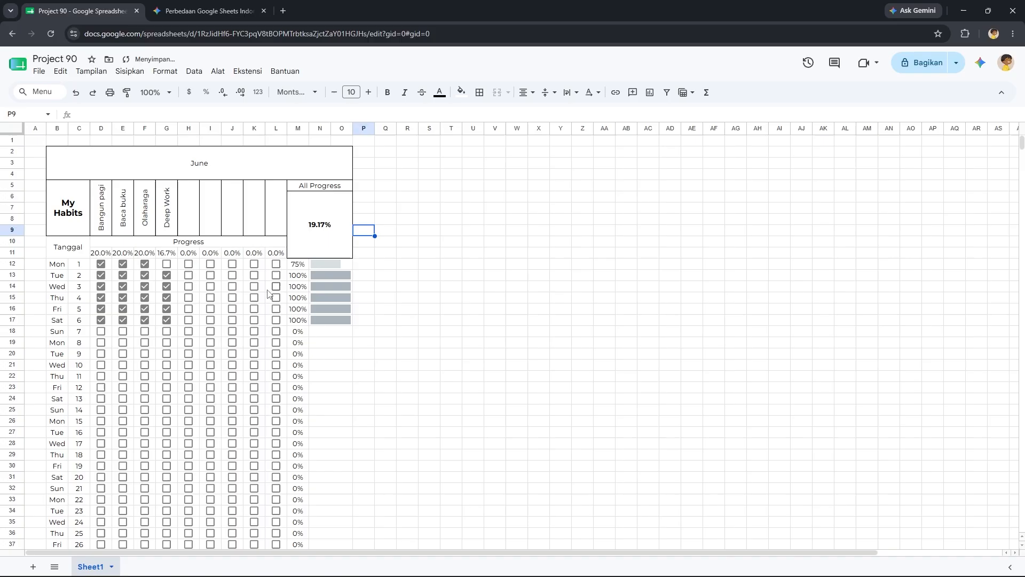
Tick the Deep Work checkbox for date 1 (G12) and check the All Progress value against the daily rows.
{"action": "left_click", "coordinate": [166, 264]}
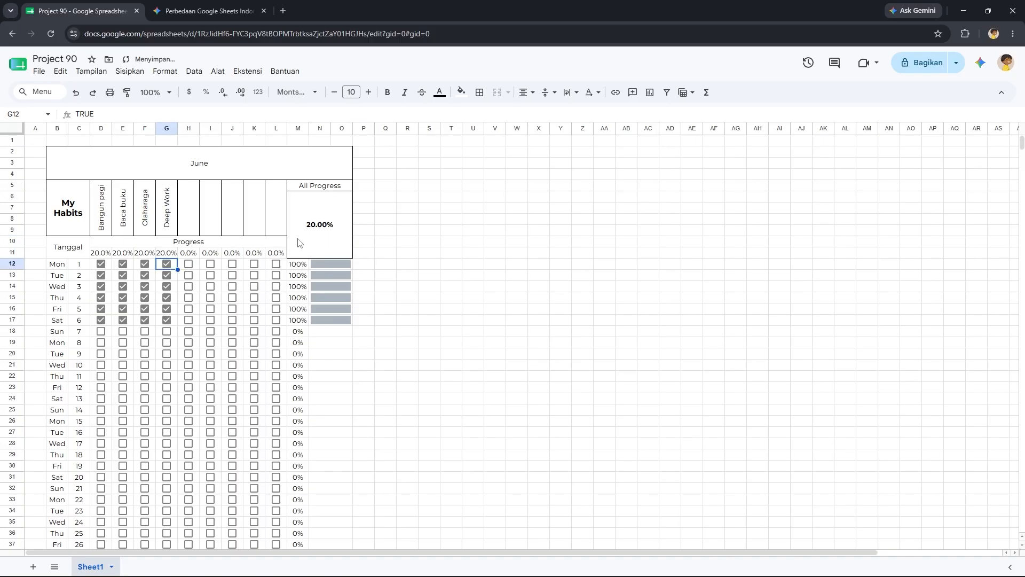
{"action": "scroll", "coordinate": [230, 331], "scroll_direction": "down", "scroll_amount": 4}
{"action": "scroll", "coordinate": [265, 372], "scroll_direction": "up", "scroll_amount": 5}
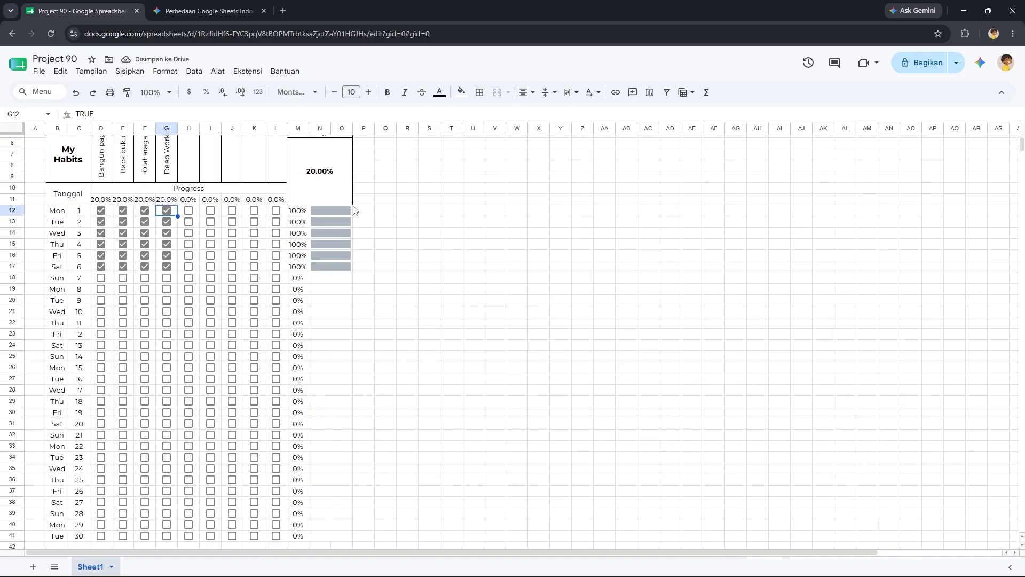
{"action": "left_click", "coordinate": [303, 250]}
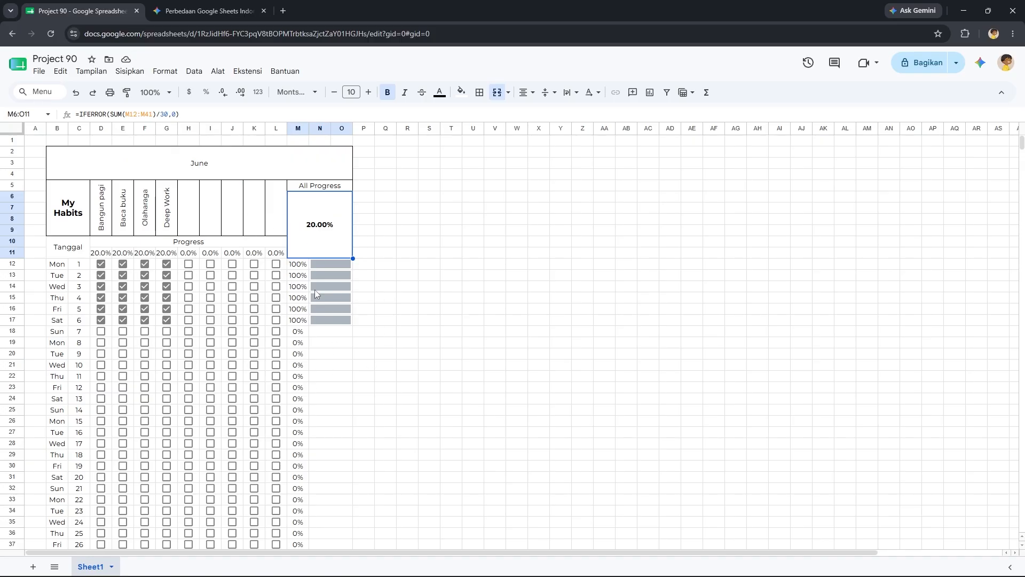
{"action": "scroll", "coordinate": [315, 293], "scroll_direction": "down", "scroll_amount": 4}
{"action": "scroll", "coordinate": [299, 304], "scroll_direction": "up", "scroll_amount": 5}
Apply a medium-thickness dark grey outer border around the whole June tracker, B2:O41.
{"action": "left_click", "coordinate": [193, 169]}
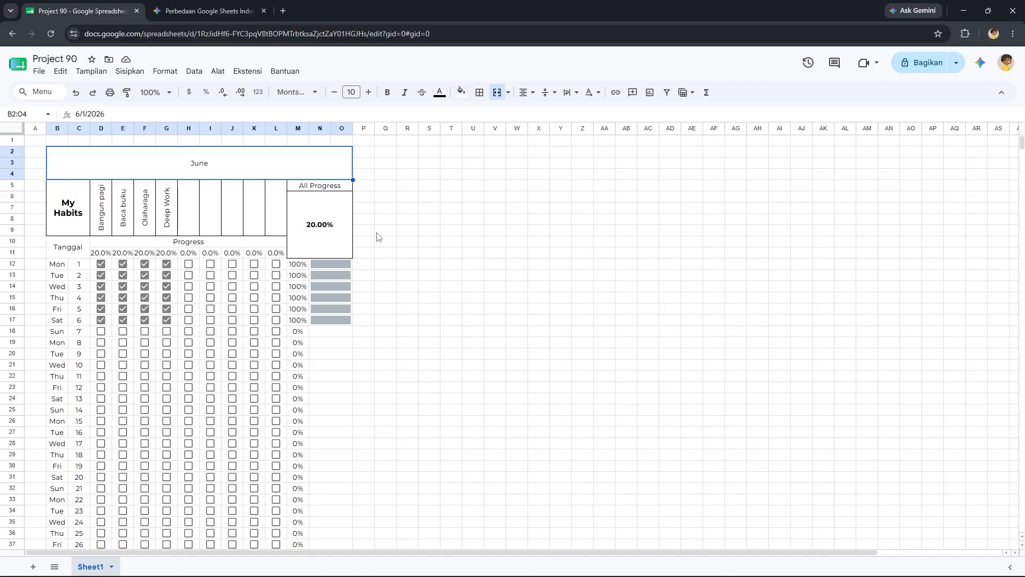
{"action": "scroll", "coordinate": [246, 402], "scroll_direction": "down", "scroll_amount": 5}
{"action": "left_click", "coordinate": [328, 432], "text": "shift"}
{"action": "scroll", "coordinate": [328, 432], "scroll_direction": "up", "scroll_amount": 5}
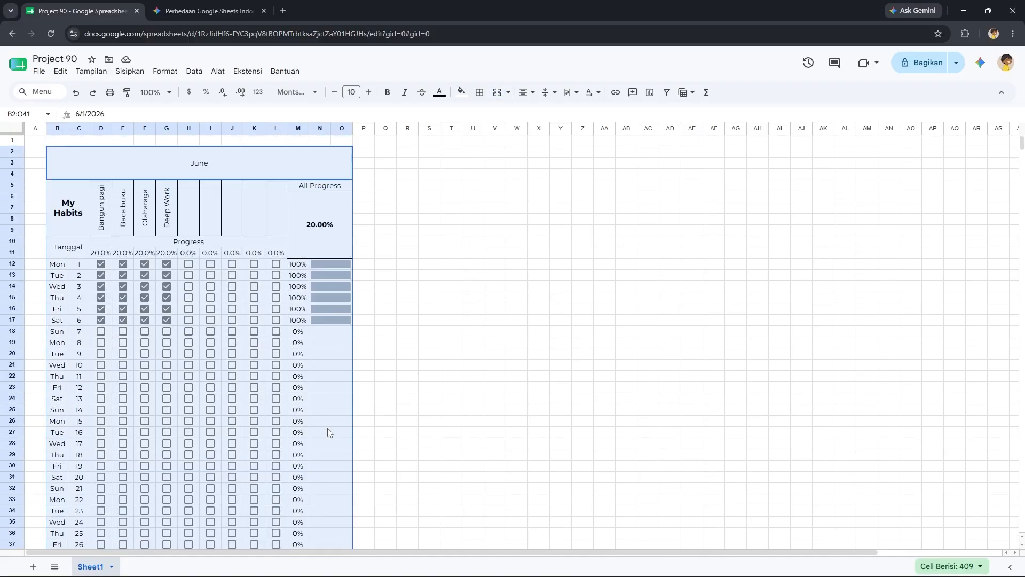
{"action": "left_click", "coordinate": [480, 92]}
{"action": "left_click", "coordinate": [580, 132]}
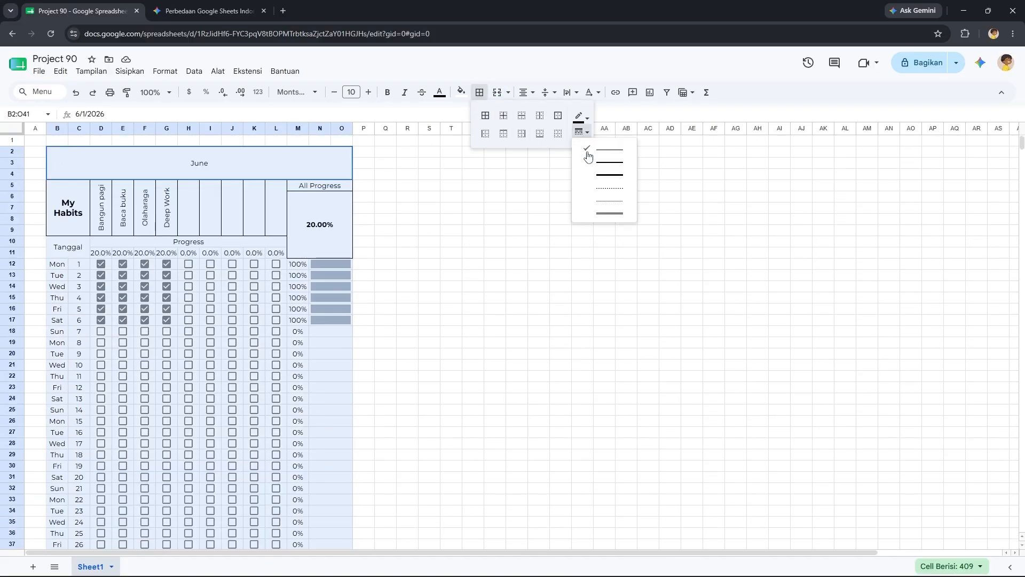
{"action": "left_click", "coordinate": [590, 164]}
{"action": "left_click", "coordinate": [583, 133]}
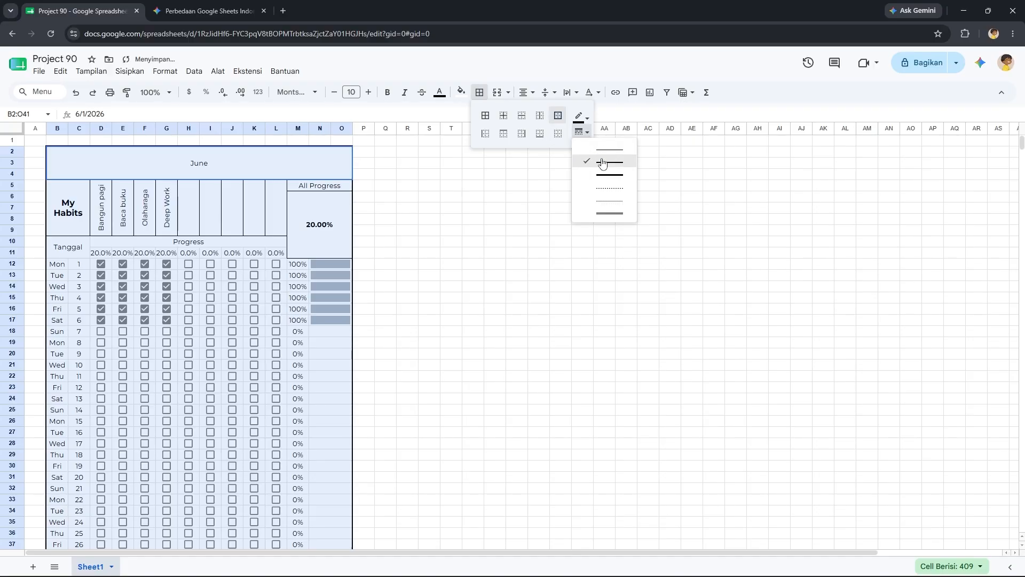
{"action": "left_click", "coordinate": [588, 118]}
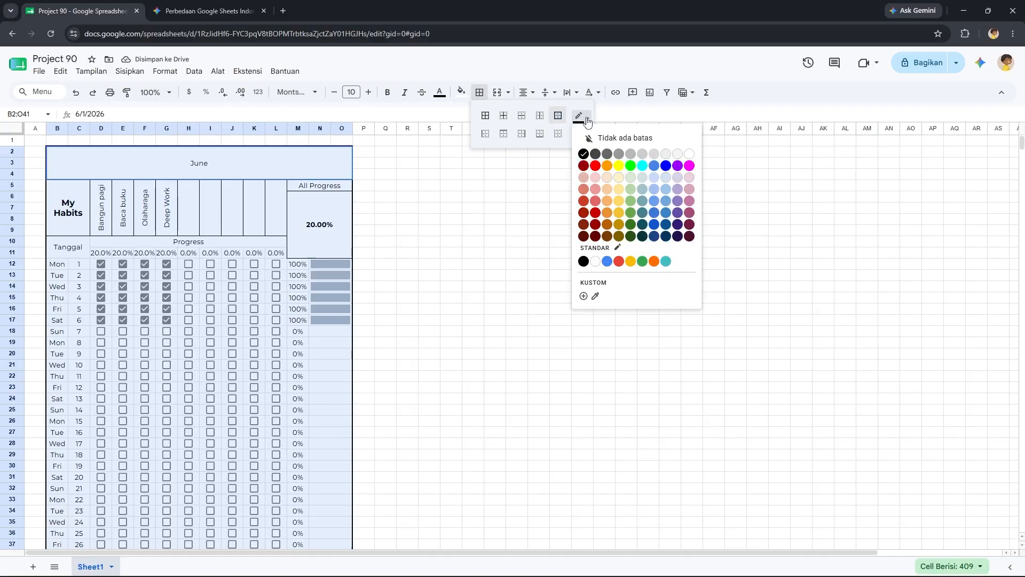
{"action": "left_click", "coordinate": [607, 155]}
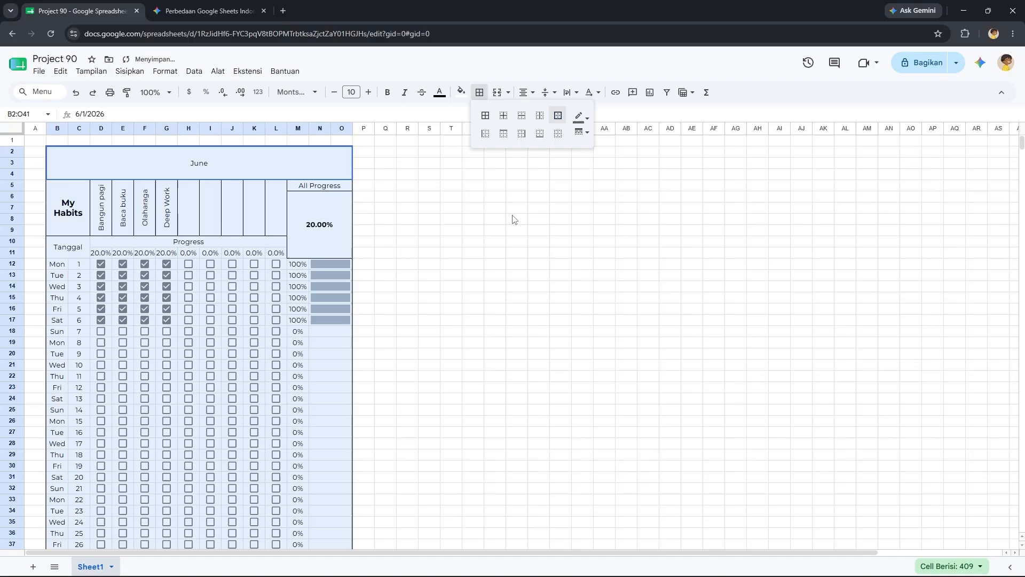
{"action": "left_click", "coordinate": [499, 236]}
Apply matching solid borders to the June tracker's header and progress cells, and dotted horizontal lines between the date rows.
{"action": "left_click", "coordinate": [82, 164]}
{"action": "left_click", "coordinate": [480, 92]}
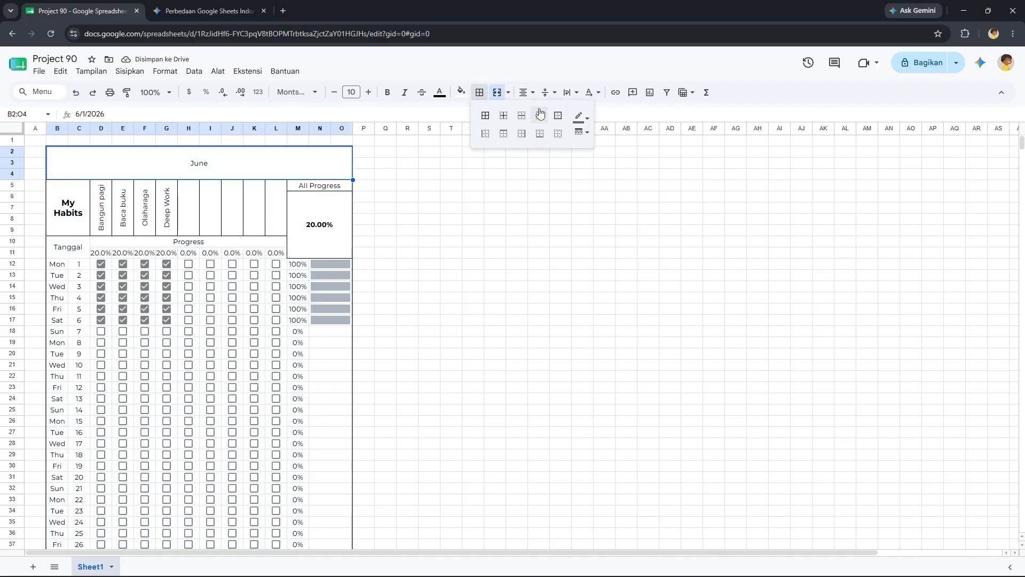
{"action": "left_click", "coordinate": [477, 176]}
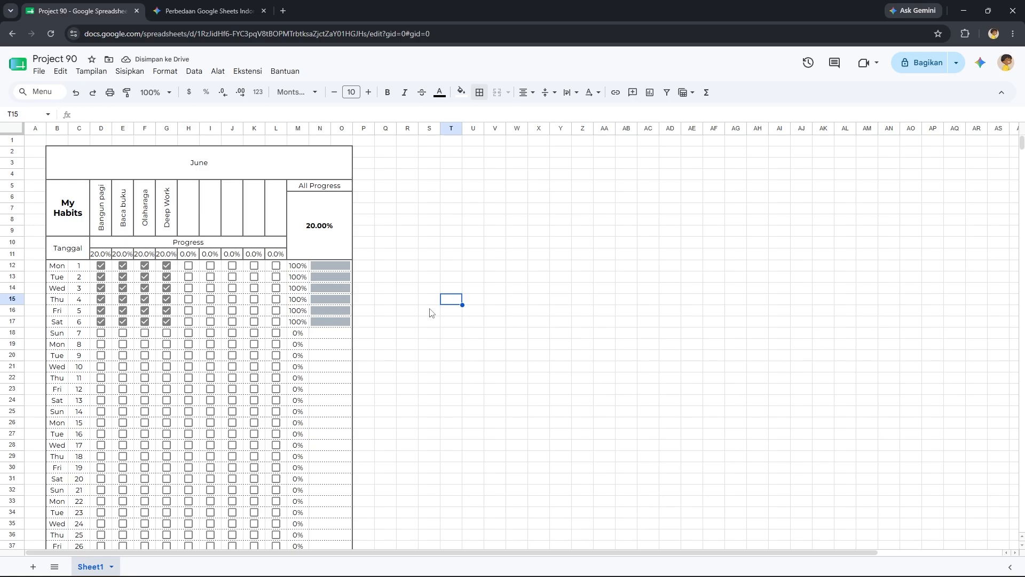
Copy the complete June tracker B2:O41 and paste the duplicate beside it starting at Q2.
{"action": "left_click", "coordinate": [103, 174]}
{"action": "scroll", "coordinate": [224, 462], "scroll_direction": "down", "scroll_amount": 3}
{"action": "left_click", "coordinate": [327, 432], "text": "shift"}
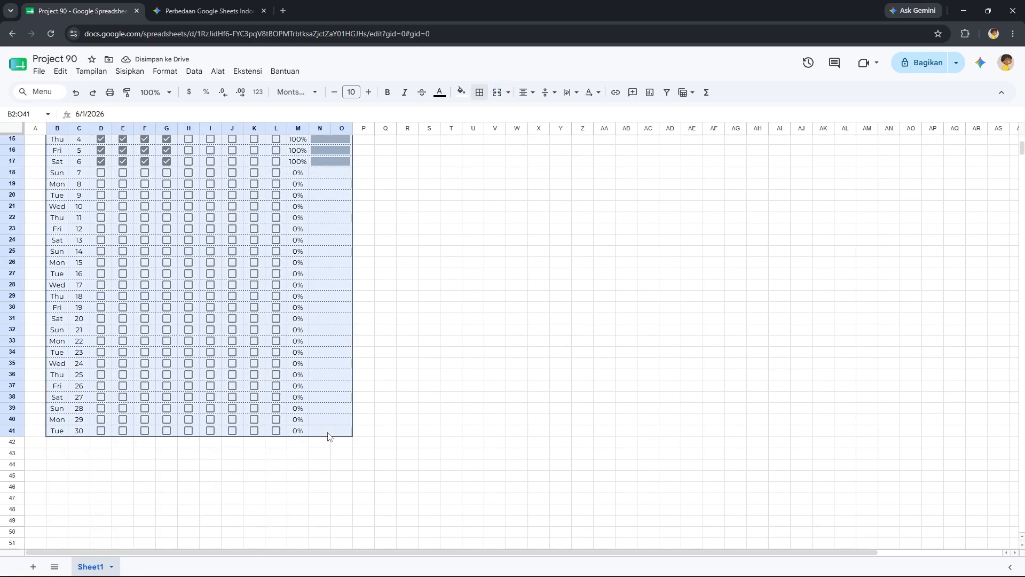
{"action": "scroll", "coordinate": [297, 294], "scroll_direction": "up", "scroll_amount": 3}
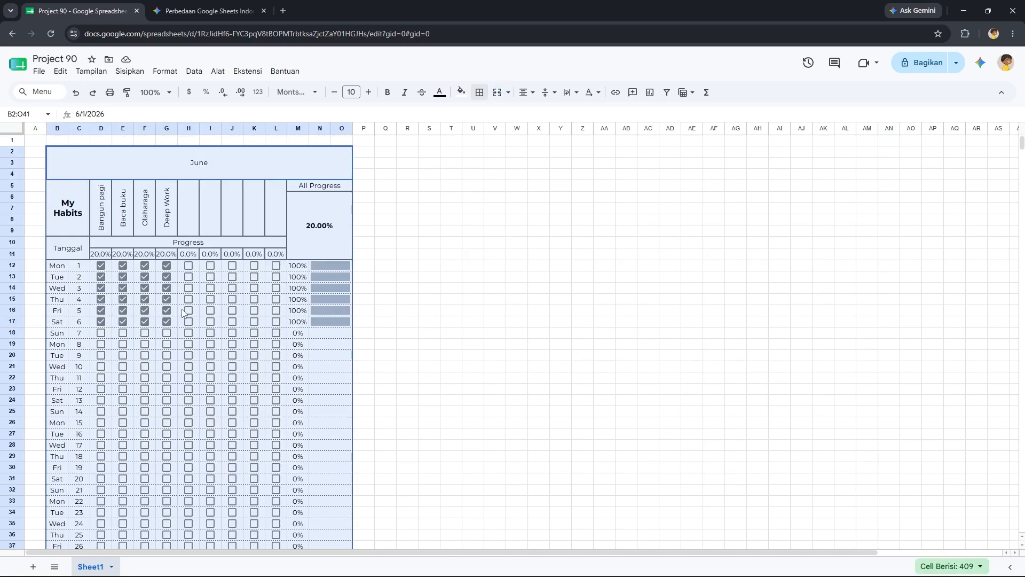
{"action": "left_click", "coordinate": [389, 156]}
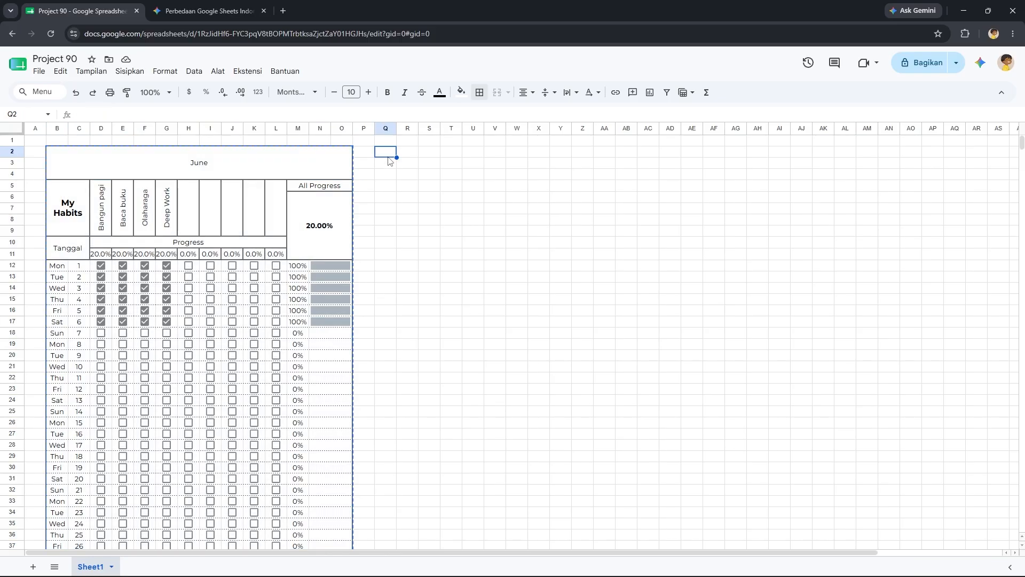
{"action": "key", "text": "ctrl+v"}
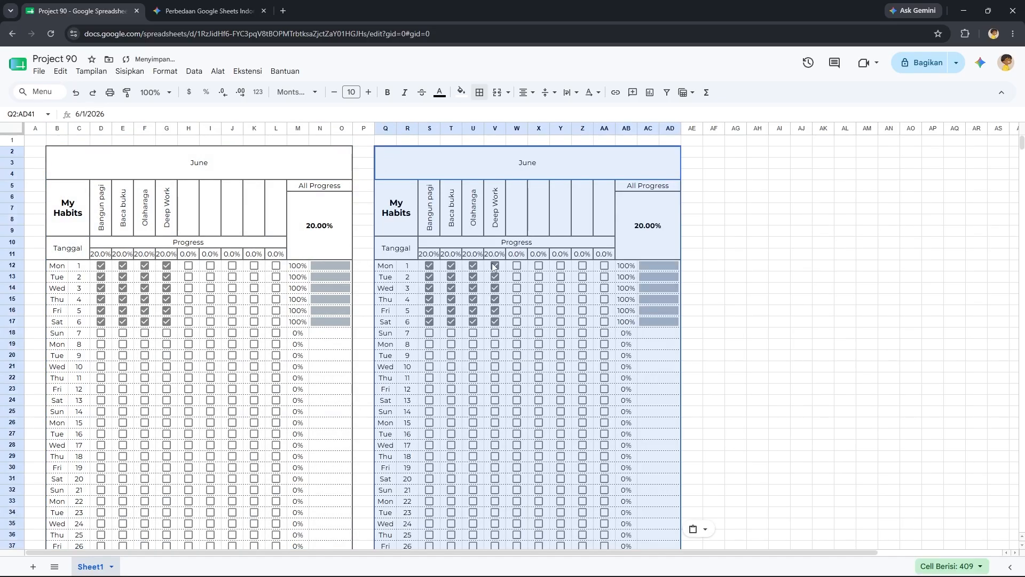
Replace the date in the copied tracker's month header (Q2) with the formula =C41+1.
{"action": "double_click", "coordinate": [545, 159]}
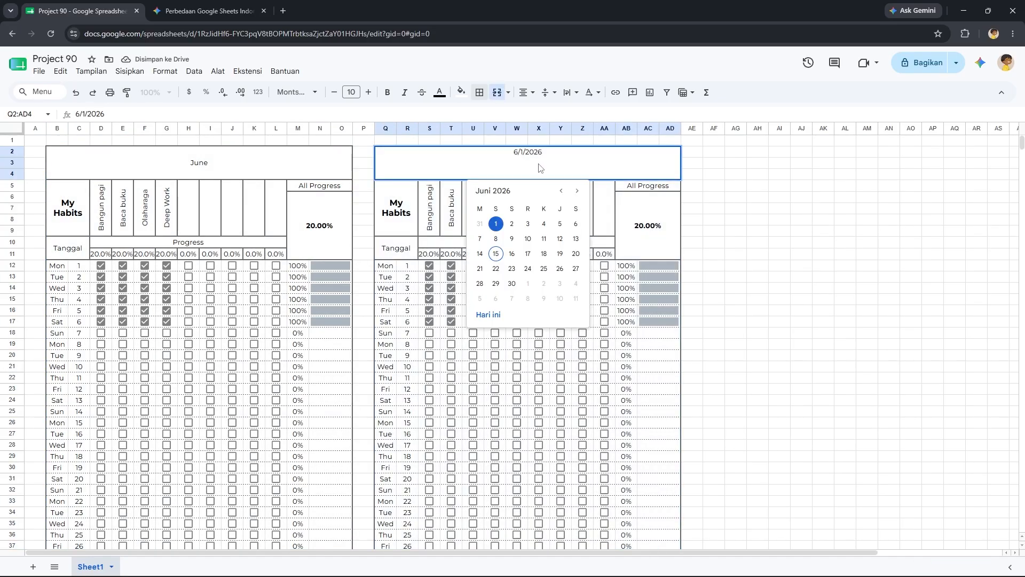
{"action": "key", "text": "BackSpace"}
{"action": "key", "text": "BackSpace"}
{"action": "key", "text": "BackSpace"}
{"action": "key", "text": "BackSpace"}
{"action": "key", "text": "BackSpace"}
{"action": "key", "text": "BackSpace"}
{"action": "key", "text": "BackSpace"}
{"action": "key", "text": "BackSpace"}
{"action": "type", "text": "="}
{"action": "scroll", "coordinate": [108, 459], "scroll_direction": "down", "scroll_amount": 2}
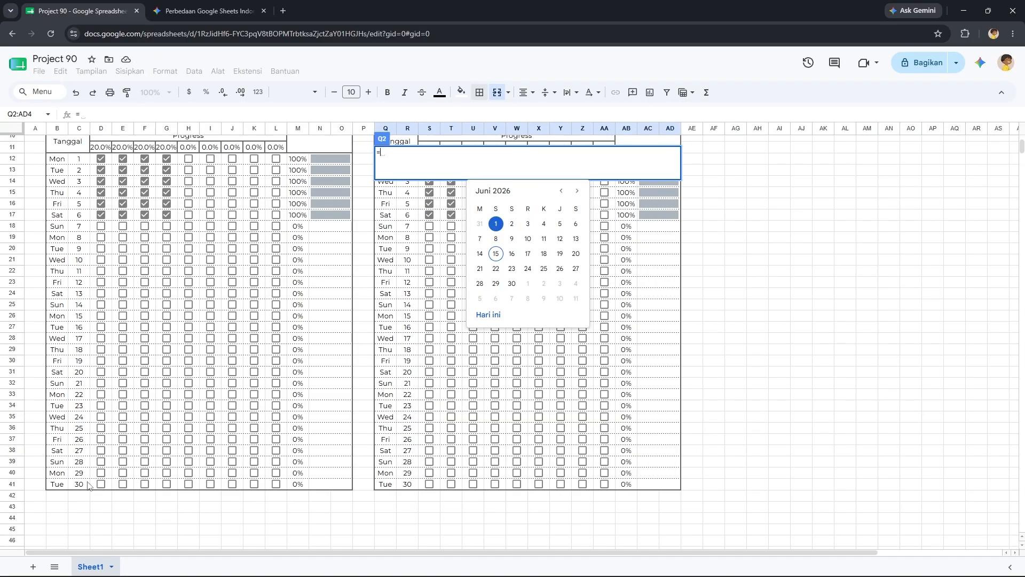
{"action": "left_click", "coordinate": [78, 486]}
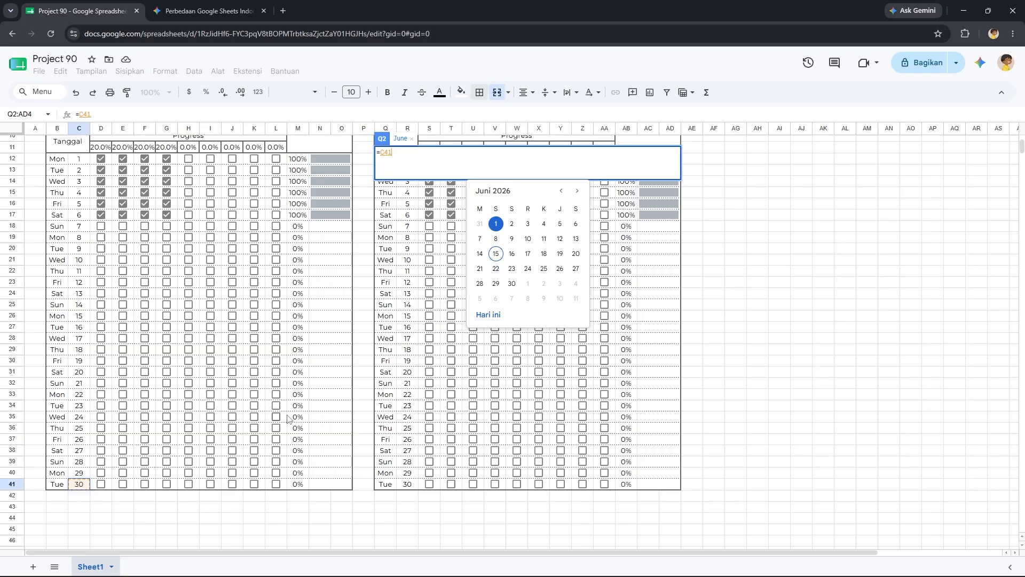
{"action": "scroll", "coordinate": [344, 400], "scroll_direction": "up", "scroll_amount": 2}
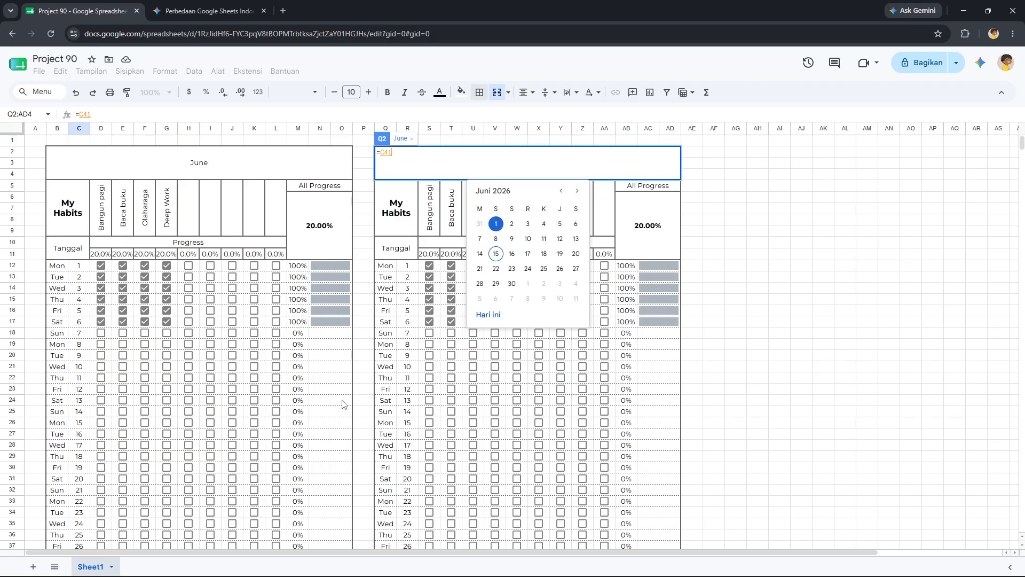
{"action": "type", "text": "+1"}
{"action": "key", "text": "Return"}
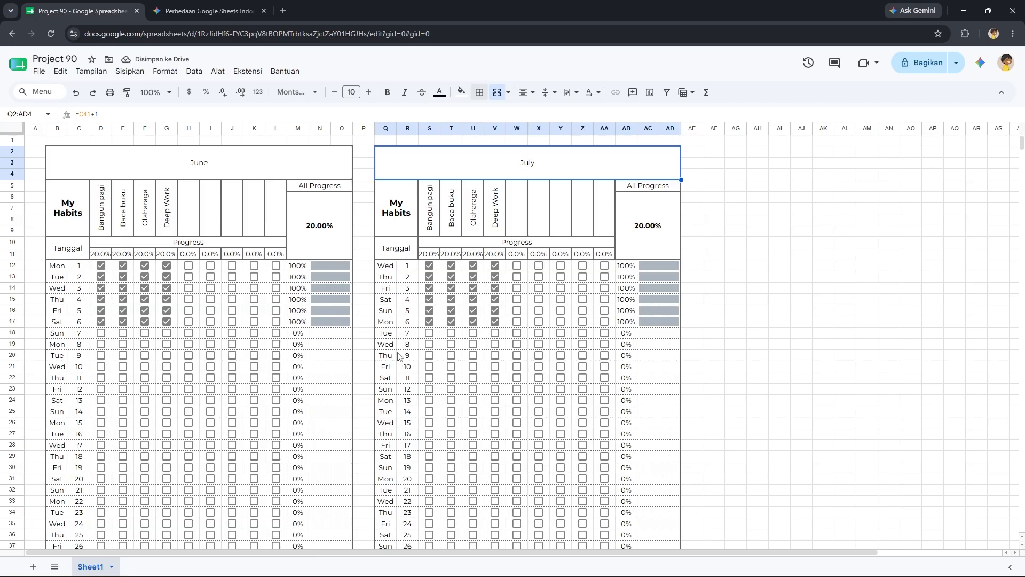
Copy the complete July tracker Q2:AD41 and paste the duplicate beside it starting at AF2.
{"action": "scroll", "coordinate": [399, 357], "scroll_direction": "down", "scroll_amount": 3}
{"action": "scroll", "coordinate": [399, 356], "scroll_direction": "up", "scroll_amount": 3}
{"action": "scroll", "coordinate": [235, 408], "scroll_direction": "down", "scroll_amount": 5}
{"action": "scroll", "coordinate": [336, 341], "scroll_direction": "up", "scroll_amount": 5}
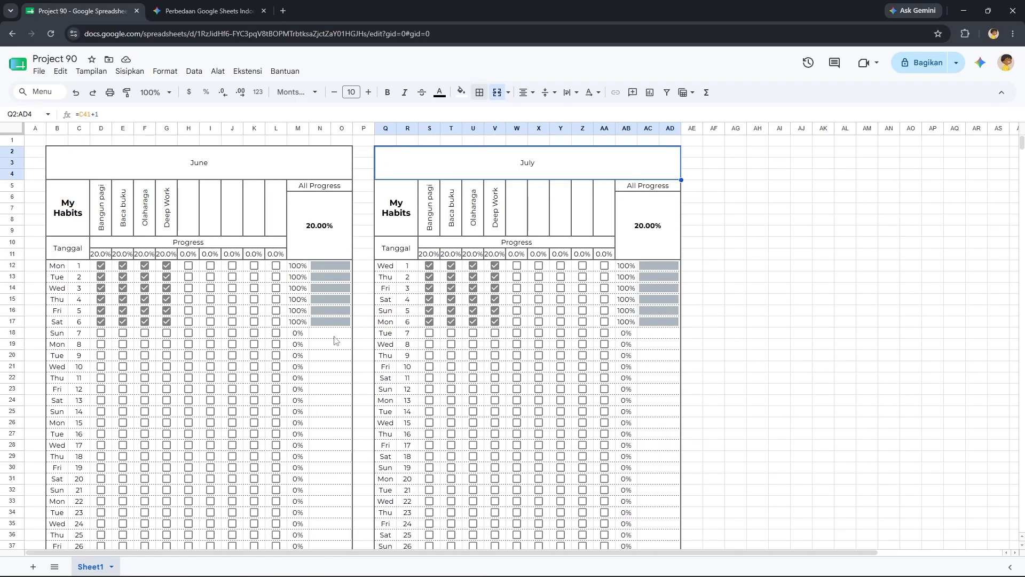
{"action": "scroll", "coordinate": [528, 368], "scroll_direction": "down", "scroll_amount": 3}
{"action": "left_click", "coordinate": [677, 443], "text": "shift"}
{"action": "scroll", "coordinate": [614, 417], "scroll_direction": "up", "scroll_amount": 3}
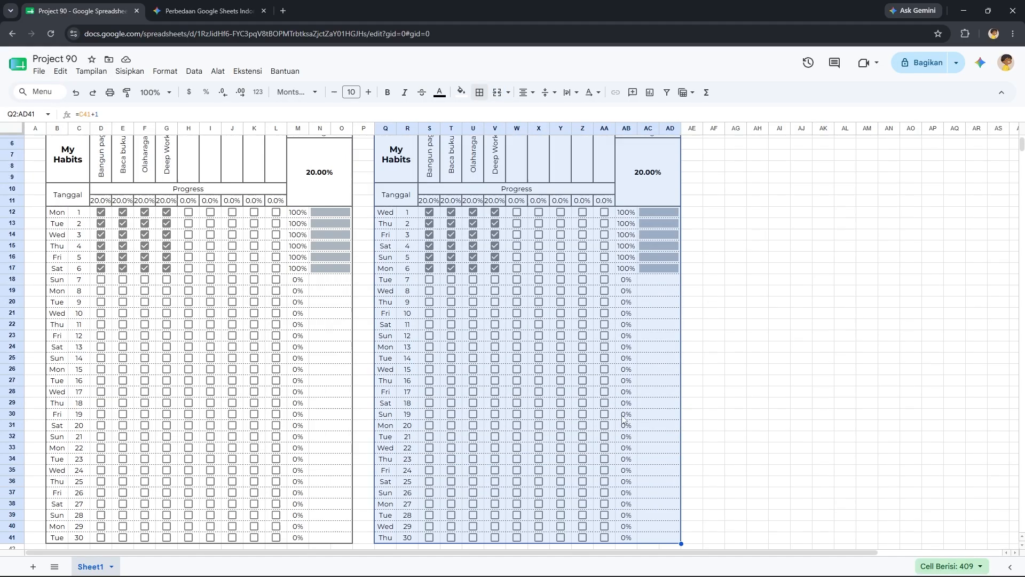
{"action": "key", "text": "ctrl+c"}
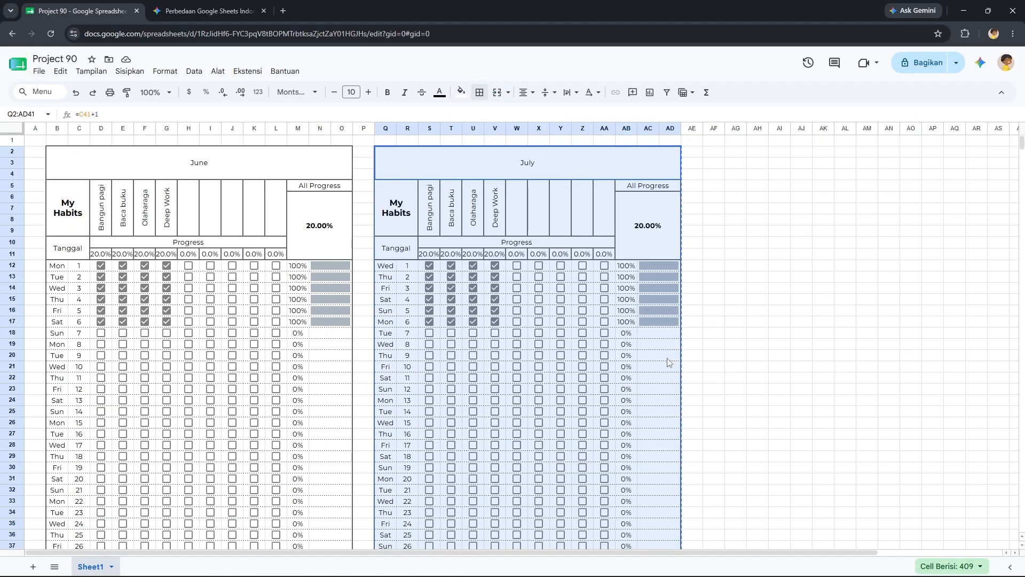
{"action": "left_click", "coordinate": [720, 157]}
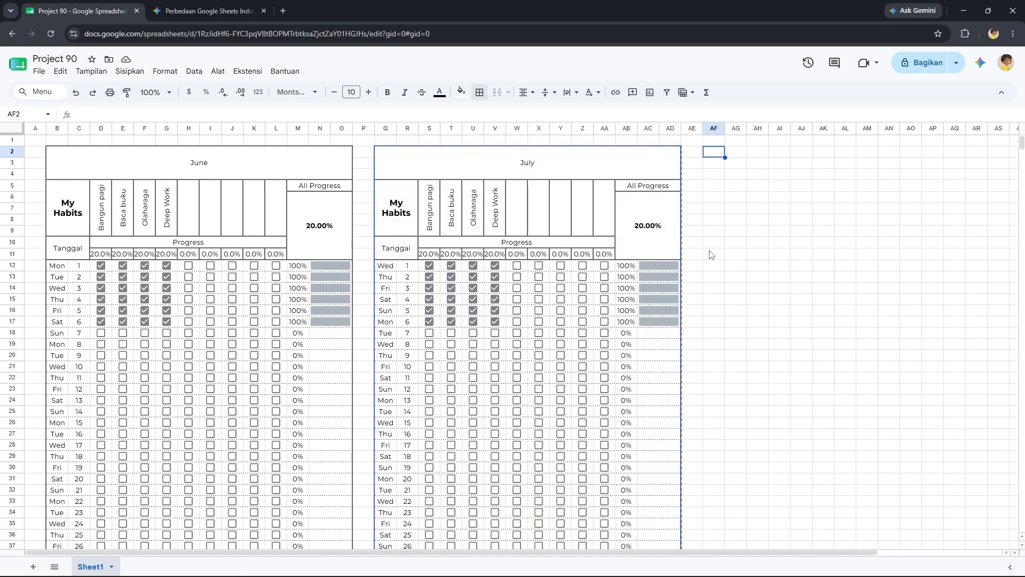
{"action": "key", "text": "ctrl+v"}
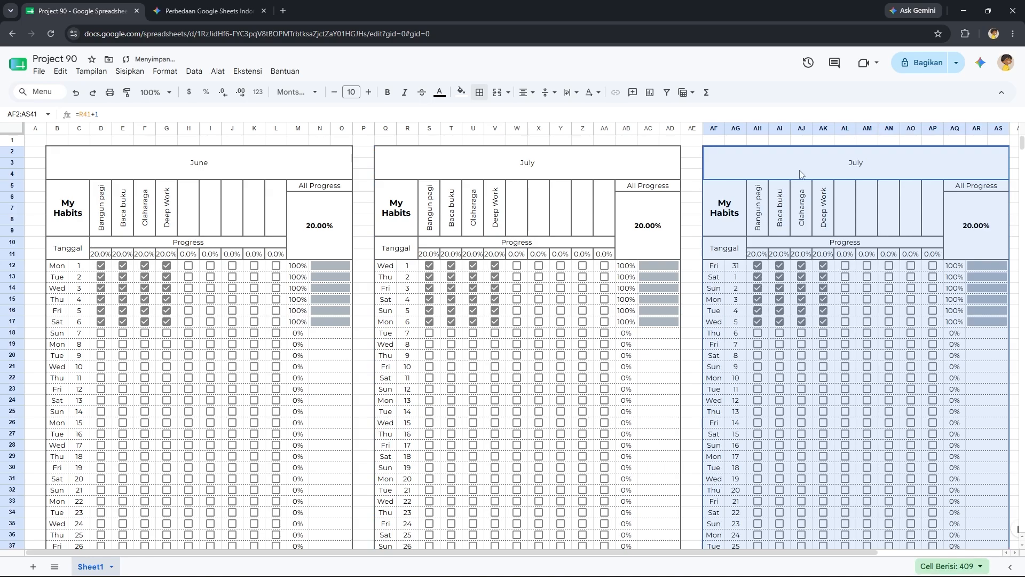
{"action": "double_click", "coordinate": [800, 174]}
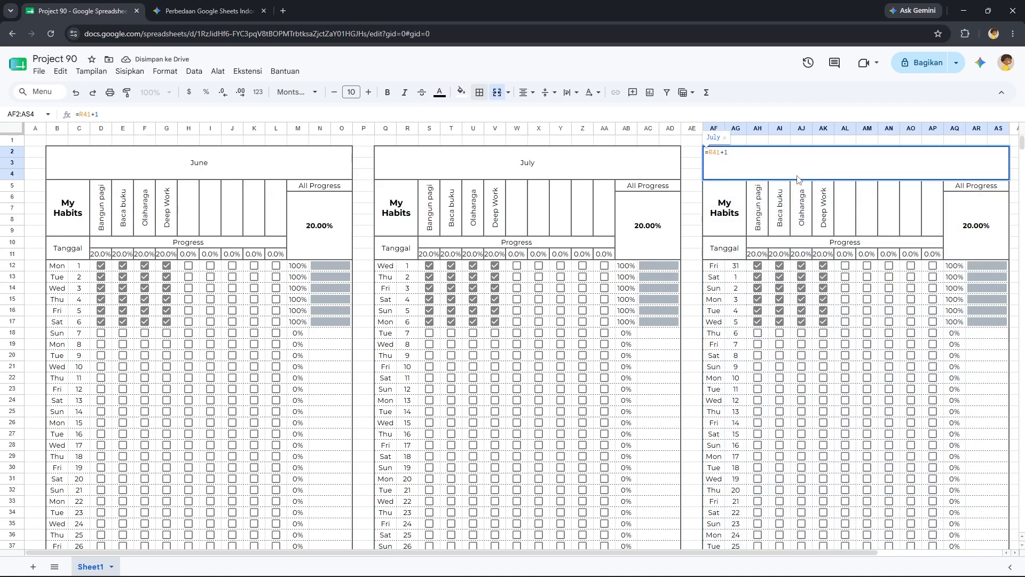
{"action": "key", "text": "BackSpace"}
{"action": "key", "text": "BackSpace"}
{"action": "key", "text": "BackSpace"}
{"action": "key", "text": "BackSpace"}
{"action": "key", "text": "BackSpace"}
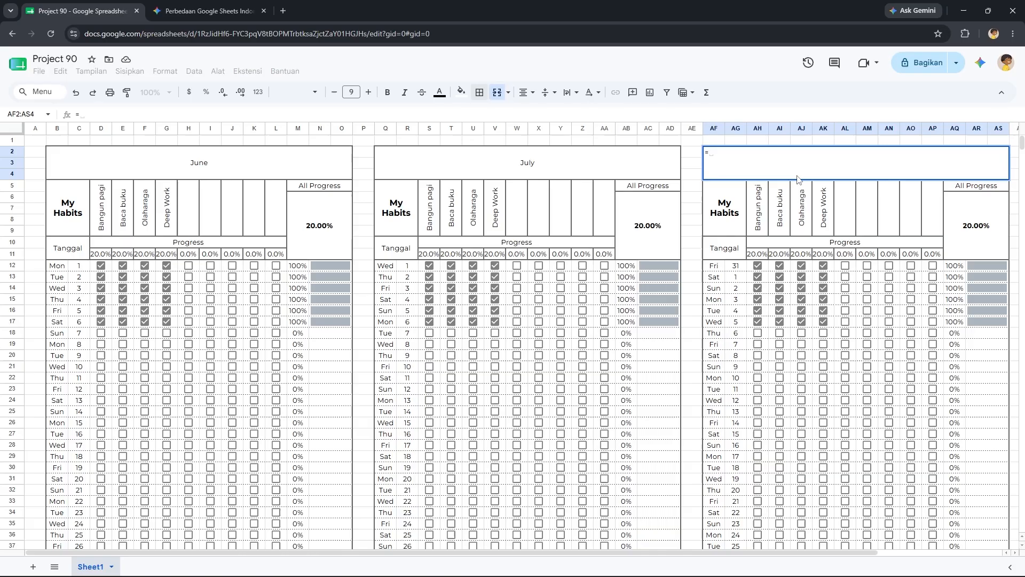
{"action": "scroll", "coordinate": [469, 258], "scroll_direction": "down", "scroll_amount": 3}
{"action": "left_click", "coordinate": [405, 434]}
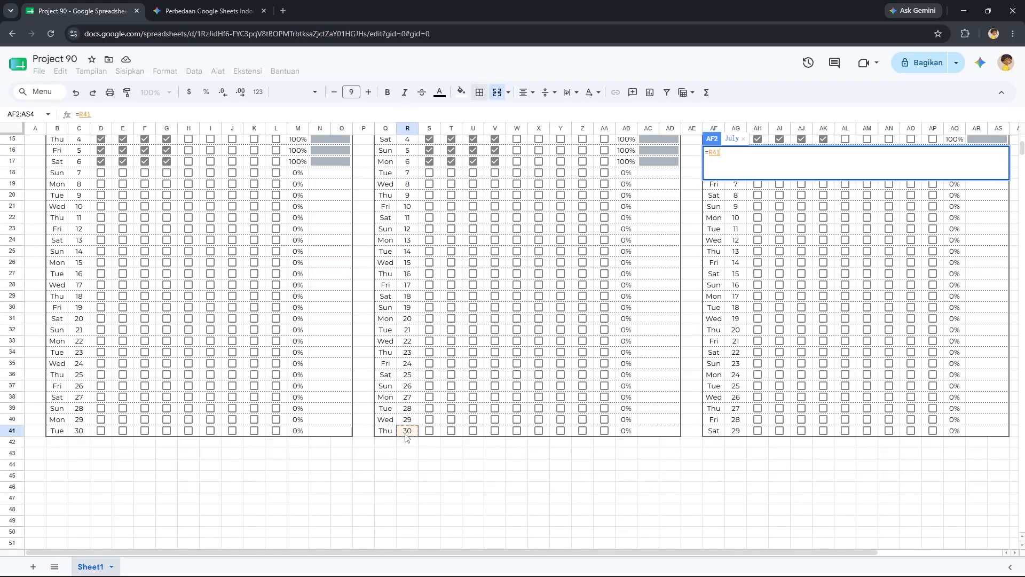
{"action": "scroll", "coordinate": [596, 352], "scroll_direction": "up", "scroll_amount": 3}
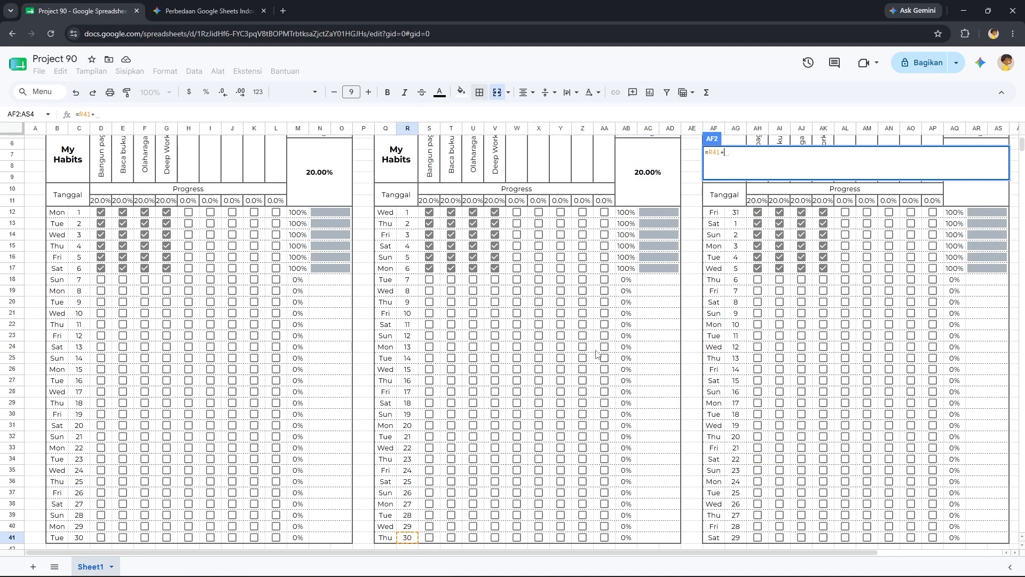
{"action": "key", "text": "Escape"}
{"action": "scroll", "coordinate": [838, 316], "scroll_direction": "up", "scroll_amount": 1}
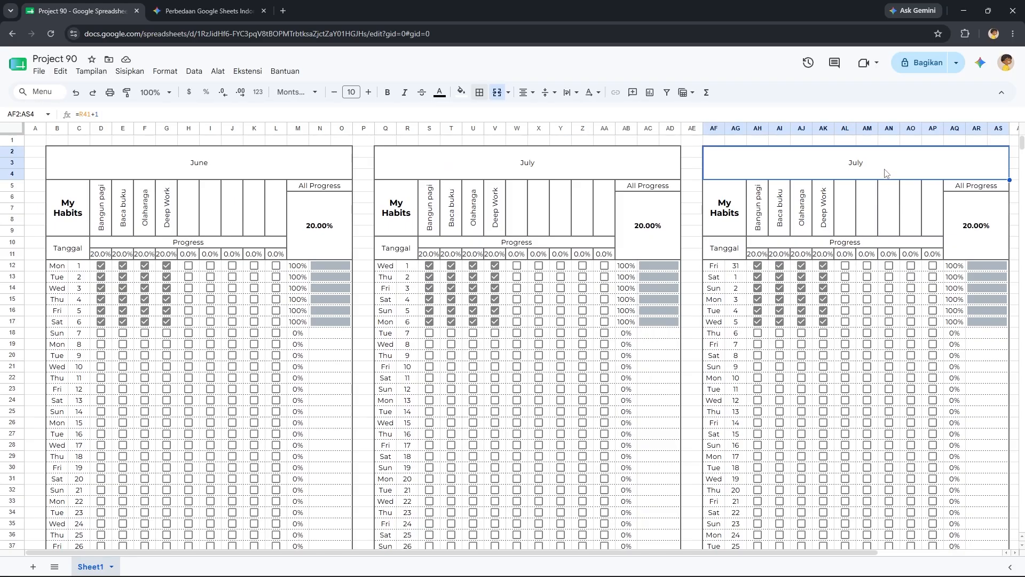
Change the start date in the June tracker's month header (B2) to 6/2/2026 and check the dates in all three trackers.
{"action": "scroll", "coordinate": [739, 271], "scroll_direction": "down", "scroll_amount": 3}
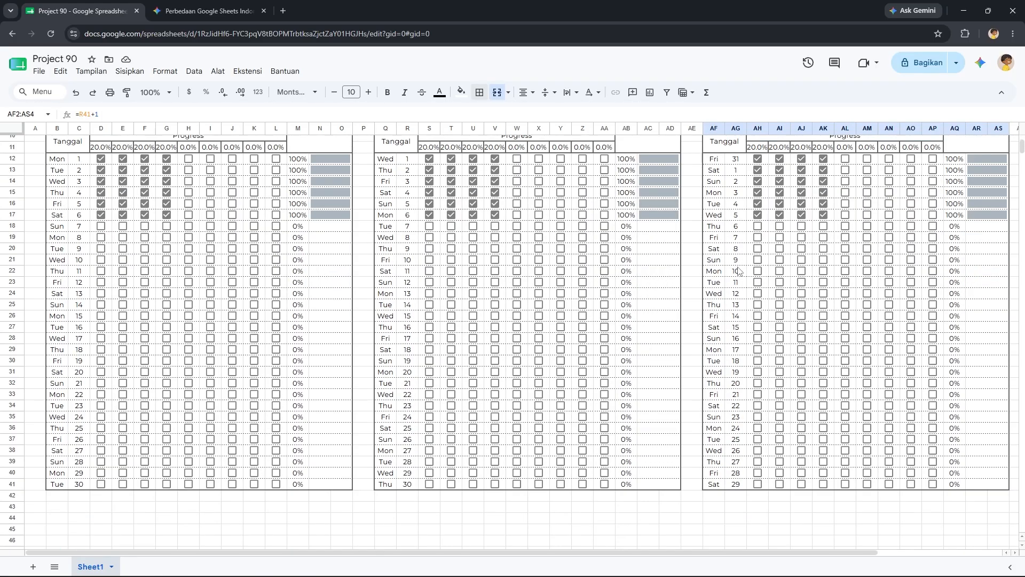
{"action": "scroll", "coordinate": [803, 209], "scroll_direction": "up", "scroll_amount": 3}
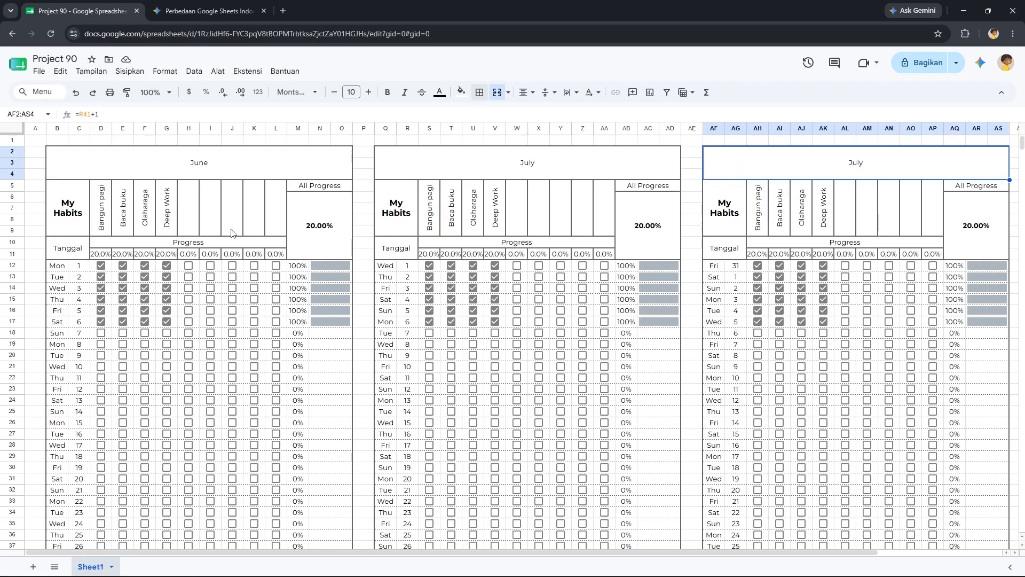
{"action": "double_click", "coordinate": [215, 167]}
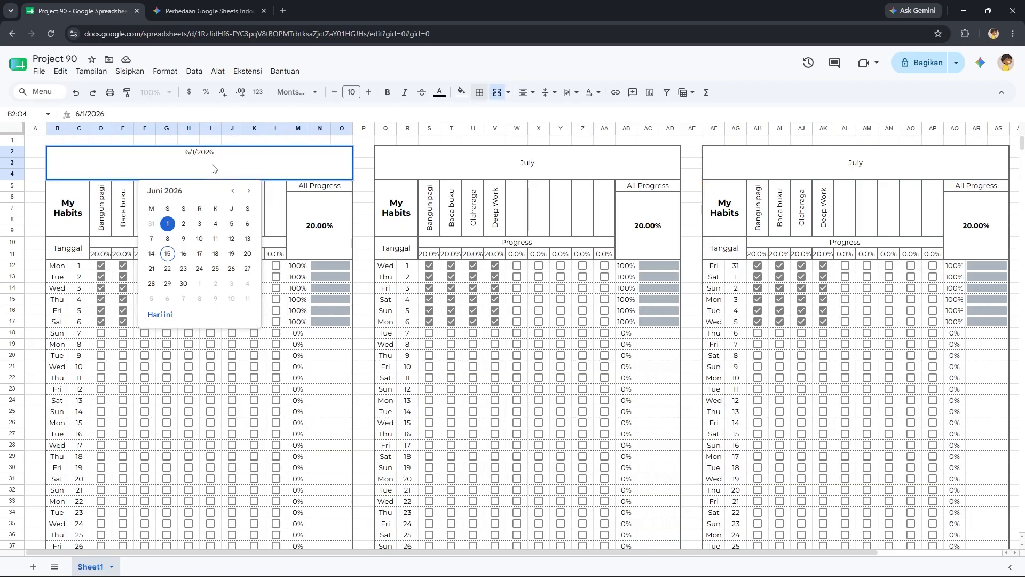
{"action": "left_click", "coordinate": [183, 224]}
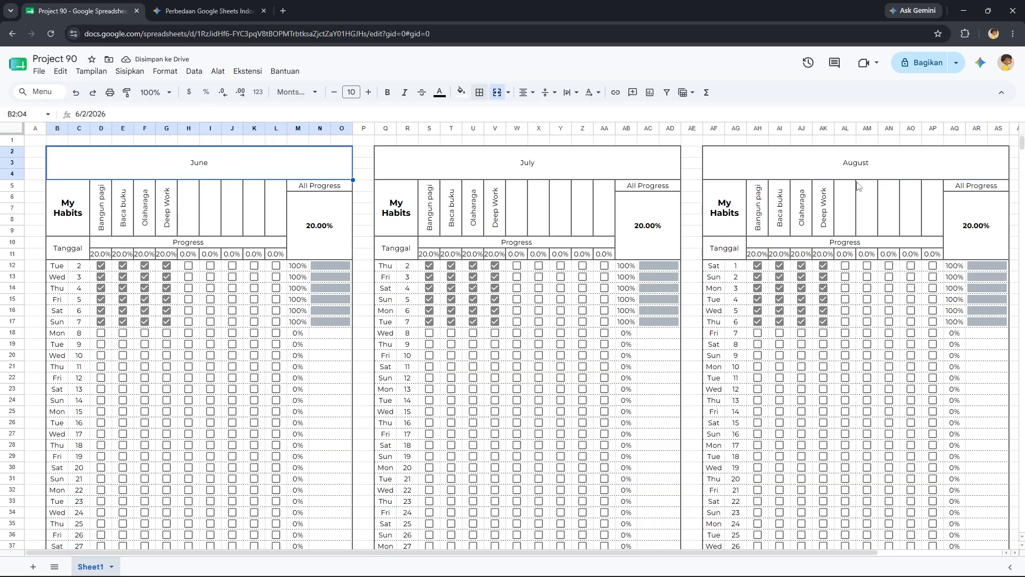
{"action": "scroll", "coordinate": [495, 327], "scroll_direction": "down", "scroll_amount": 3}
{"action": "scroll", "coordinate": [487, 338], "scroll_direction": "up", "scroll_amount": 3}
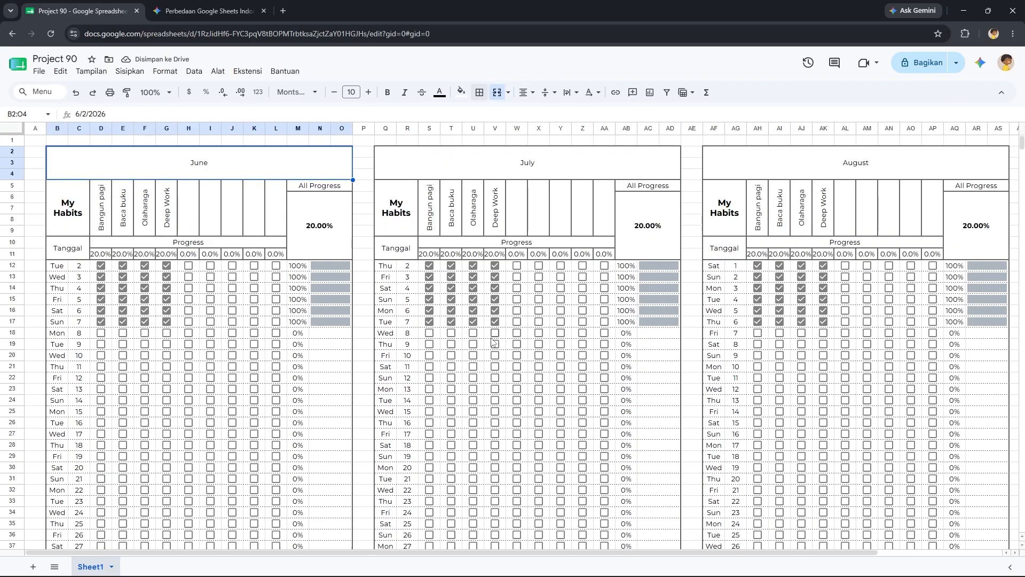
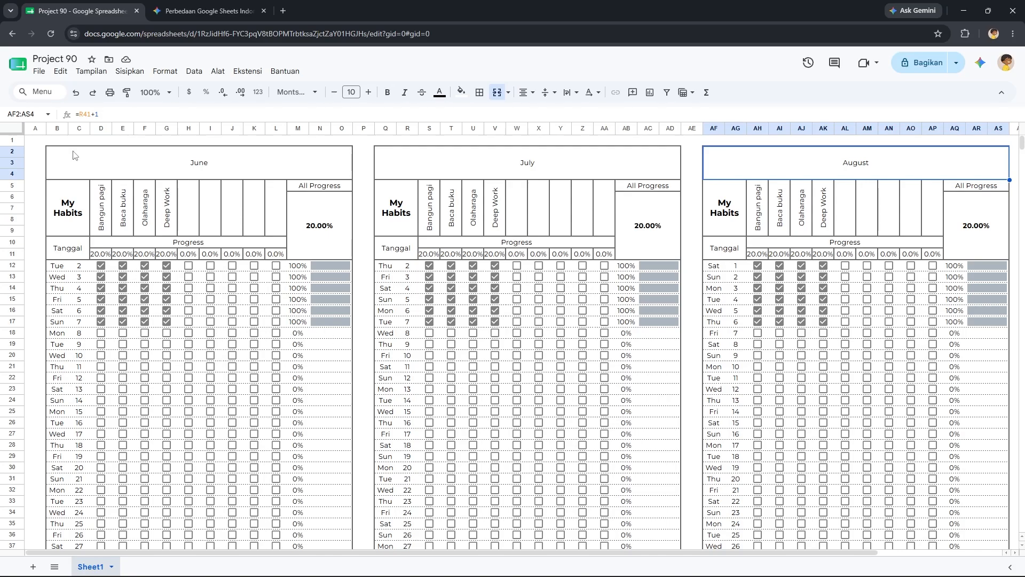
Insert 15 blank rows at the top of the sheet, above the three month trackers.
{"action": "left_click", "coordinate": [16, 141]}
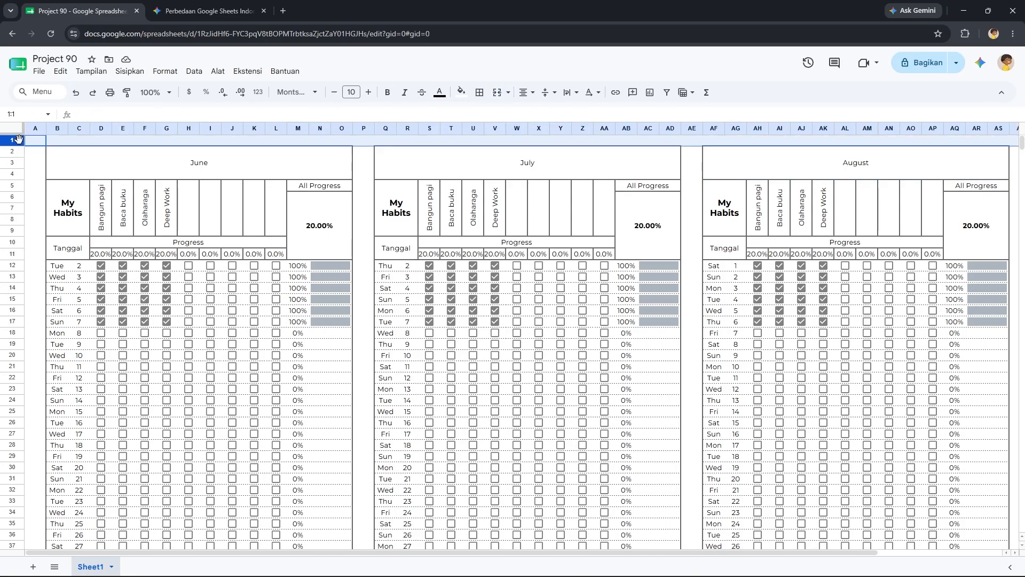
{"action": "right_click", "coordinate": [16, 141]}
{"action": "left_click", "coordinate": [65, 232]}
{"action": "left_click", "coordinate": [15, 152], "text": "shift"}
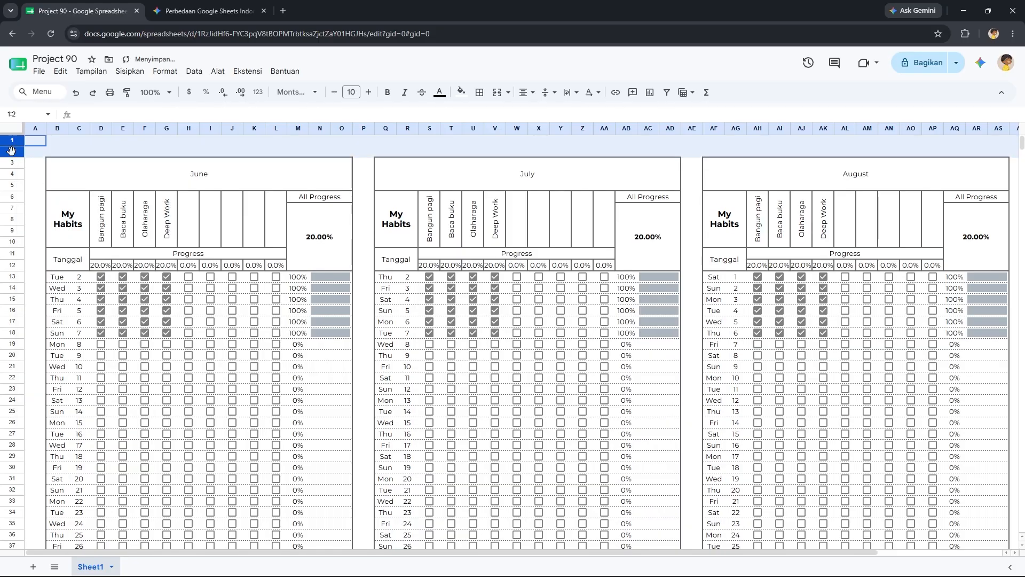
{"action": "right_click", "coordinate": [15, 154]}
{"action": "left_click", "coordinate": [74, 239]}
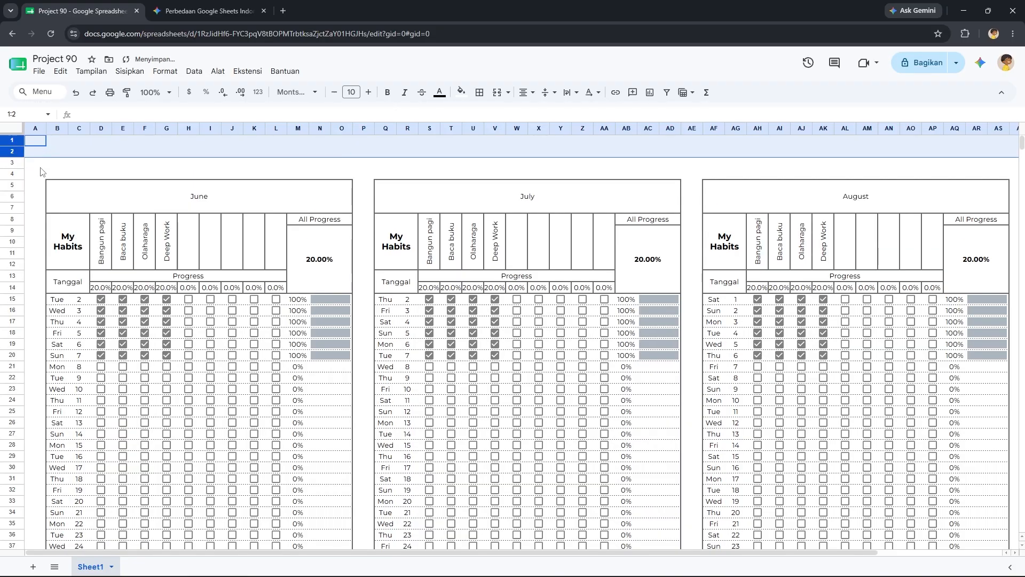
{"action": "left_click", "coordinate": [16, 174], "text": "shift"}
{"action": "right_click", "coordinate": [16, 174]}
{"action": "left_click", "coordinate": [69, 263]}
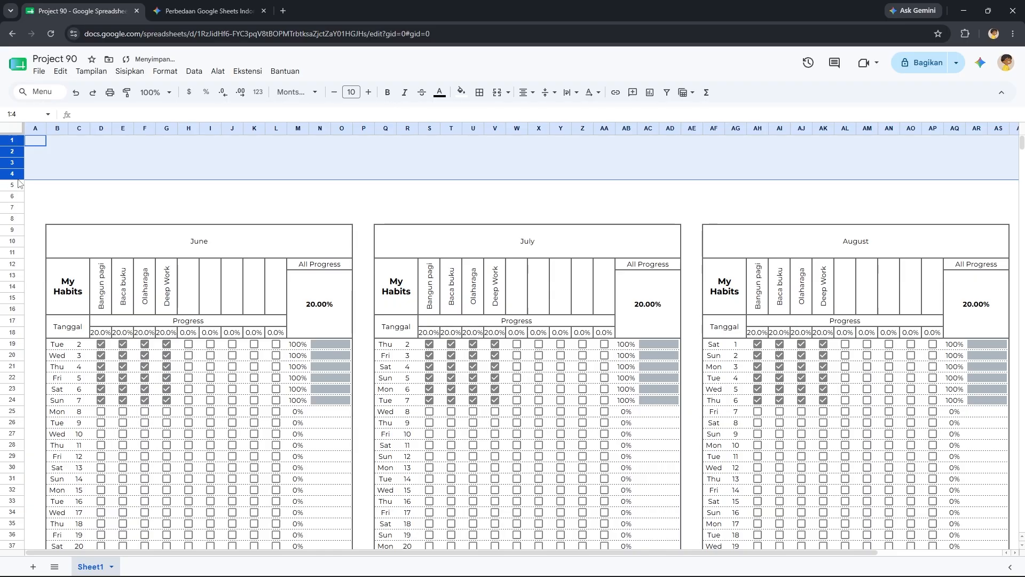
{"action": "left_click", "coordinate": [17, 219], "text": "shift"}
{"action": "right_click", "coordinate": [13, 176]}
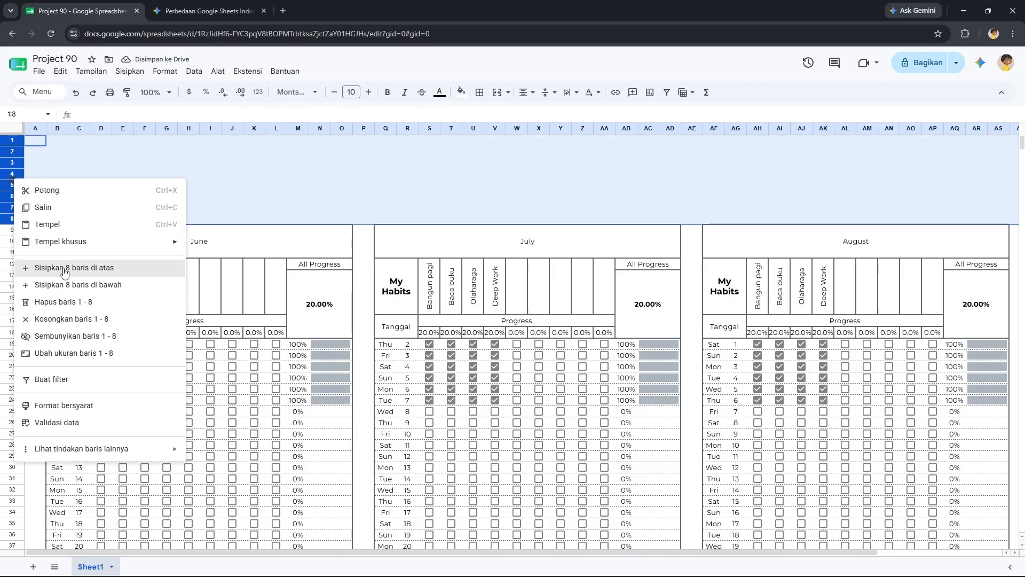
{"action": "left_click", "coordinate": [75, 266]}
{"action": "left_click", "coordinate": [269, 246]}
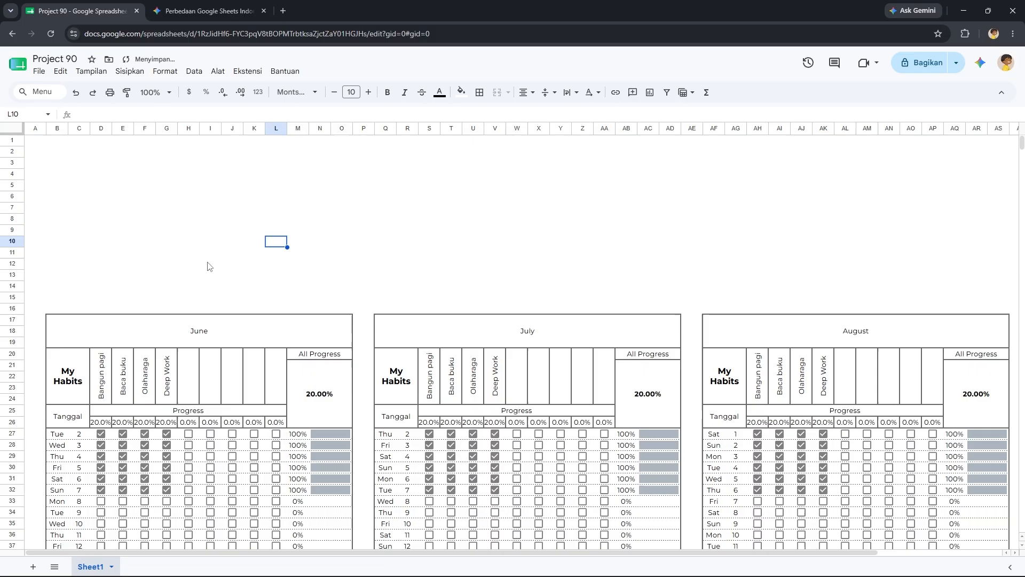
Merge the range M2:AH13 in the blank area above the trackers into one large cell.
{"action": "left_click", "coordinate": [12, 308]}
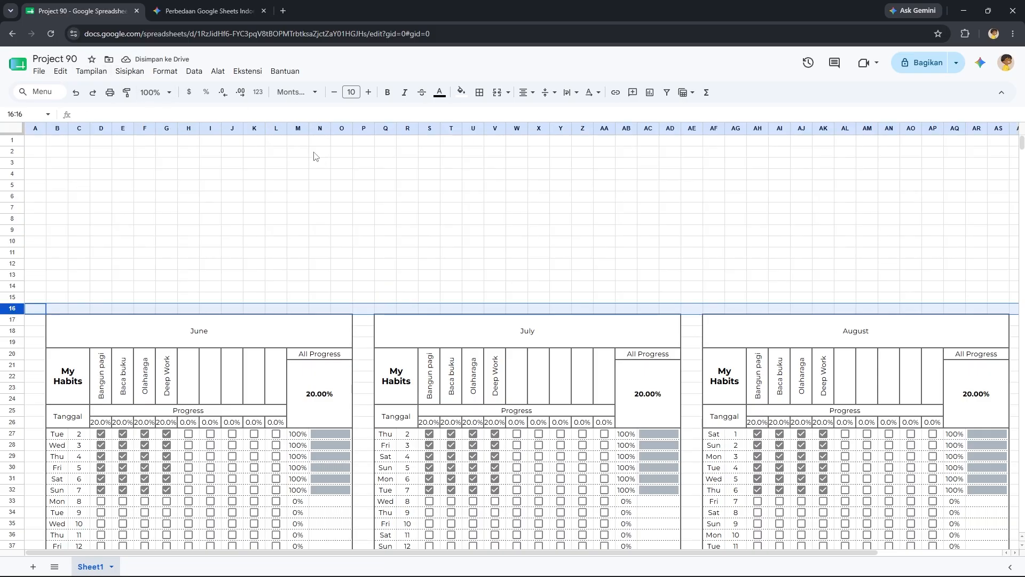
{"action": "left_click_drag", "start_coordinate": [315, 152], "coordinate": [342, 261]}
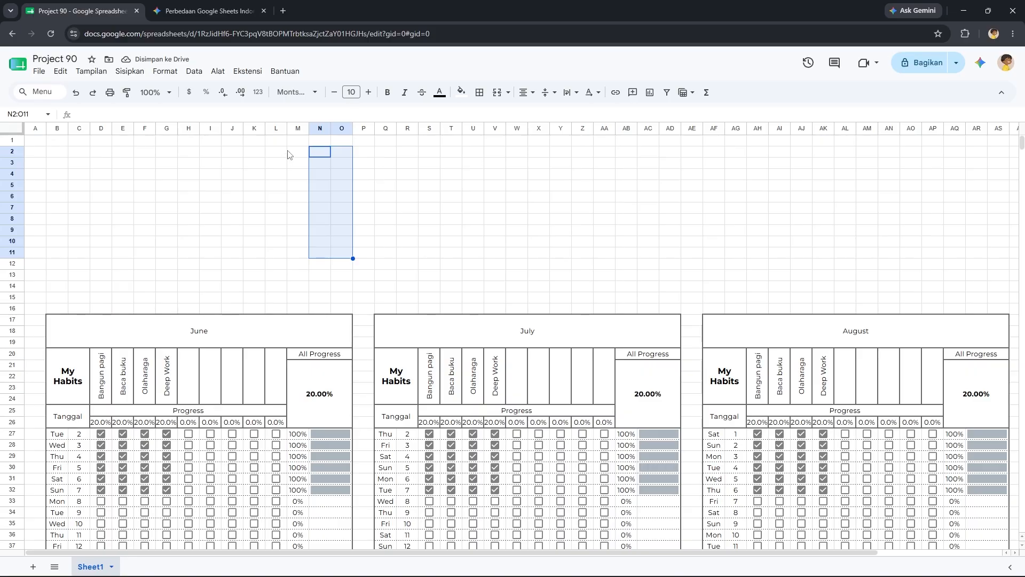
{"action": "left_click_drag", "start_coordinate": [297, 153], "coordinate": [745, 291]}
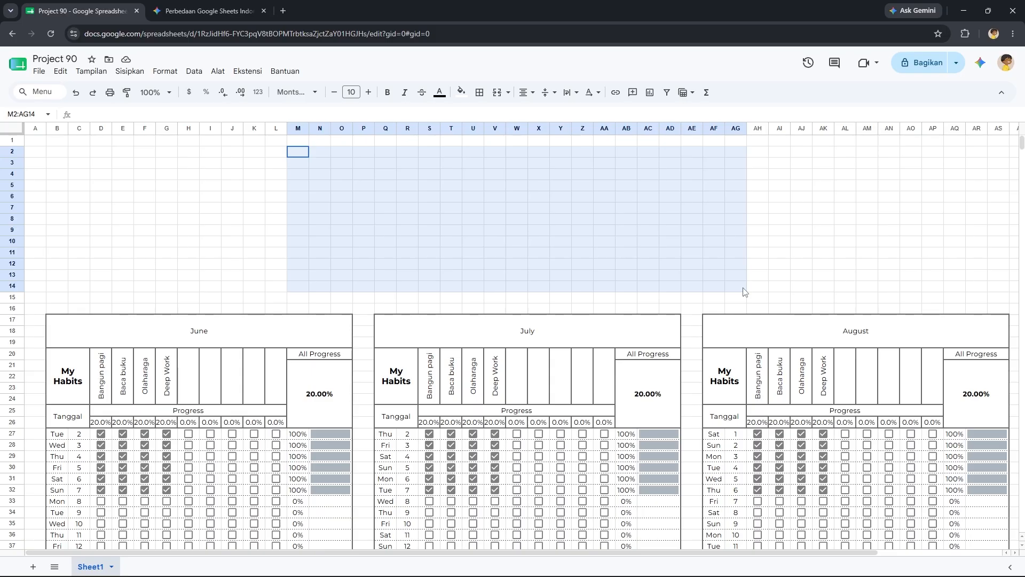
{"action": "left_click_drag", "start_coordinate": [749, 290], "coordinate": [762, 292]}
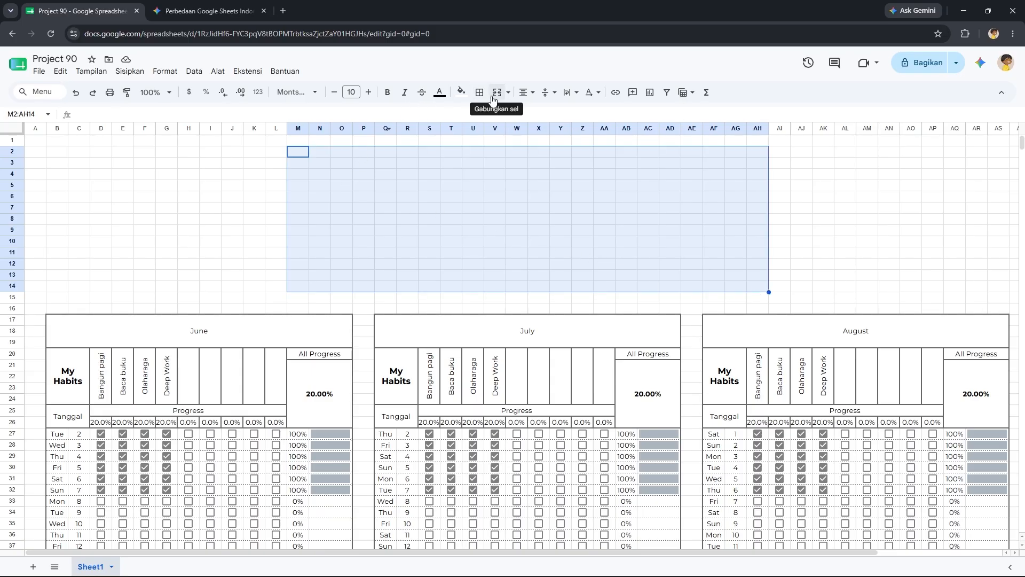
{"action": "left_click", "coordinate": [765, 275], "text": "shift"}
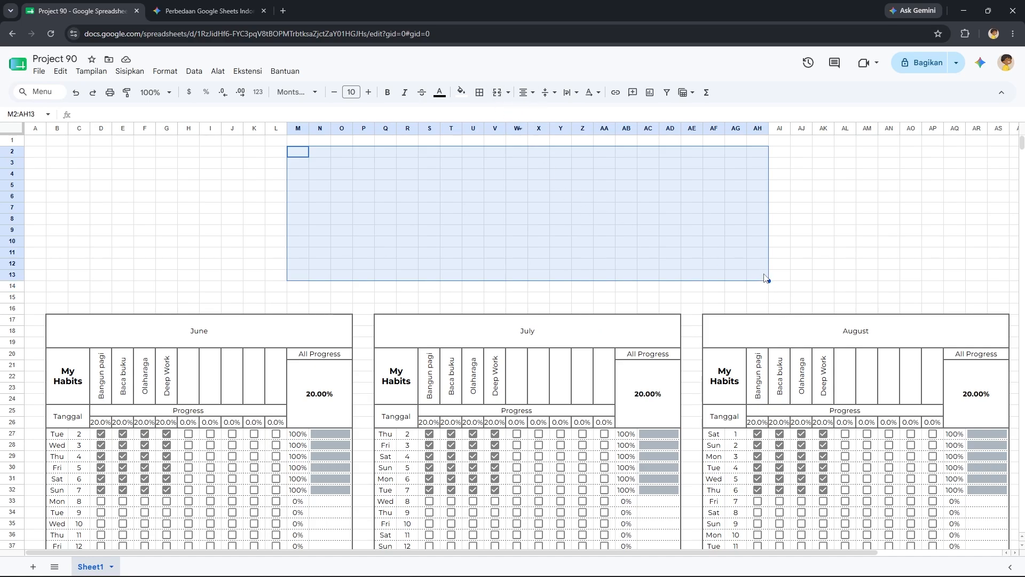
{"action": "left_click", "coordinate": [497, 91]}
Apply a solid outer border around the large merged cell M2:AH13.
{"action": "left_click", "coordinate": [479, 92]}
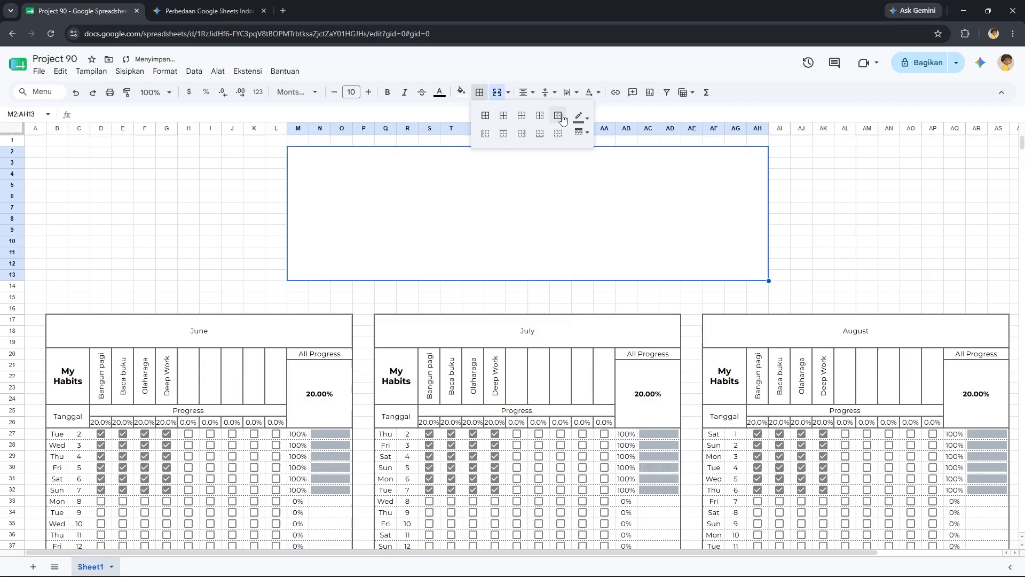
{"action": "left_click", "coordinate": [593, 136]}
{"action": "left_click", "coordinate": [597, 159]}
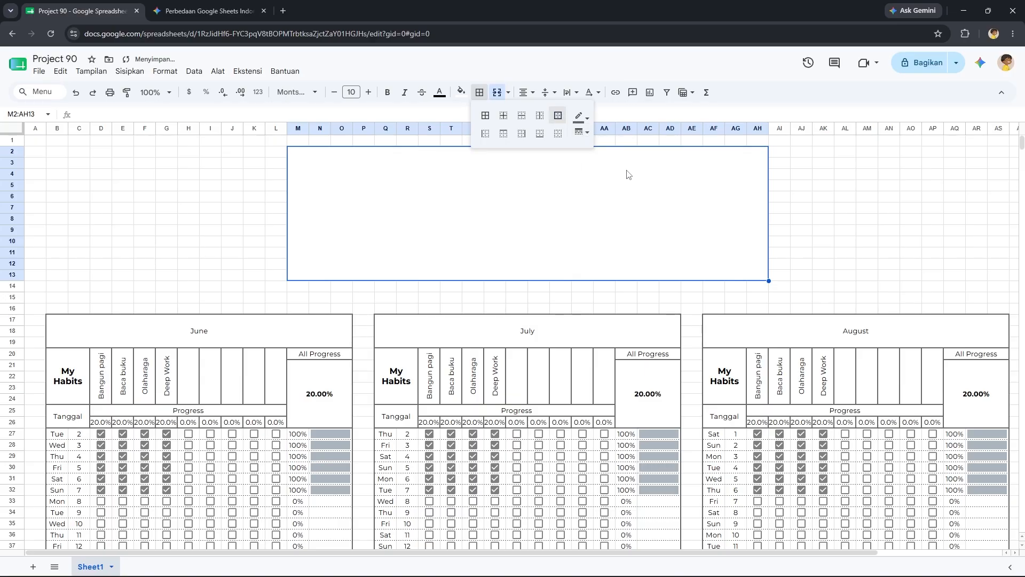
{"action": "left_click", "coordinate": [592, 136]}
{"action": "left_click", "coordinate": [597, 167]}
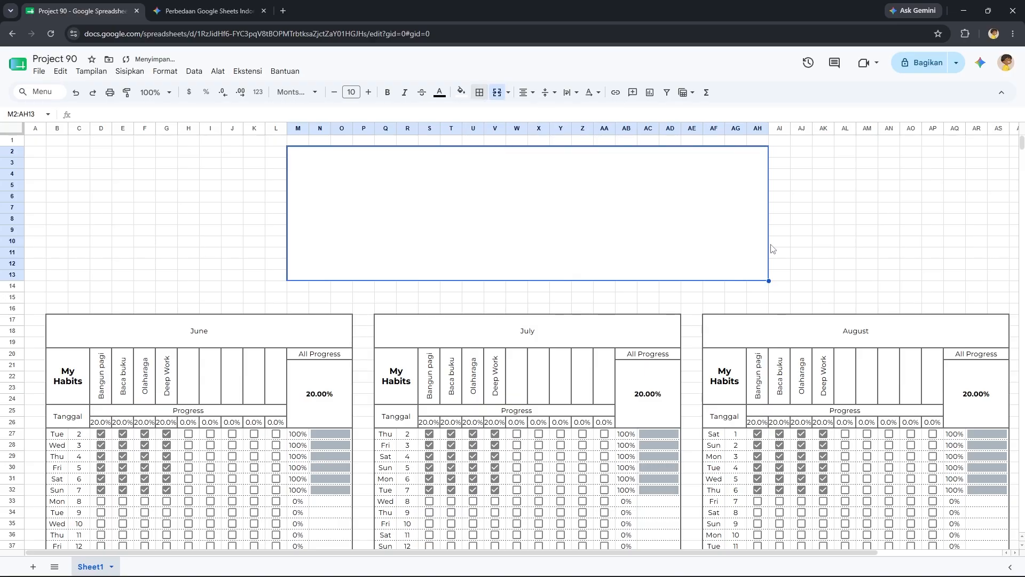
{"action": "left_click", "coordinate": [797, 241]}
Merge M14:N15 into one cell and O14:AH15 into another, directly beneath the large bordered cell.
{"action": "left_click_drag", "start_coordinate": [308, 290], "coordinate": [329, 300]}
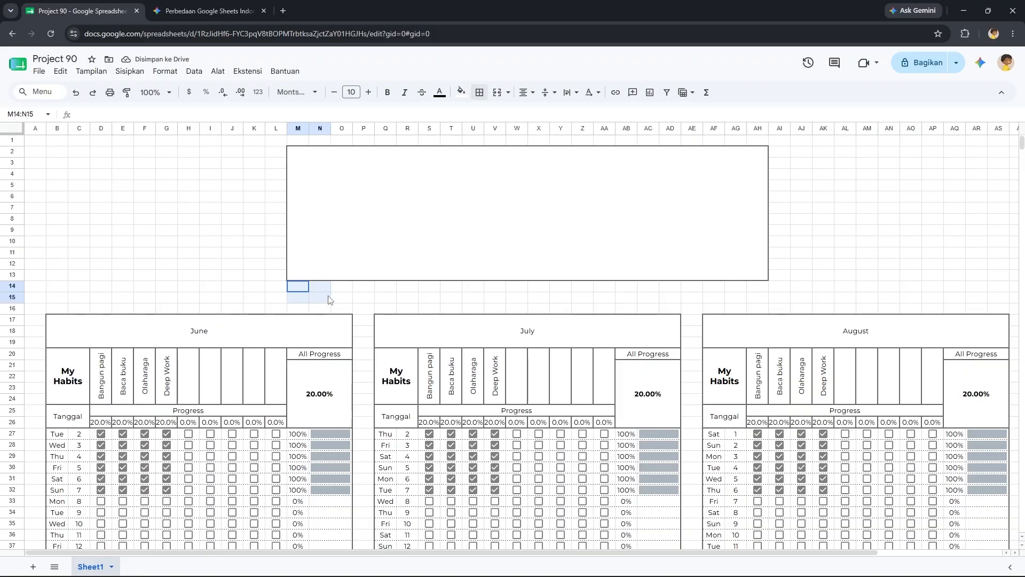
{"action": "left_click", "coordinate": [497, 91]}
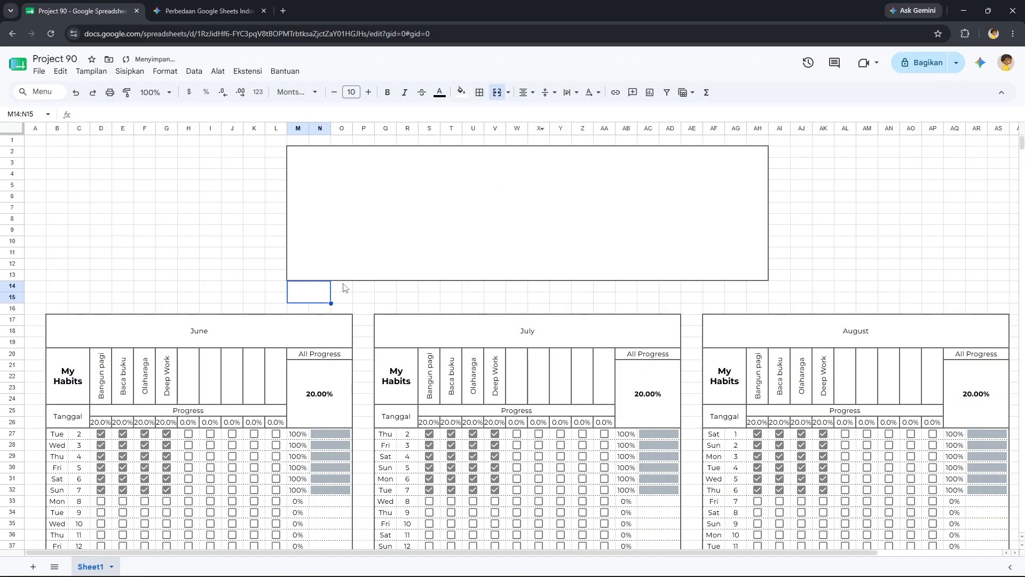
{"action": "left_click_drag", "start_coordinate": [343, 287], "coordinate": [764, 298]}
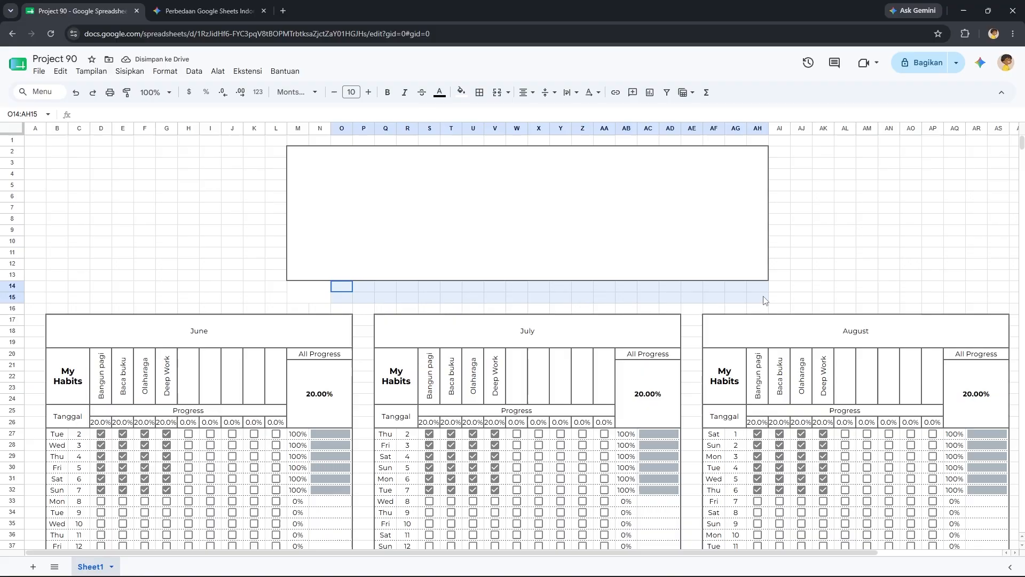
{"action": "left_click", "coordinate": [496, 93]}
Select both merged cells beneath the large box, M14:AH15, for border formatting.
{"action": "left_click_drag", "start_coordinate": [316, 291], "coordinate": [345, 295]}
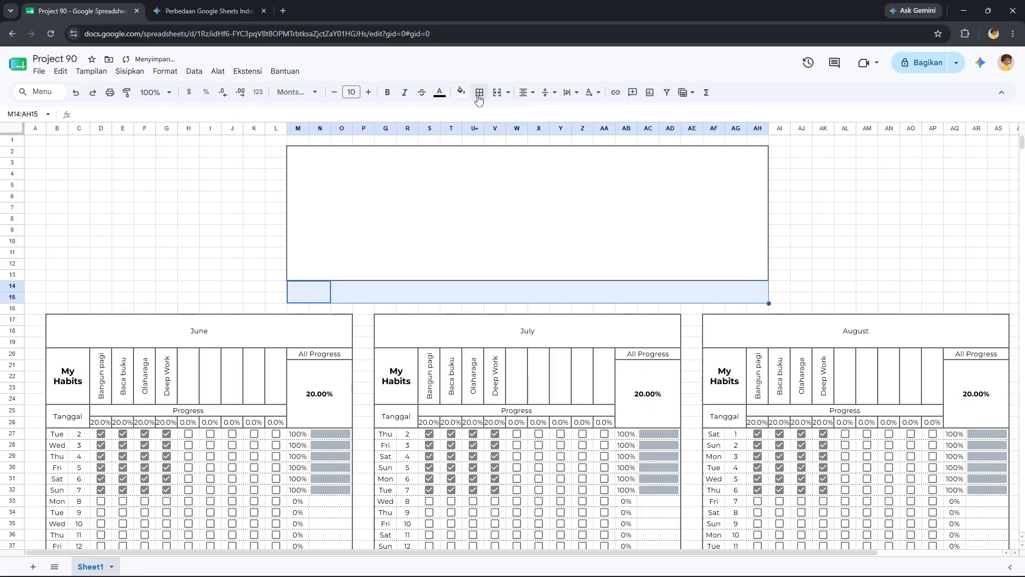
Apply all borders to the range M14:AH15 below the large merged box.
{"action": "left_click", "coordinate": [477, 97]}
{"action": "left_click", "coordinate": [486, 116]}
{"action": "left_click", "coordinate": [240, 266]}
Enter =IFERROR(SUM(M21,AB21,AQ21)/3,0) in the merged cell M14:N15 and format it as a percentage.
{"action": "left_click", "coordinate": [299, 291]}
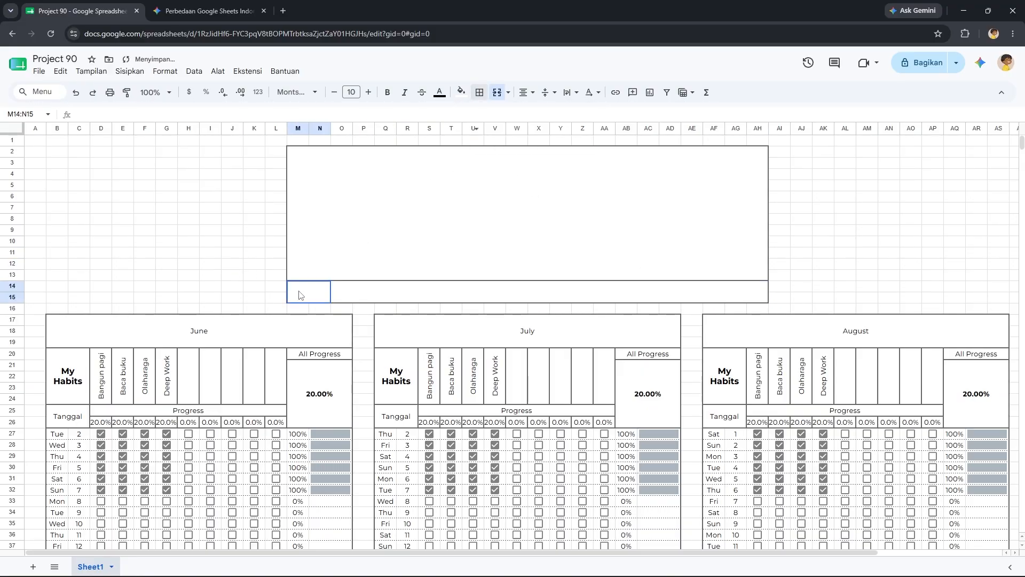
{"action": "double_click", "coordinate": [318, 291]}
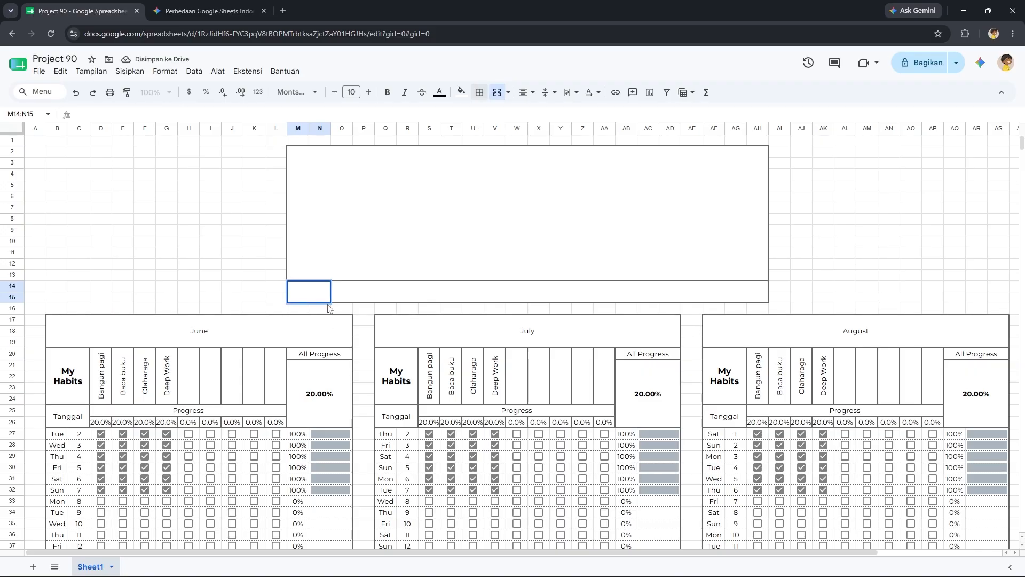
{"action": "type", "text": "=IFERROR(s"}
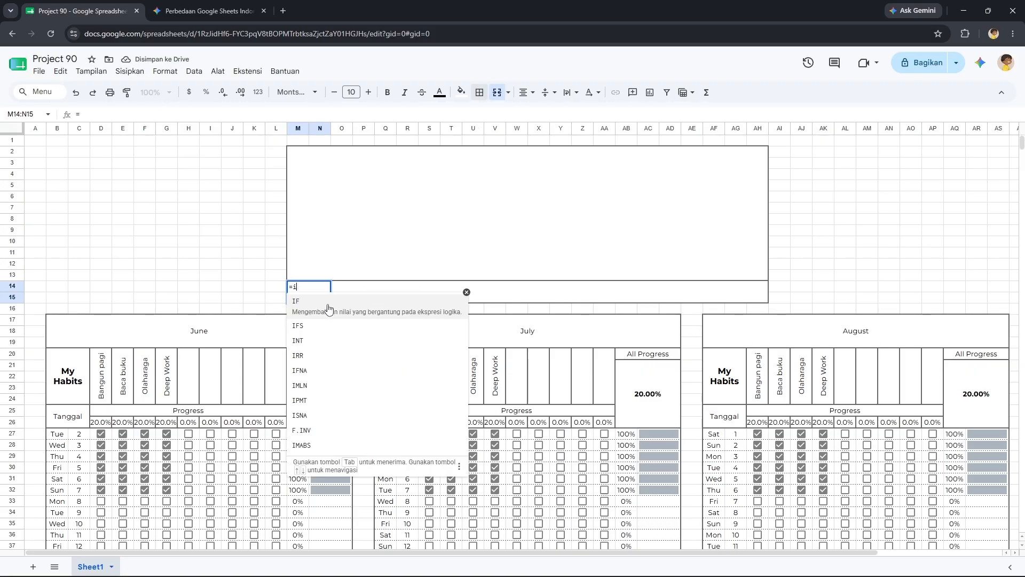
{"action": "type", "text": "um"}
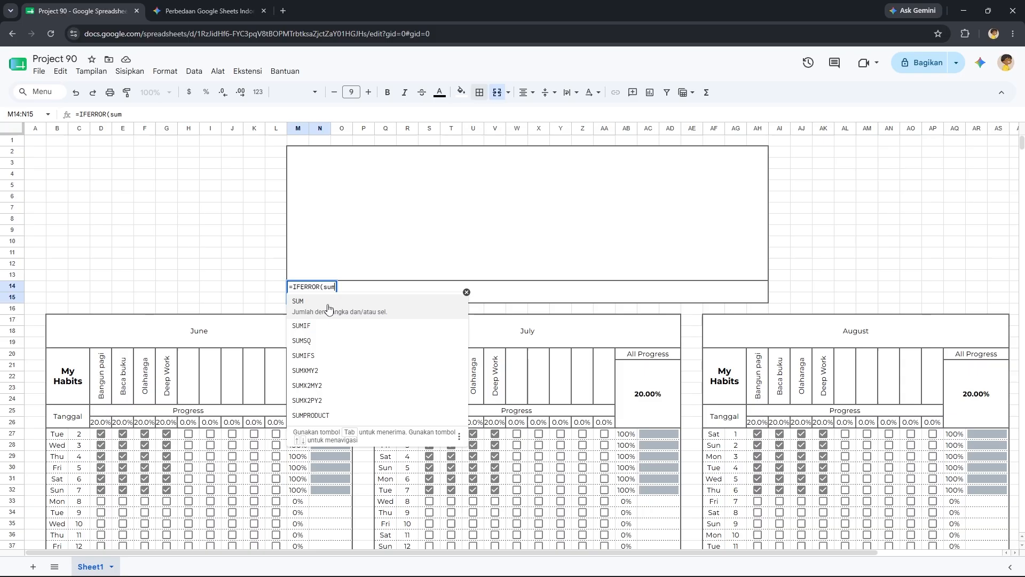
{"action": "key", "text": "Tab"}
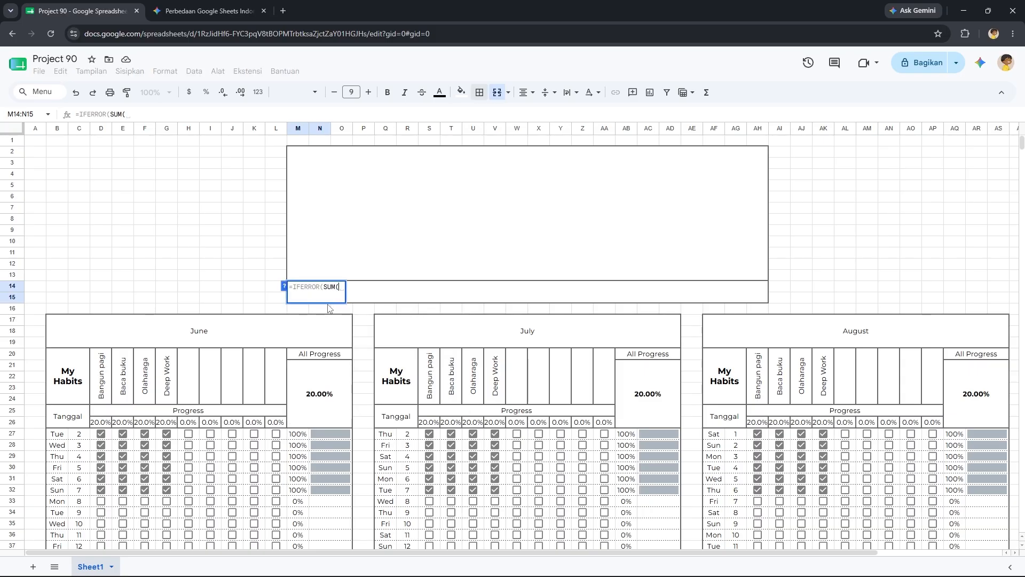
{"action": "left_click", "coordinate": [320, 391]}
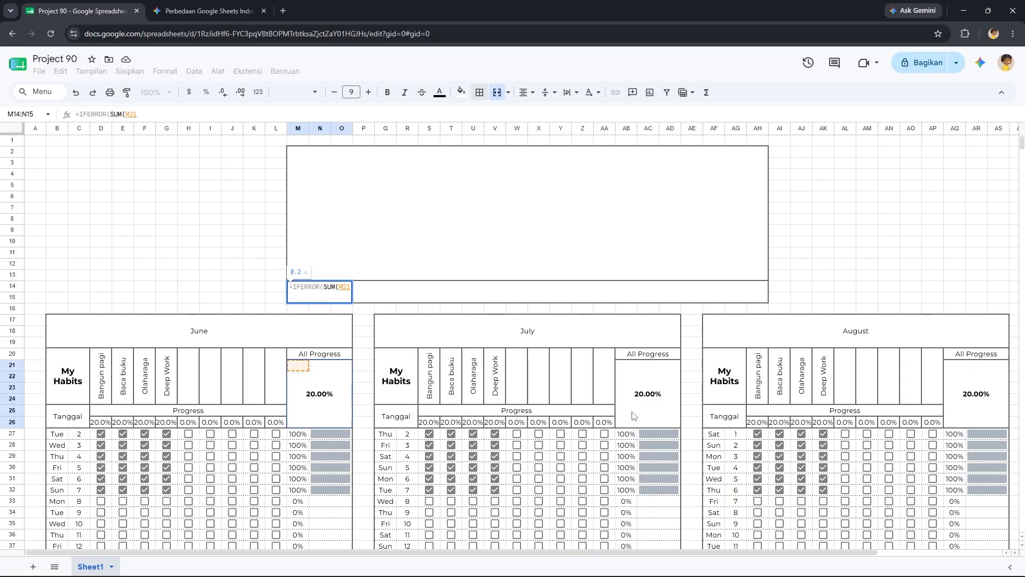
{"action": "left_click", "coordinate": [661, 395], "text": "ctrl"}
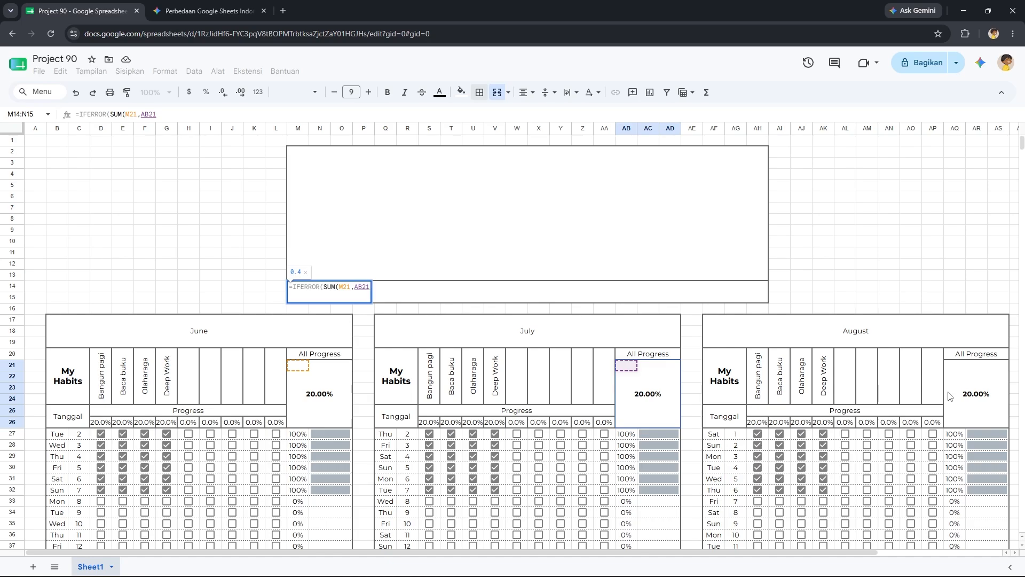
{"action": "left_click", "coordinate": [965, 398], "text": "ctrl"}
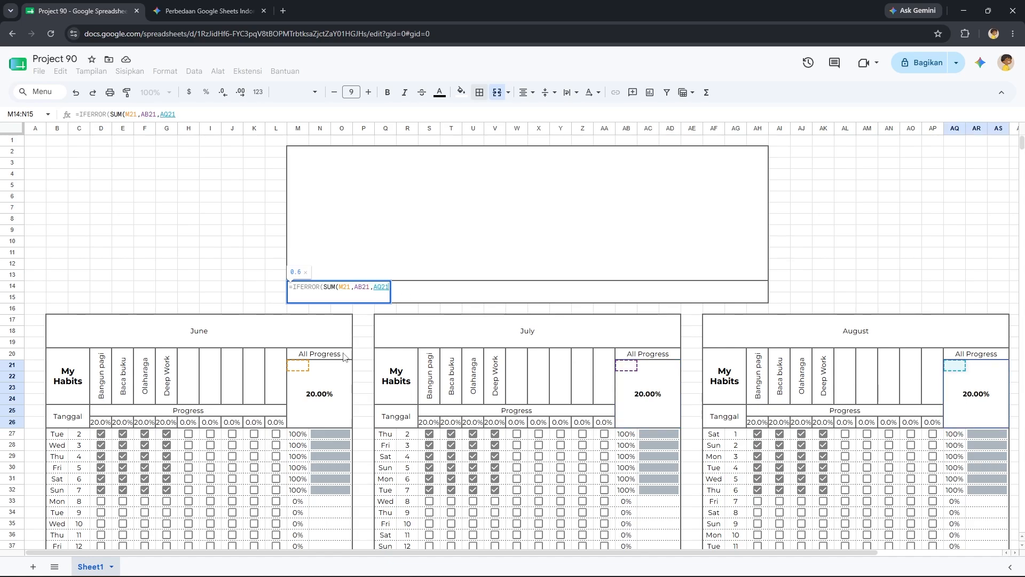
{"action": "type", "text": ")"}
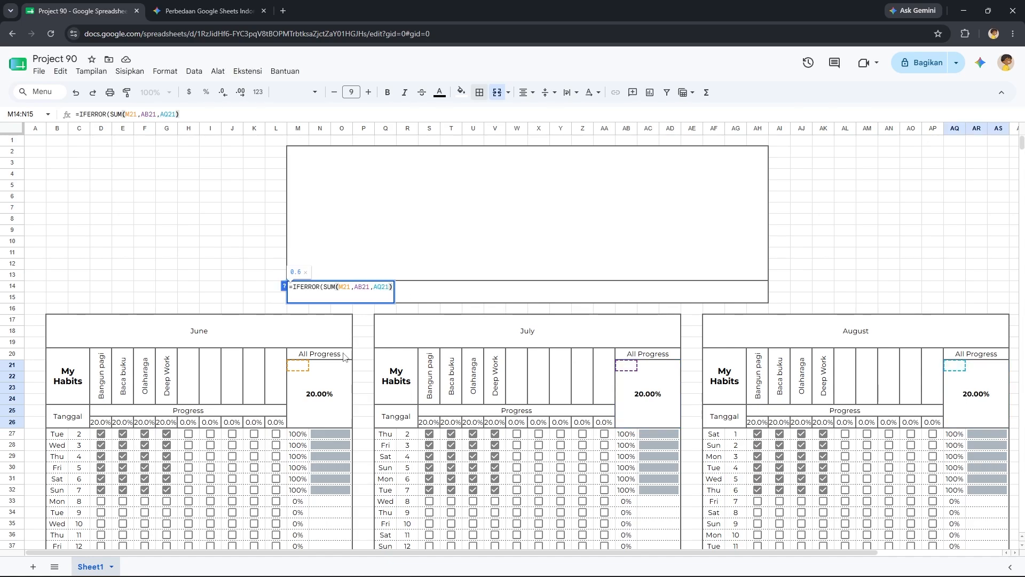
{"action": "type", "text": "/3"}
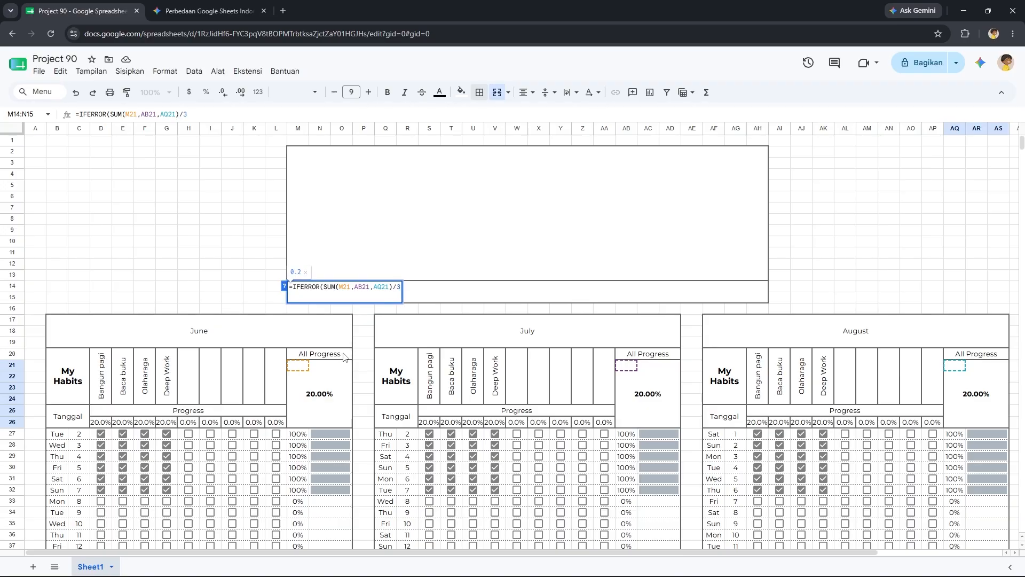
{"action": "type", "text": ",0)"}
{"action": "key", "text": "Return"}
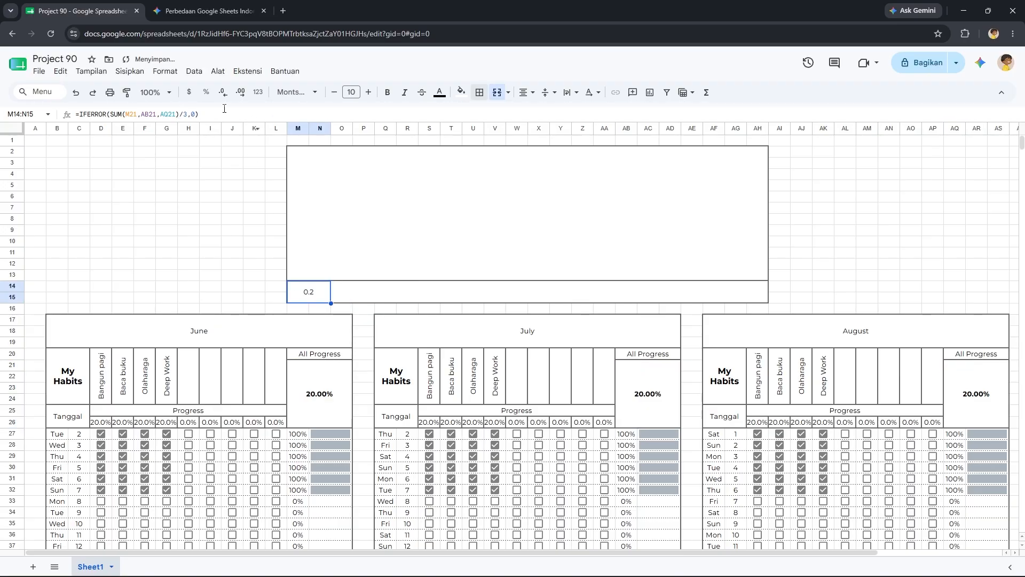
{"action": "left_click", "coordinate": [206, 92]}
Examine the overall progress percentage against the June, July and August habit checklists.
{"action": "left_click", "coordinate": [188, 439]}
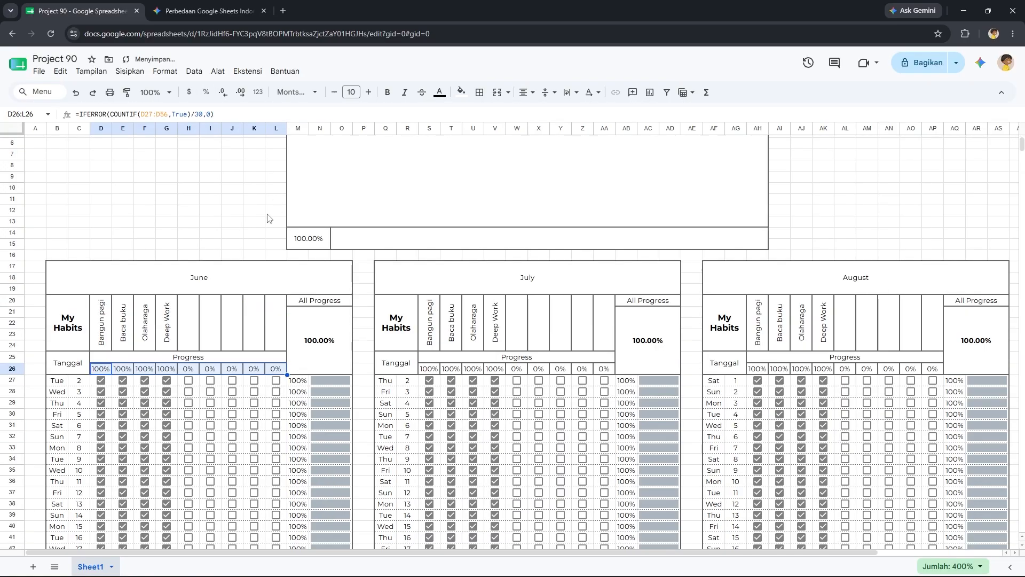
{"action": "left_click", "coordinate": [263, 219]}
{"action": "scroll", "coordinate": [275, 297], "scroll_direction": "up", "scroll_amount": 1}
{"action": "scroll", "coordinate": [267, 332], "scroll_direction": "down", "scroll_amount": 3}
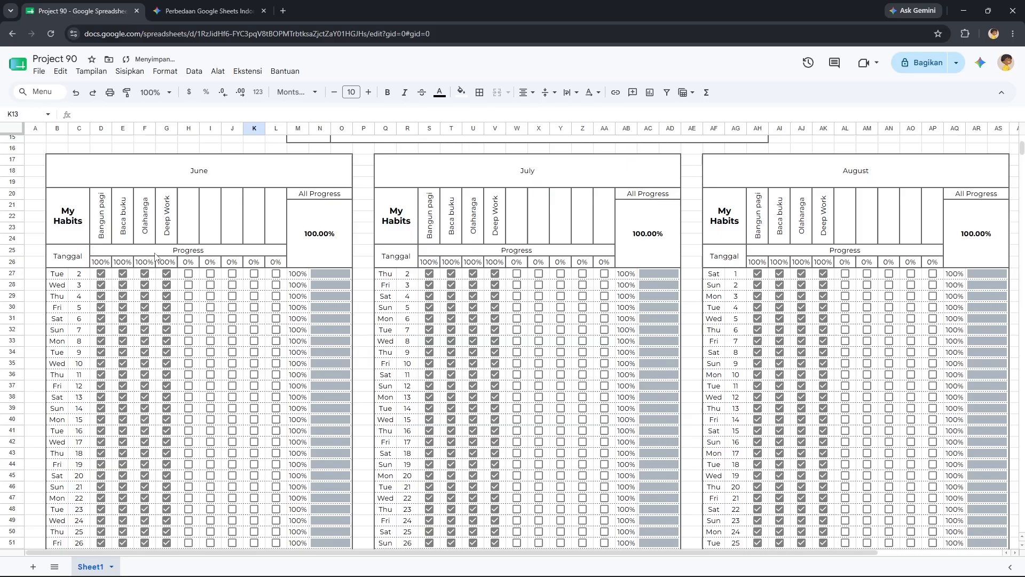
{"action": "scroll", "coordinate": [342, 315], "scroll_direction": "up", "scroll_amount": 2}
{"action": "left_click", "coordinate": [302, 239]}
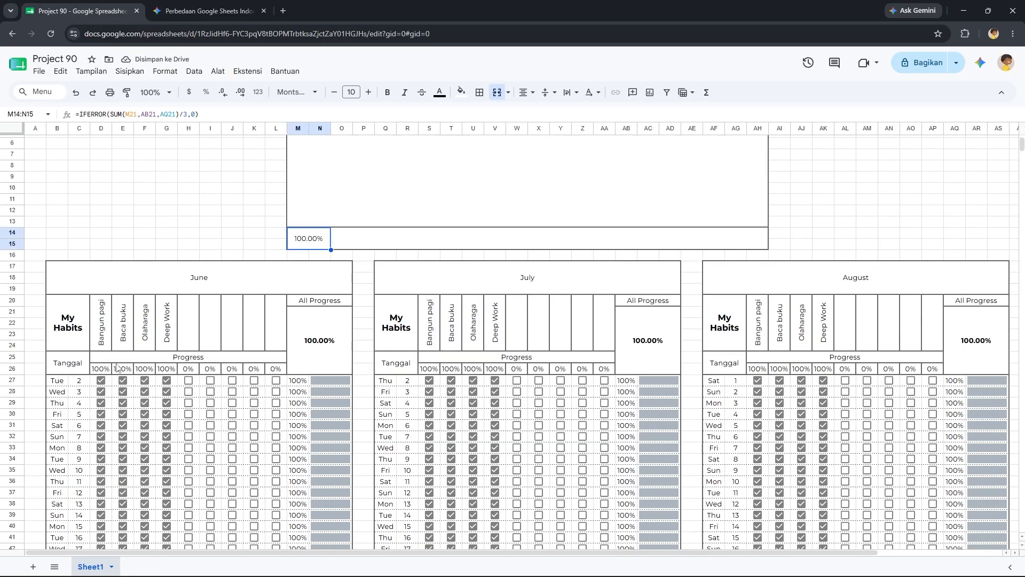
{"action": "scroll", "coordinate": [312, 395], "scroll_direction": "down", "scroll_amount": 4}
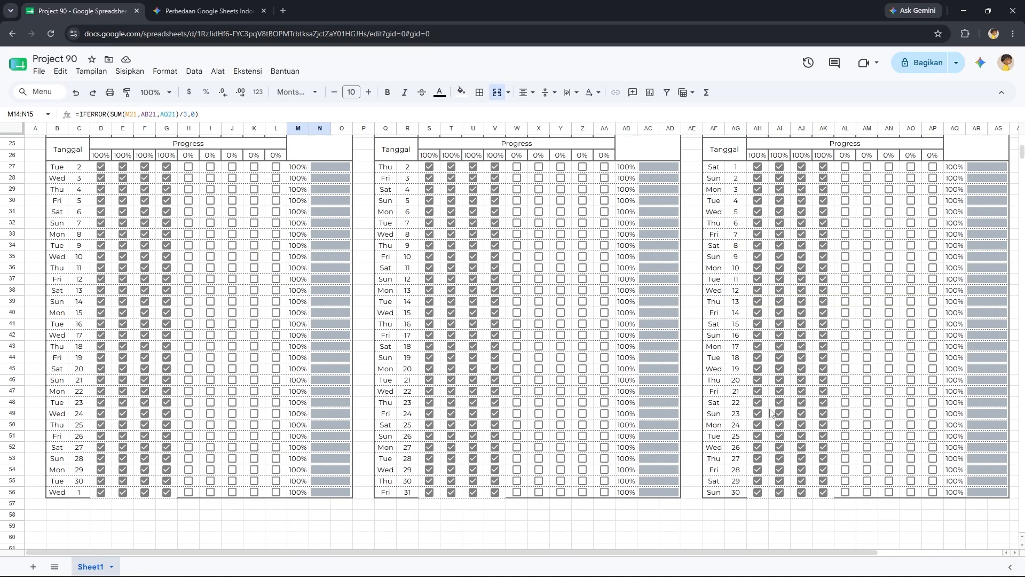
{"action": "scroll", "coordinate": [770, 412], "scroll_direction": "up", "scroll_amount": 5}
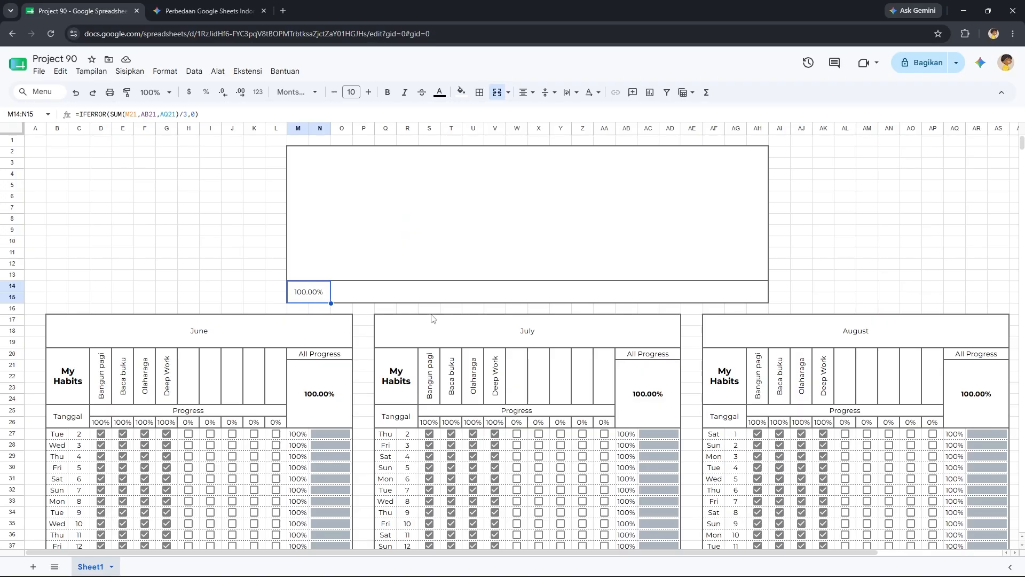
Insert image 1 from the Tree folder into the merged cell M2:AH13.
{"action": "left_click", "coordinate": [405, 303]}
{"action": "left_click", "coordinate": [610, 223]}
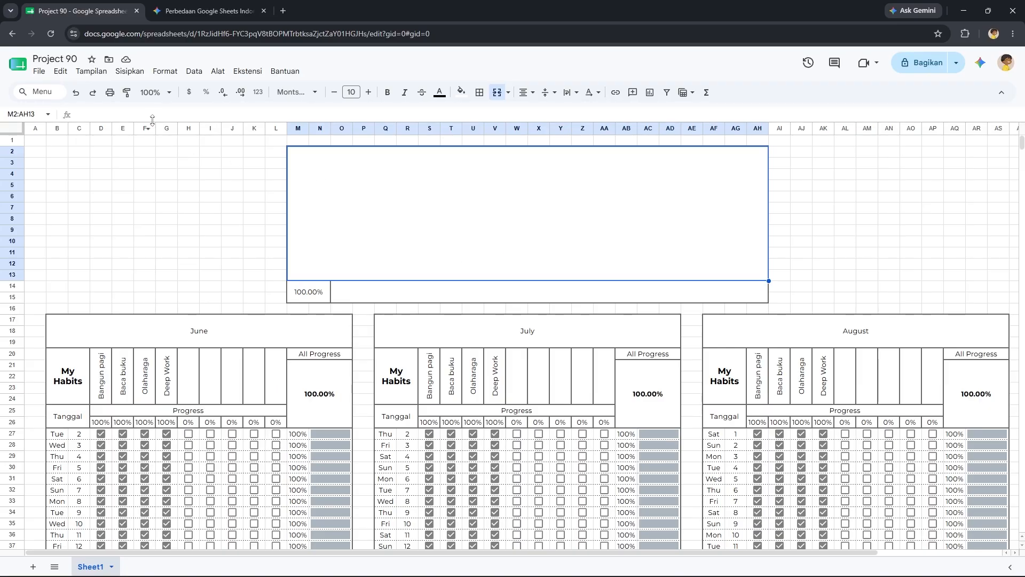
{"action": "left_click", "coordinate": [92, 72]}
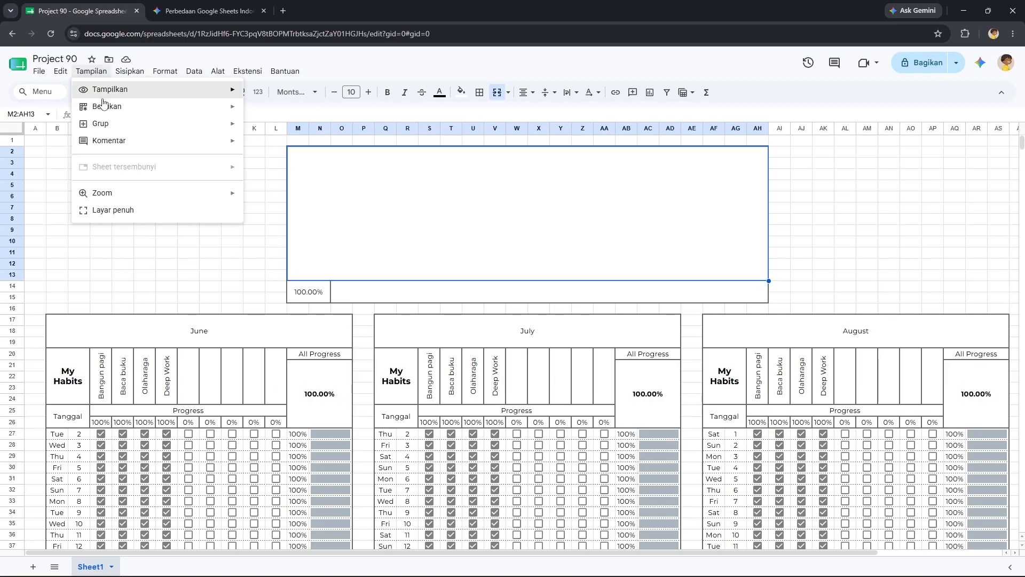
{"action": "mouse_move", "coordinate": [130, 71]}
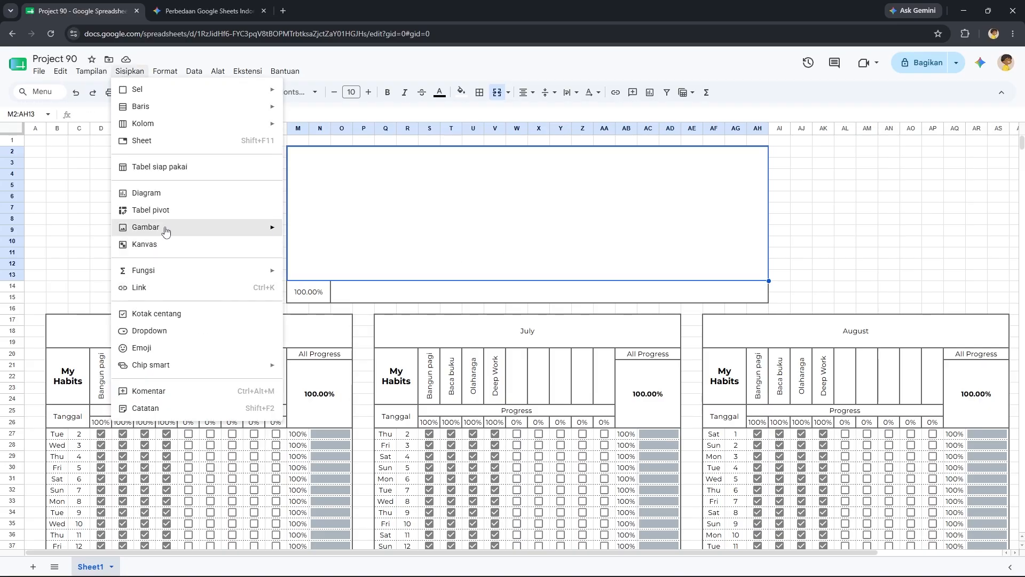
{"action": "mouse_move", "coordinate": [160, 228]}
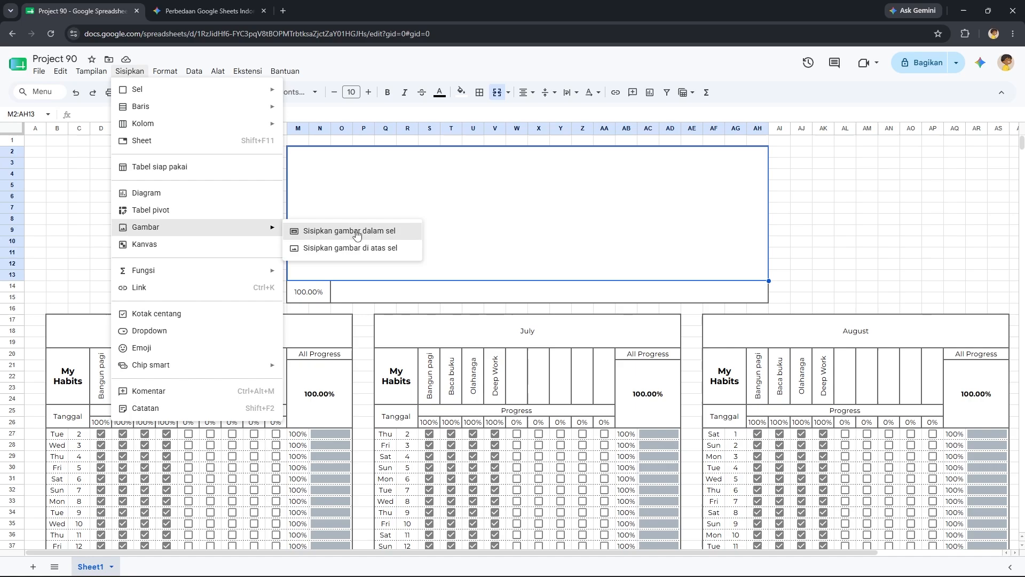
{"action": "left_click", "coordinate": [382, 252]}
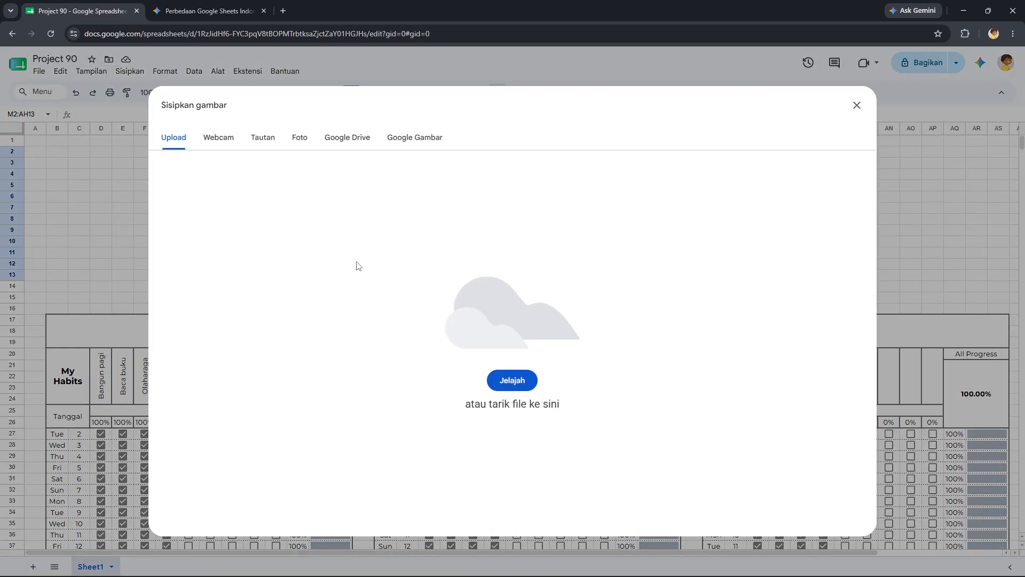
{"action": "left_click", "coordinate": [514, 380]}
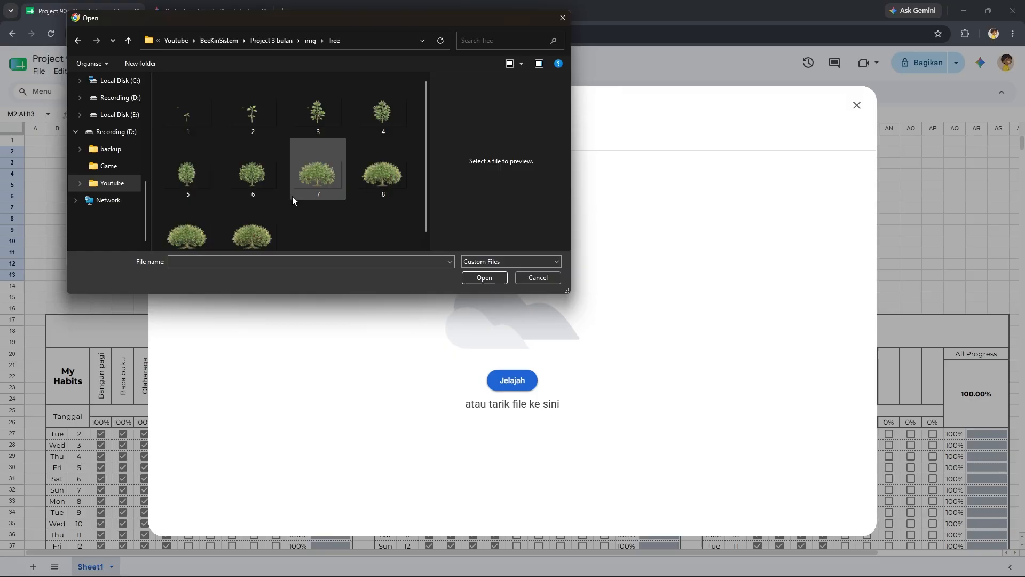
{"action": "left_click", "coordinate": [255, 216]}
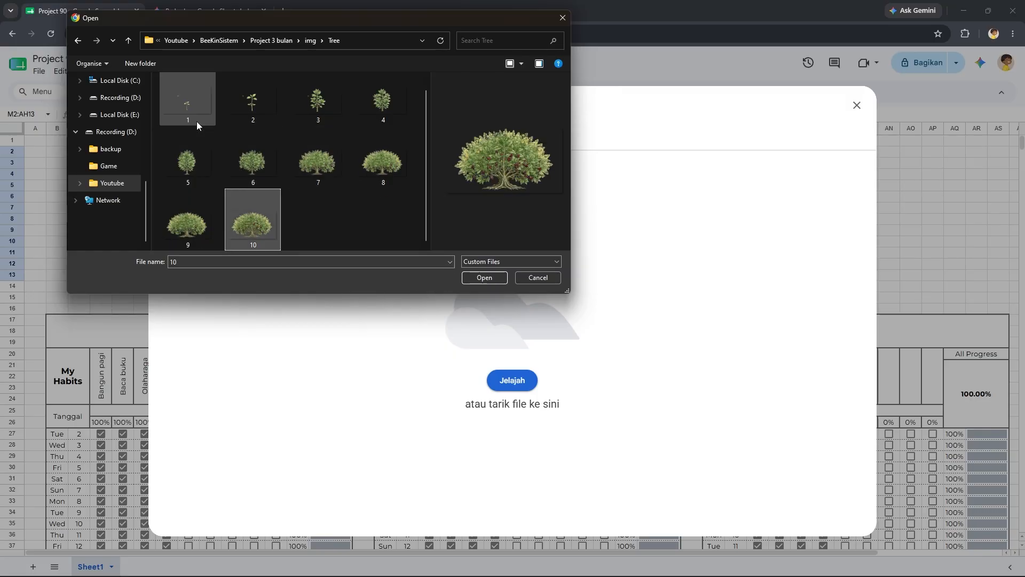
{"action": "left_click", "coordinate": [182, 105]}
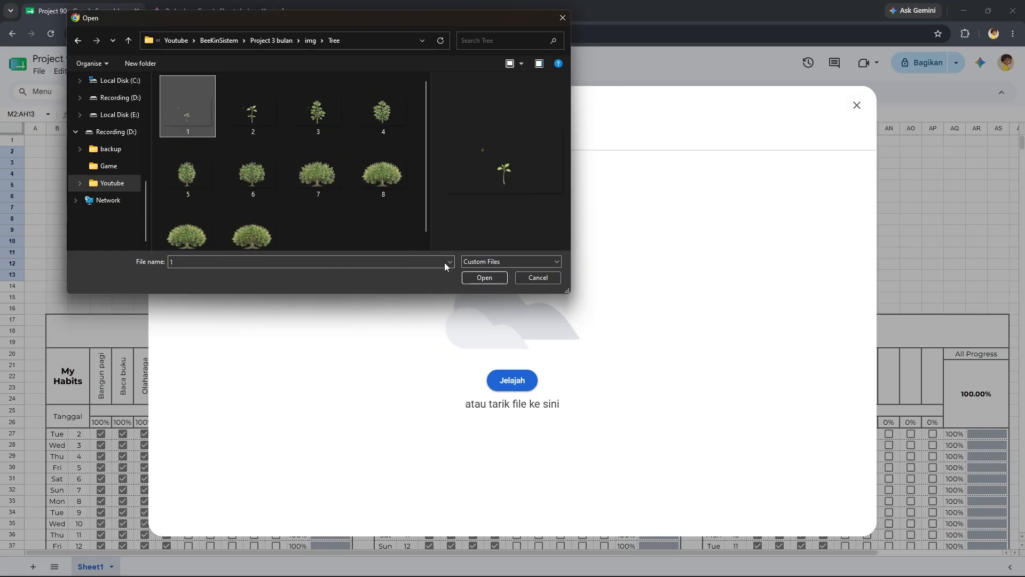
{"action": "left_click", "coordinate": [485, 278]}
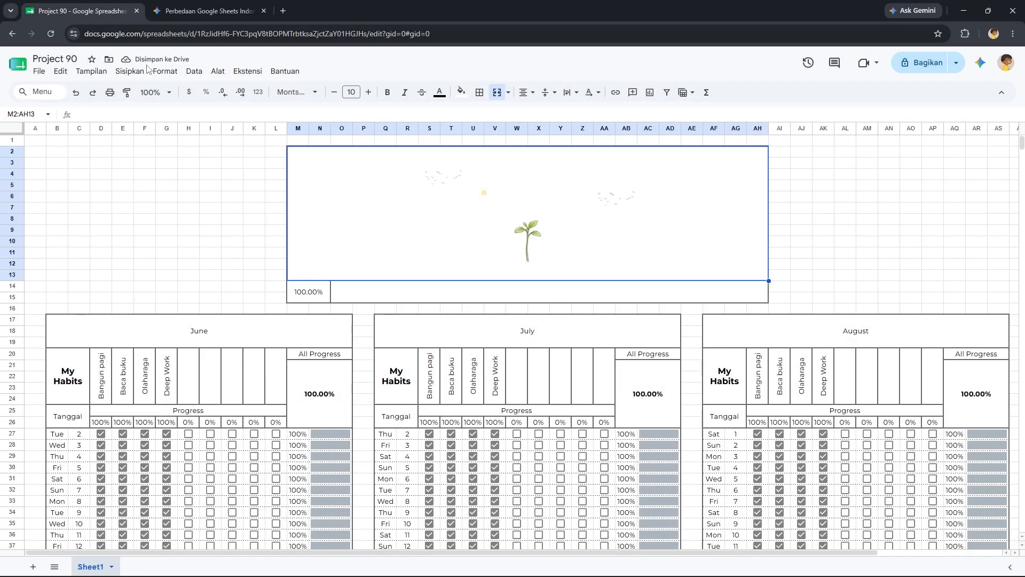
Insert image 10 from the Tree folder into the merged cell M2:AH13, replacing the seedling picture.
{"action": "left_click", "coordinate": [130, 71]}
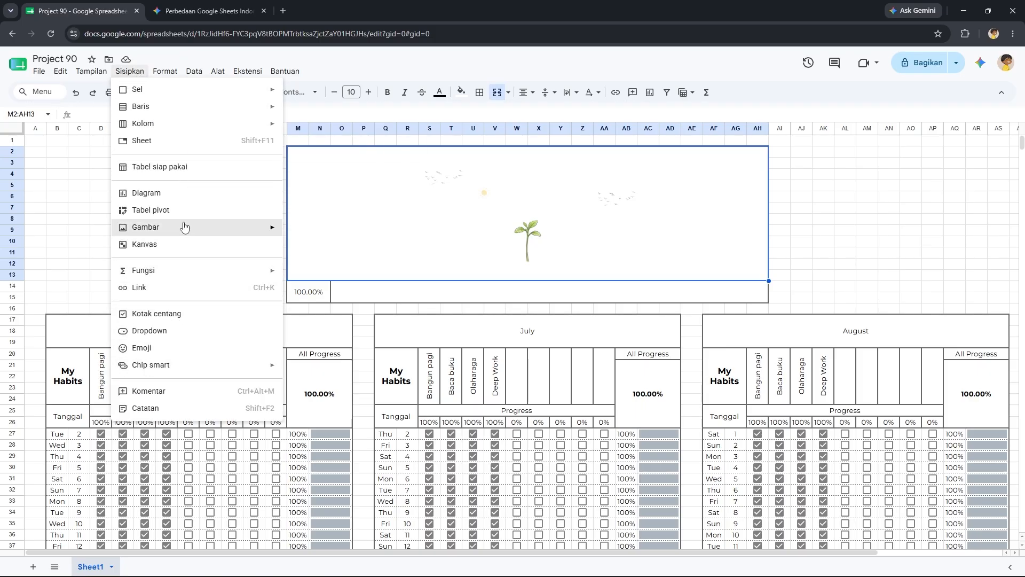
{"action": "mouse_move", "coordinate": [184, 227]}
{"action": "left_click", "coordinate": [358, 229]}
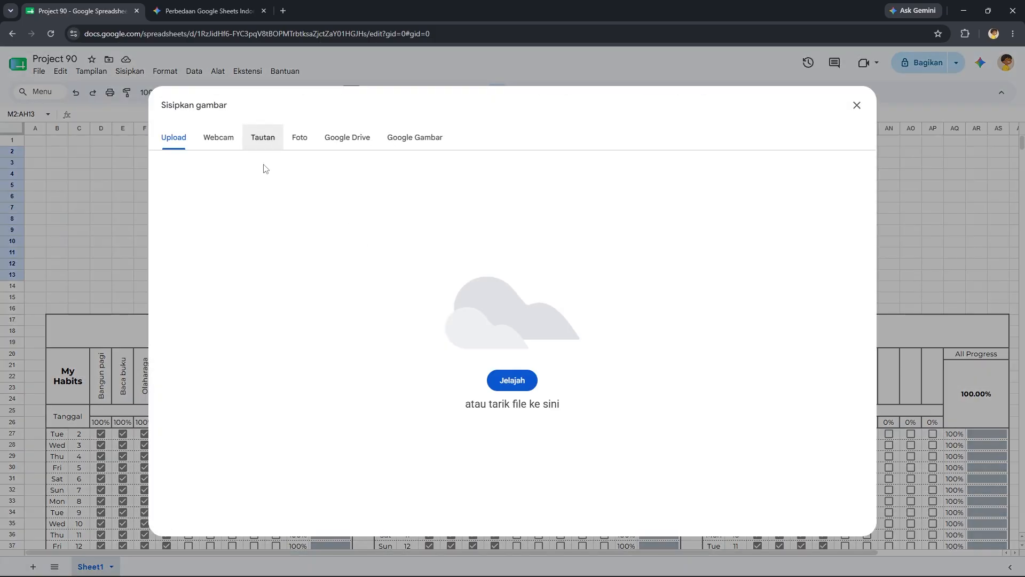
{"action": "left_click", "coordinate": [512, 380]}
{"action": "left_click", "coordinate": [267, 240]}
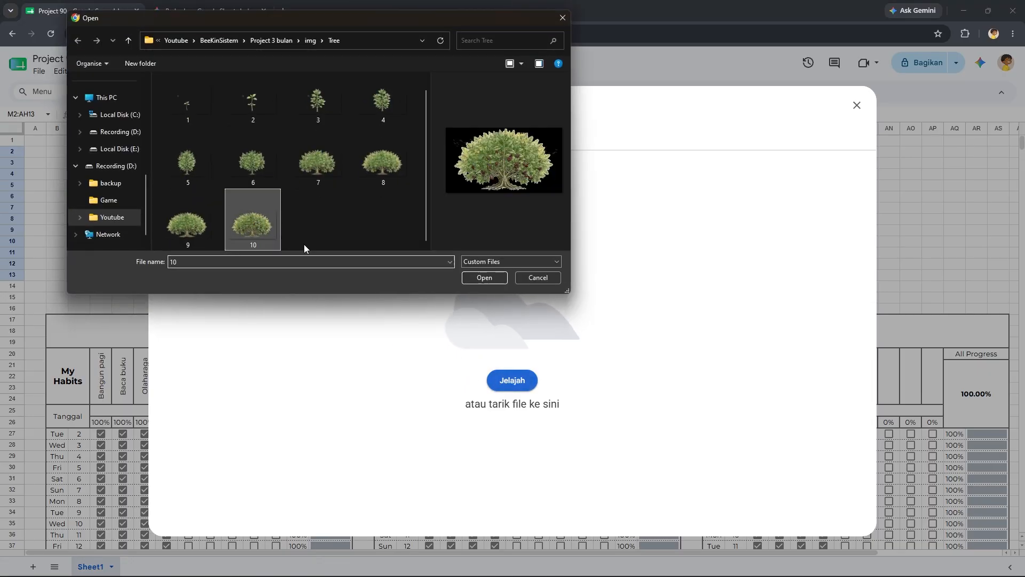
{"action": "left_click", "coordinate": [483, 277]}
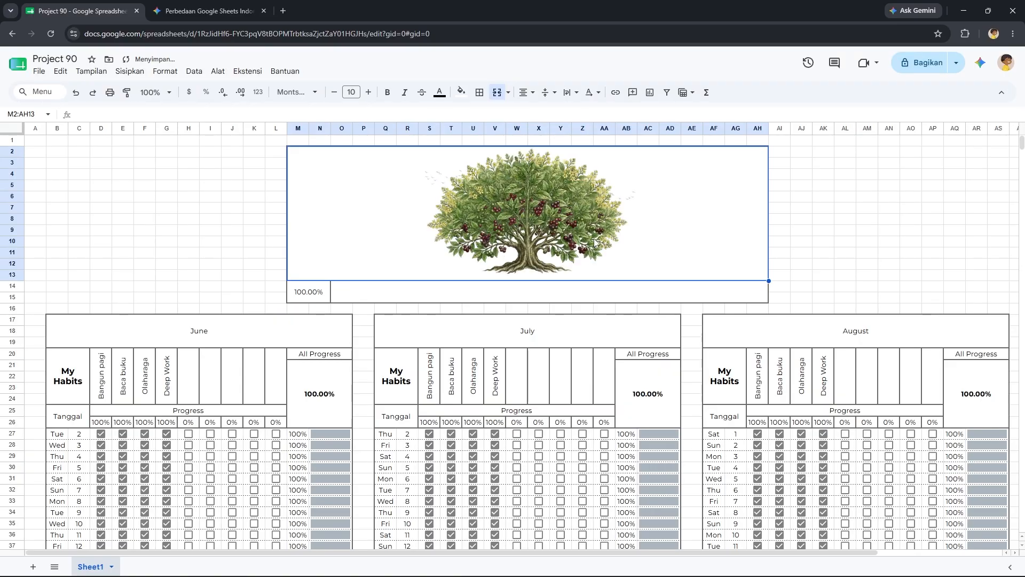
Copy the SPARKLINE bar formula text from N27:O27 into the merged cell O14:AH15.
{"action": "left_click", "coordinate": [618, 300]}
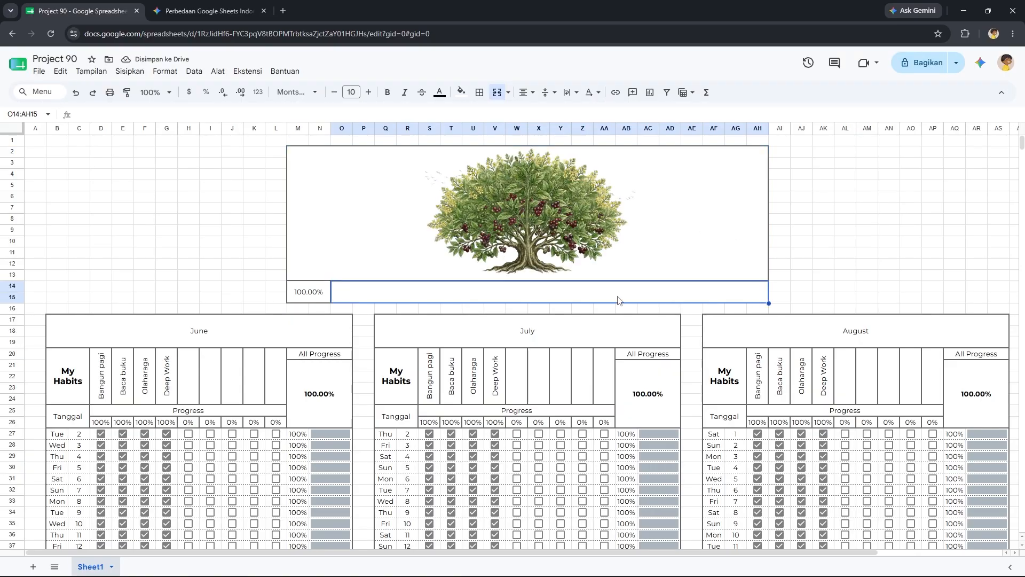
{"action": "left_click", "coordinate": [343, 435]}
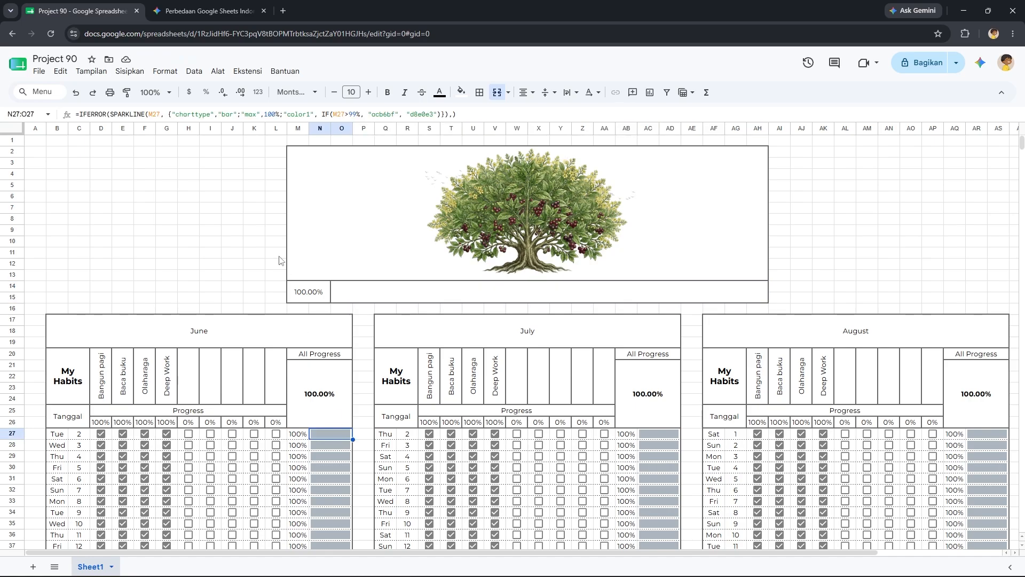
{"action": "left_click", "coordinate": [233, 115]}
{"action": "key", "text": "ctrl+a"}
{"action": "key", "text": "ctrl+c"}
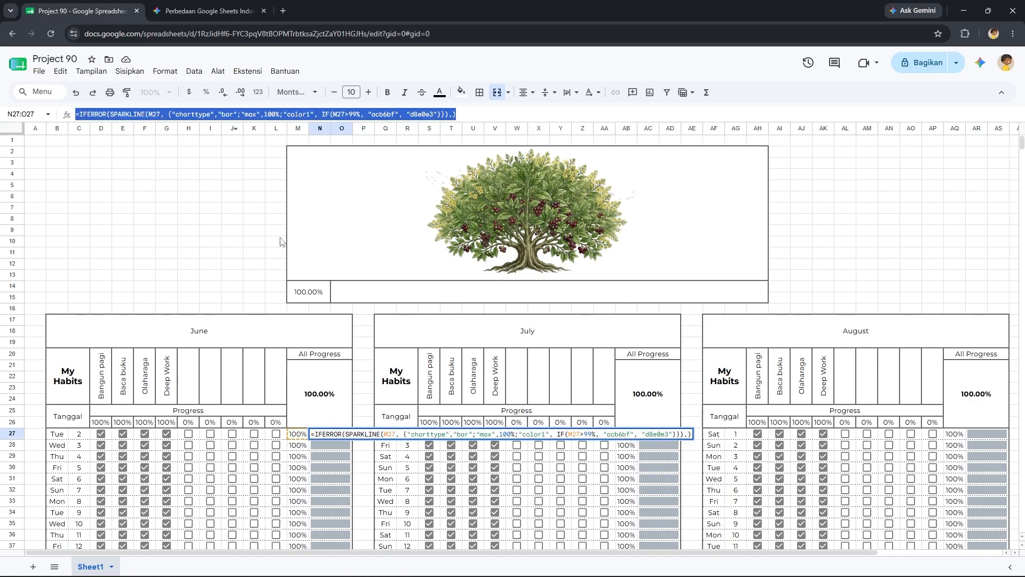
{"action": "left_click", "coordinate": [371, 300]}
{"action": "key", "text": "ctrl+v"}
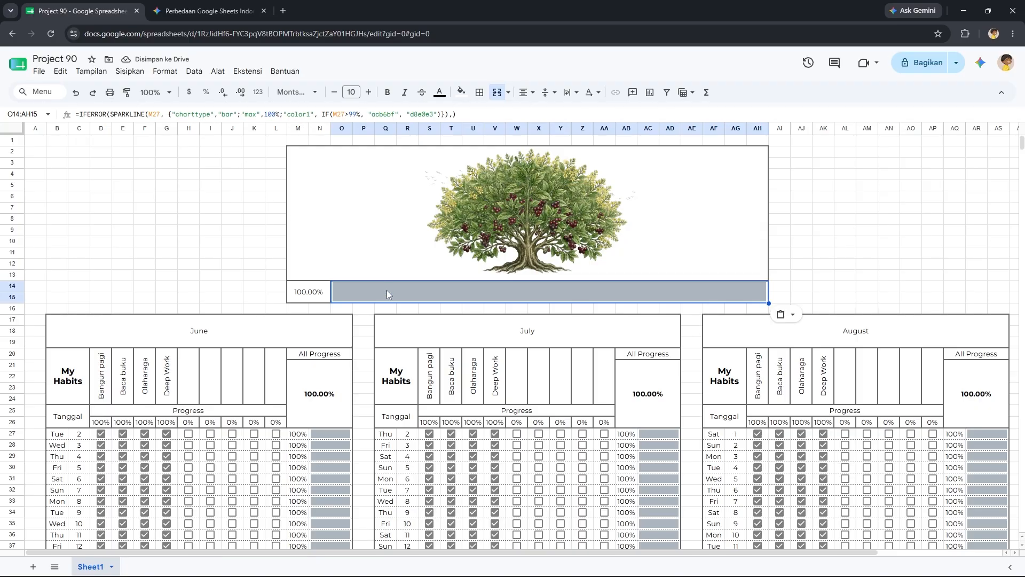
Change both M27 references to M14 in the SPARKLINE formula of merged cell O14:AH15, including the one in the color condition.
{"action": "double_click", "coordinate": [387, 290]}
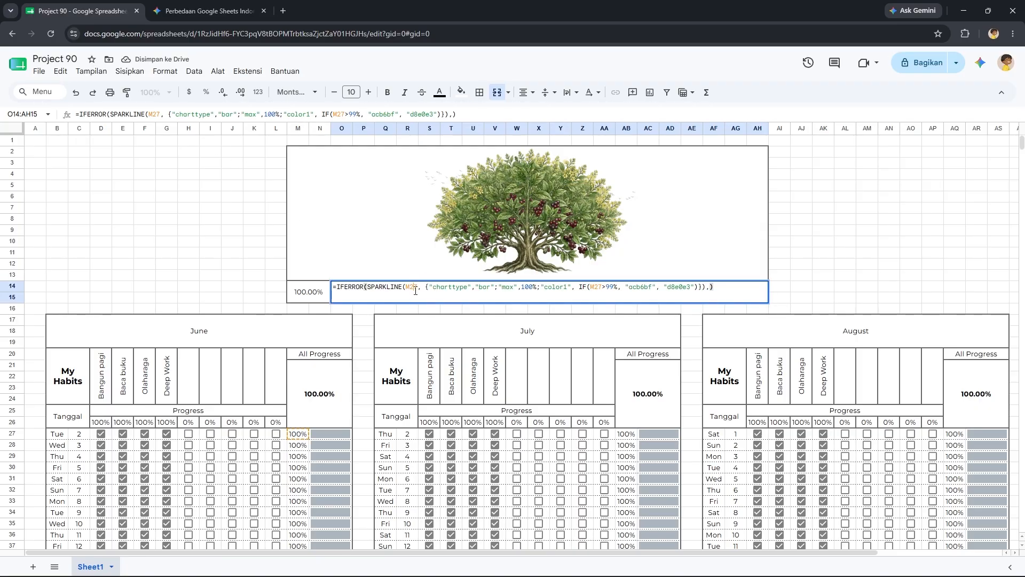
{"action": "left_click", "coordinate": [414, 291]}
{"action": "key", "text": "BackSpace"}
{"action": "key", "text": "BackSpace"}
{"action": "key", "text": "BackSpace"}
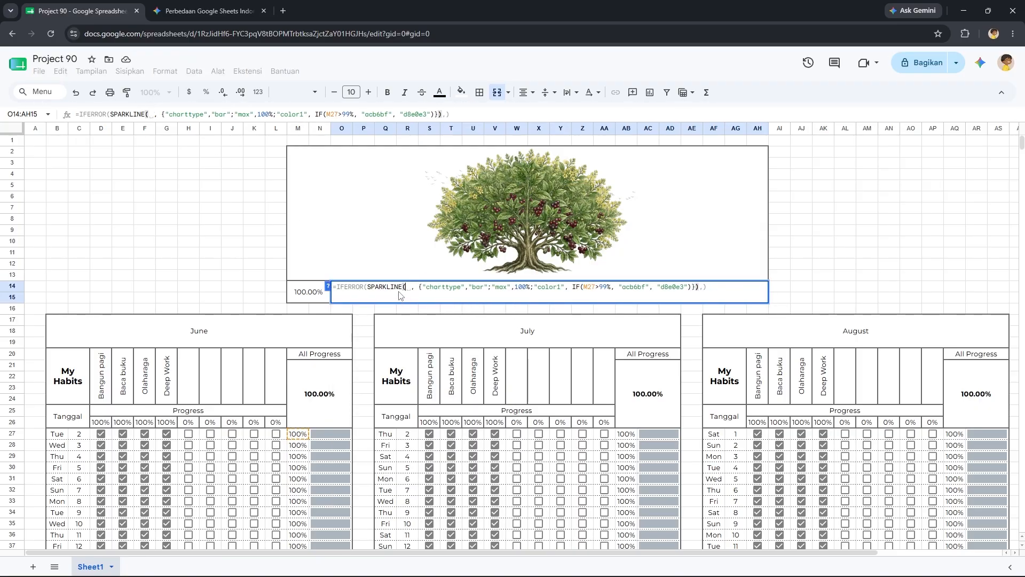
{"action": "left_click", "coordinate": [304, 291]}
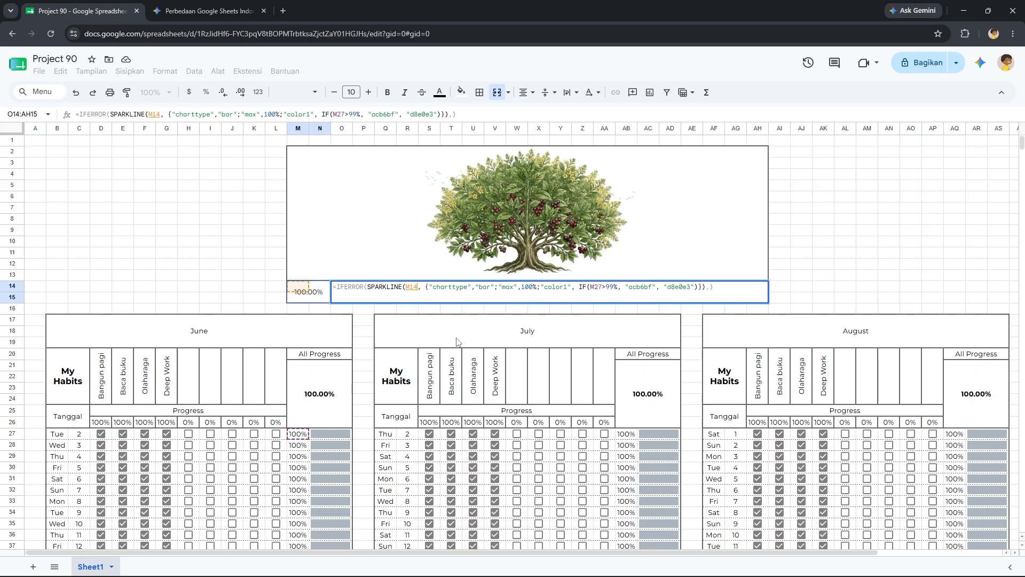
{"action": "left_click", "coordinate": [602, 287]}
{"action": "key", "text": "BackSpace"}
{"action": "key", "text": "BackSpace"}
{"action": "key", "text": "BackSpace"}
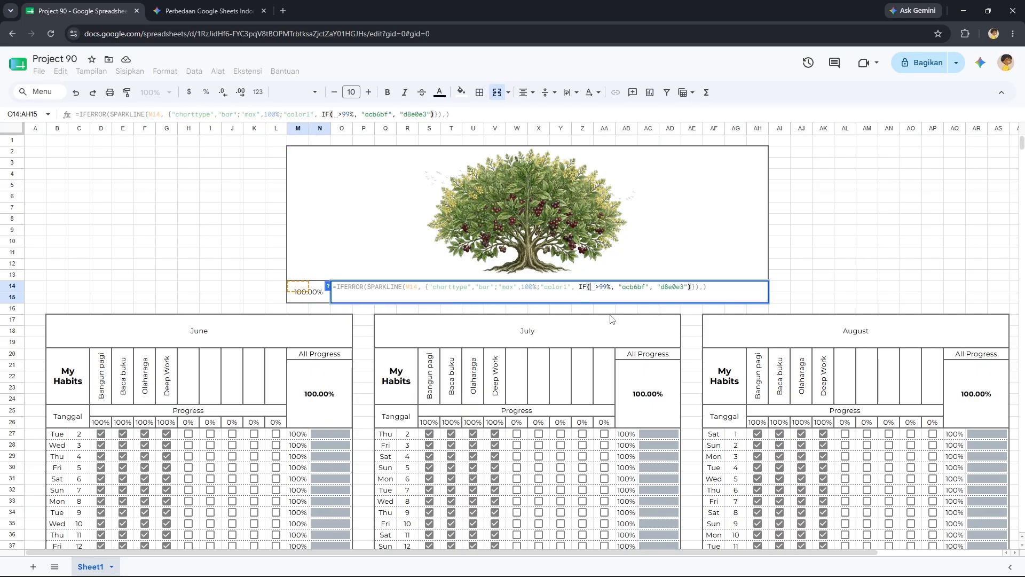
{"action": "left_click", "coordinate": [316, 301]}
{"action": "key", "text": "Return"}
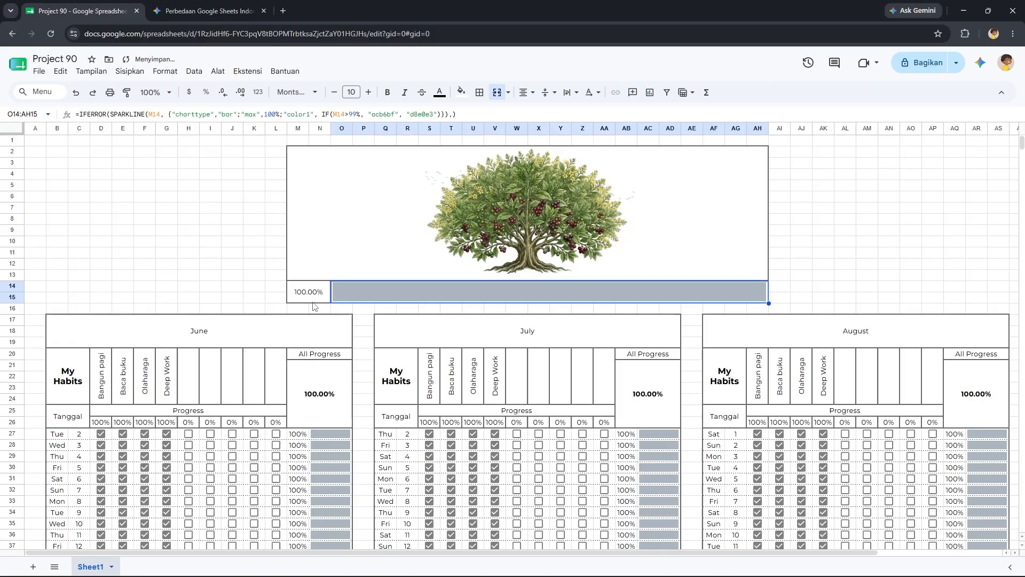
{"action": "left_click", "coordinate": [801, 257]}
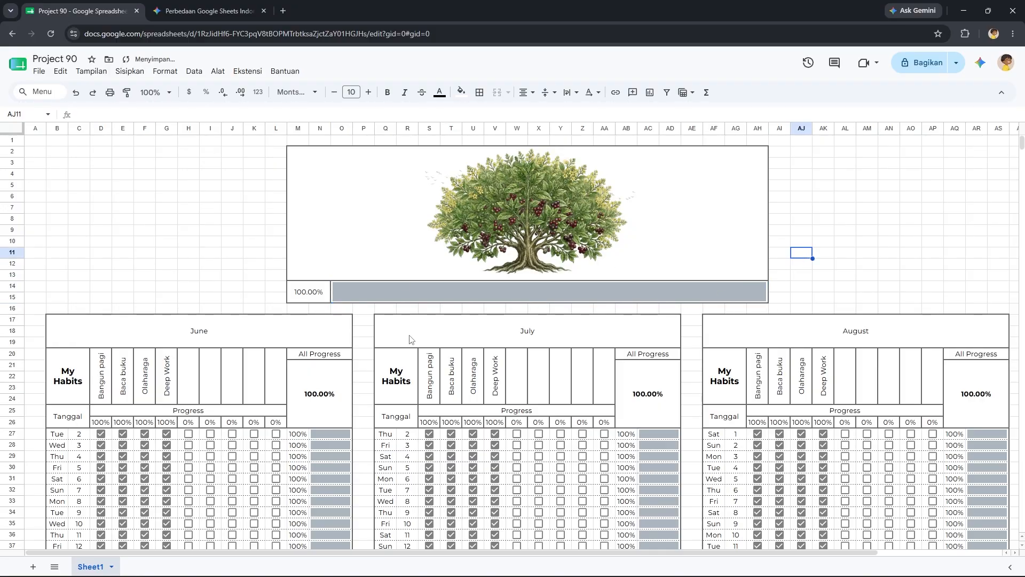
{"action": "scroll", "coordinate": [411, 336], "scroll_direction": "down", "scroll_amount": 3}
{"action": "left_click", "coordinate": [166, 273]}
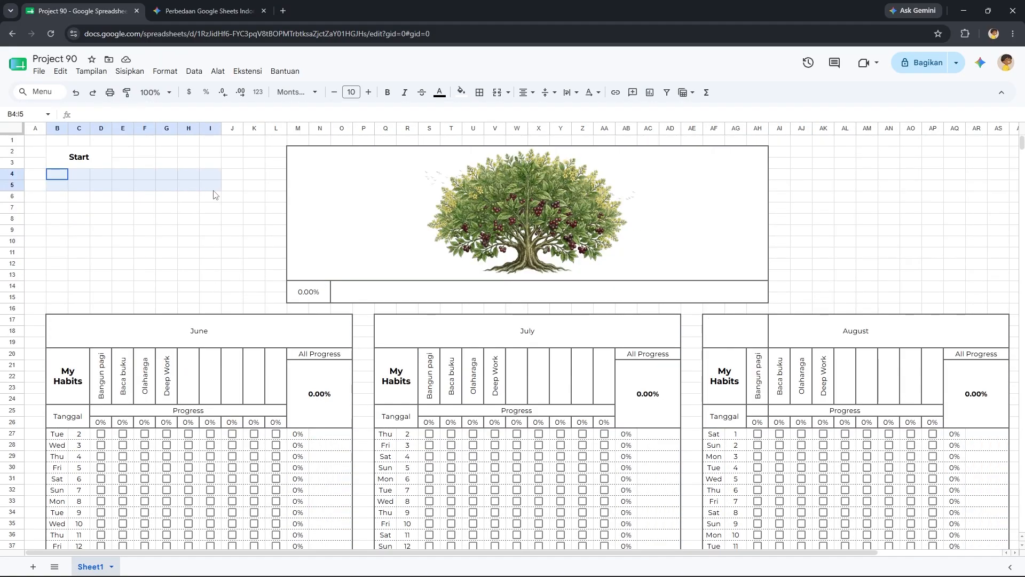
{"action": "left_click_drag", "start_coordinate": [217, 191], "coordinate": [256, 199]}
{"action": "left_click", "coordinate": [497, 92]}
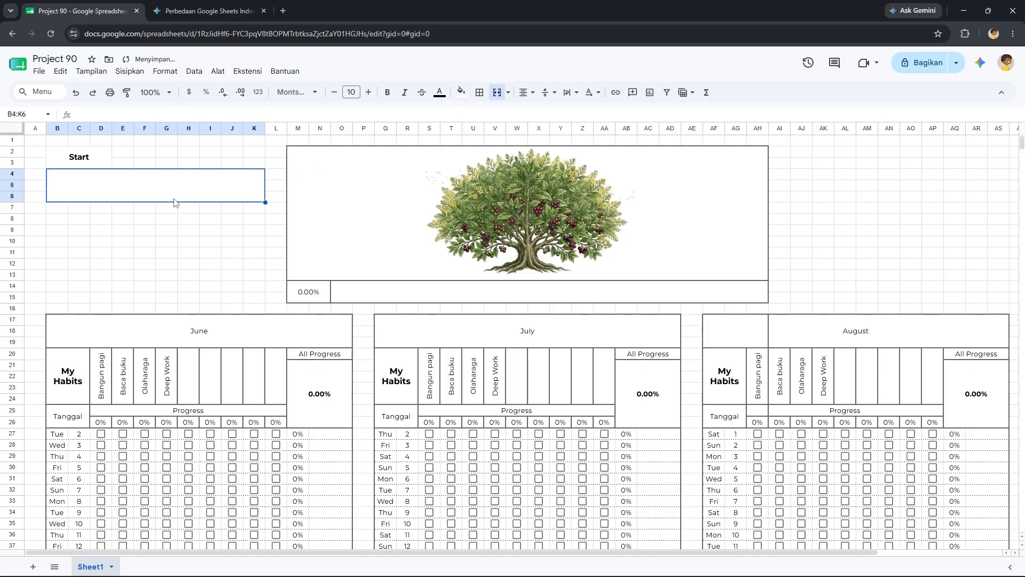
{"action": "left_click", "coordinate": [128, 219]}
{"action": "left_click", "coordinate": [144, 192]}
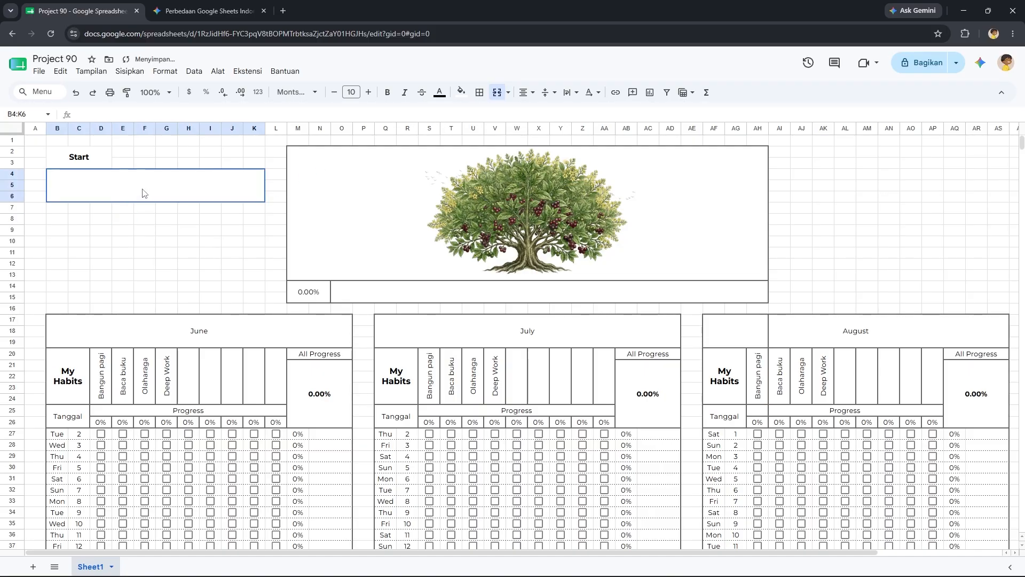
{"action": "left_click", "coordinate": [497, 92]}
Merge cells B4:D6 into one cell and E4:J6 into another below the Start label.
{"action": "left_click_drag", "start_coordinate": [57, 174], "coordinate": [234, 197]}
{"action": "left_click", "coordinate": [497, 92]}
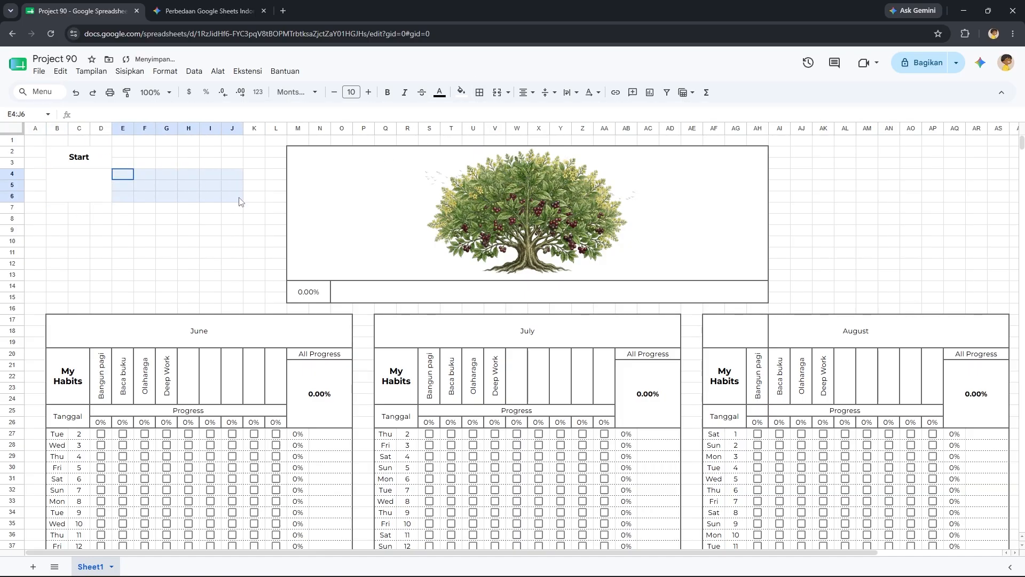
{"action": "left_click", "coordinate": [497, 92]}
Insert the image level_badge_no_bg from the icons_background_removed folder into the merged cell B4:D6.
{"action": "left_click", "coordinate": [78, 185]}
{"action": "left_click", "coordinate": [129, 71]}
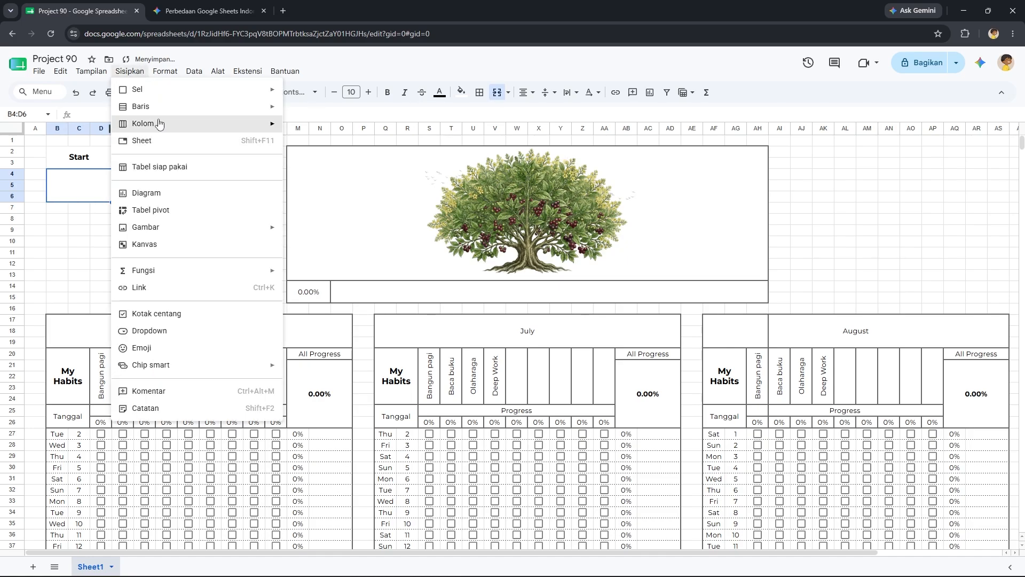
{"action": "mouse_move", "coordinate": [156, 227]}
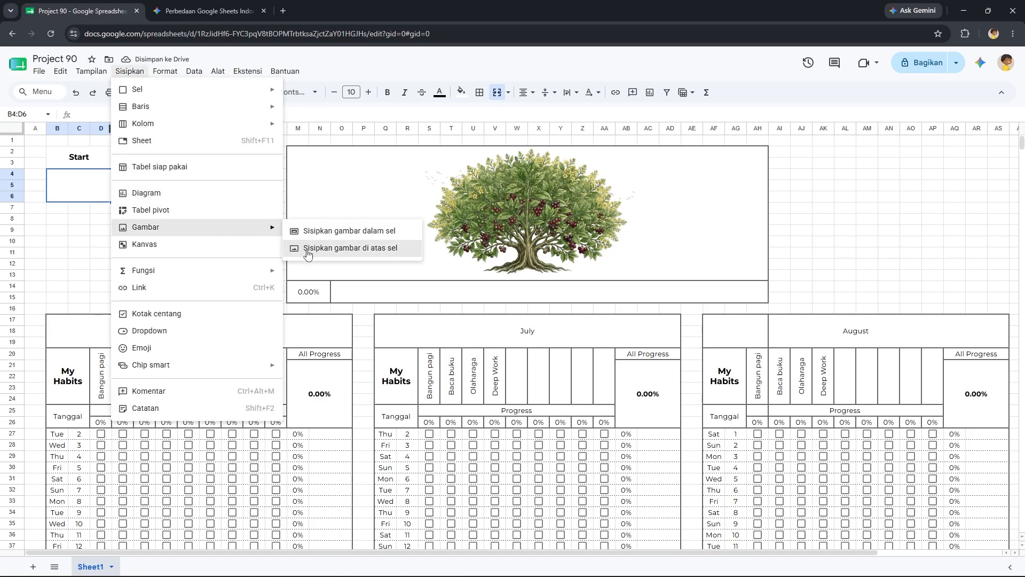
{"action": "left_click", "coordinate": [315, 247]}
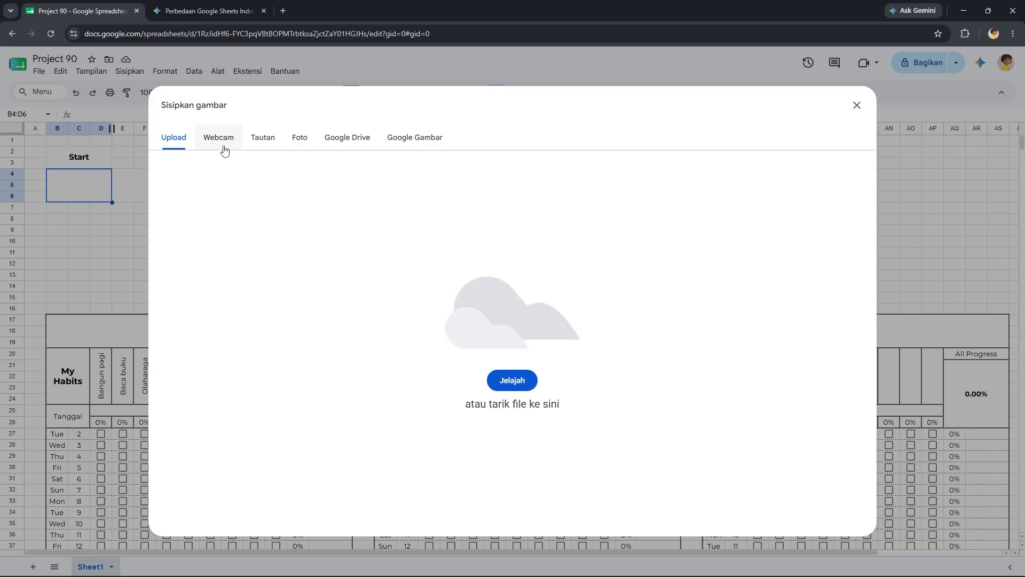
{"action": "left_click", "coordinate": [512, 380]}
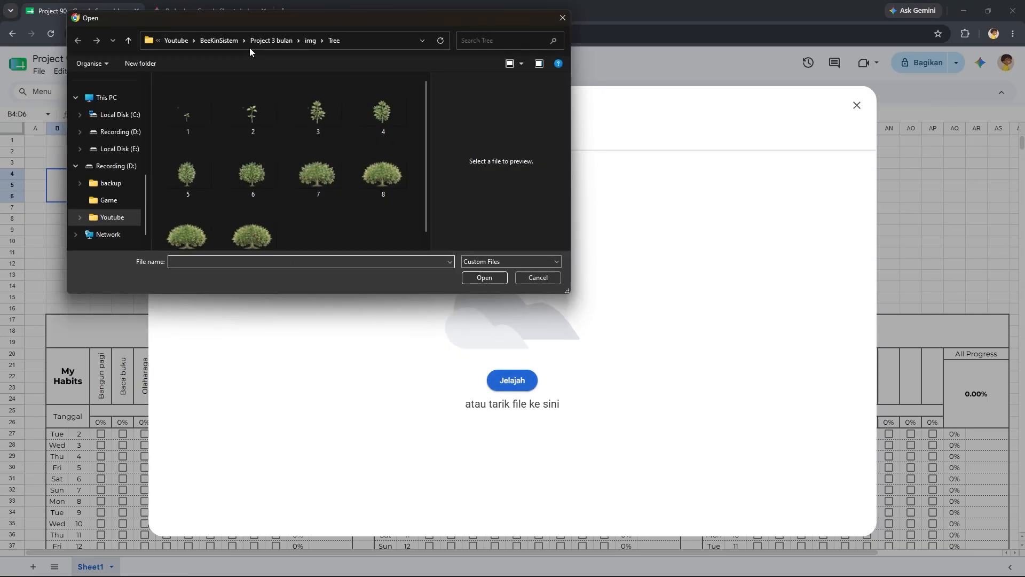
{"action": "left_click", "coordinate": [311, 41]}
{"action": "double_click", "coordinate": [220, 97]}
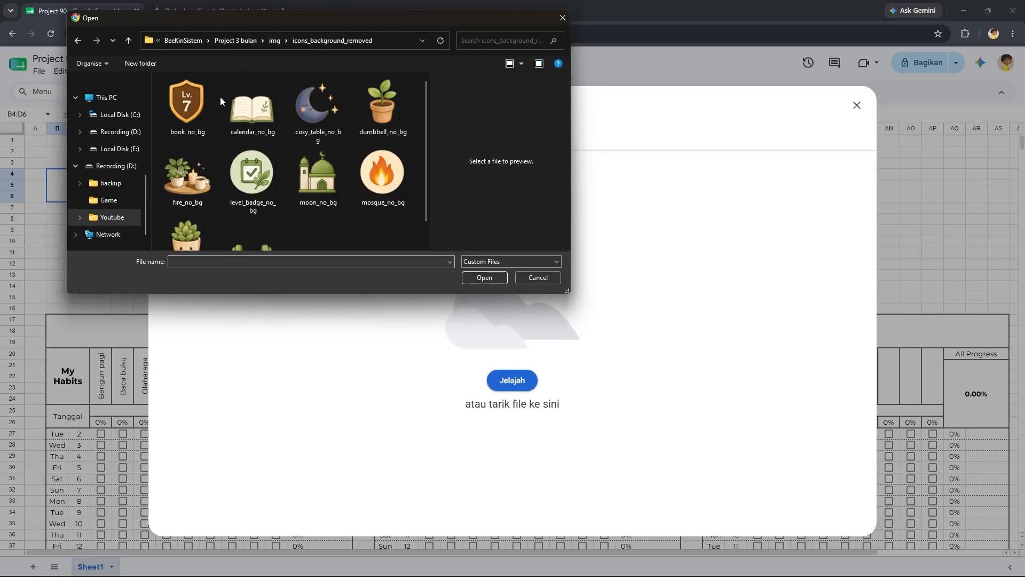
{"action": "scroll", "coordinate": [230, 187], "scroll_direction": "down", "scroll_amount": 1}
{"action": "left_click", "coordinate": [257, 132]}
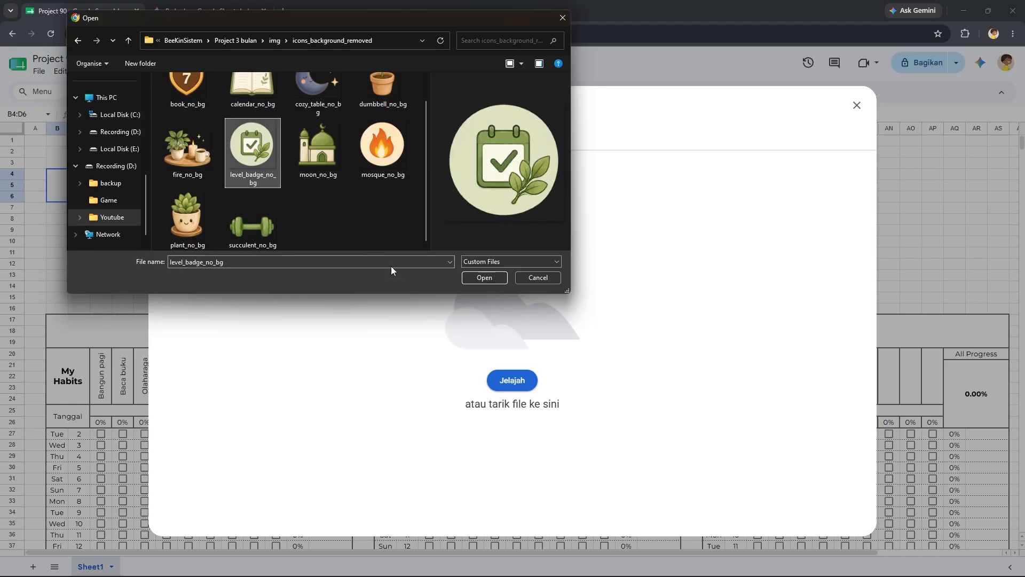
{"action": "left_click", "coordinate": [481, 278]}
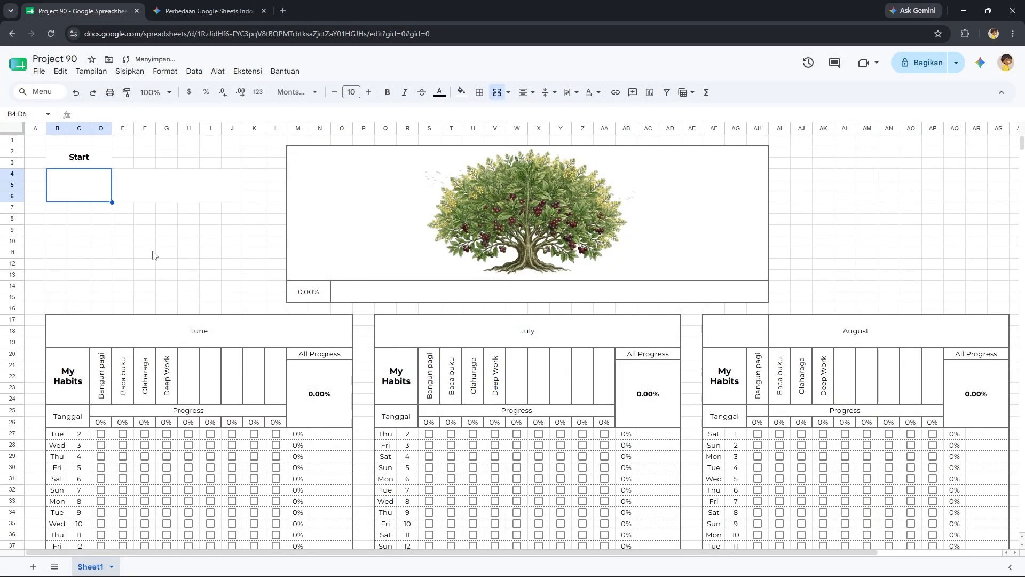
{"action": "left_click", "coordinate": [141, 239]}
{"action": "left_click", "coordinate": [88, 189]}
Enter today's date, 6/15/2026, in the merged cell E4:J6 beside the calendar icon.
{"action": "left_click", "coordinate": [145, 190]}
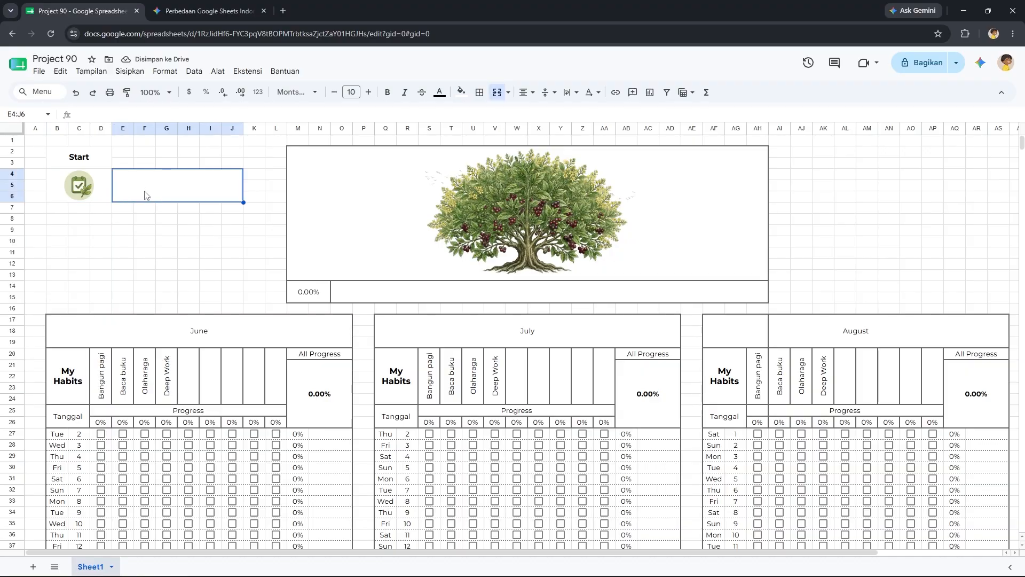
{"action": "key", "text": "ctrl+semicolon"}
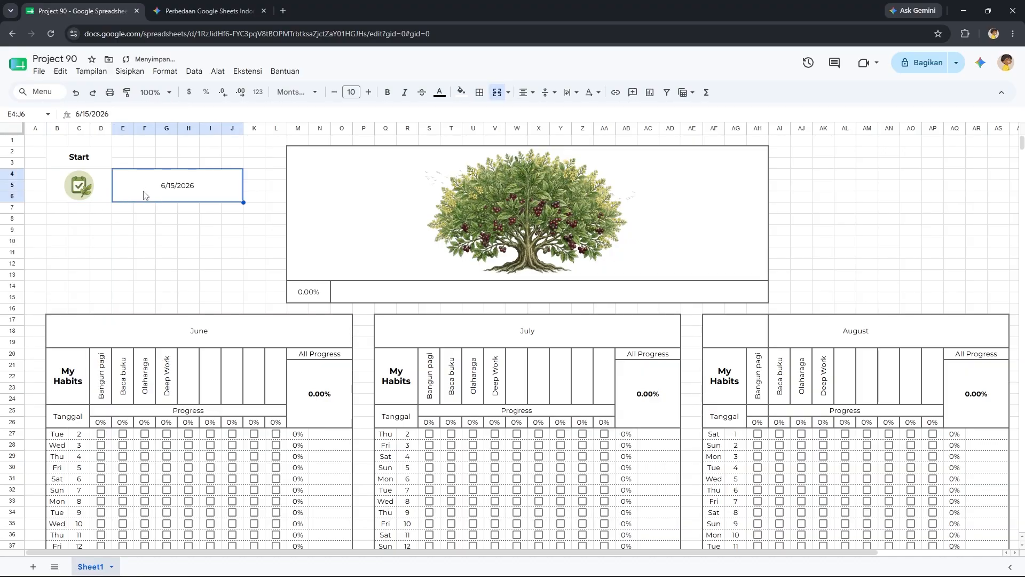
{"action": "left_click", "coordinate": [160, 221]}
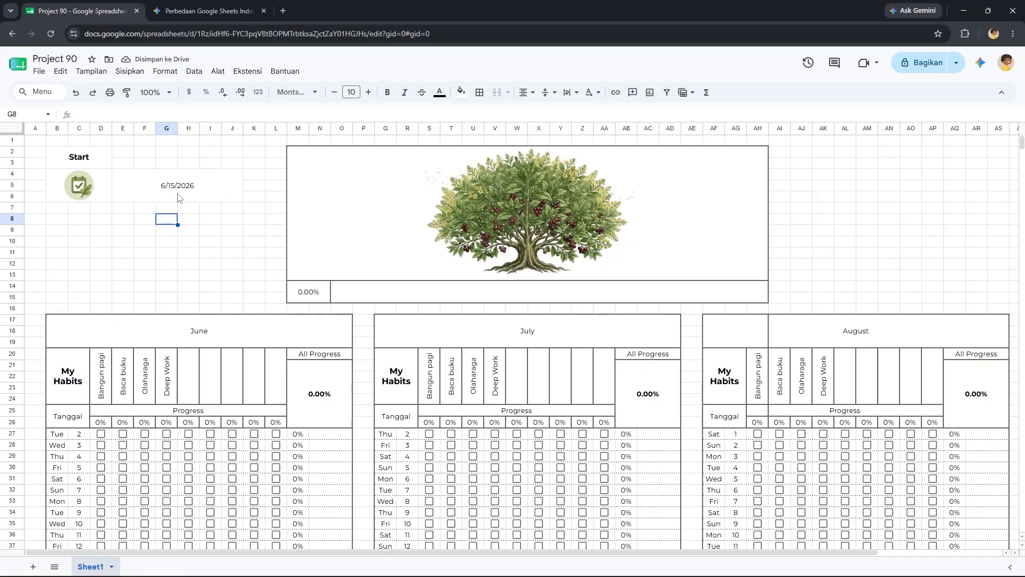
Replace the fixed date in the first month header B17:O19 with the formula =E4.
{"action": "left_click", "coordinate": [175, 316]}
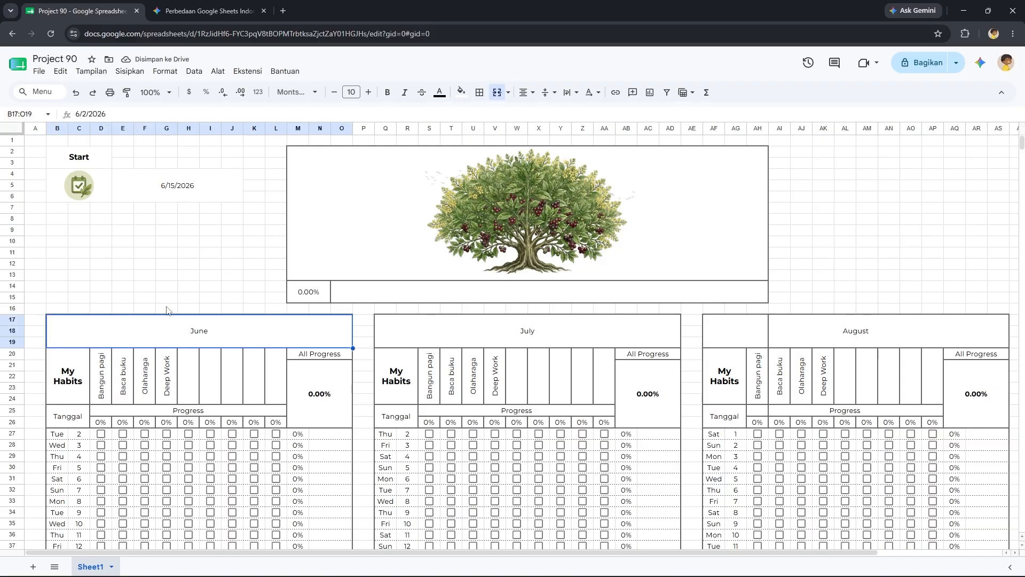
{"action": "key", "text": "Delete"}
{"action": "type", "text": "="}
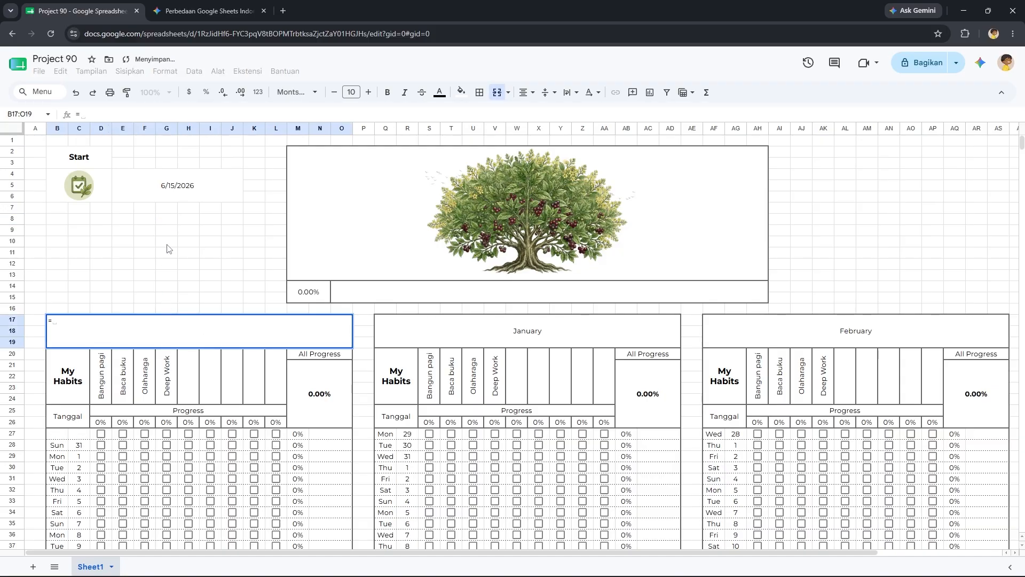
{"action": "left_click", "coordinate": [182, 199]}
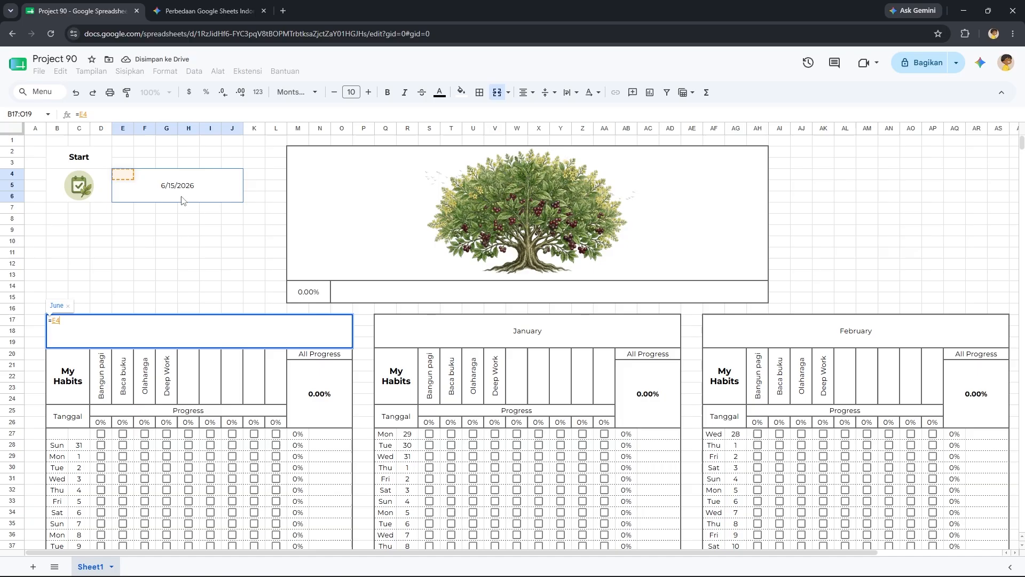
{"action": "key", "text": "Return"}
{"action": "scroll", "coordinate": [180, 395], "scroll_direction": "down", "scroll_amount": 4}
{"action": "scroll", "coordinate": [181, 396], "scroll_direction": "up", "scroll_amount": 4}
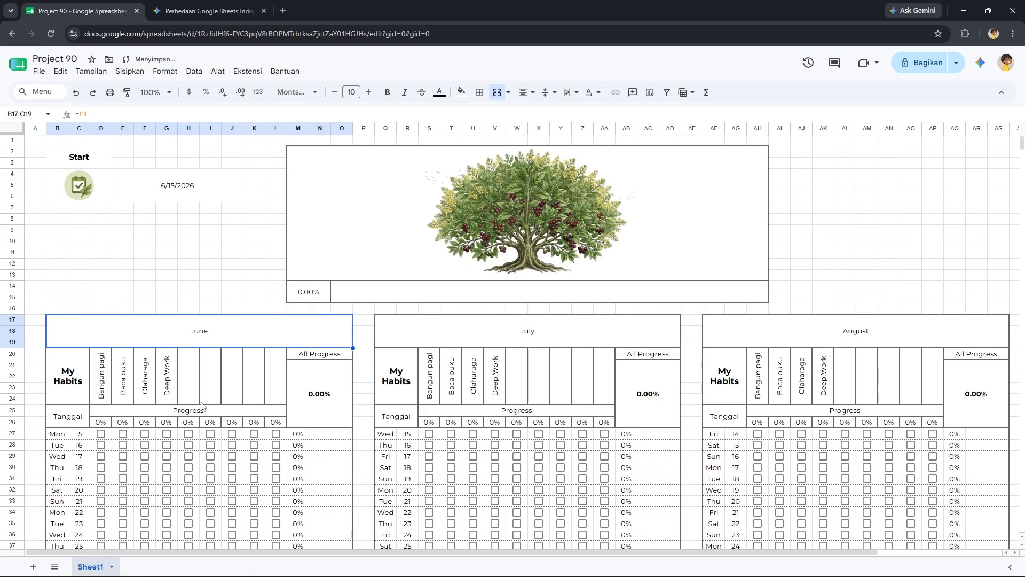
Examine the calendar picker of the start date and the formula of the first month header.
{"action": "left_click", "coordinate": [183, 188]}
{"action": "double_click", "coordinate": [182, 188]}
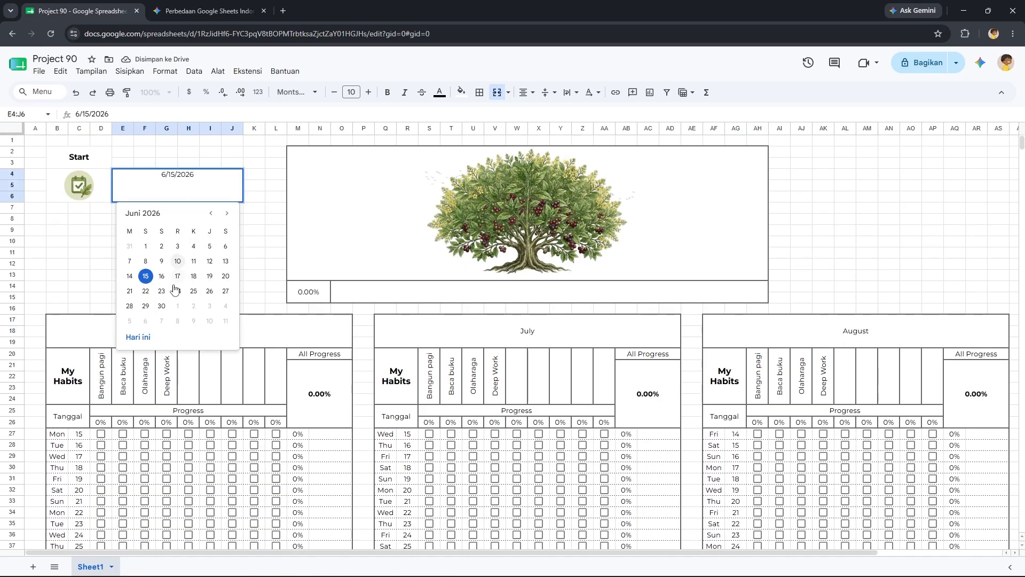
{"action": "left_click", "coordinate": [254, 220]}
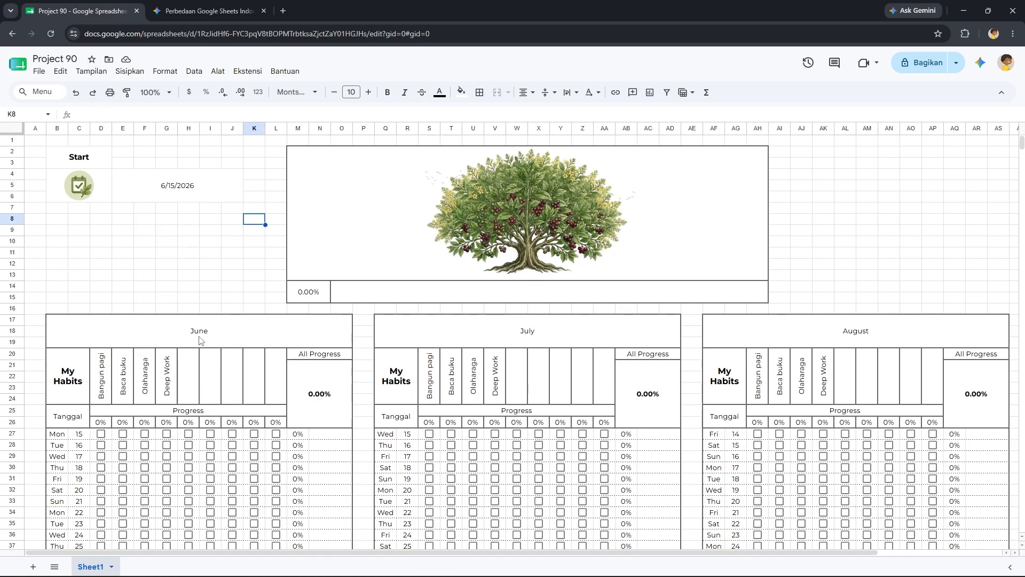
{"action": "double_click", "coordinate": [199, 340]}
{"action": "key", "text": "Return"}
{"action": "double_click", "coordinate": [184, 198]}
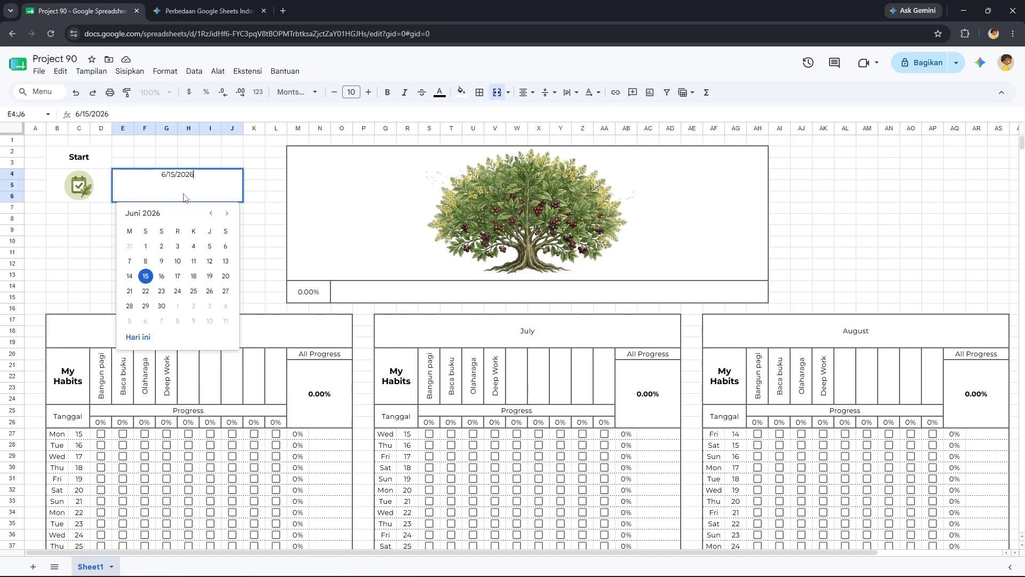
{"action": "left_click", "coordinate": [88, 235]}
Set the start date in E4:J6 to 6/22/2026 with the calendar picker.
{"action": "left_click", "coordinate": [166, 198]}
{"action": "double_click", "coordinate": [165, 197]}
{"action": "left_click", "coordinate": [145, 290]}
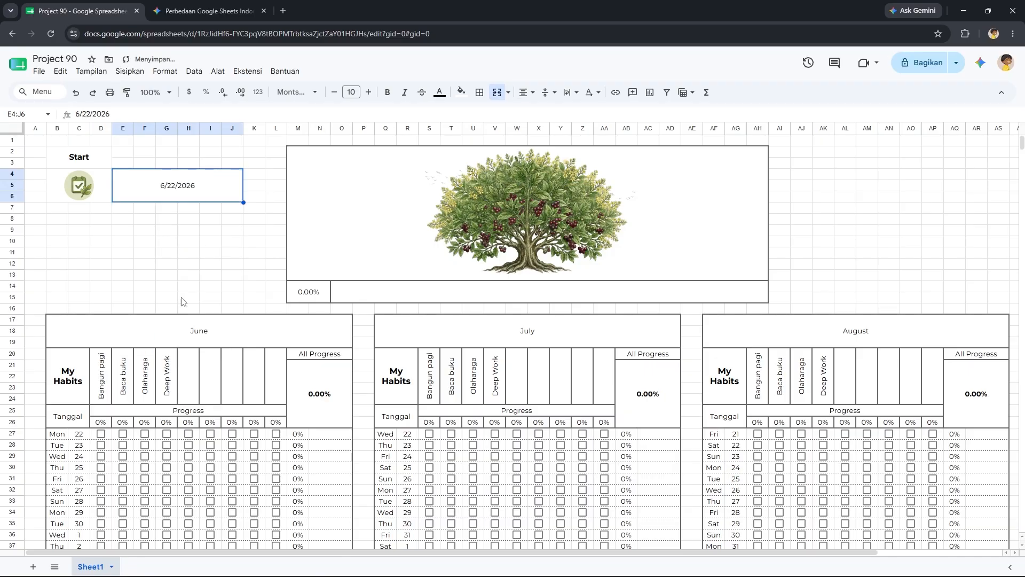
{"action": "left_click", "coordinate": [199, 257]}
{"action": "left_click", "coordinate": [164, 196]}
{"action": "left_click", "coordinate": [79, 437]}
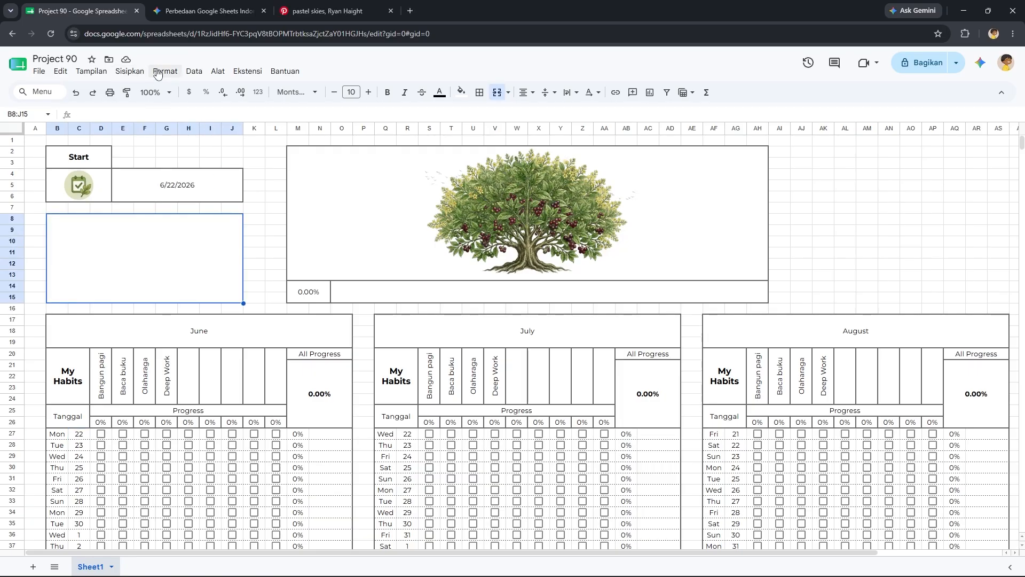
Insert the image fire_no_bg from the icons_background_removed folder inside the merged cell B8:J15.
{"action": "left_click", "coordinate": [142, 75]}
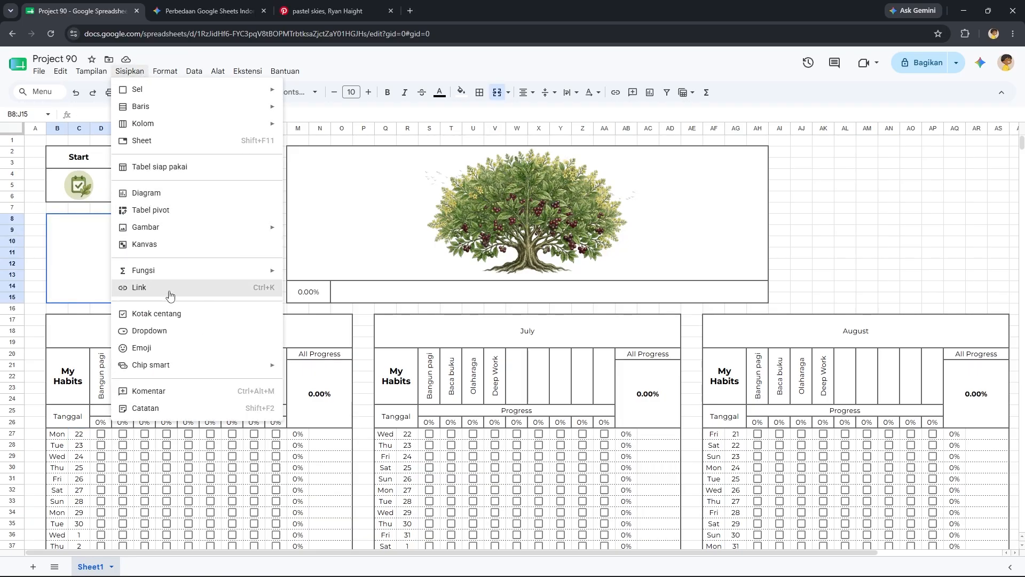
{"action": "mouse_move", "coordinate": [227, 233]}
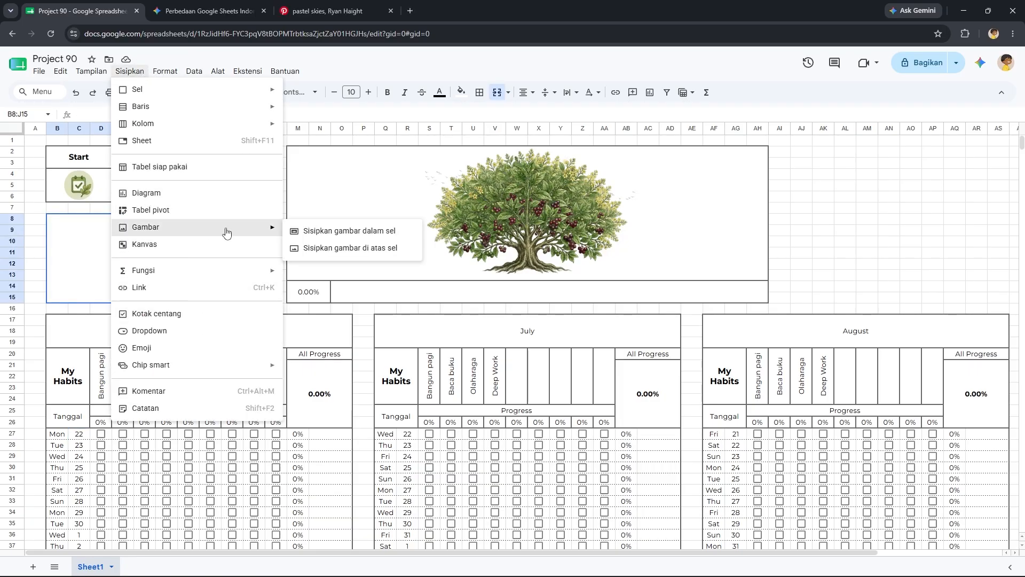
{"action": "left_click", "coordinate": [331, 236]}
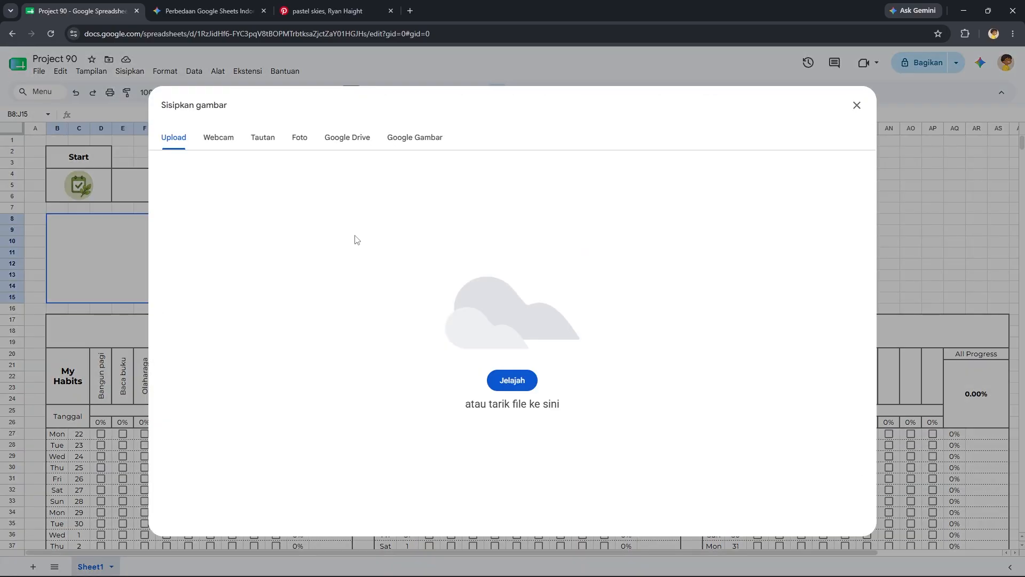
{"action": "left_click", "coordinate": [494, 384]}
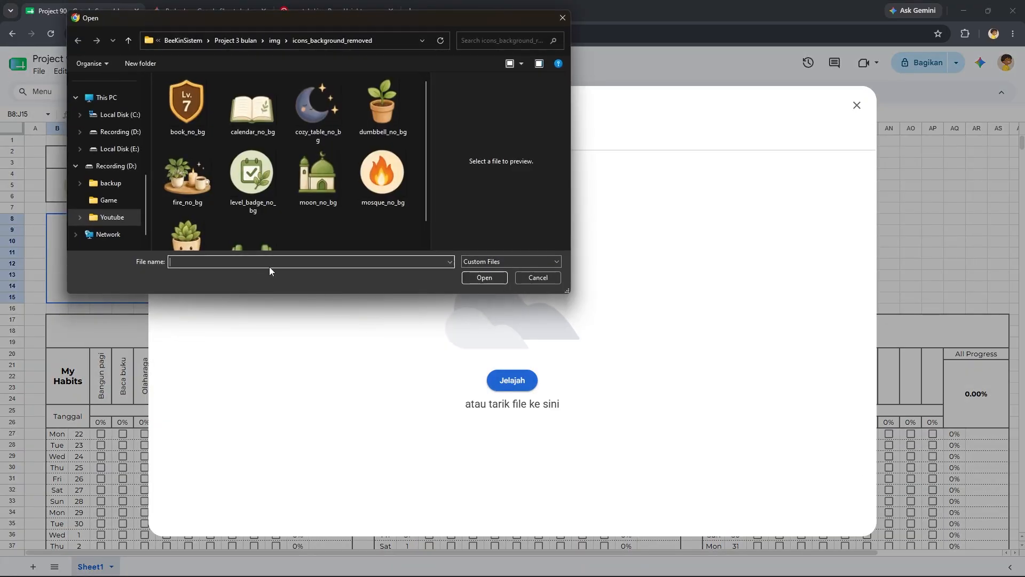
{"action": "scroll", "coordinate": [214, 197], "scroll_direction": "down", "scroll_amount": 1}
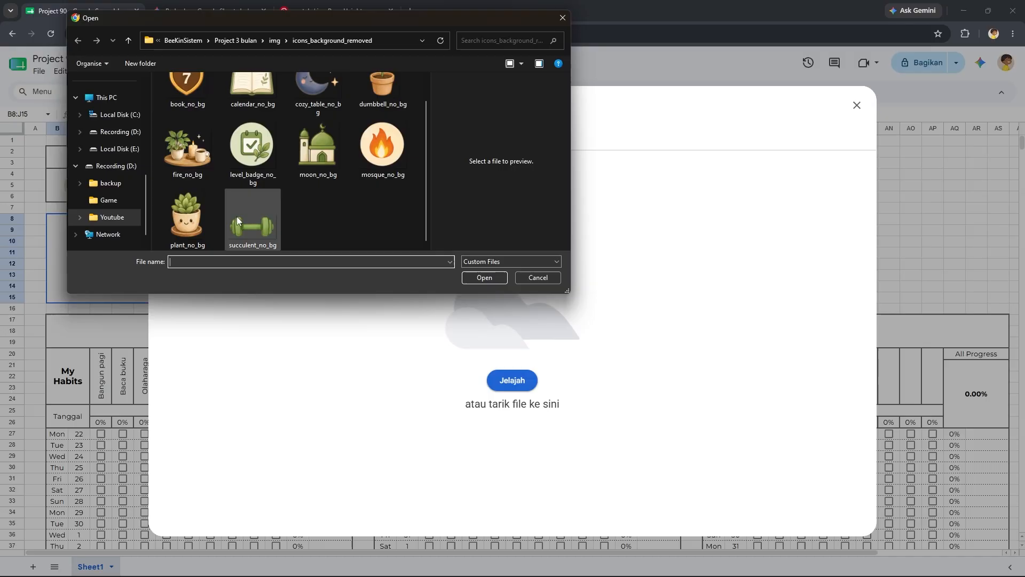
{"action": "left_click", "coordinate": [204, 159]}
{"action": "left_click", "coordinate": [490, 280]}
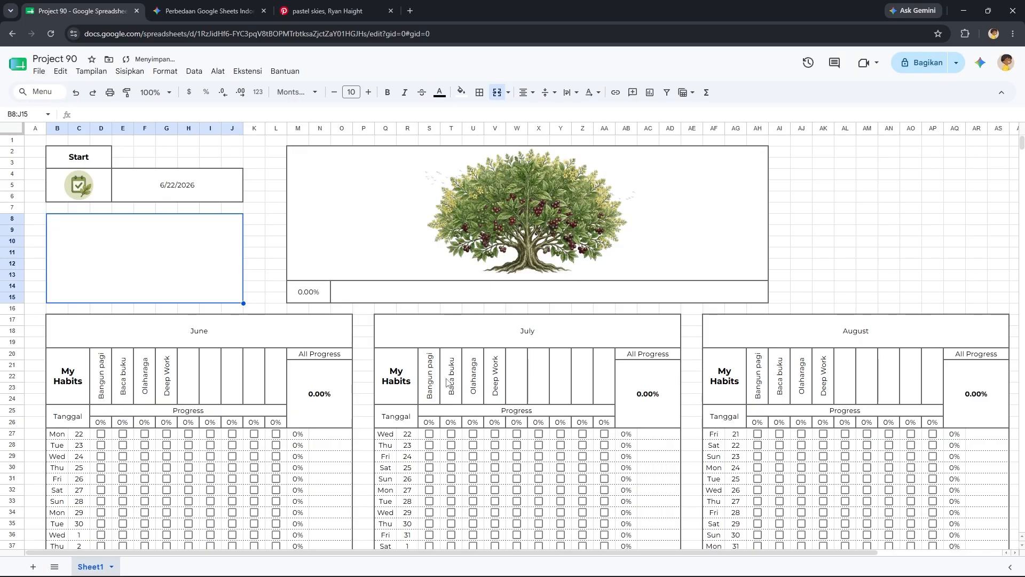
Hide the gridlines of the whole sheet.
{"action": "left_click", "coordinate": [269, 265]}
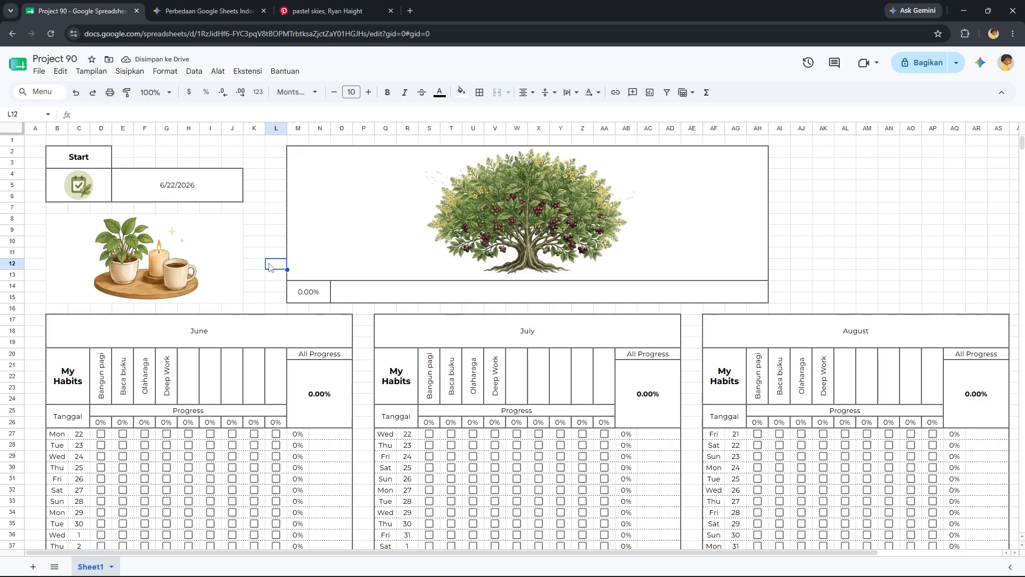
{"action": "left_click", "coordinate": [202, 258]}
{"action": "left_click", "coordinate": [92, 71]}
{"action": "mouse_move", "coordinate": [241, 97]}
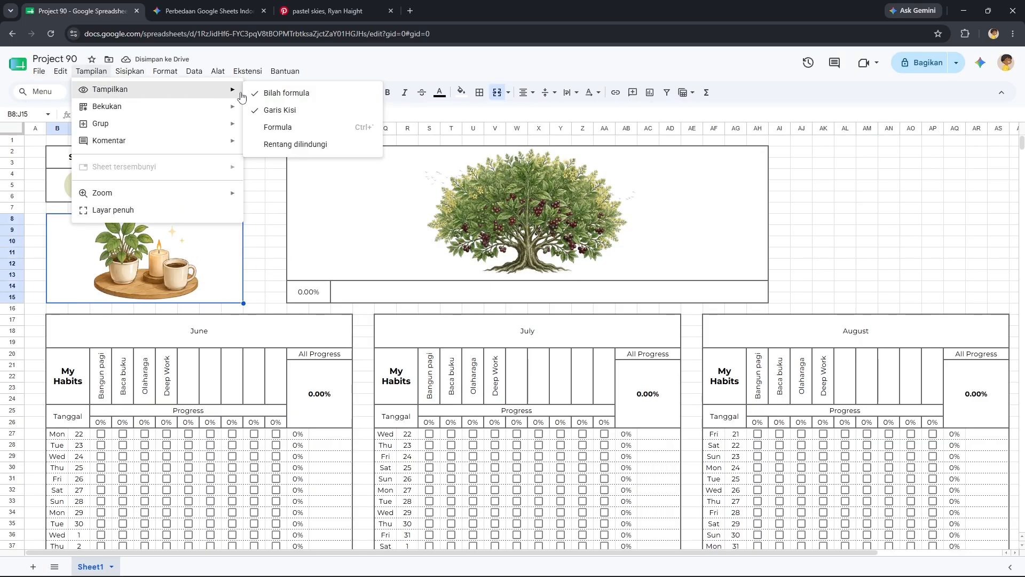
{"action": "left_click", "coordinate": [281, 111]}
{"action": "left_click", "coordinate": [274, 255]}
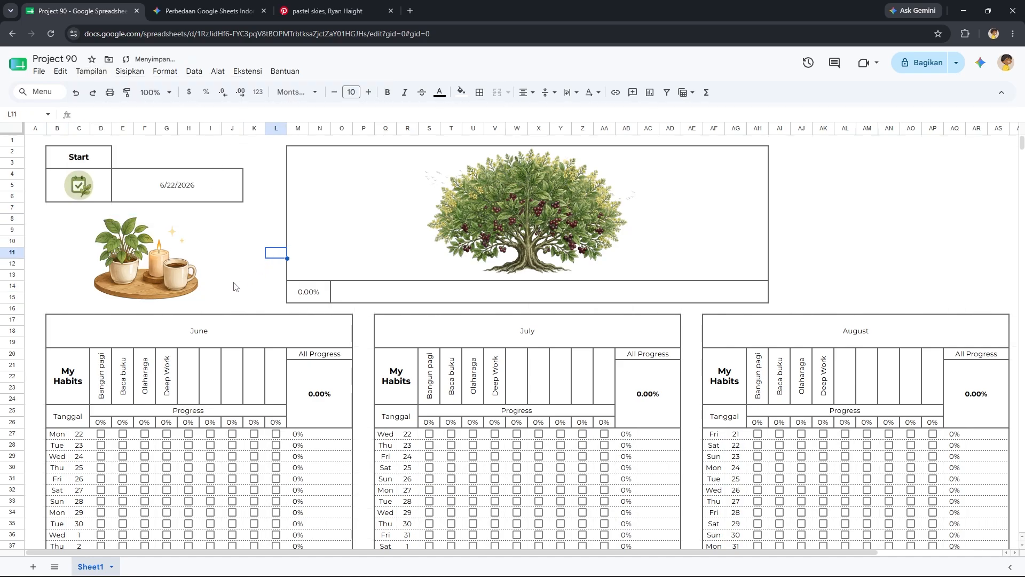
Show the sheet's gridlines again.
{"action": "left_click", "coordinate": [665, 288]}
{"action": "left_click", "coordinate": [759, 247]}
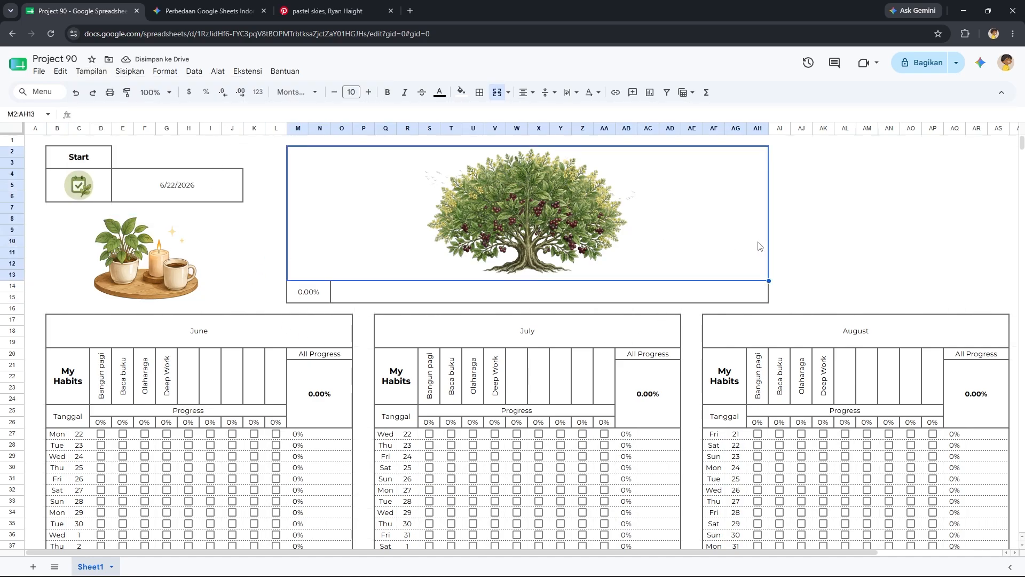
{"action": "left_click", "coordinate": [91, 71]}
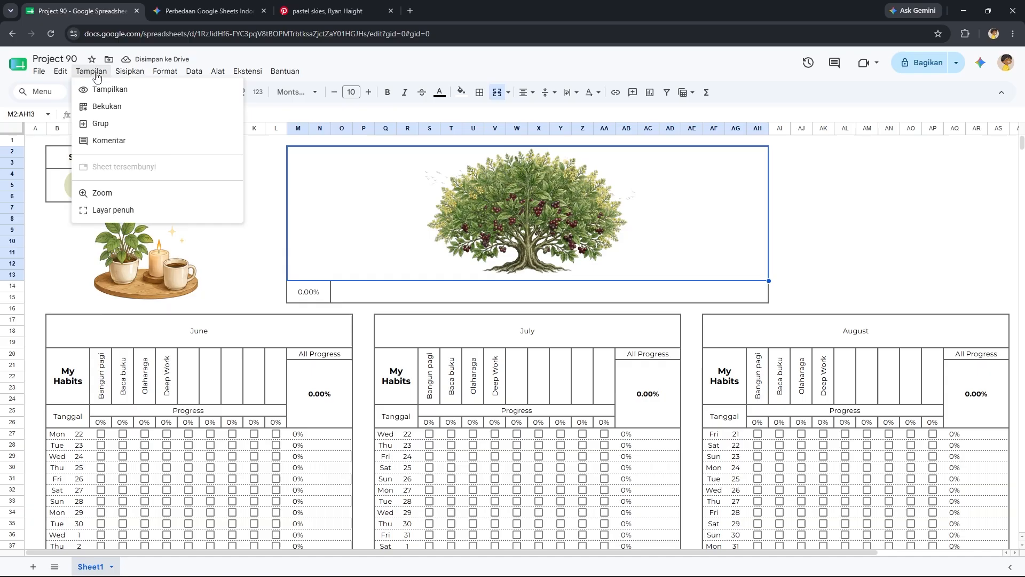
{"action": "mouse_move", "coordinate": [229, 90]}
{"action": "left_click", "coordinate": [265, 111]}
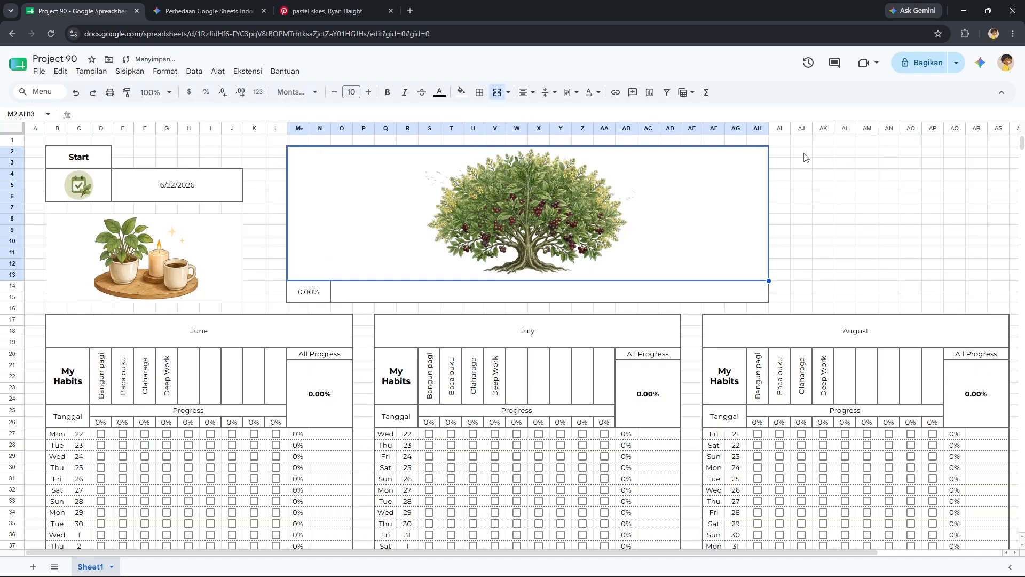
Add an outer border around the range AJ2:AS15 beside the tree image.
{"action": "left_click_drag", "start_coordinate": [805, 158], "coordinate": [992, 305]}
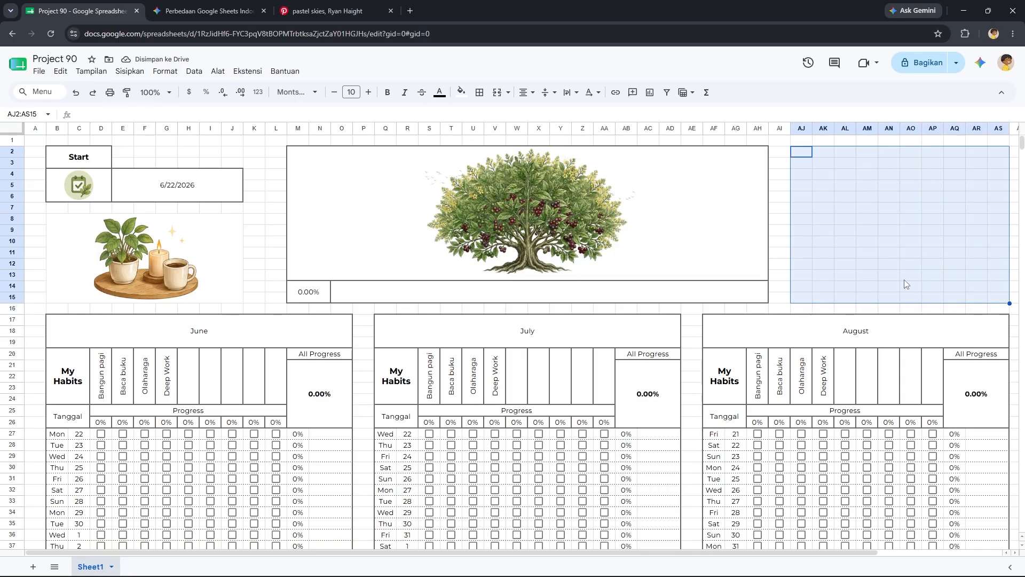
{"action": "left_click", "coordinate": [480, 92]}
{"action": "left_click", "coordinate": [557, 115]}
Merge AK3:AR3 into one cell and fill that merge down through row 14.
{"action": "left_click_drag", "start_coordinate": [824, 163], "coordinate": [980, 165]}
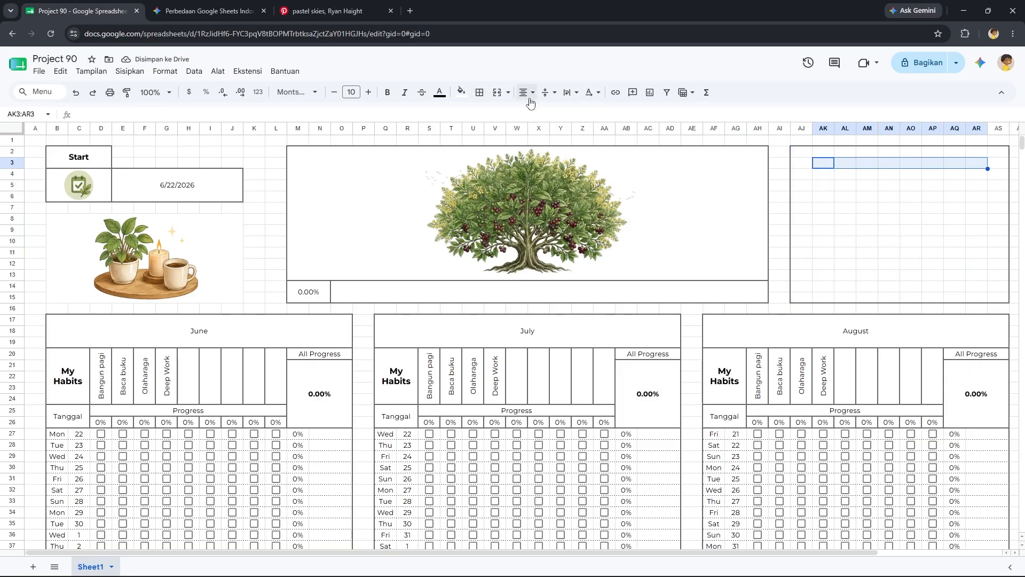
{"action": "left_click", "coordinate": [497, 92]}
{"action": "mouse_move", "coordinate": [987, 169]}
{"action": "left_mouse_down"}
{"action": "mouse_move", "coordinate": [979, 304]}
{"action": "mouse_move", "coordinate": [977, 289]}
{"action": "left_mouse_up"}
{"action": "left_click", "coordinate": [882, 263]}
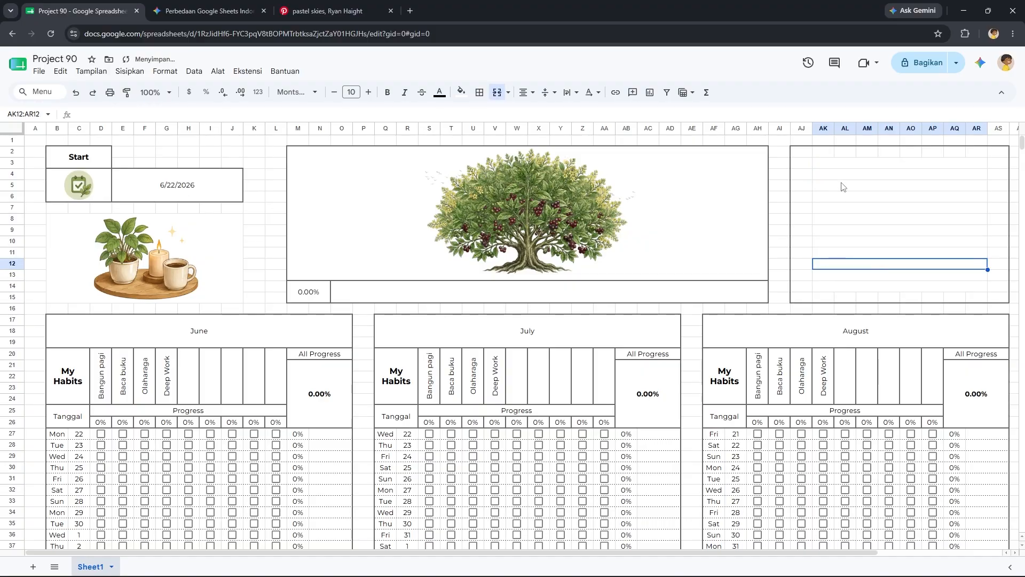
Apply dotted horizontal inner borders to the merged rows AK3:AR14 to form note lines.
{"action": "left_click_drag", "start_coordinate": [830, 168], "coordinate": [851, 293]}
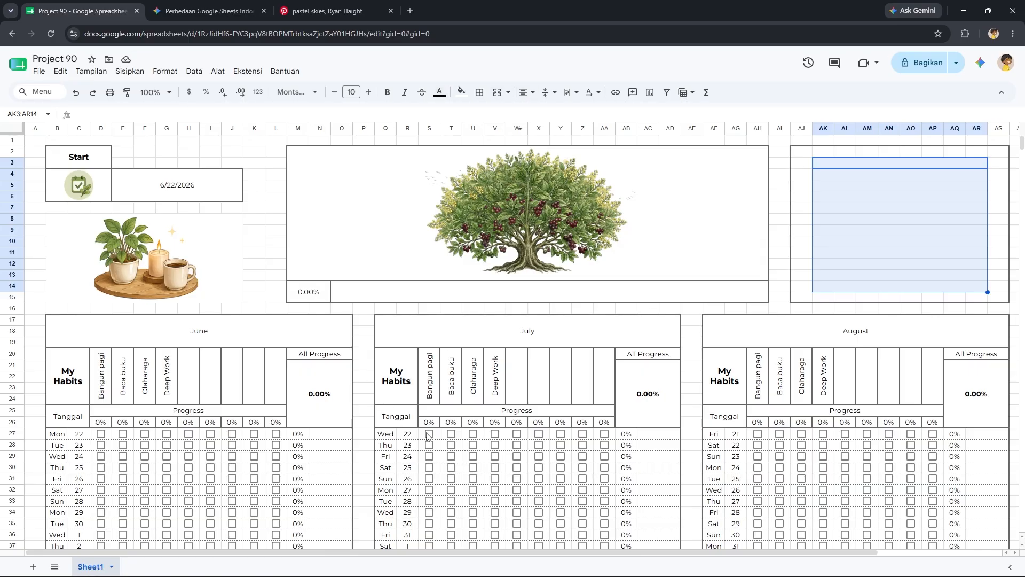
{"action": "left_click", "coordinate": [480, 92]}
{"action": "left_click", "coordinate": [581, 131]}
{"action": "left_click", "coordinate": [606, 186]}
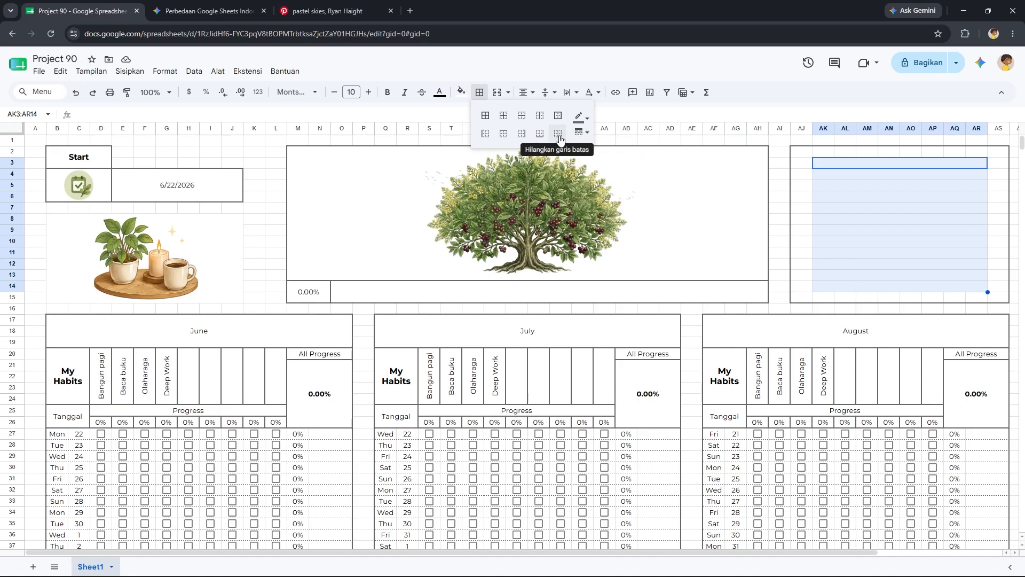
{"action": "left_click", "coordinate": [522, 115]}
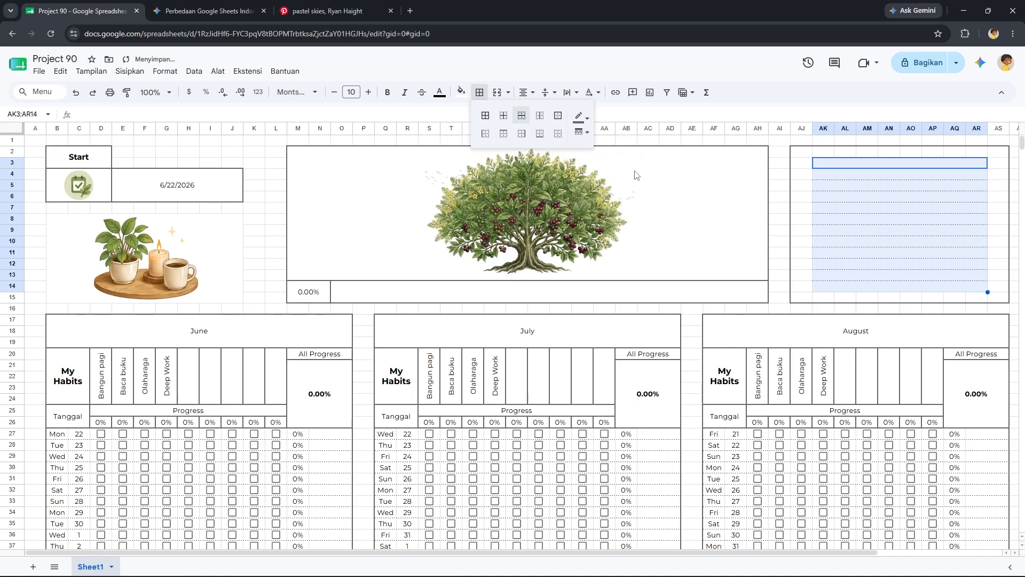
{"action": "left_click", "coordinate": [801, 256]}
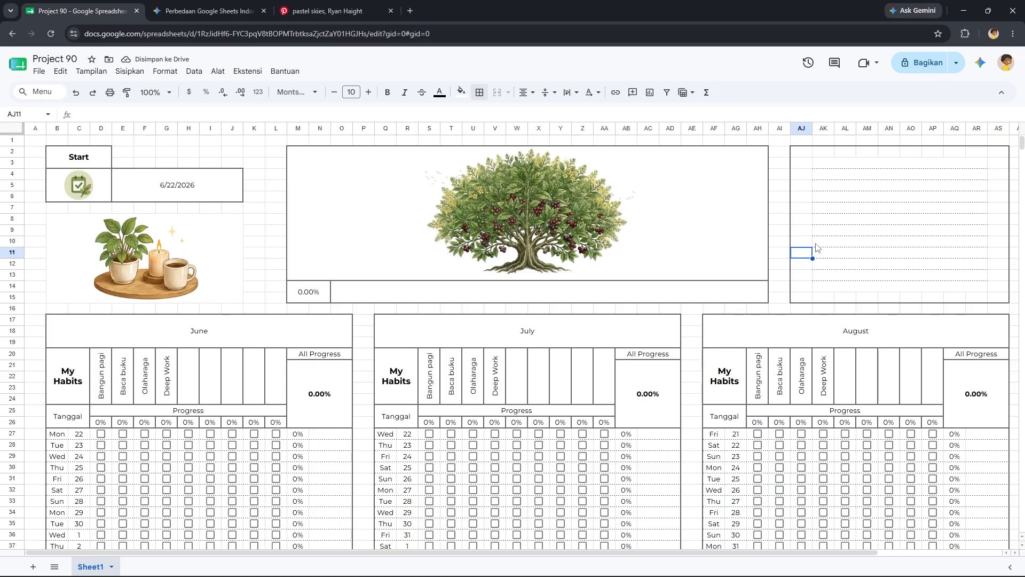
Insert the image plant_no_bg from the icons_background_removed folder over the cells.
{"action": "left_click", "coordinate": [130, 71]}
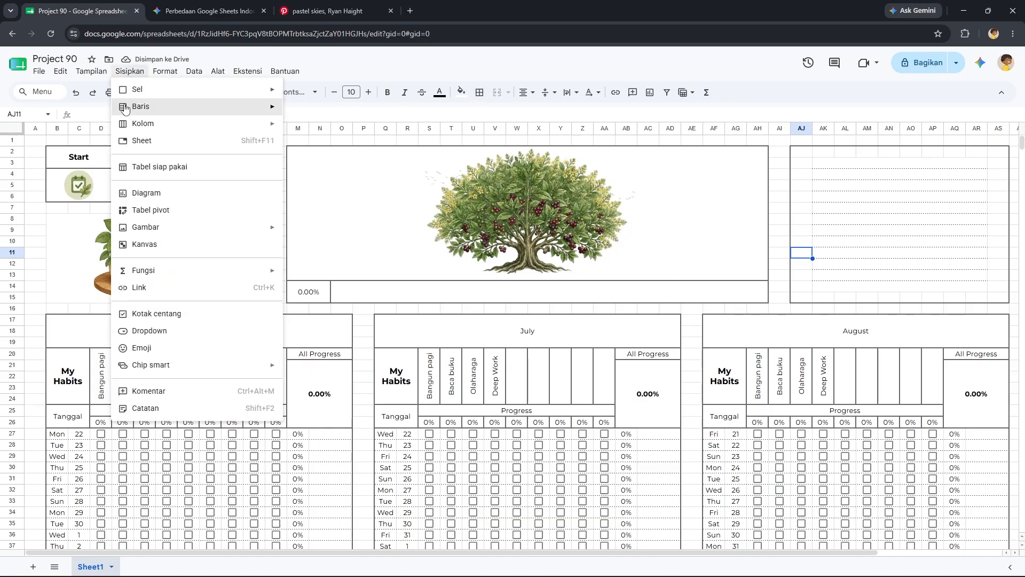
{"action": "mouse_move", "coordinate": [91, 71]}
{"action": "mouse_move", "coordinate": [130, 71]}
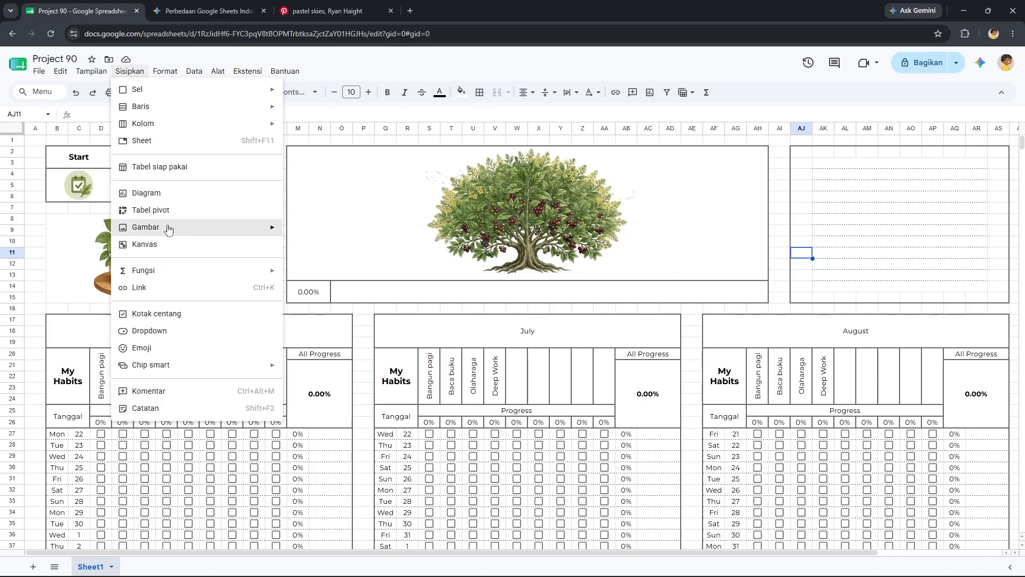
{"action": "mouse_move", "coordinate": [270, 227]}
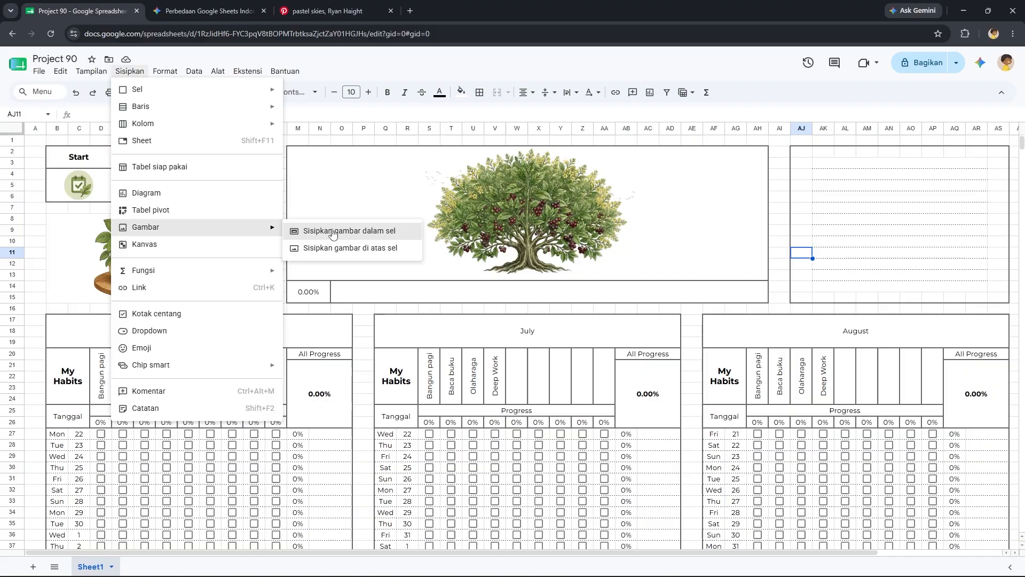
{"action": "left_click", "coordinate": [353, 253]}
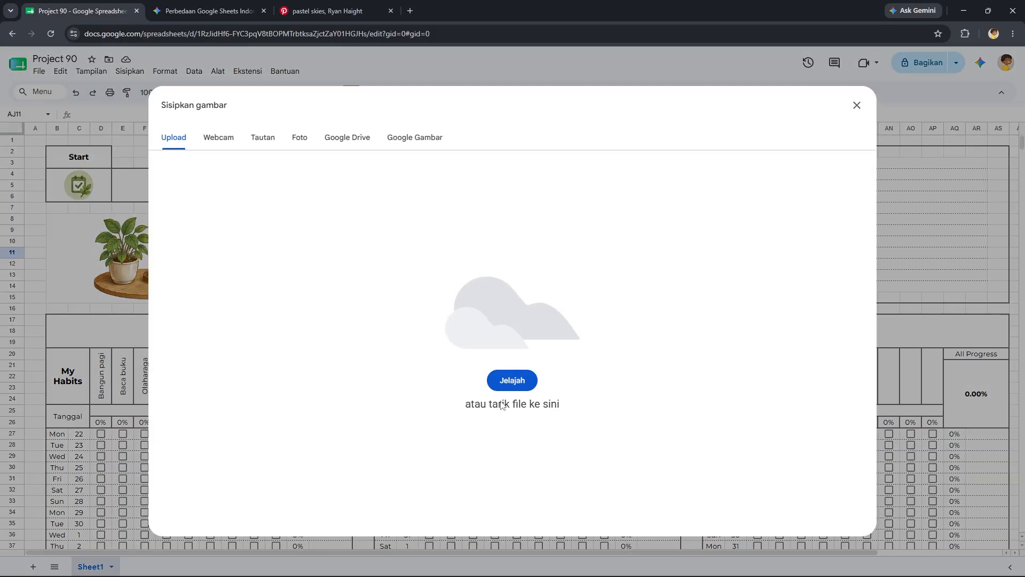
{"action": "left_click", "coordinate": [512, 380]}
{"action": "scroll", "coordinate": [292, 186], "scroll_direction": "down", "scroll_amount": 1}
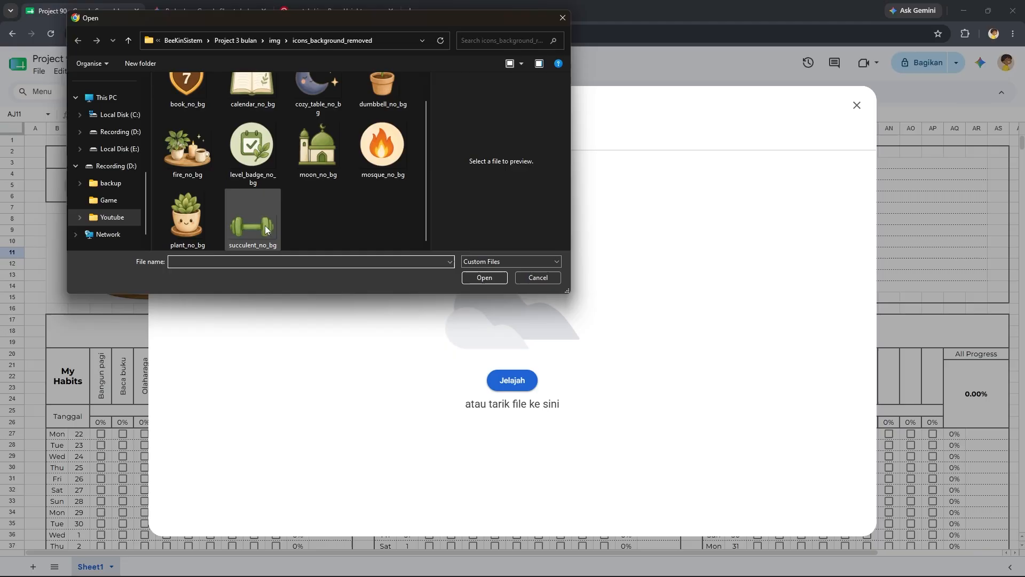
{"action": "scroll", "coordinate": [288, 218], "scroll_direction": "up", "scroll_amount": 1}
{"action": "scroll", "coordinate": [260, 232], "scroll_direction": "down", "scroll_amount": 1}
{"action": "left_click", "coordinate": [187, 216]}
{"action": "left_click", "coordinate": [482, 278]}
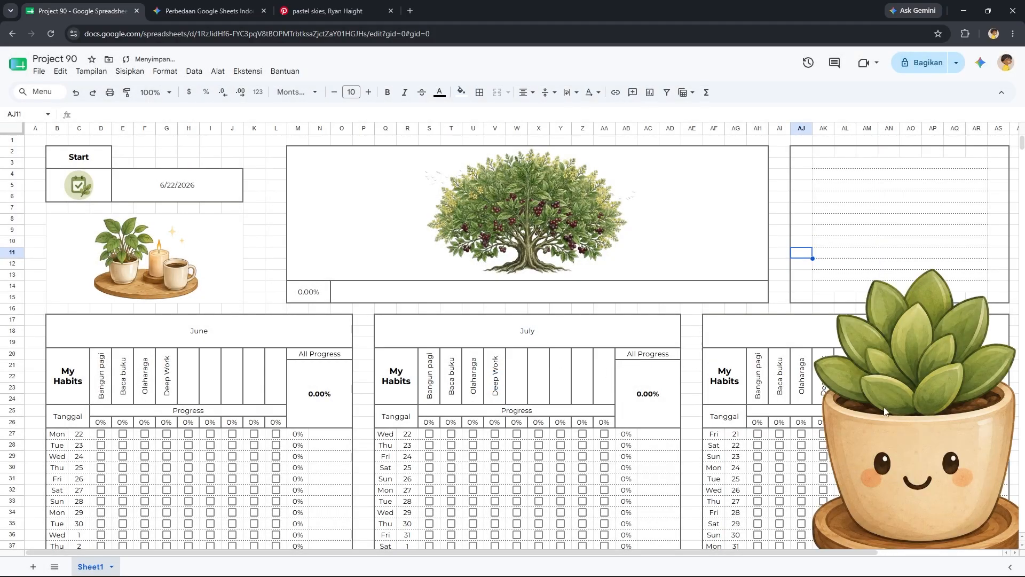
Shrink the potted plant image and place it in the lower-right corner of the bordered notes box AJ2:AS15.
{"action": "left_click_drag", "start_coordinate": [814, 328], "coordinate": [528, 197]}
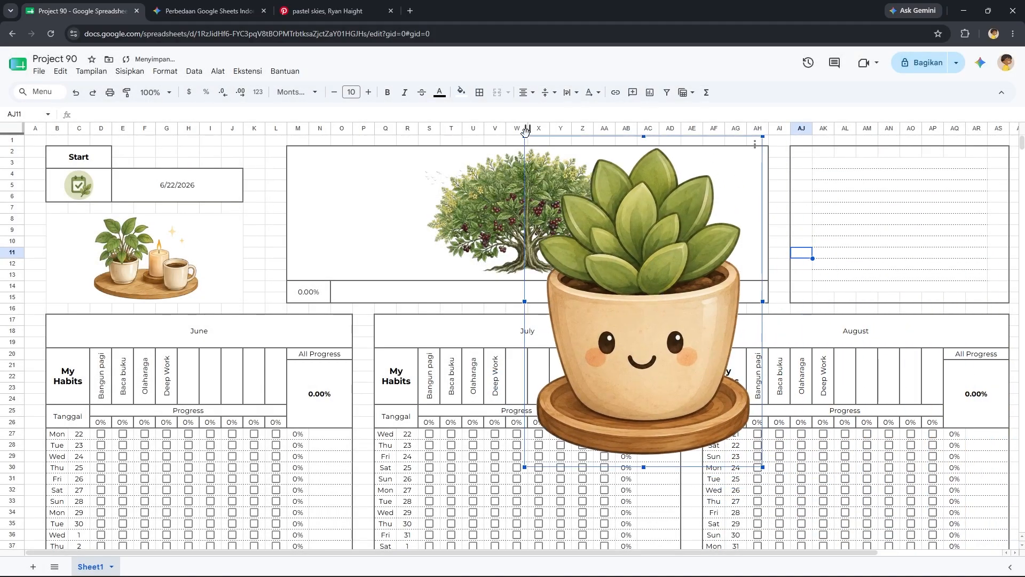
{"action": "left_click_drag", "start_coordinate": [528, 132], "coordinate": [694, 372]}
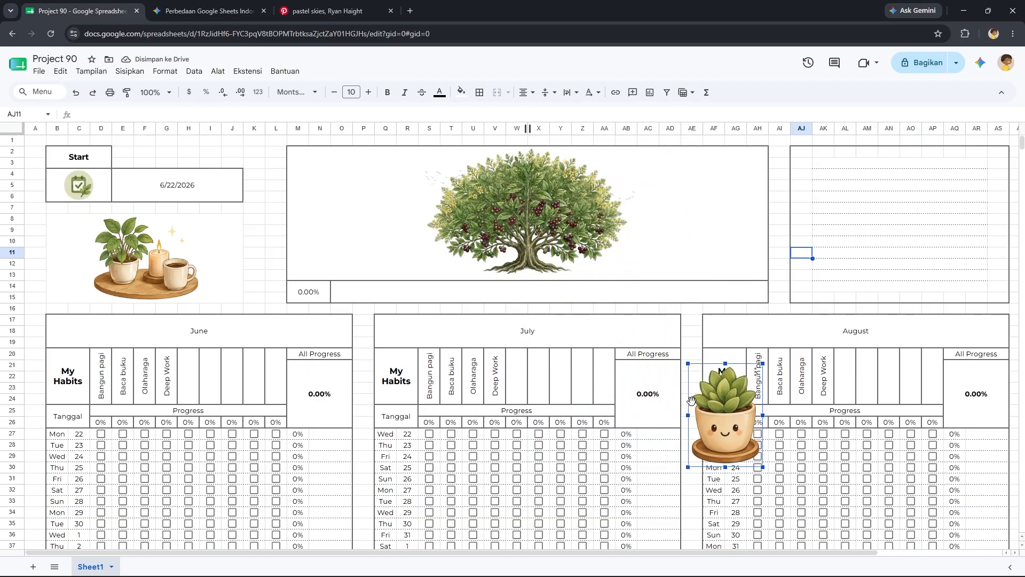
{"action": "left_click_drag", "start_coordinate": [730, 443], "coordinate": [965, 246]}
{"action": "left_click_drag", "start_coordinate": [939, 211], "coordinate": [956, 232]}
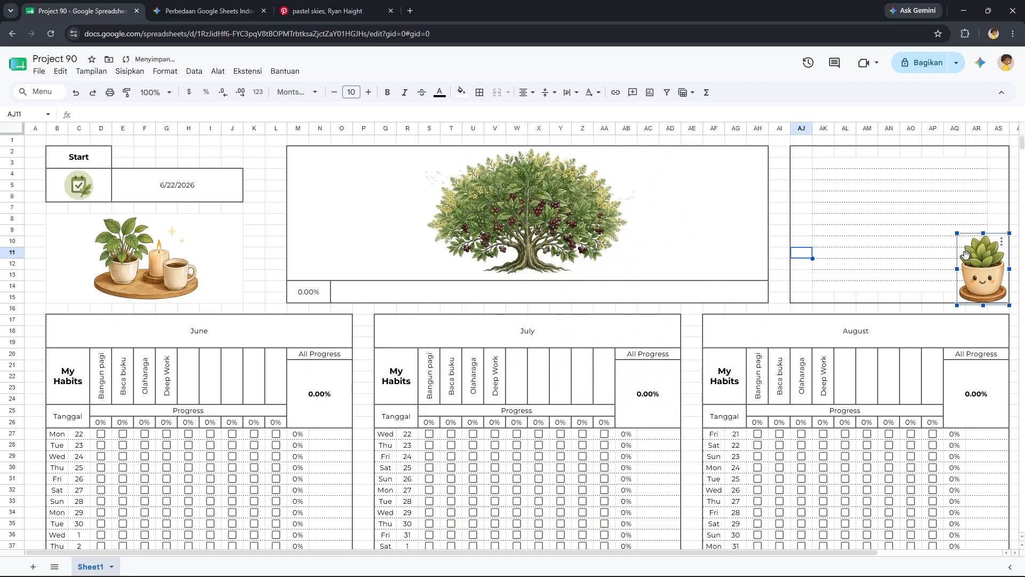
{"action": "left_click_drag", "start_coordinate": [974, 269], "coordinate": [973, 265]}
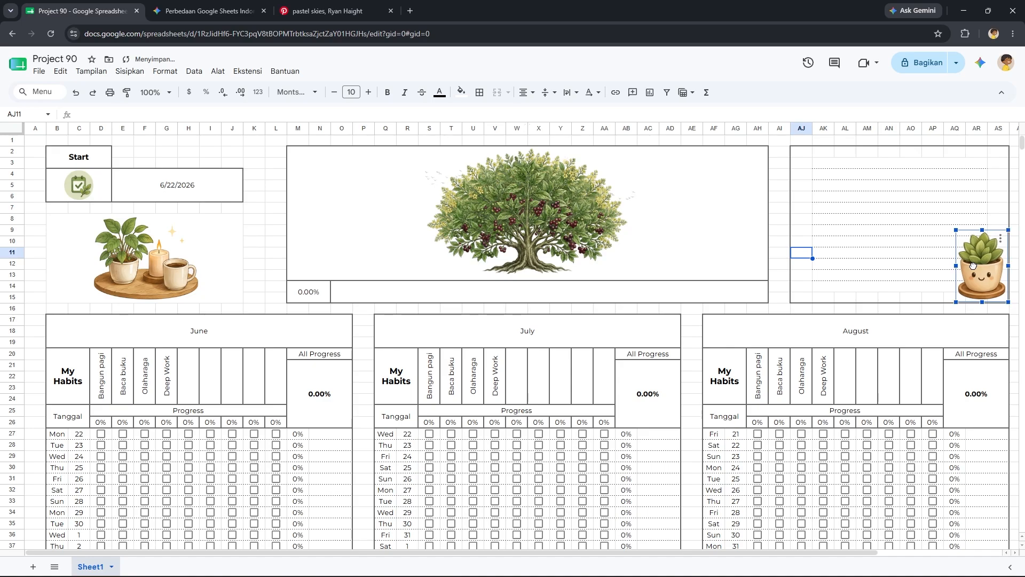
Turn off the sheet's gridlines with the notes box and plant image in place.
{"action": "left_click", "coordinate": [934, 381]}
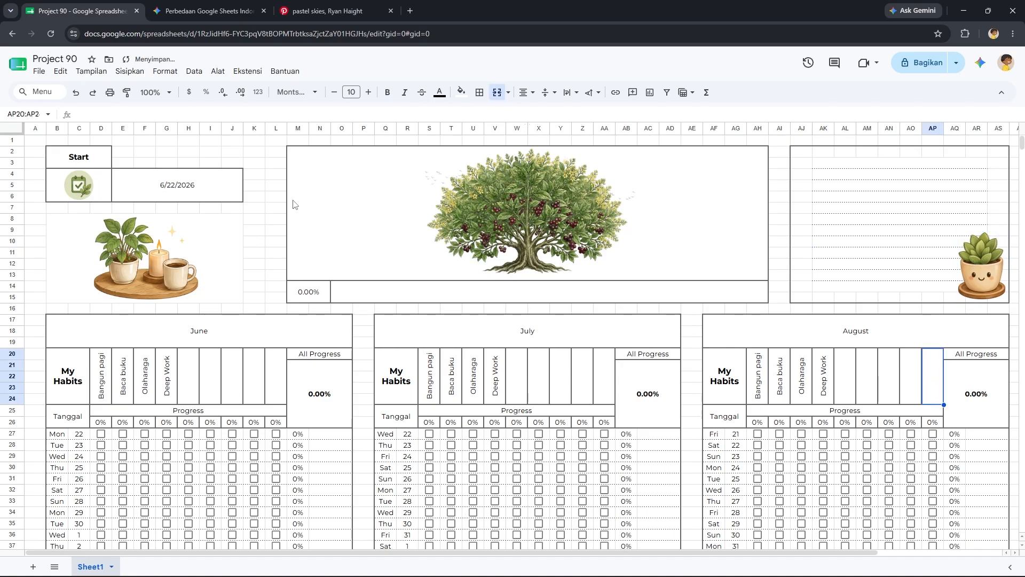
{"action": "left_click", "coordinate": [91, 71]}
{"action": "mouse_move", "coordinate": [88, 90]}
{"action": "left_click", "coordinate": [277, 109]}
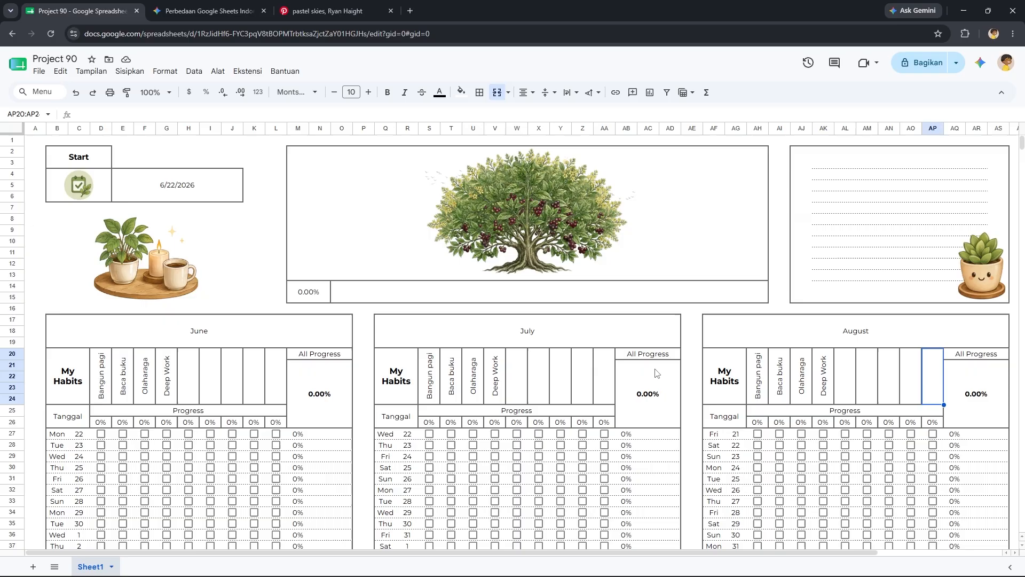
Delete the four habit names Deep Work, Olaharaga, Baca buku and Bangun pagi from the July table.
{"action": "left_click", "coordinate": [504, 396]}
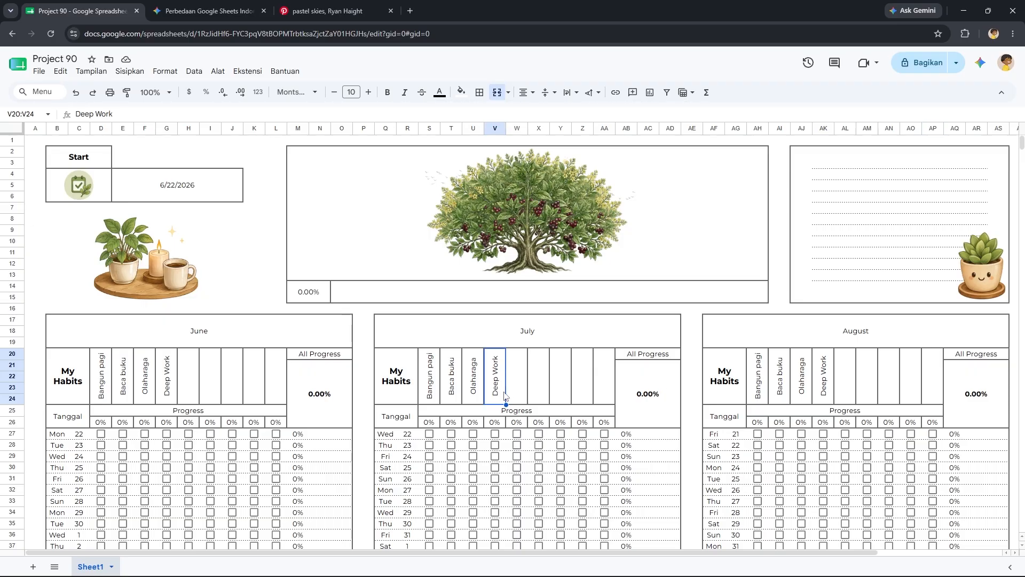
{"action": "key", "text": "Delete"}
{"action": "left_click", "coordinate": [481, 400]}
{"action": "key", "text": "Delete"}
{"action": "left_click", "coordinate": [459, 391]}
{"action": "key", "text": "Delete"}
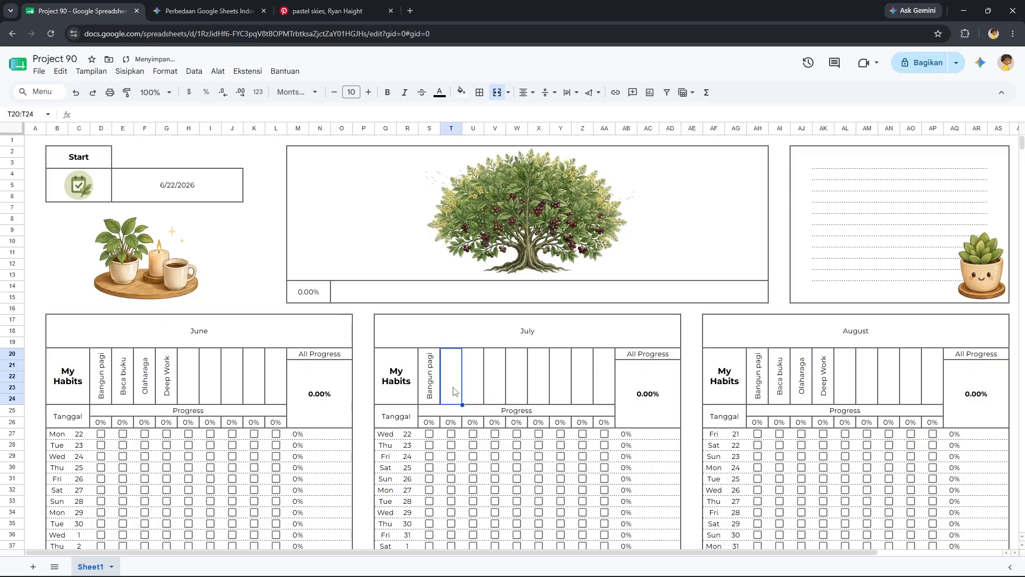
{"action": "left_click", "coordinate": [430, 392]}
{"action": "key", "text": "Delete"}
Delete the four habit names Bangun pagi, Baca buku, Olaharaga and Deep Work from the August table.
{"action": "left_click", "coordinate": [757, 394]}
{"action": "key", "text": "Delete"}
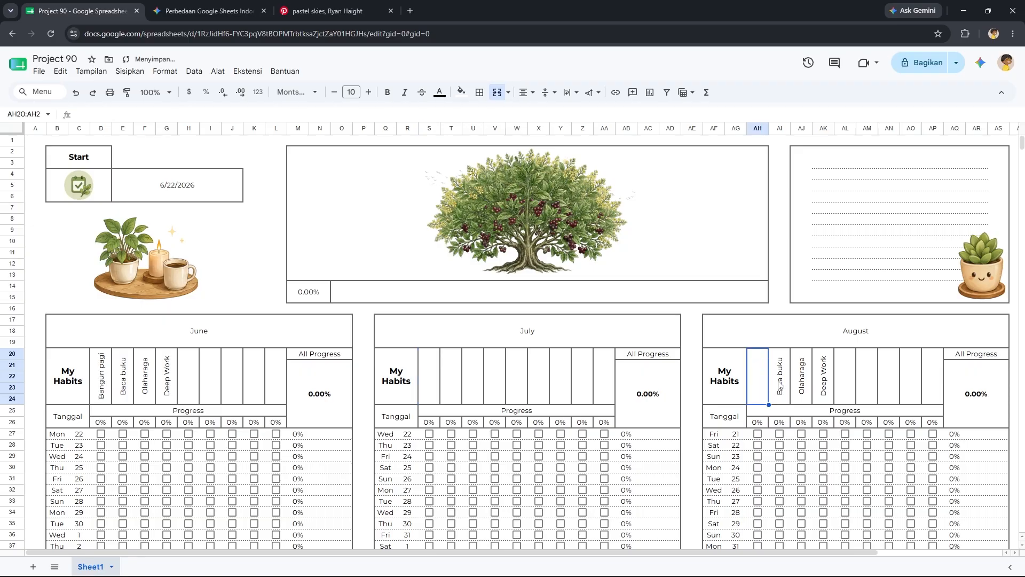
{"action": "left_click", "coordinate": [779, 387]}
{"action": "key", "text": "Delete"}
{"action": "left_click", "coordinate": [801, 382]}
{"action": "key", "text": "Delete"}
{"action": "left_click", "coordinate": [822, 376]}
{"action": "key", "text": "Delete"}
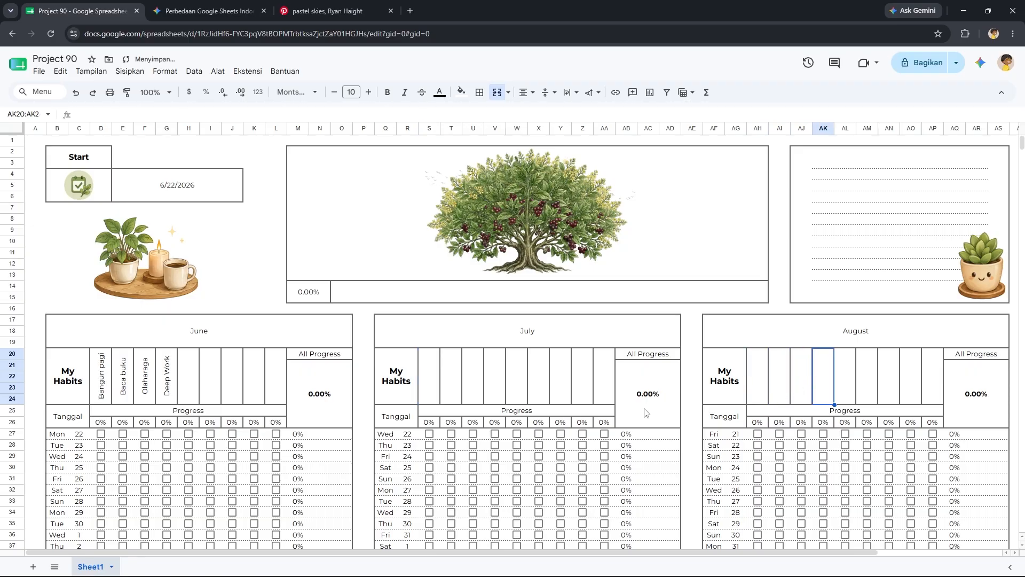
Link the July habit names to June's by entering =D20 in S20:S24 and filling it across to column AA.
{"action": "left_click", "coordinate": [432, 396]}
{"action": "type", "text": "="}
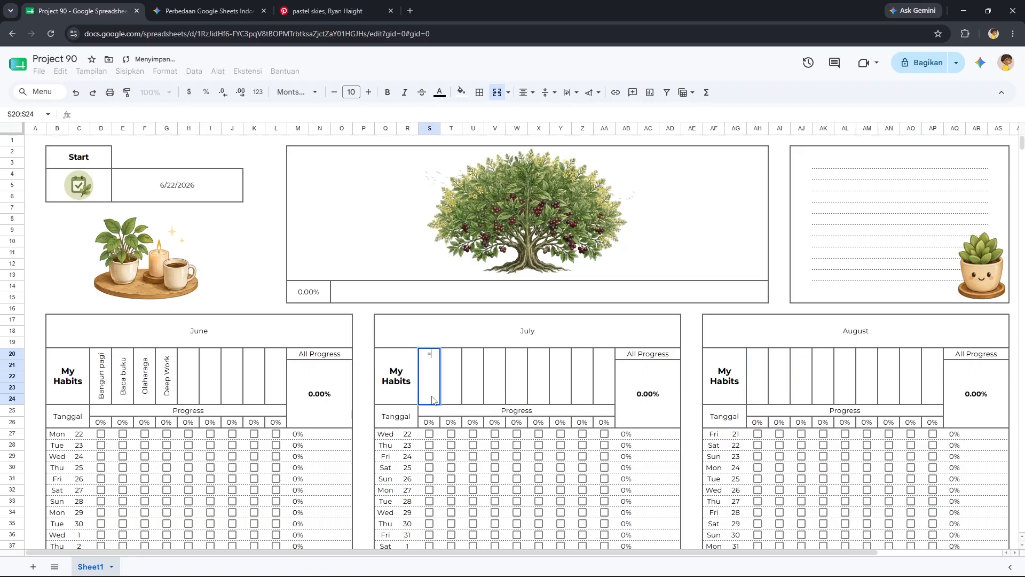
{"action": "left_click", "coordinate": [103, 381]}
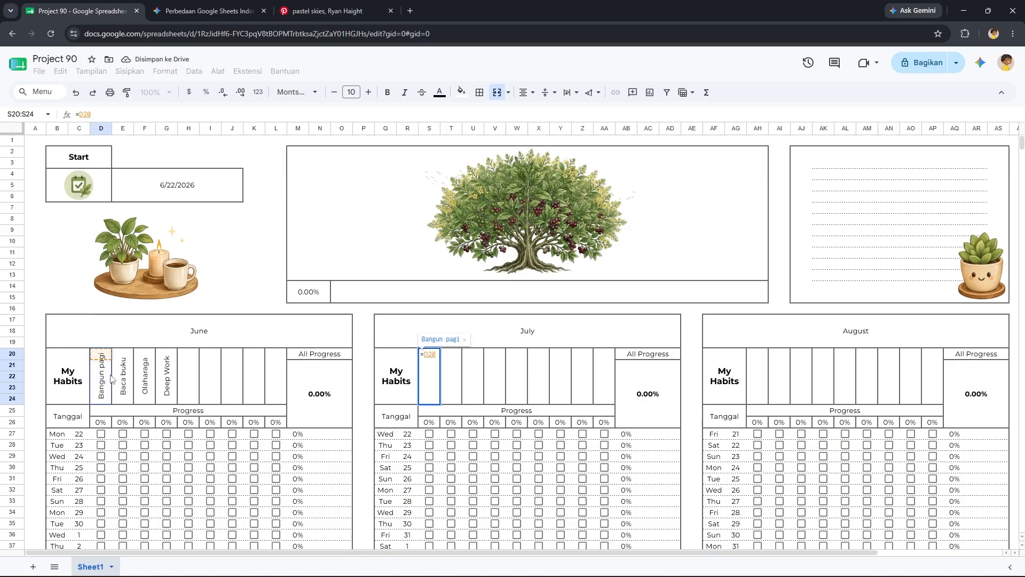
{"action": "key", "text": "Return"}
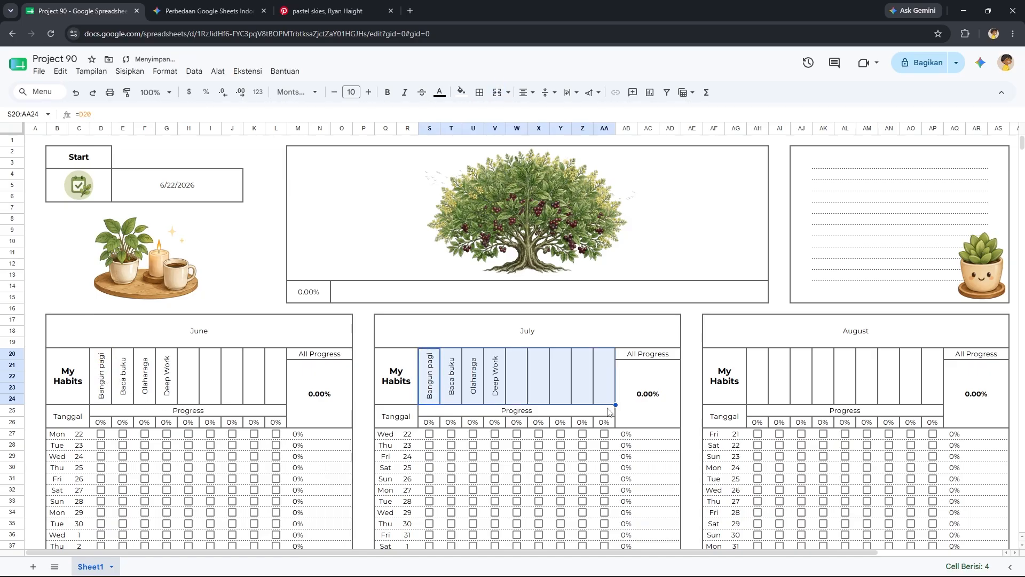
Link the August habit names to June's by entering =D20 in AH20:AH24 and filling it across to column AP.
{"action": "left_click", "coordinate": [754, 385]}
{"action": "type", "text": "="}
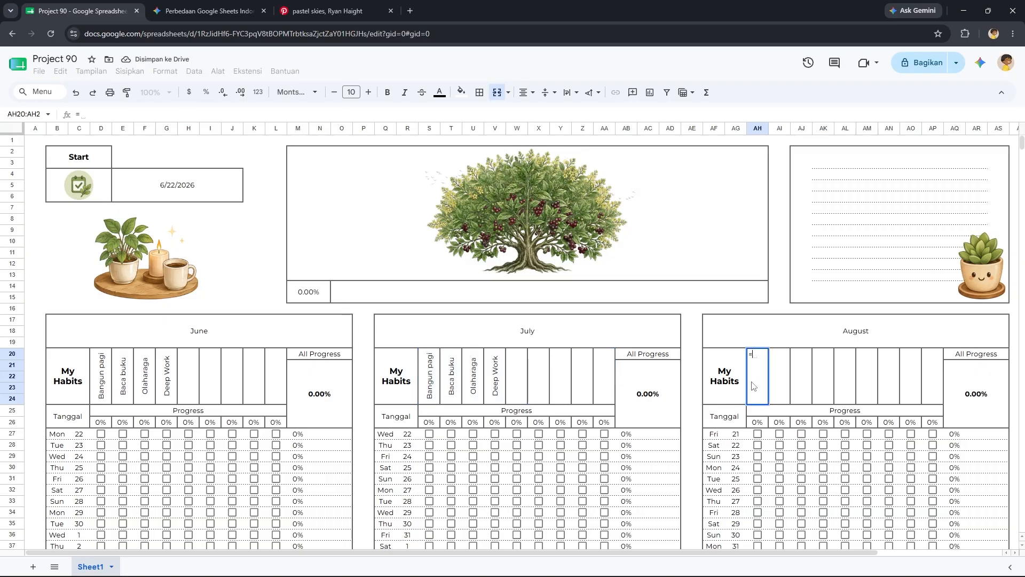
{"action": "left_click", "coordinate": [110, 389]}
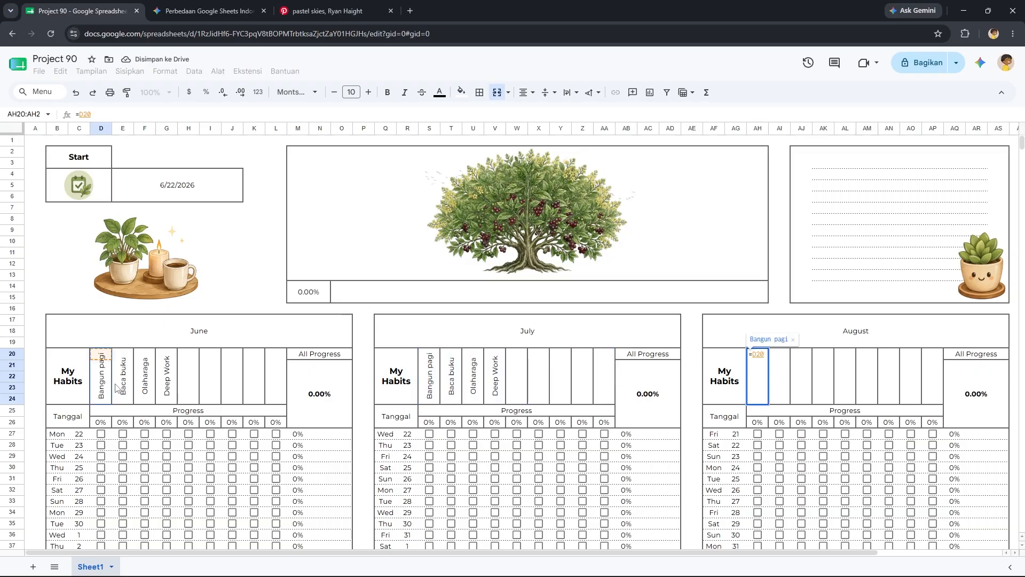
{"action": "key", "text": "Return"}
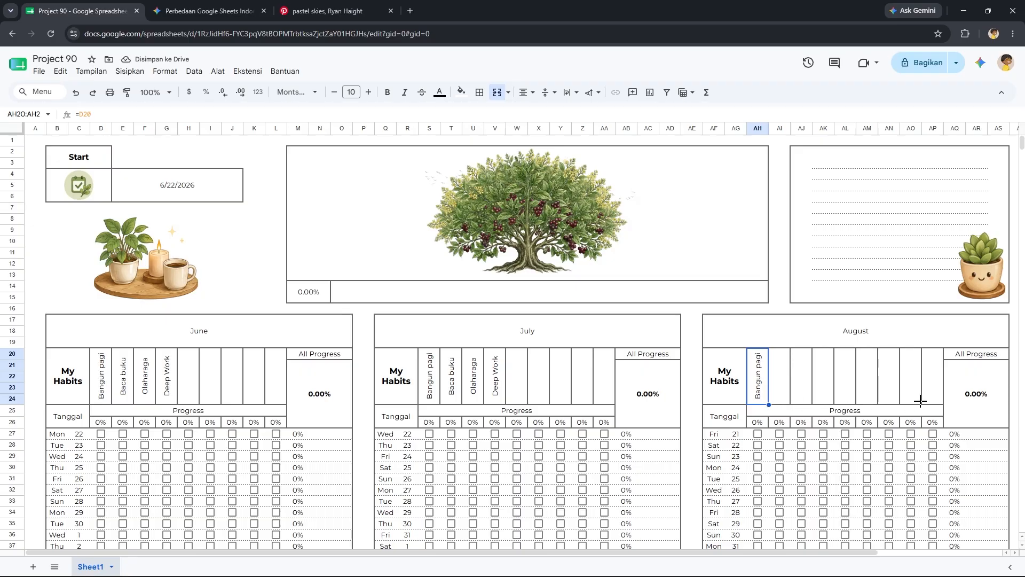
{"action": "left_click_drag", "start_coordinate": [920, 401], "coordinate": [937, 398]}
Add the habit "turu under 10 PM" to the first empty June habit cell, H20:H24.
{"action": "double_click", "coordinate": [190, 394]}
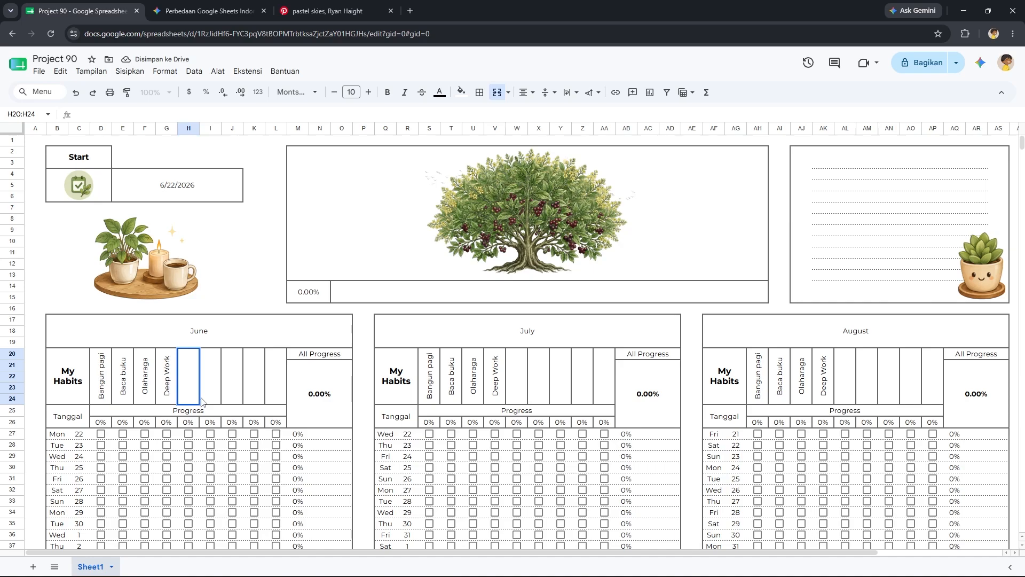
{"action": "type", "text": "turu under 10 PM"}
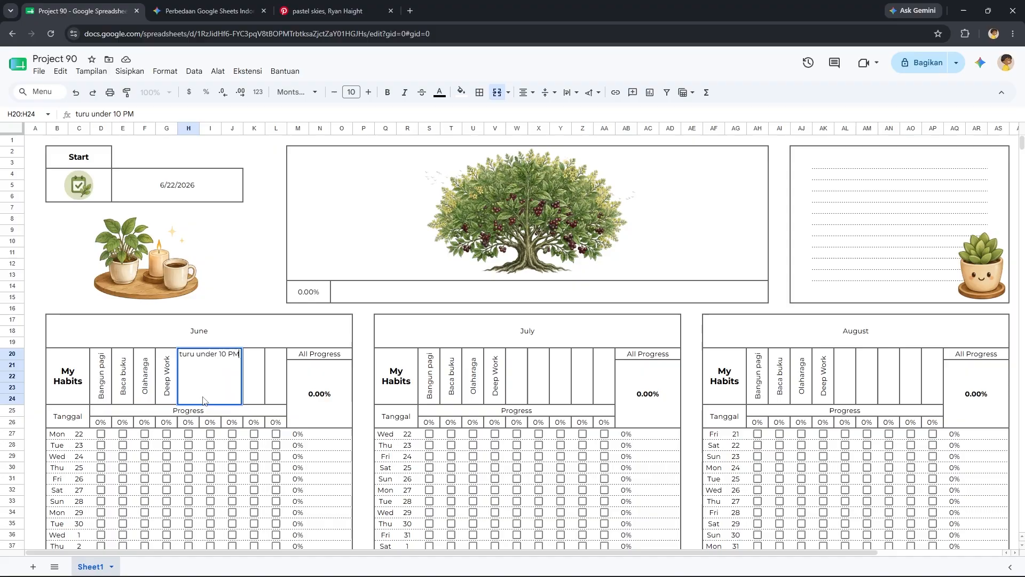
{"action": "key", "text": "Return"}
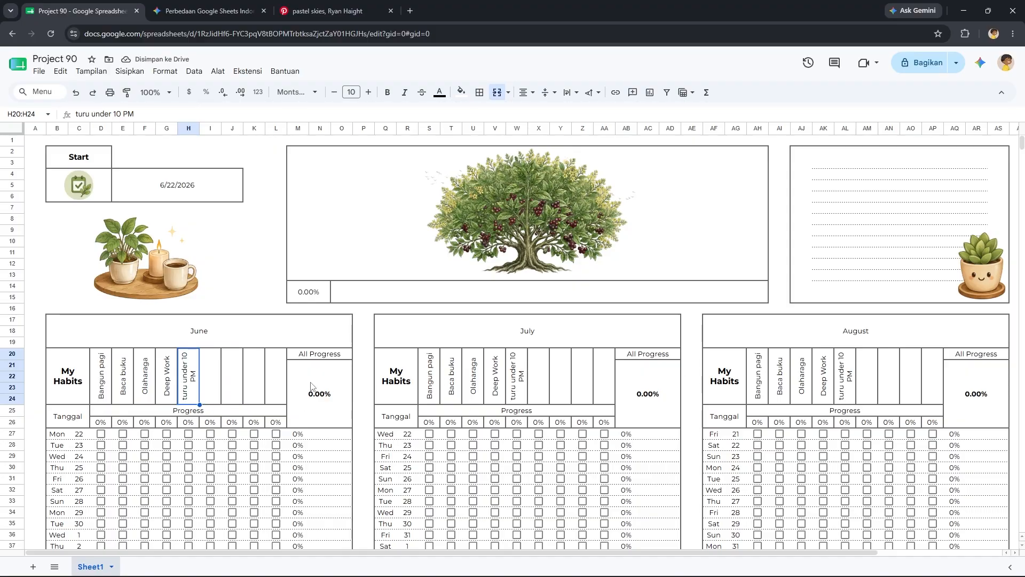
{"action": "left_click", "coordinate": [521, 230]}
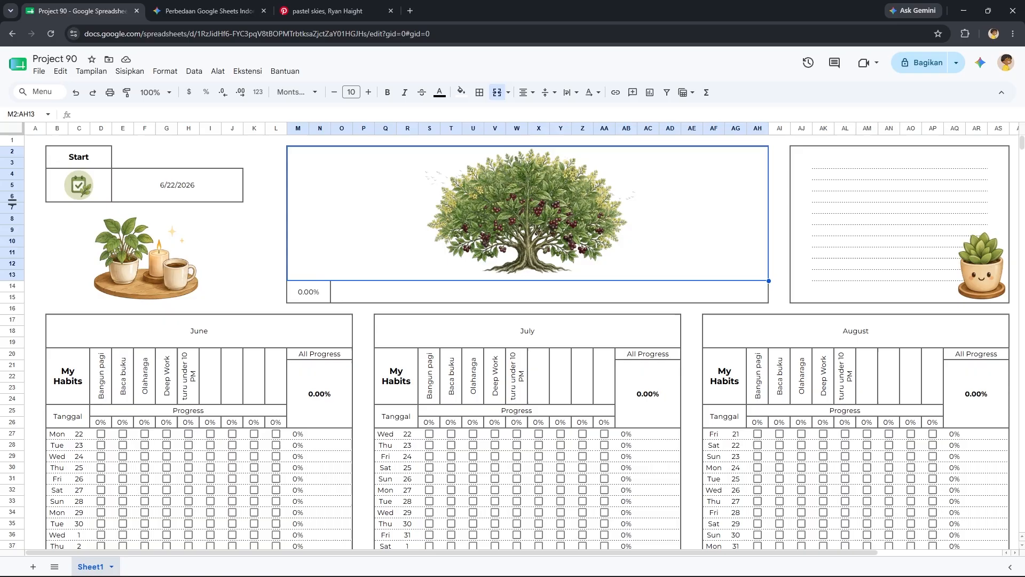
Add a new sheet and name it Tree.
{"action": "left_click", "coordinate": [33, 567]}
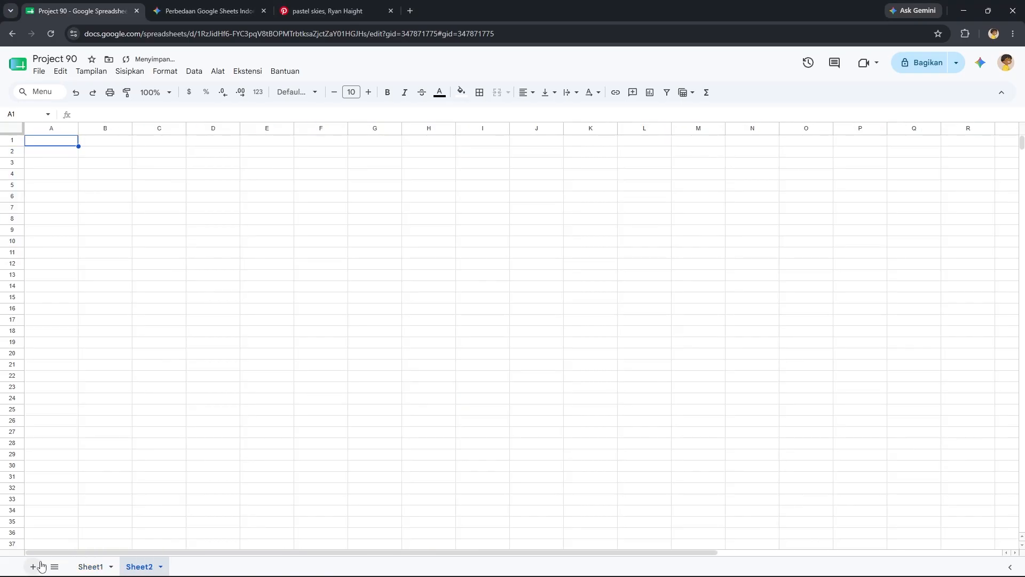
{"action": "double_click", "coordinate": [143, 567]}
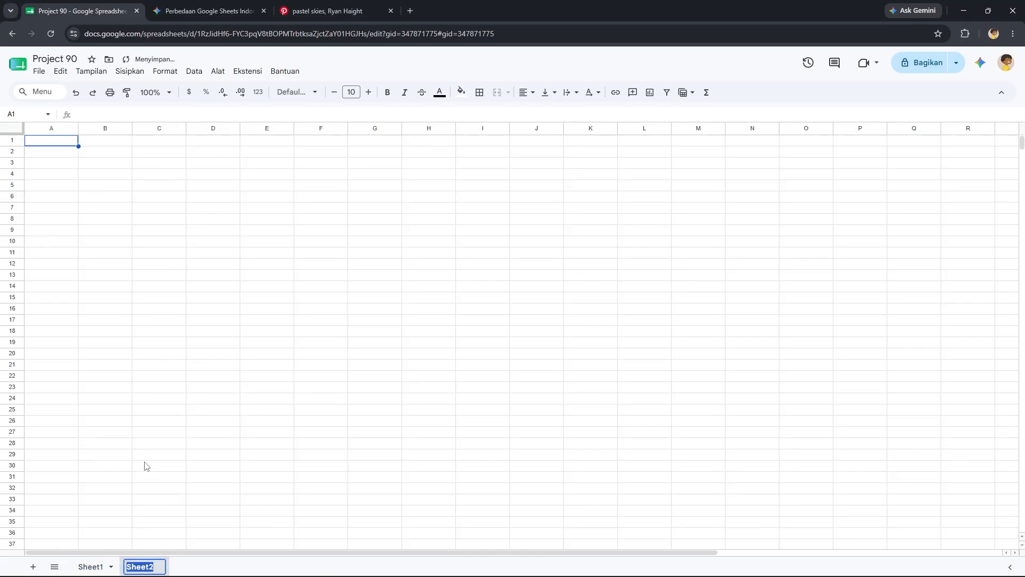
{"action": "type", "text": "Tree"}
{"action": "key", "text": "Return"}
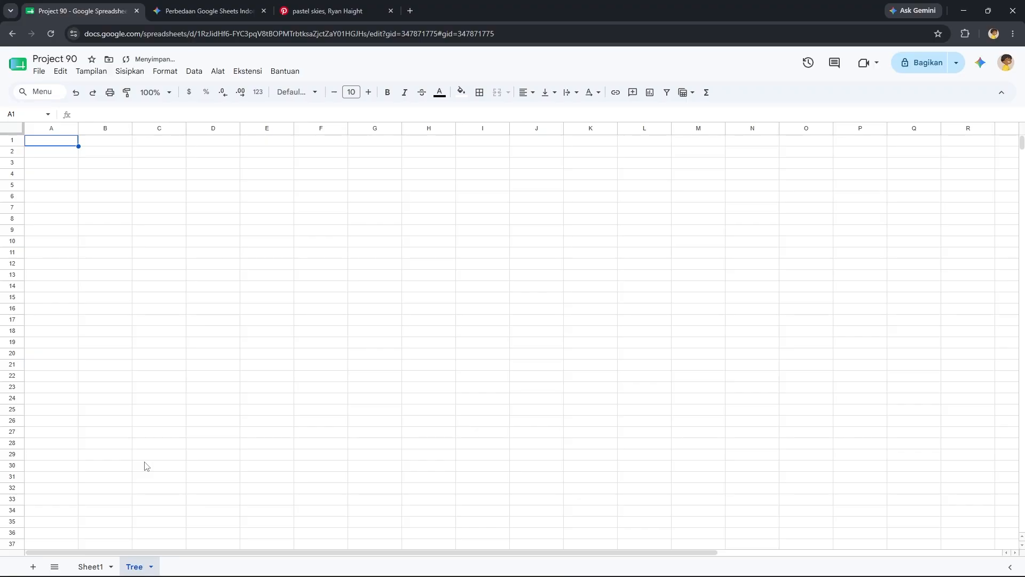
Enter 0% in B2 and 10% in B3 of the Tree sheet.
{"action": "left_click", "coordinate": [155, 175]}
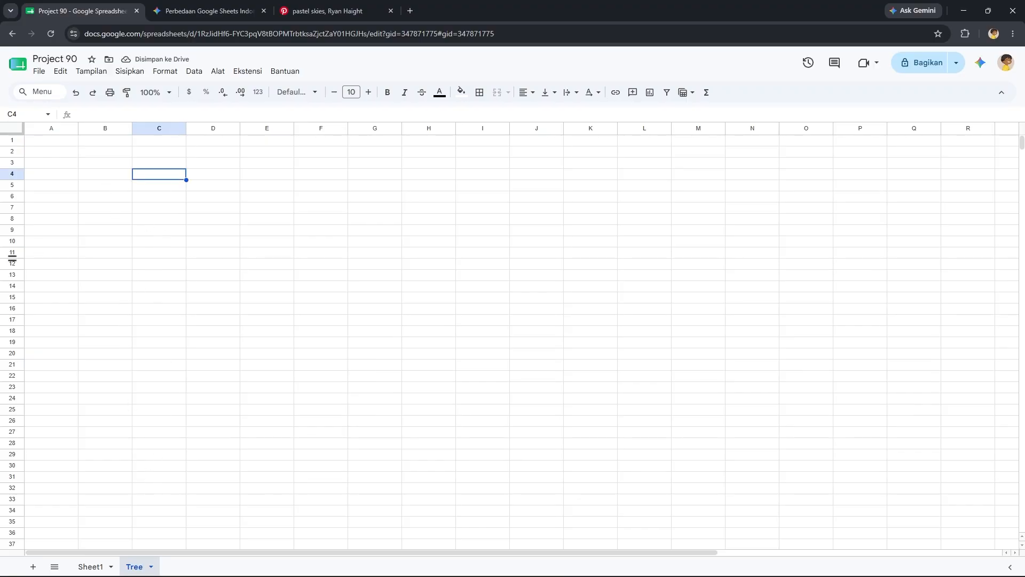
{"action": "left_click_drag", "start_coordinate": [119, 153], "coordinate": [118, 196]}
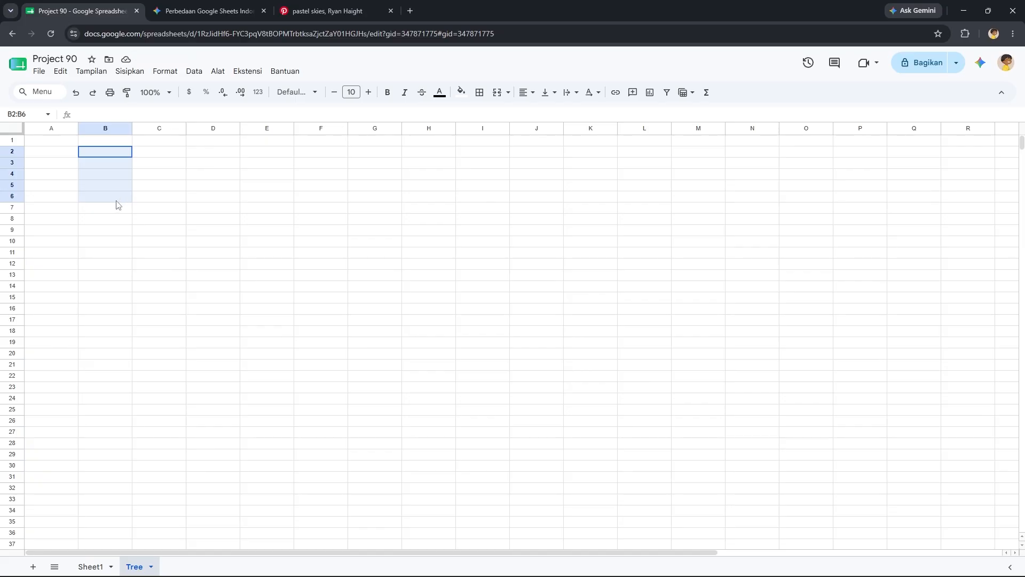
{"action": "left_click", "coordinate": [154, 196]}
{"action": "left_click", "coordinate": [115, 154]}
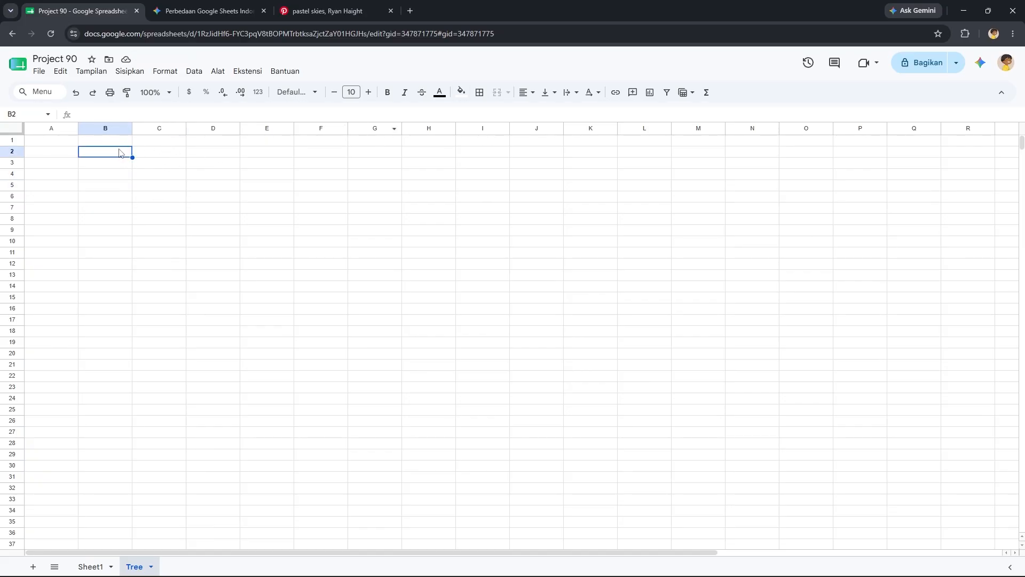
{"action": "double_click", "coordinate": [118, 153]}
{"action": "type", "text": "0%"}
{"action": "key", "text": "Return"}
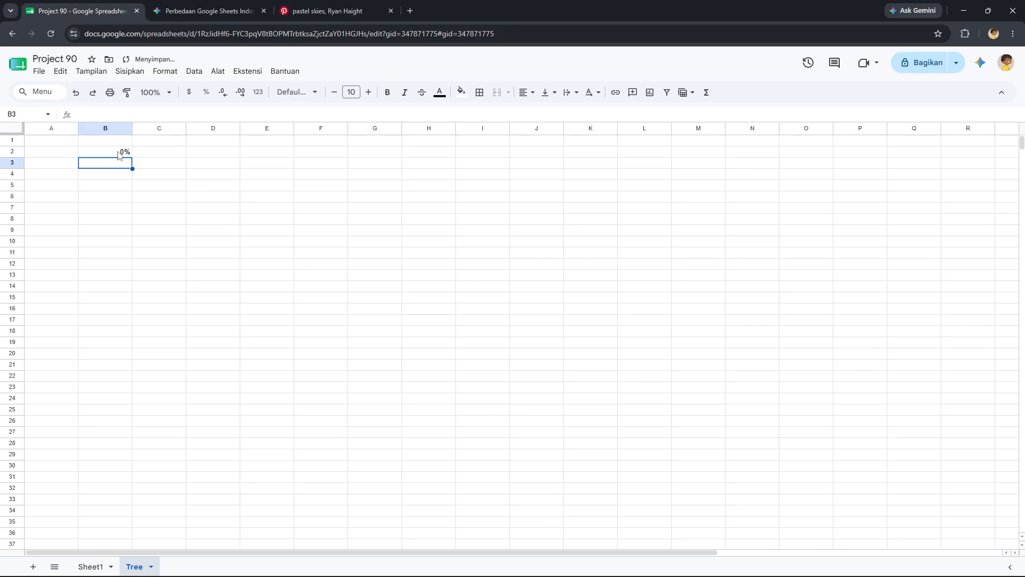
{"action": "double_click", "coordinate": [122, 163]}
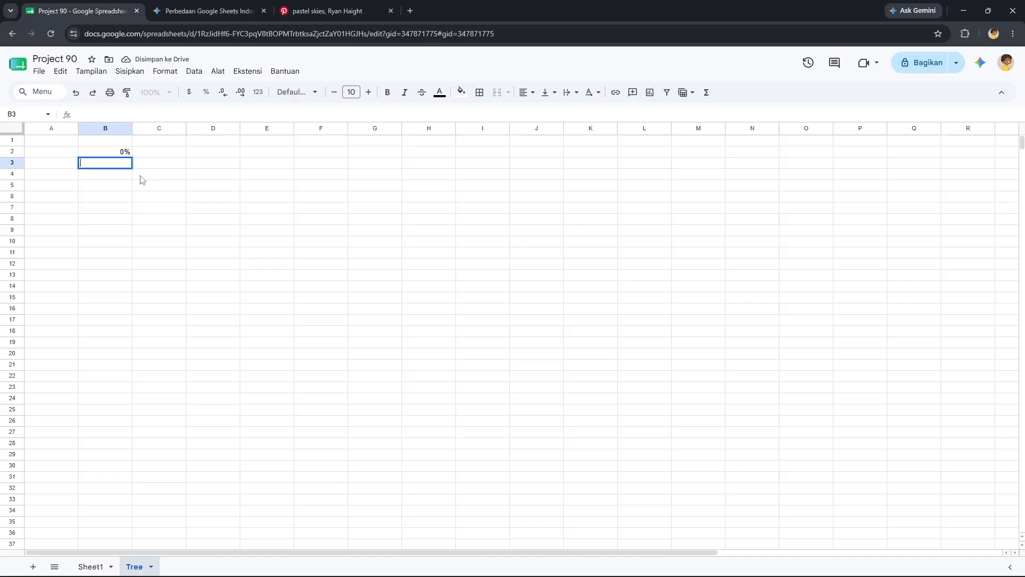
{"action": "type", "text": "10%"}
{"action": "key", "text": "Return"}
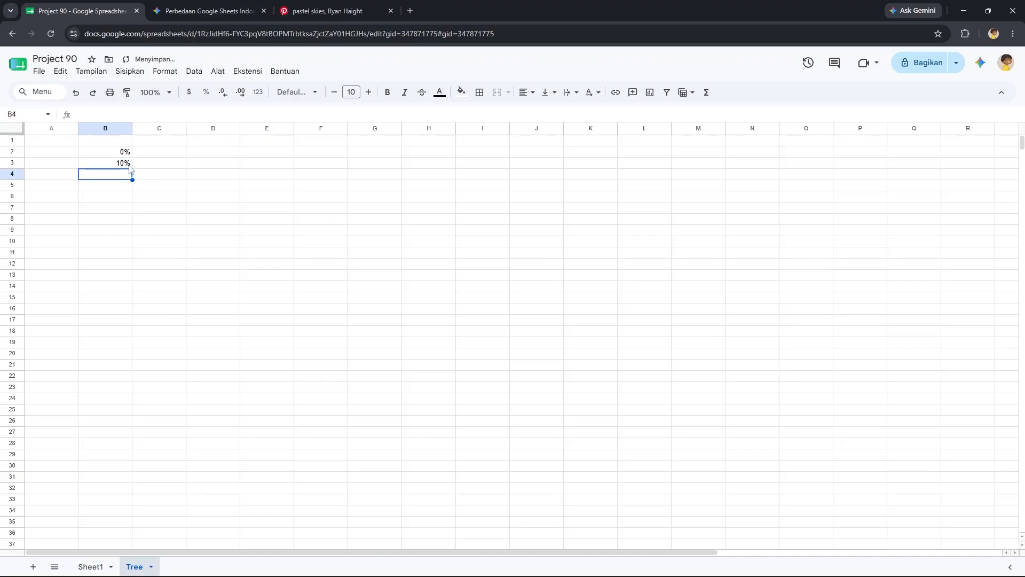
Extend the B2:B3 percentage series down to 100% in B12.
{"action": "key", "text": "Up"}
{"action": "key", "text": "Up"}
{"action": "key", "text": "Down"}
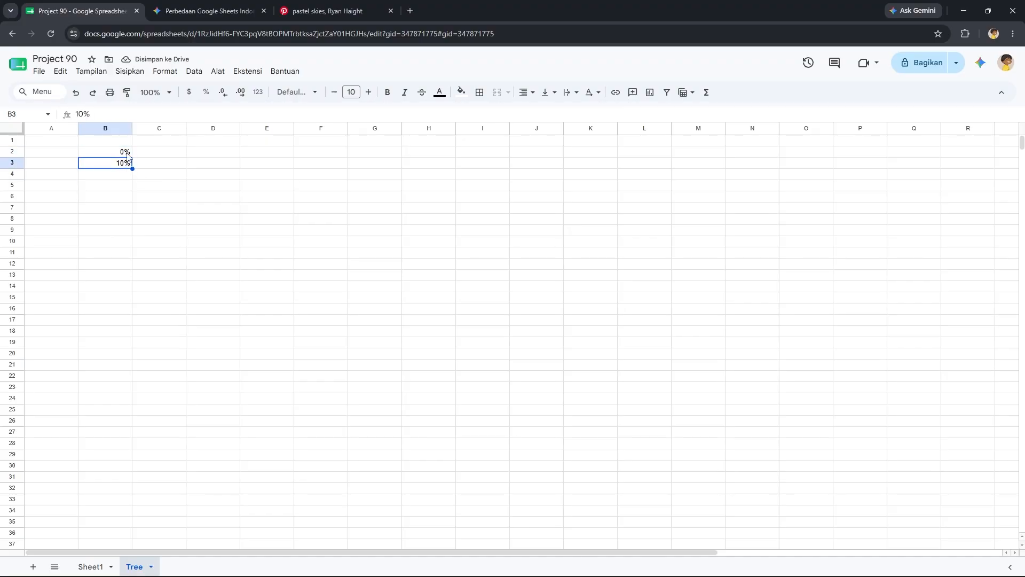
{"action": "key", "text": "Up"}
{"action": "key", "text": "shift+Down"}
{"action": "left_click_drag", "start_coordinate": [132, 169], "coordinate": [132, 254]}
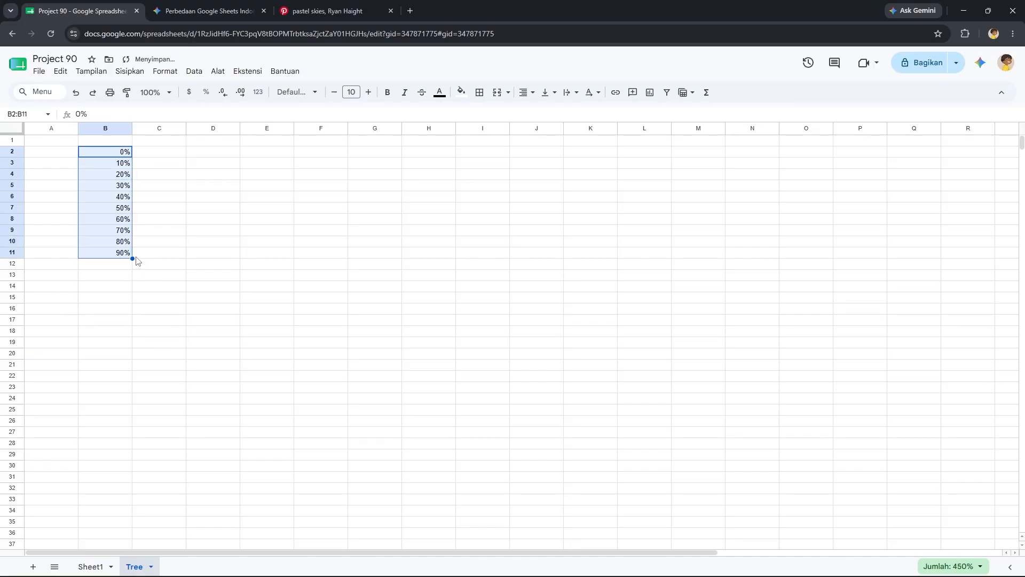
{"action": "left_click_drag", "start_coordinate": [133, 257], "coordinate": [133, 268]}
{"action": "left_click", "coordinate": [159, 267]}
Insert image 1 from the img > Tree folder into cell C2 beside the first percentage.
{"action": "left_click", "coordinate": [163, 159]}
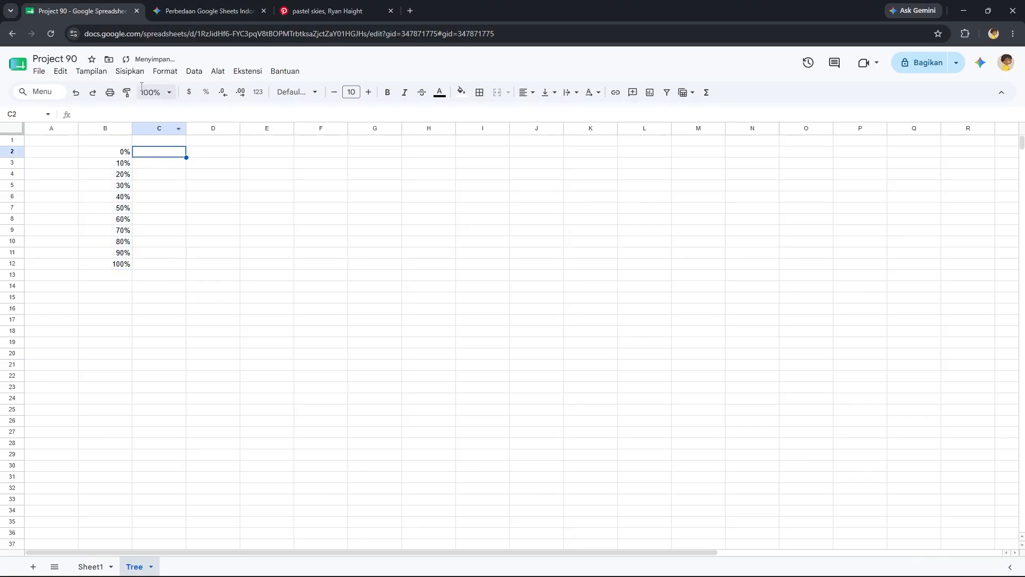
{"action": "left_click", "coordinate": [130, 71]}
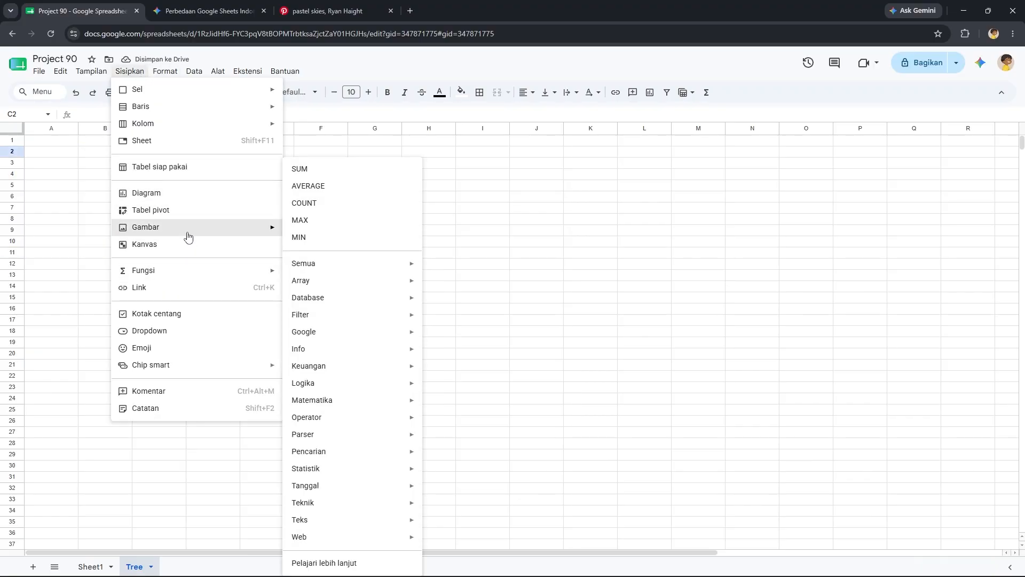
{"action": "mouse_move", "coordinate": [188, 228]}
{"action": "left_click", "coordinate": [344, 248]}
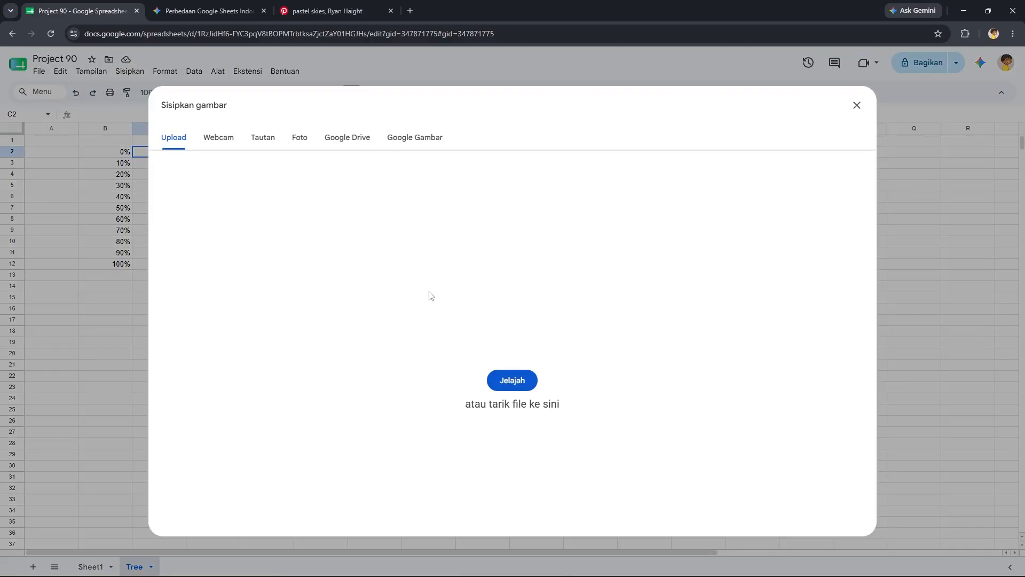
{"action": "left_click", "coordinate": [510, 385]}
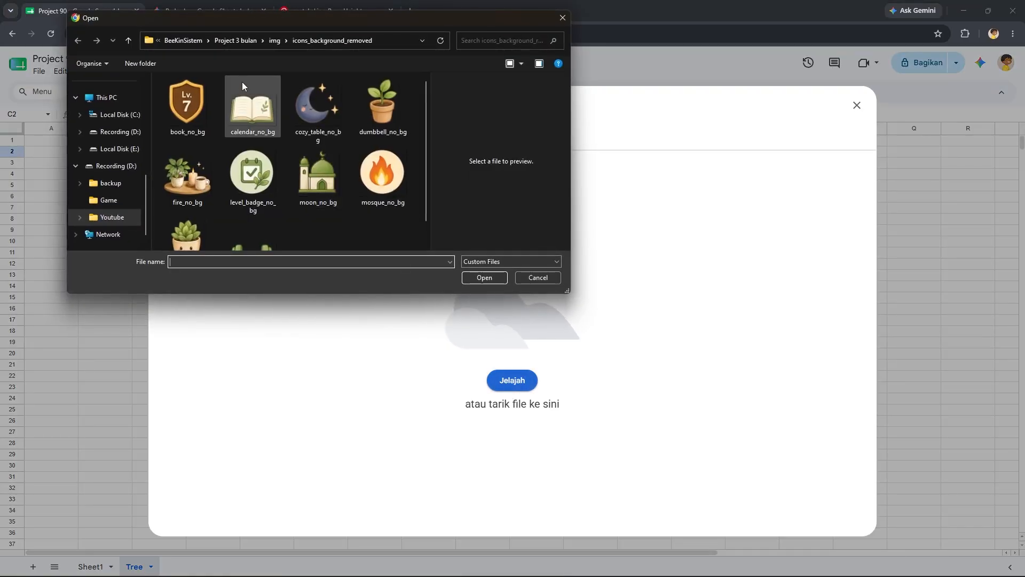
{"action": "left_click", "coordinate": [275, 43]}
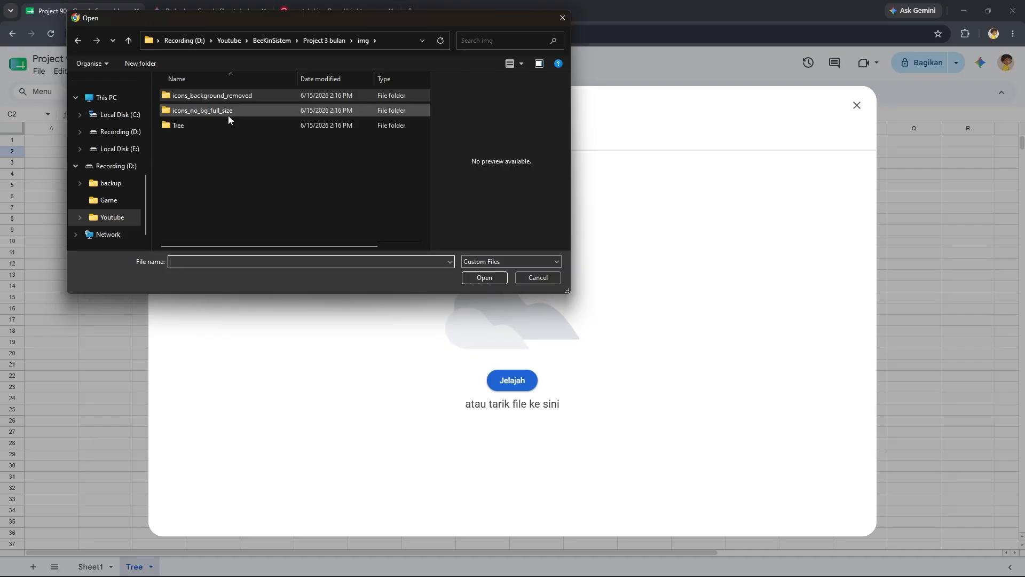
{"action": "double_click", "coordinate": [216, 124]}
{"action": "left_click", "coordinate": [212, 120]}
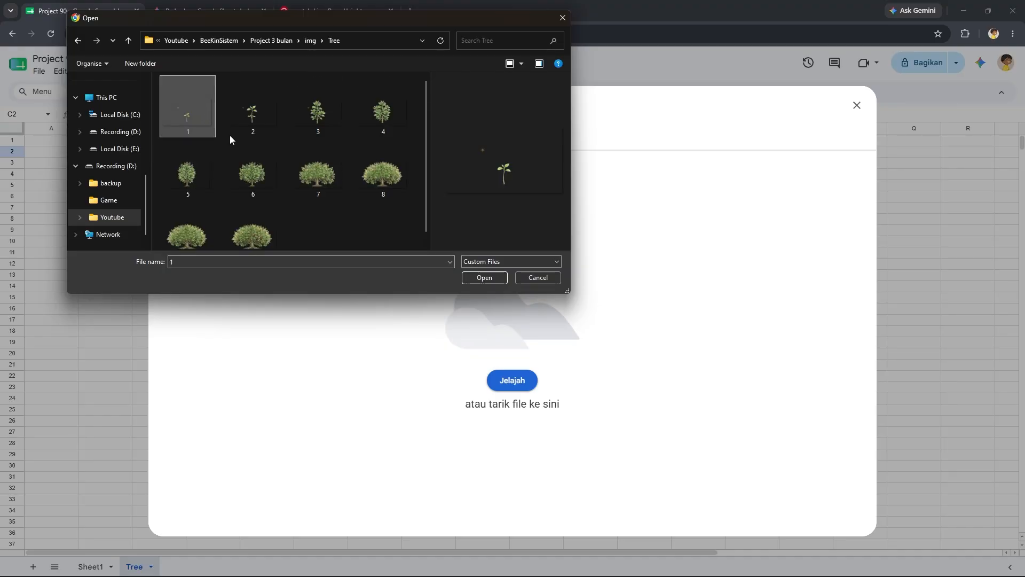
{"action": "left_click", "coordinate": [469, 279]}
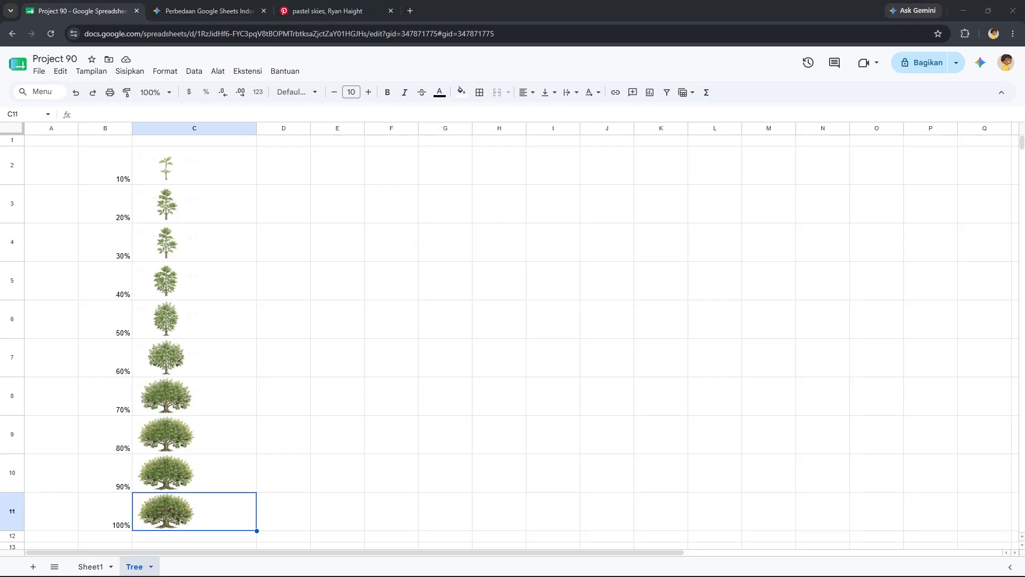
{"action": "left_click", "coordinate": [221, 405]}
{"action": "scroll", "coordinate": [182, 283], "scroll_direction": "down", "scroll_amount": 3}
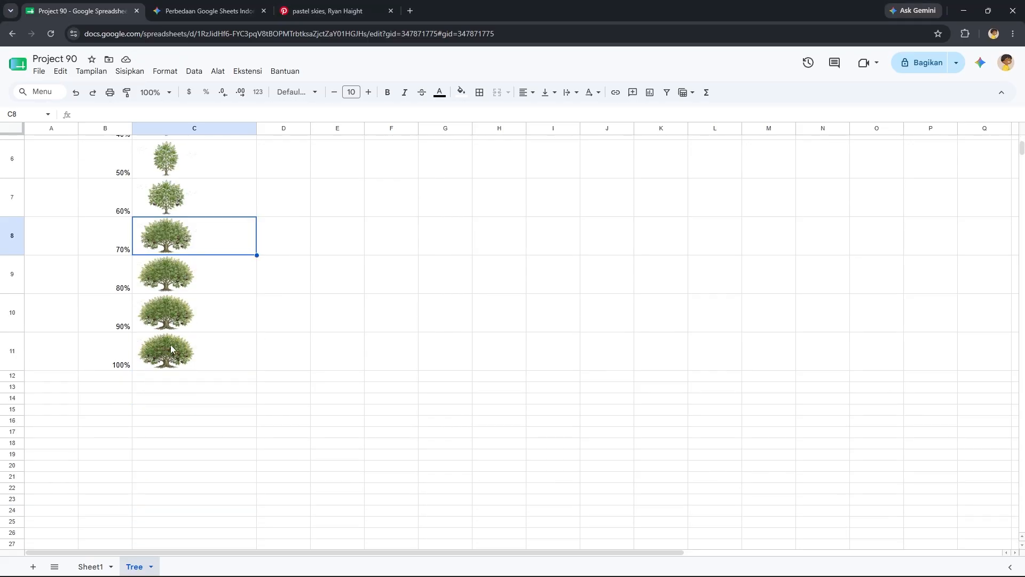
{"action": "scroll", "coordinate": [182, 283], "scroll_direction": "up", "scroll_amount": 3}
{"action": "left_click", "coordinate": [116, 169]}
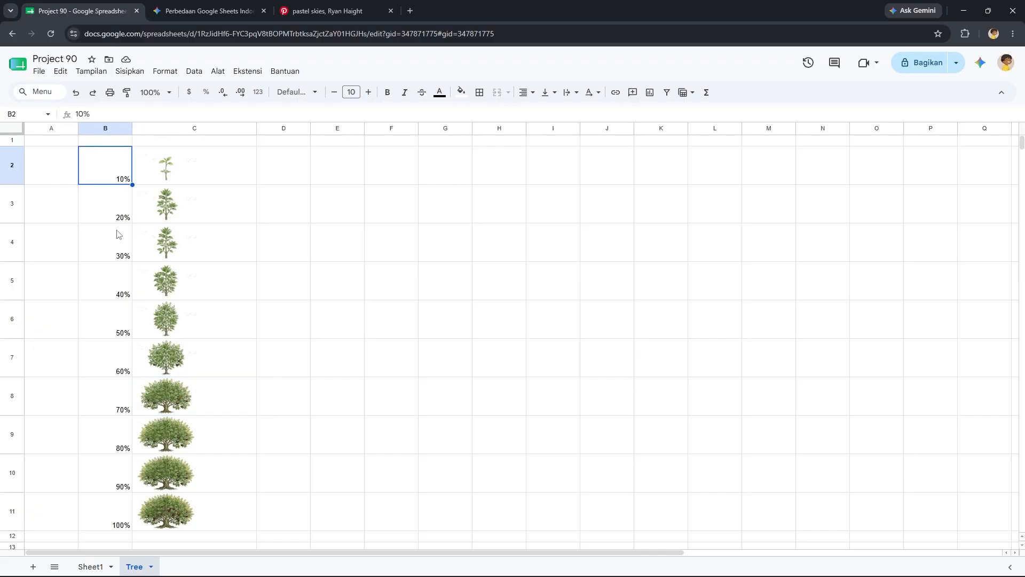
{"action": "scroll", "coordinate": [117, 288], "scroll_direction": "down", "scroll_amount": 3}
{"action": "scroll", "coordinate": [107, 368], "scroll_direction": "up", "scroll_amount": 3}
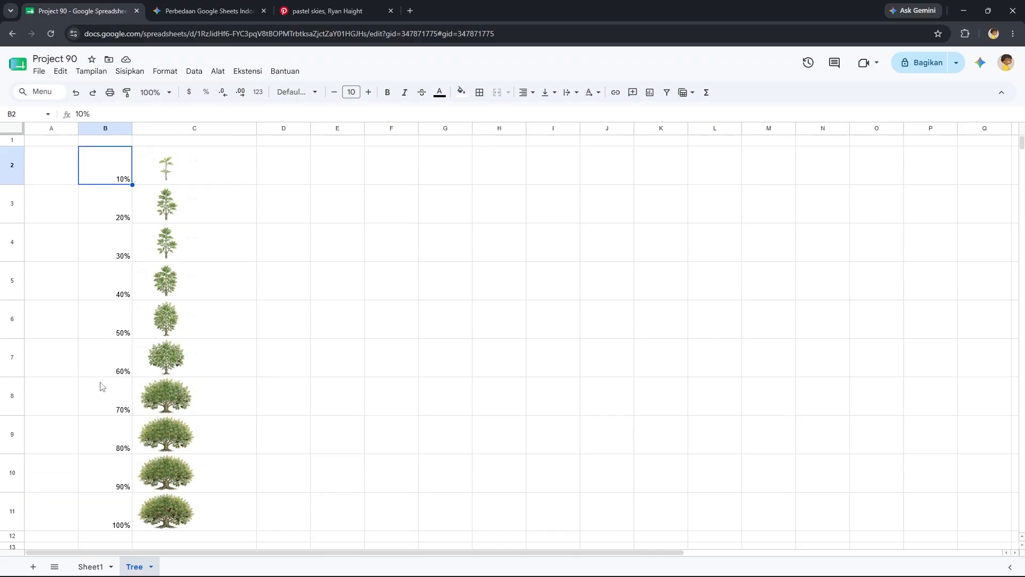
Delete the large tree image from the merged cell M2:AH13 on Sheet1.
{"action": "left_click", "coordinate": [82, 566]}
{"action": "double_click", "coordinate": [488, 258]}
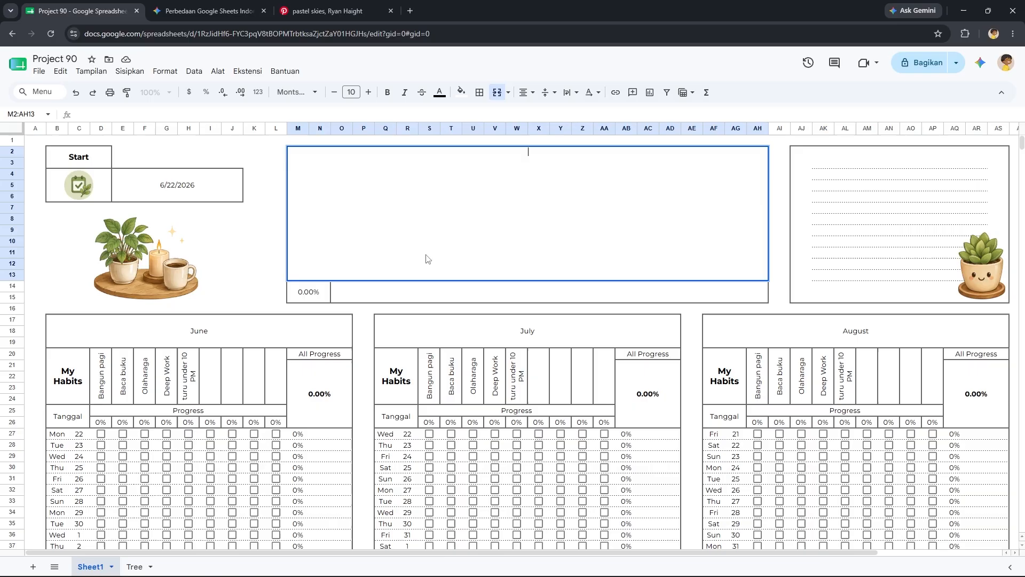
{"action": "key", "text": "Escape"}
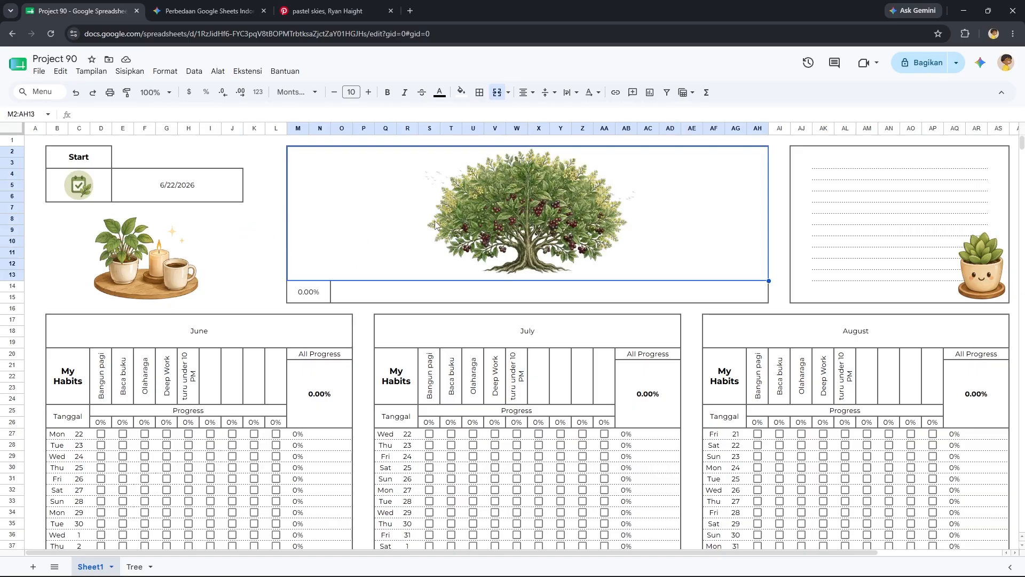
{"action": "key", "text": "Delete"}
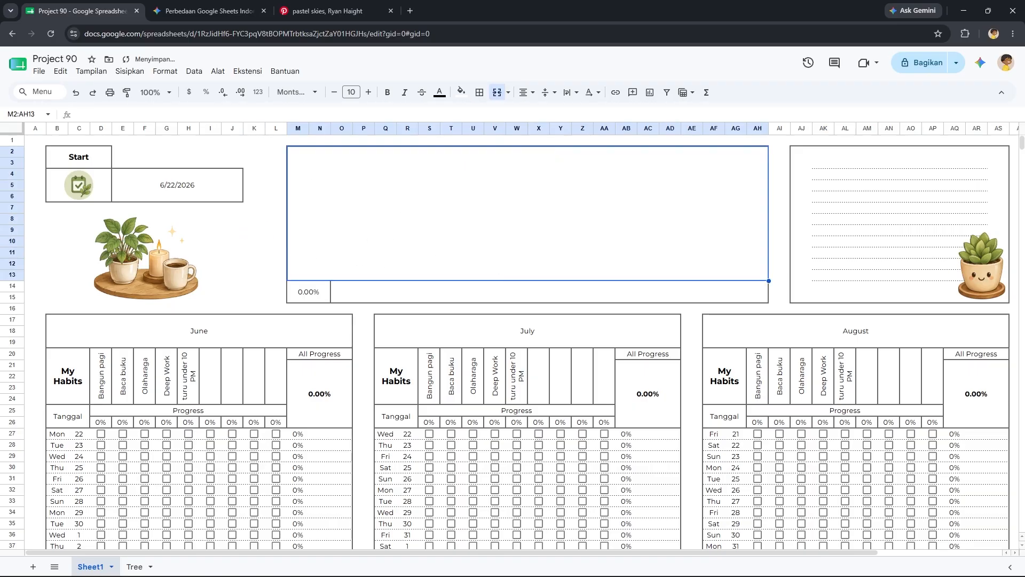
Begin a formula in the merged cell M2:AH13 with =IFERROR(INDEX(Tree! as its opening part.
{"action": "type", "text": "="}
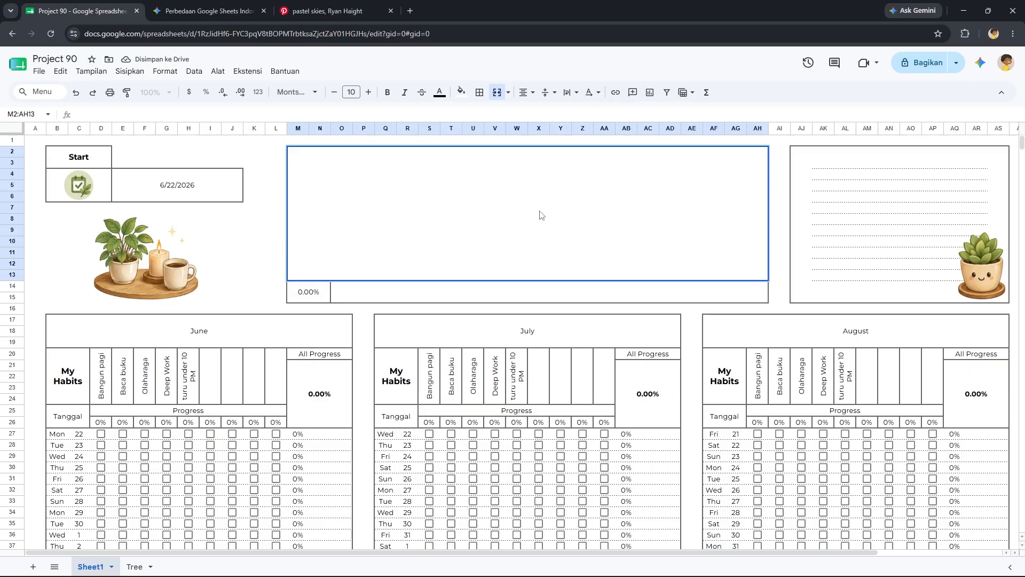
{"action": "type", "text": "IFERROR("}
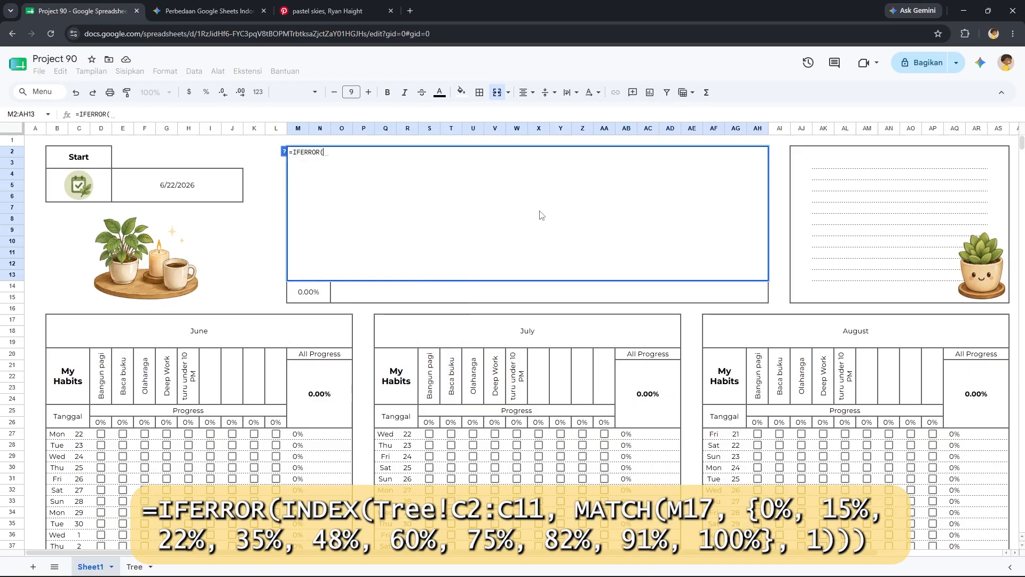
{"action": "type", "text": "inde"}
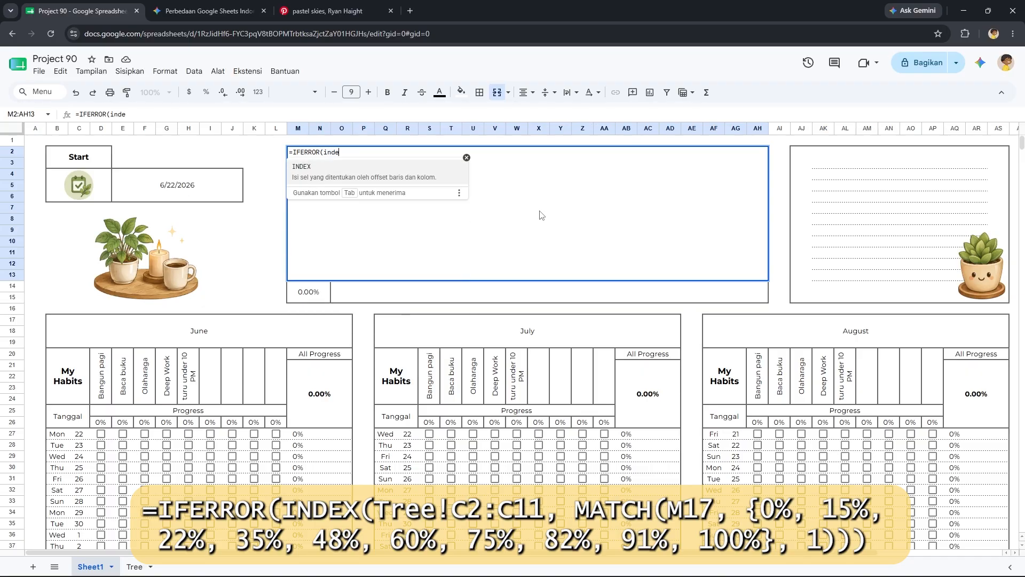
{"action": "key", "text": "Tab"}
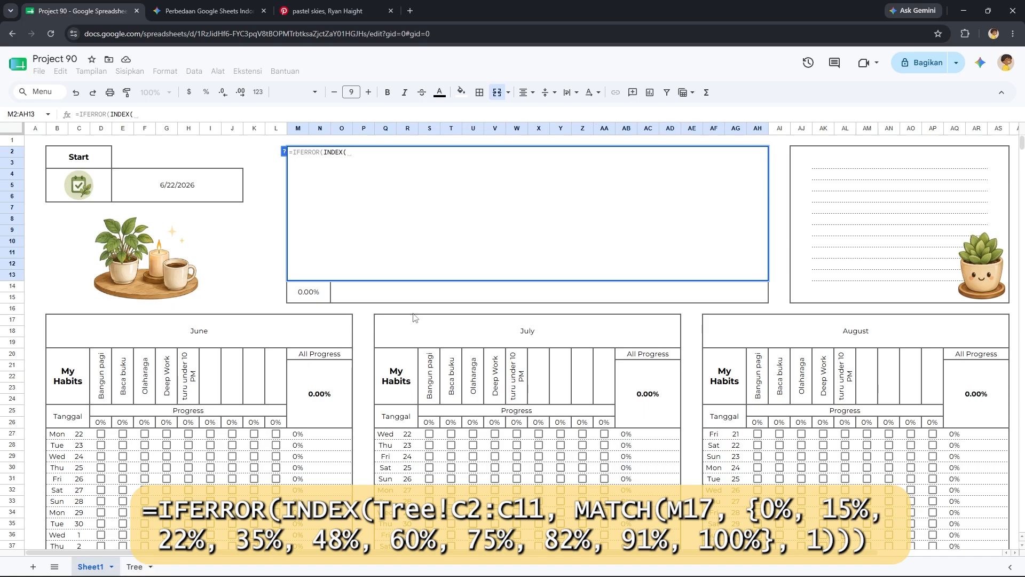
{"action": "type", "text": "Tree"}
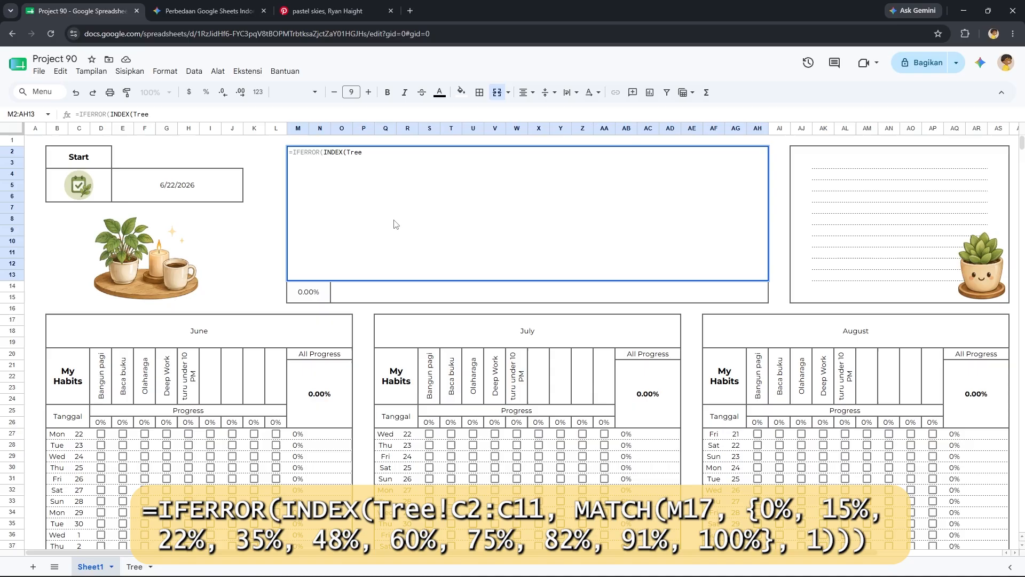
{"action": "type", "text": "!"}
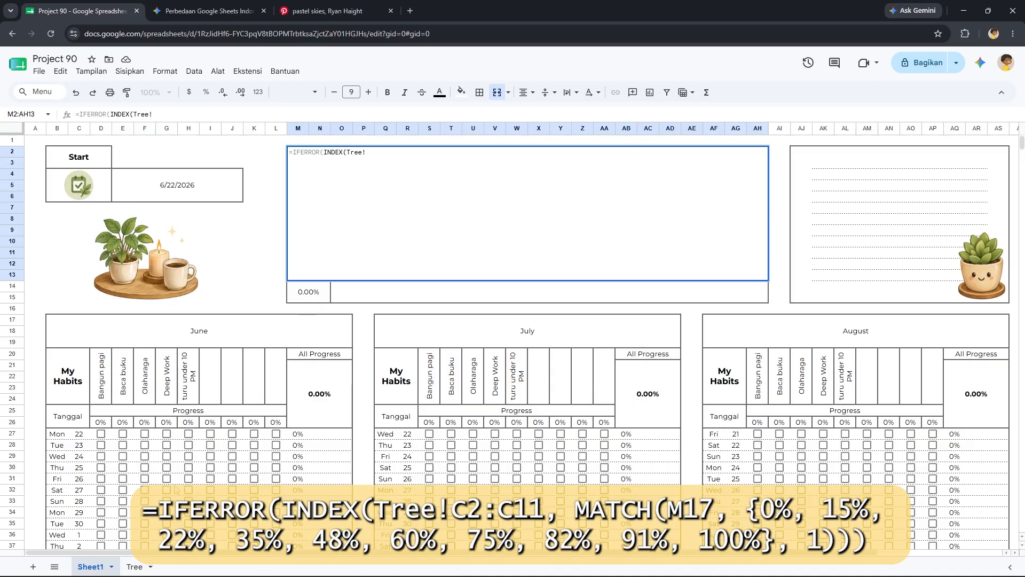
Copy the address of the tree image range C2:C11 on the Tree sheet into Sheet1's INDEX formula as Tree!C2:C11.
{"action": "left_click", "coordinate": [129, 567]}
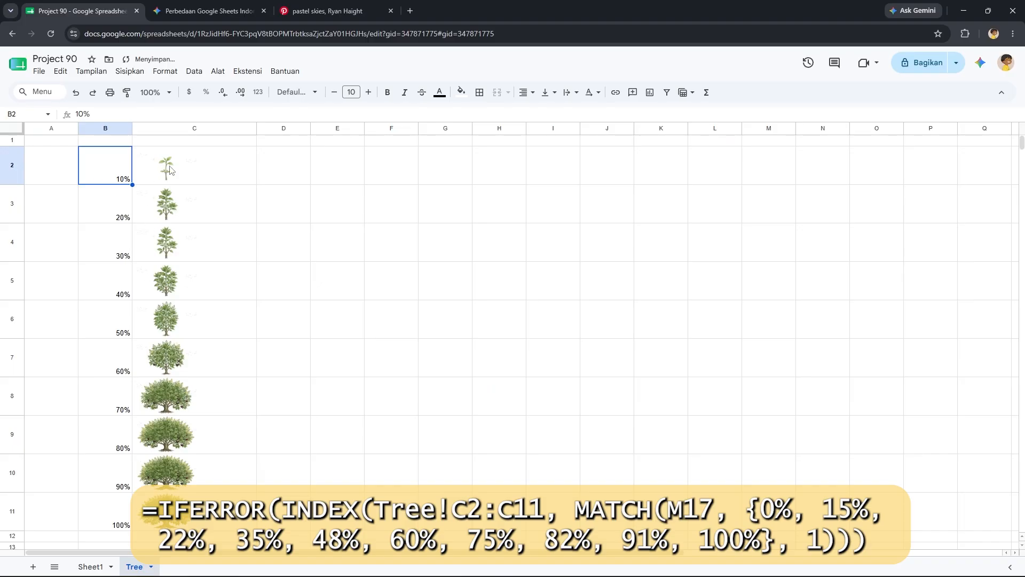
{"action": "left_click", "coordinate": [136, 176]}
{"action": "scroll", "coordinate": [170, 321], "scroll_direction": "down", "scroll_amount": 2}
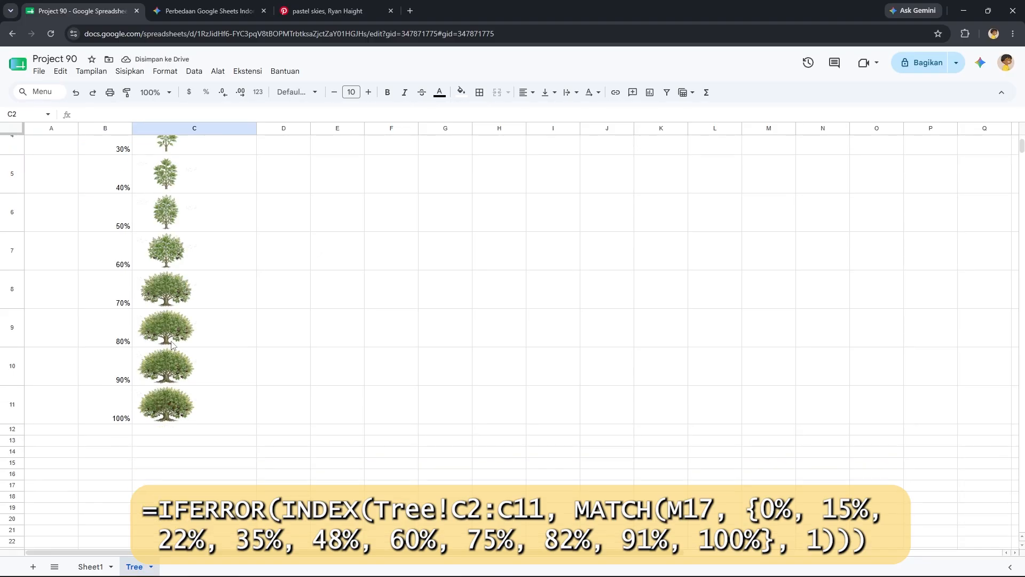
{"action": "left_click", "coordinate": [181, 400], "text": "shift"}
{"action": "scroll", "coordinate": [182, 376], "scroll_direction": "up", "scroll_amount": 2}
{"action": "left_click", "coordinate": [17, 114]}
{"action": "key", "text": "ctrl+c"}
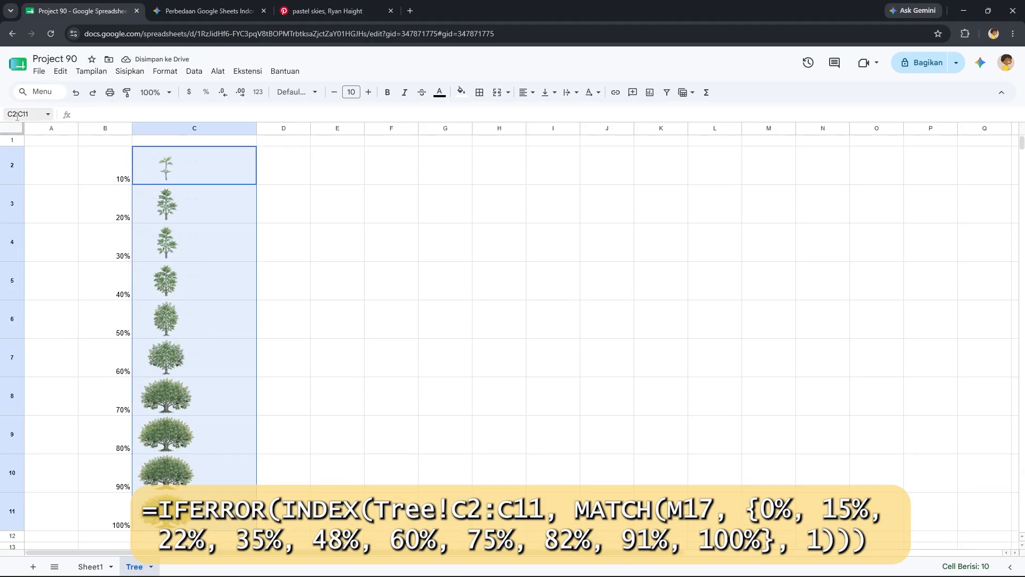
{"action": "left_click", "coordinate": [90, 566]}
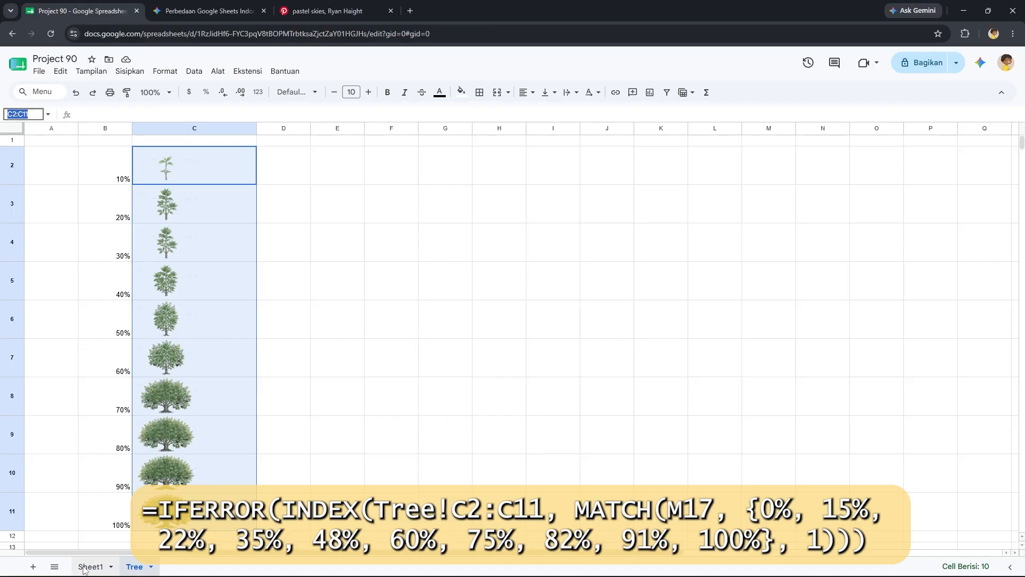
{"action": "double_click", "coordinate": [545, 212]}
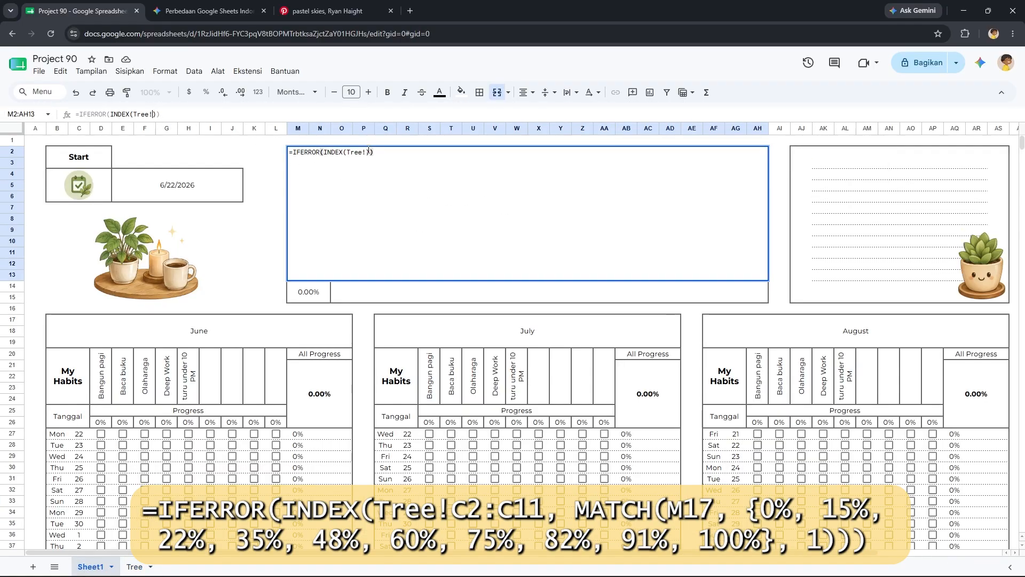
{"action": "key", "text": "ctrl+v"}
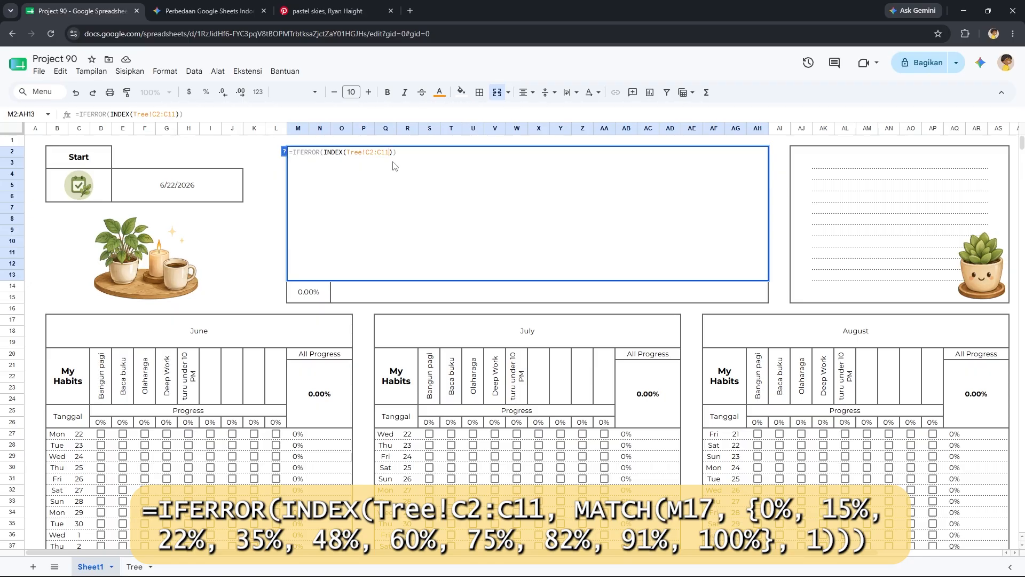
Add a MATCH function as the INDEX row argument, with M14 as the search key and an array in braces.
{"action": "type", "text": ", "}
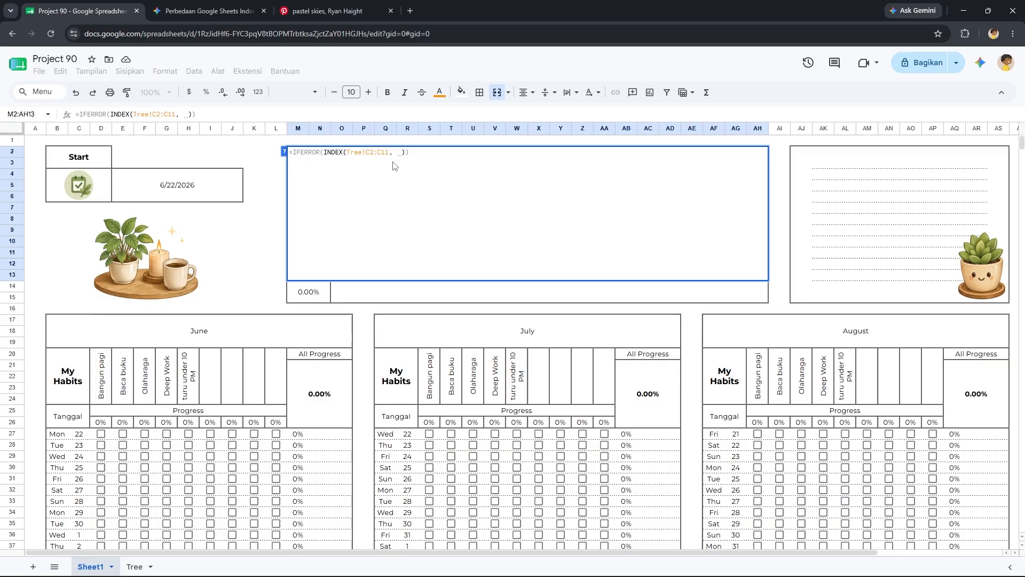
{"action": "type", "text": "MA"}
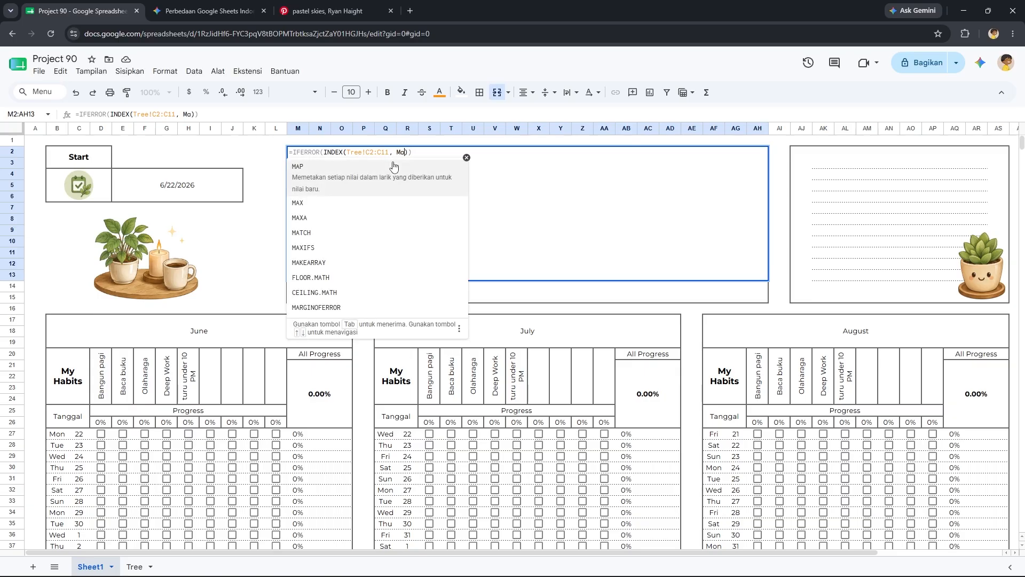
{"action": "key", "text": "Tab"}
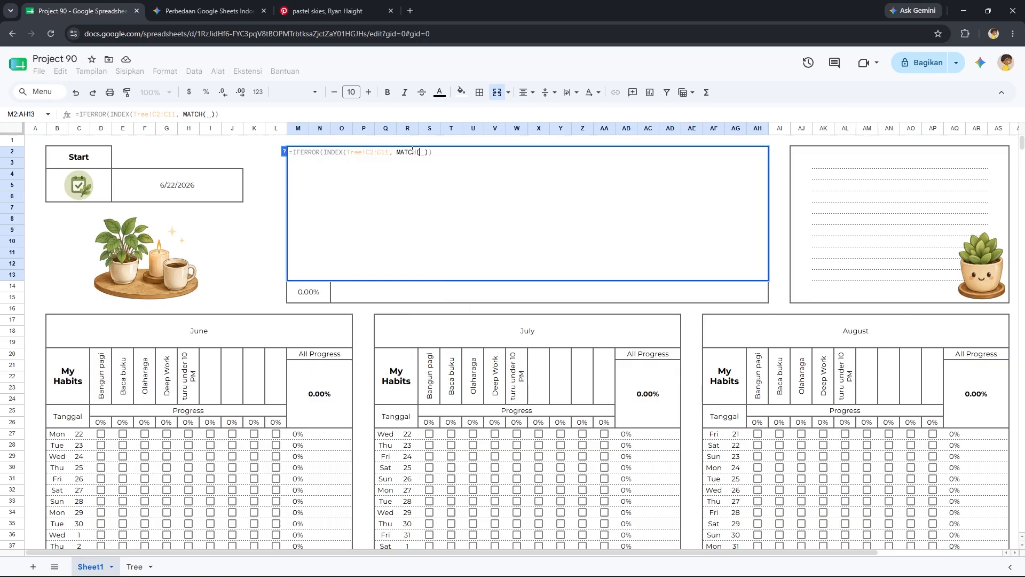
{"action": "left_click", "coordinate": [314, 298]}
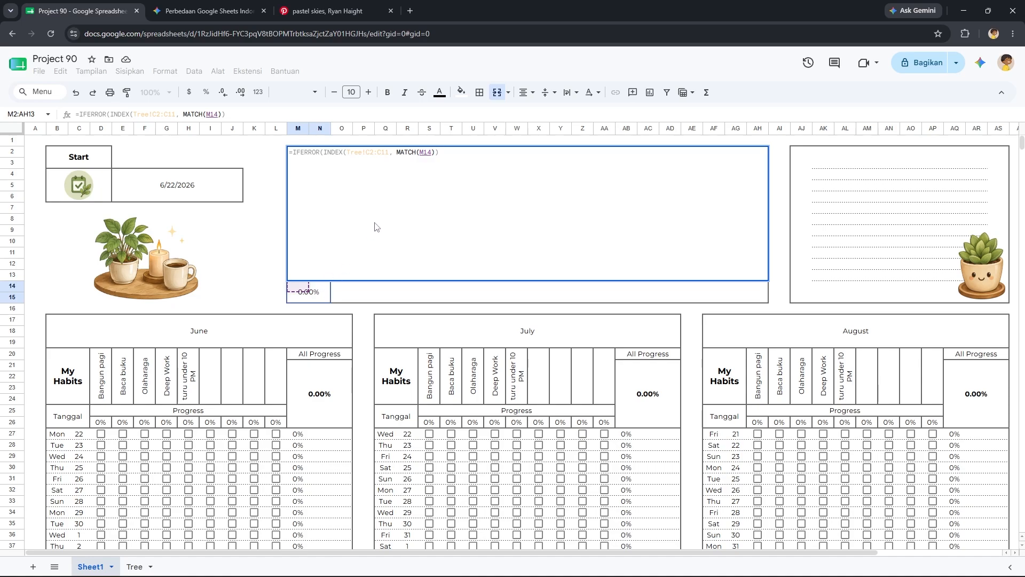
{"action": "type", "text": ",{}"}
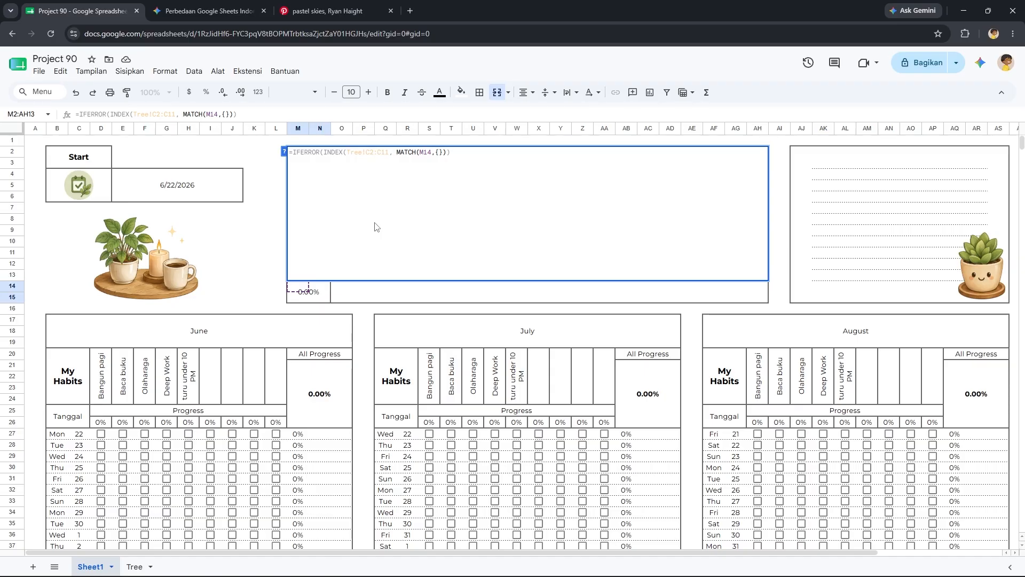
Fill the MATCH array with thresholds 10%,20%,30%,40%,50%,60%,70%,80%,90%,100%.
{"action": "type", "text": "10%,"}
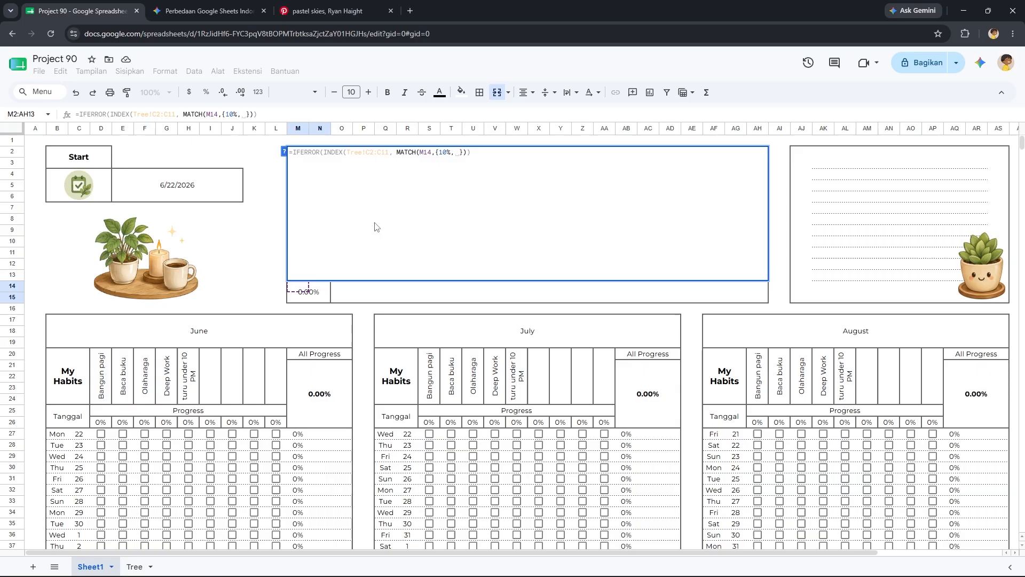
{"action": "type", "text": "20%,"}
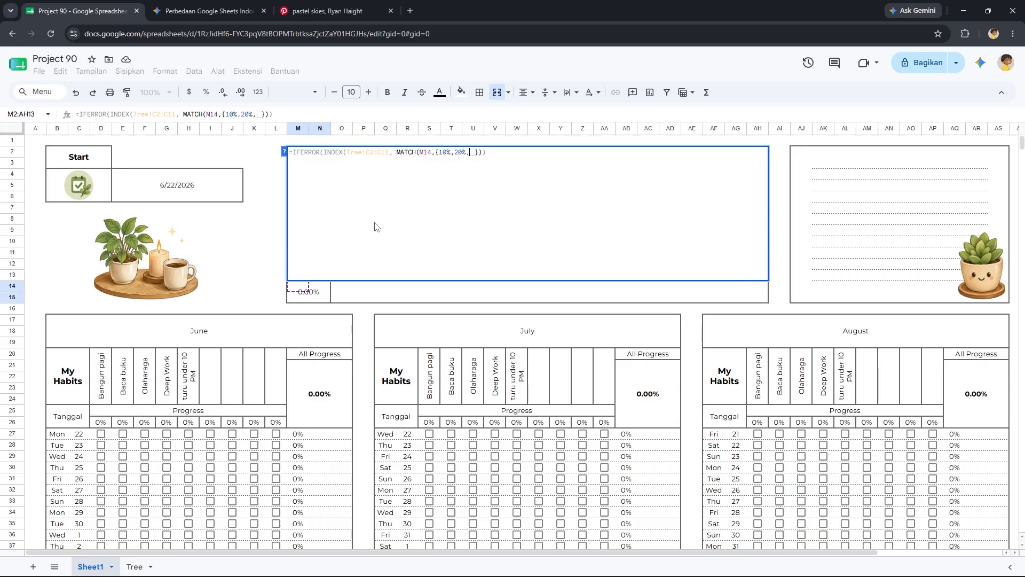
{"action": "type", "text": "30%,40"}
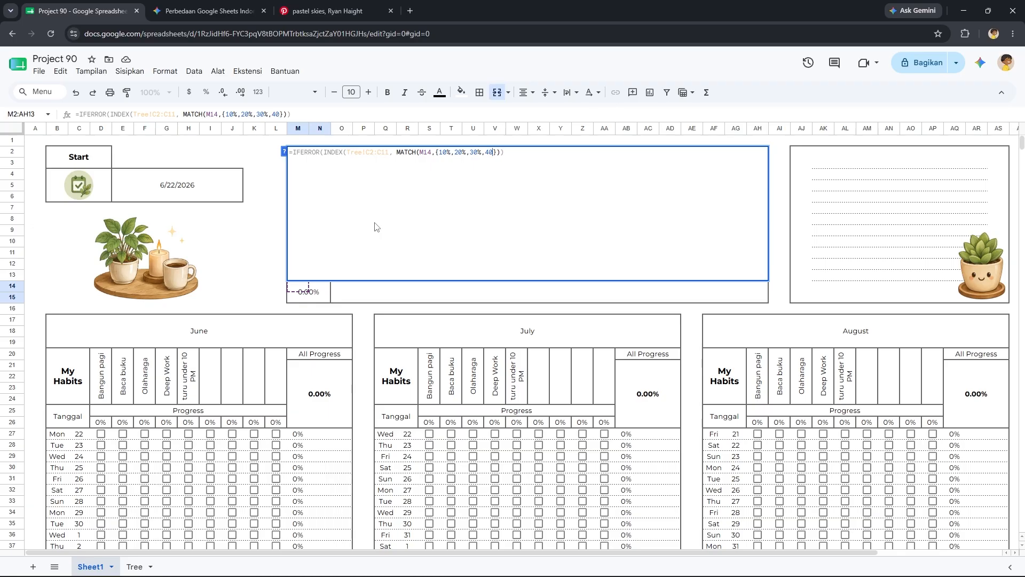
{"action": "type", "text": "%,50%,60%"}
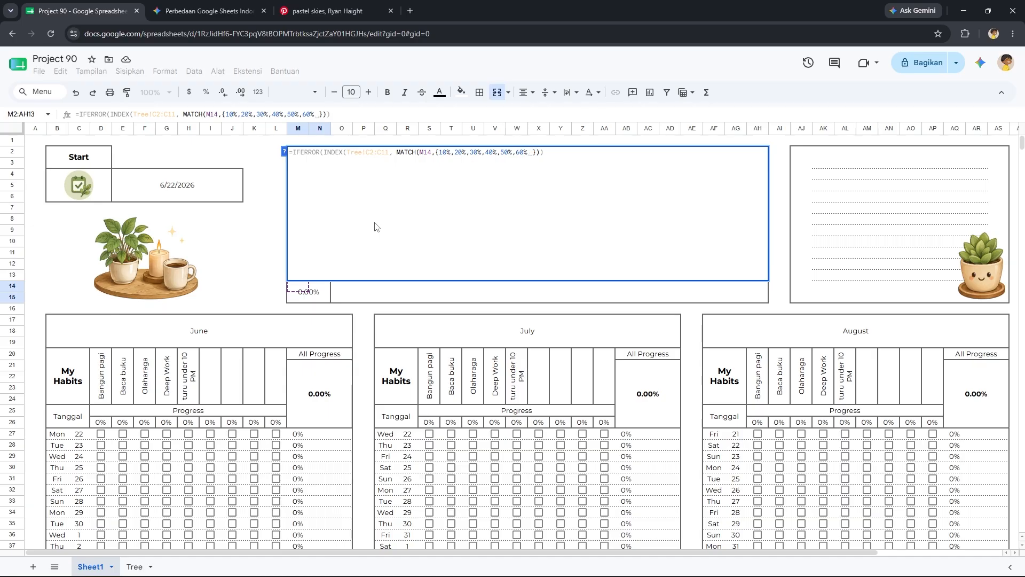
{"action": "type", "text": ",70"}
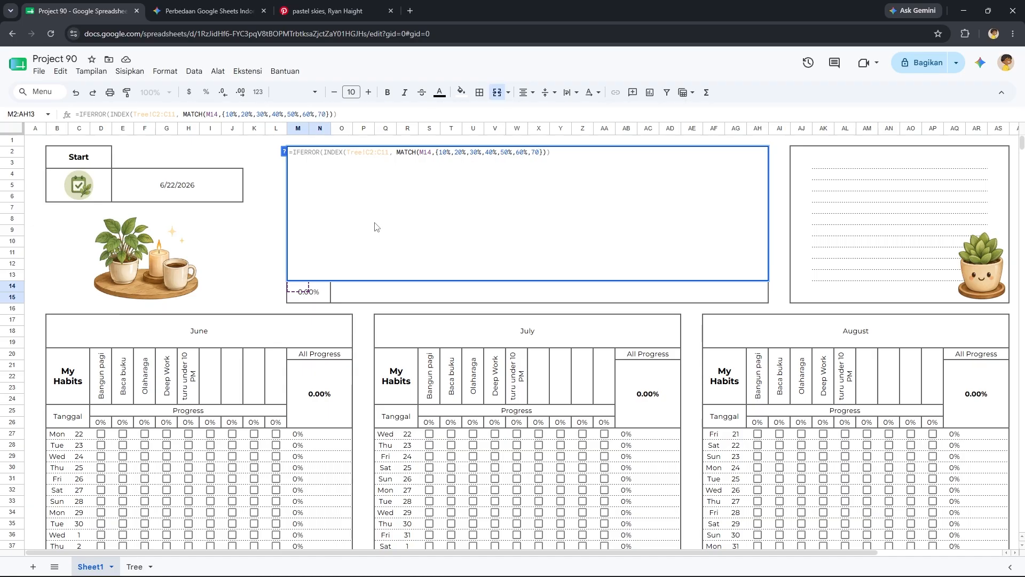
{"action": "type", "text": "%,"}
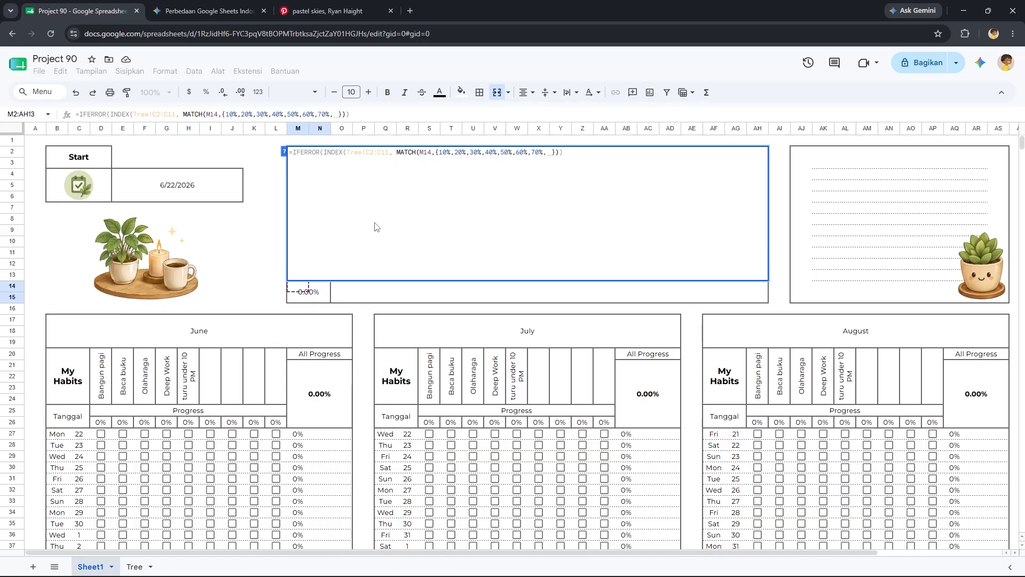
{"action": "type", "text": "80%,"}
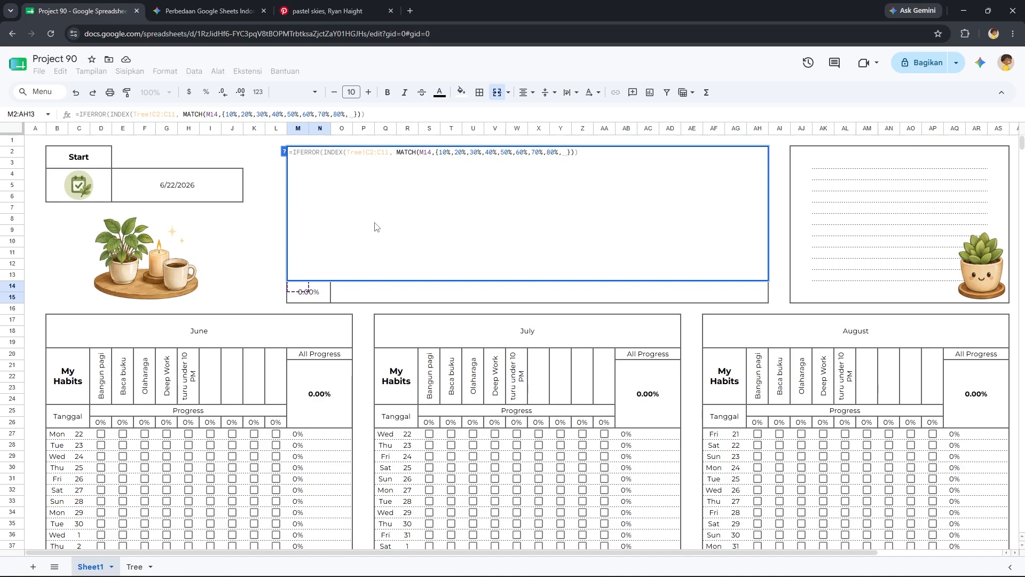
{"action": "type", "text": "90"}
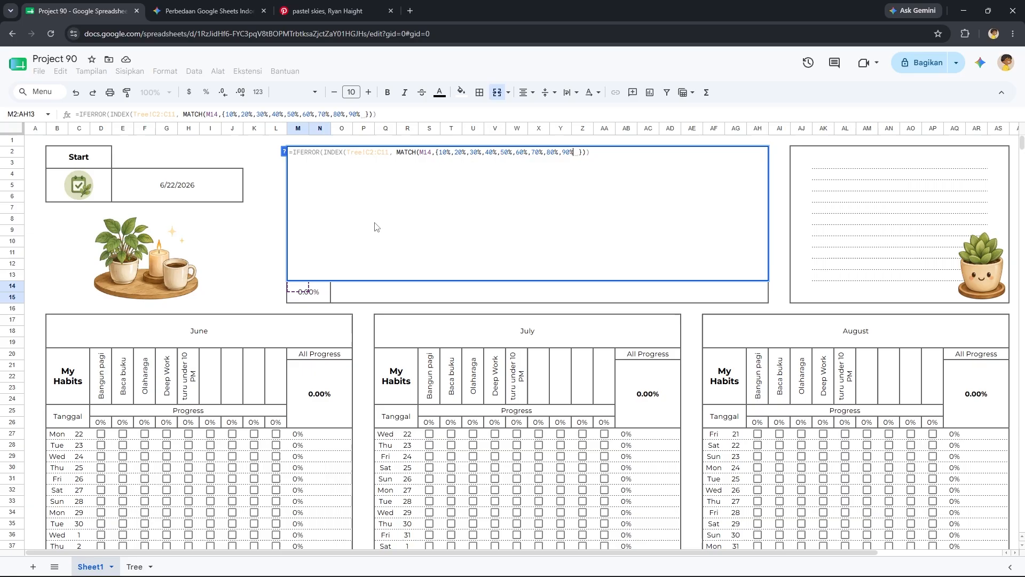
{"action": "type", "text": "%,100"}
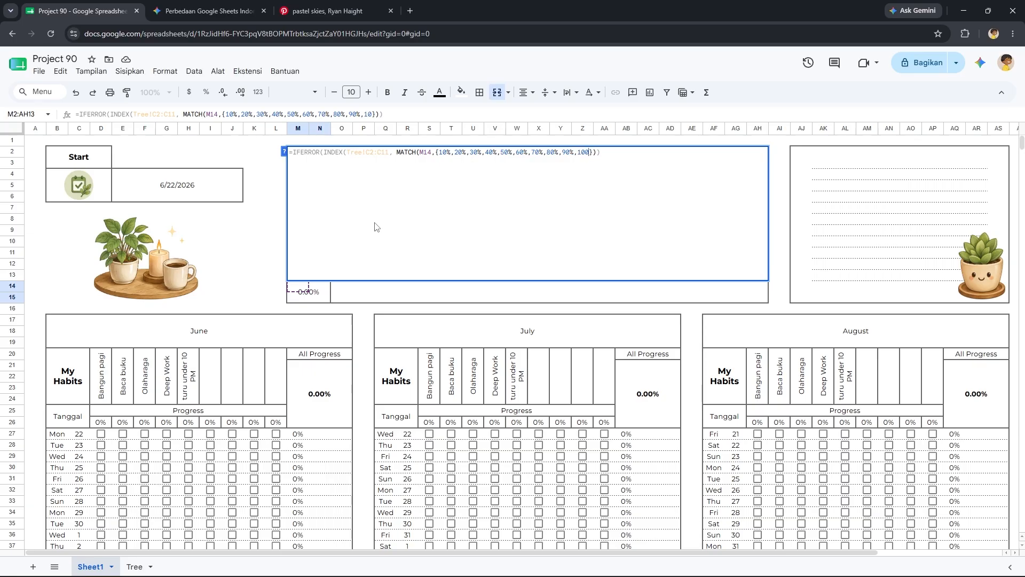
{"action": "type", "text": "%"}
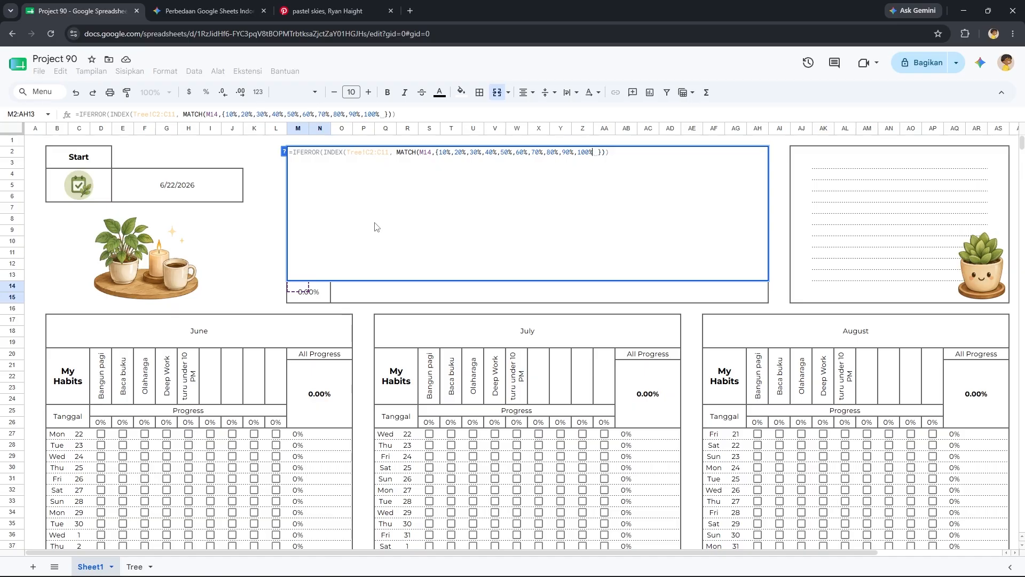
Add match type 1 after the threshold array, close all the parentheses, and commit the tree image formula.
{"action": "key", "text": "Left"}
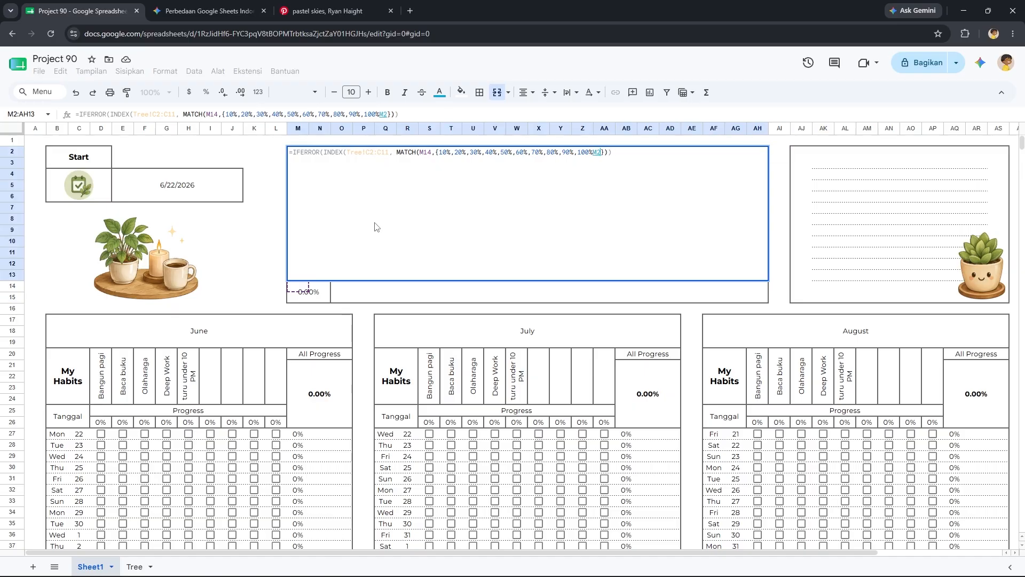
{"action": "key", "text": "Left"}
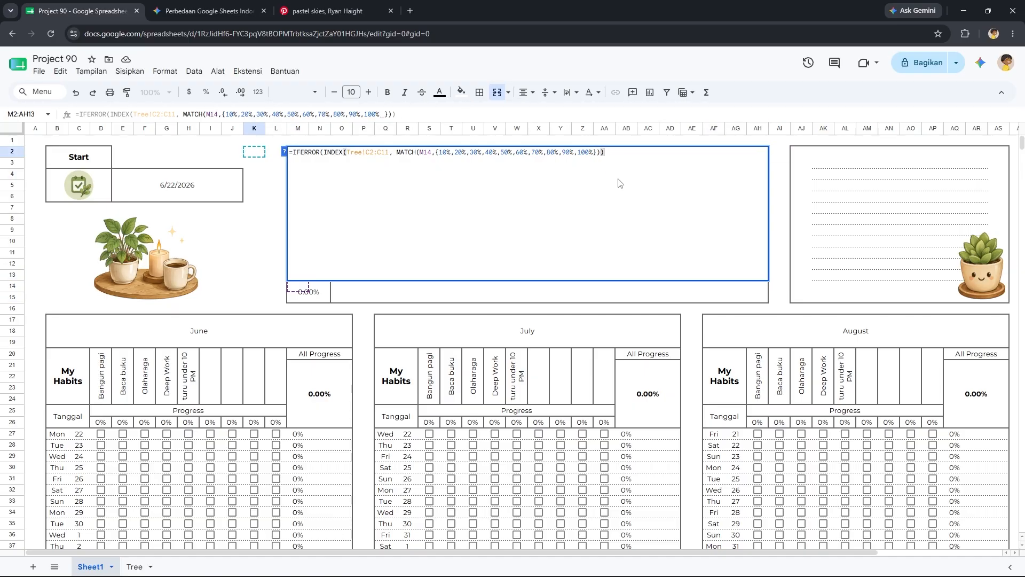
{"action": "key", "text": "Left"}
{"action": "key", "text": "Left"}
{"action": "type", "text": ","}
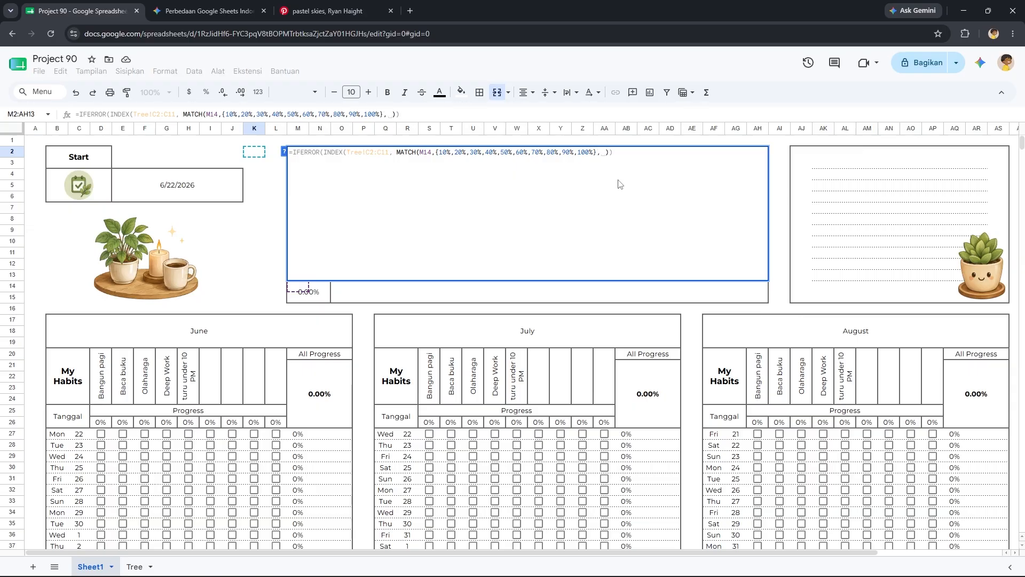
{"action": "type", "text": "1"}
{"action": "key", "text": "Right"}
{"action": "key", "text": "Right"}
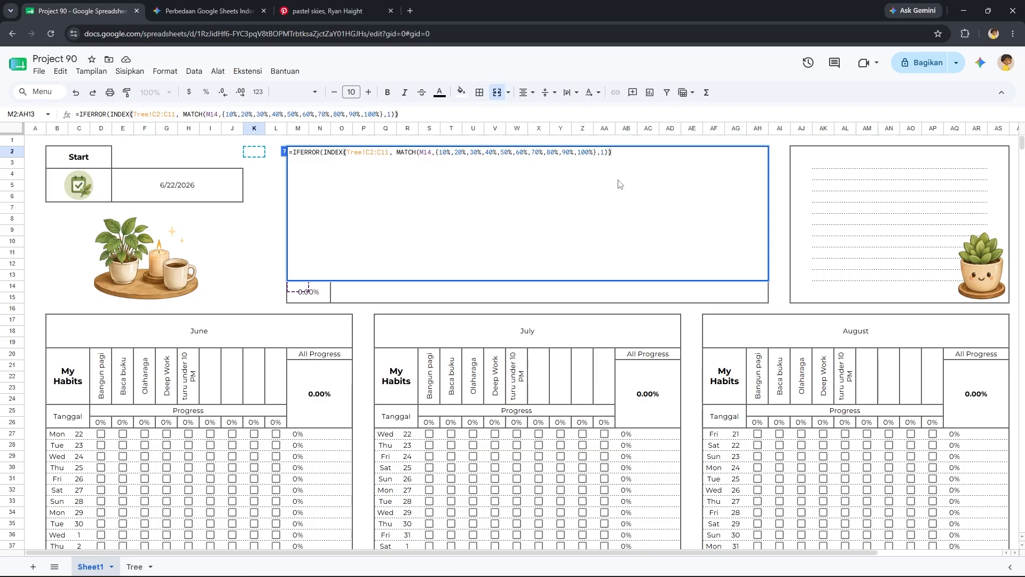
{"action": "type", "text": ")"}
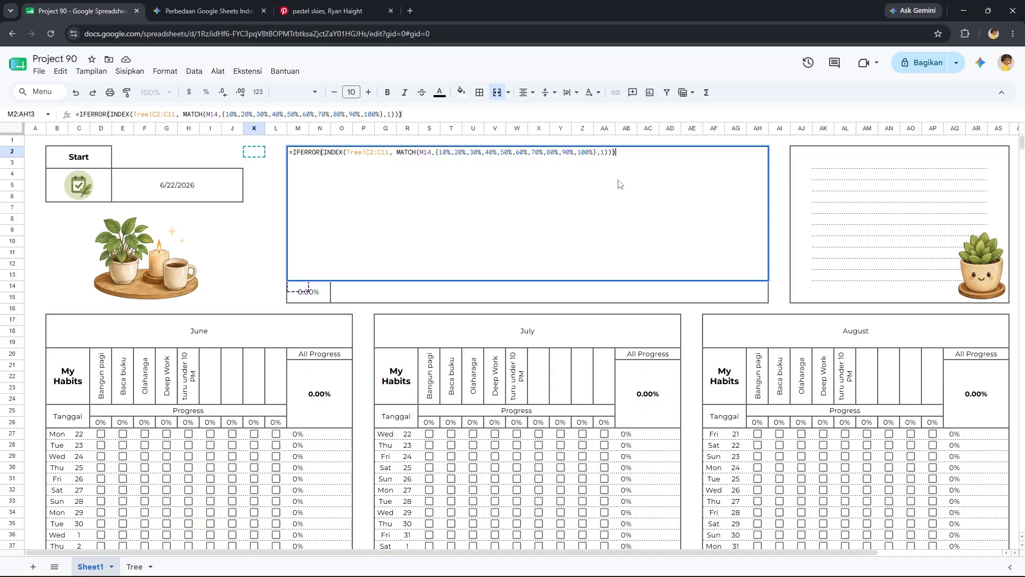
{"action": "key", "text": "Return"}
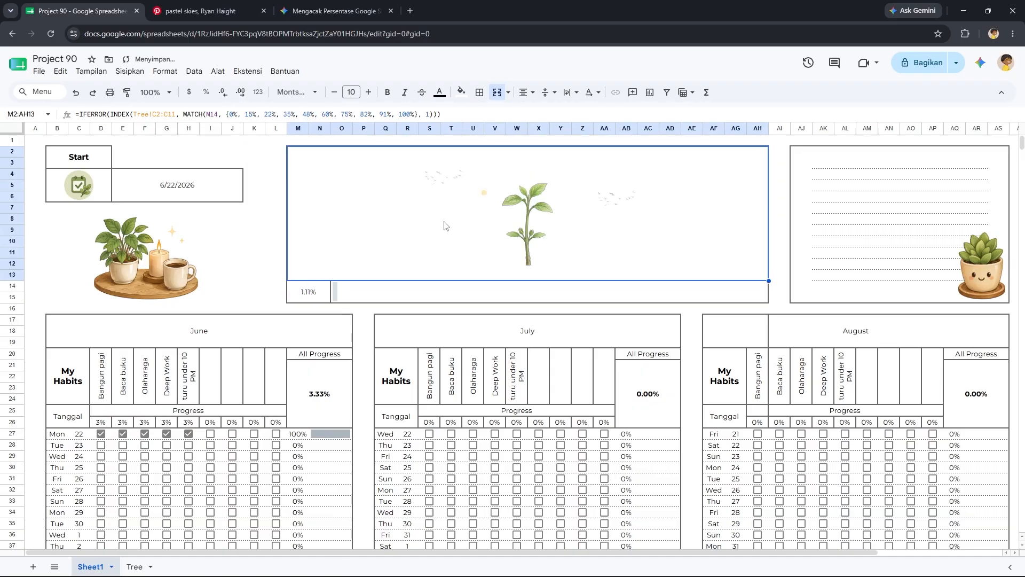
Uncheck the completed habits in June's first row (row 27), leaving only Bangun pagi checked.
{"action": "left_click", "coordinate": [189, 434]}
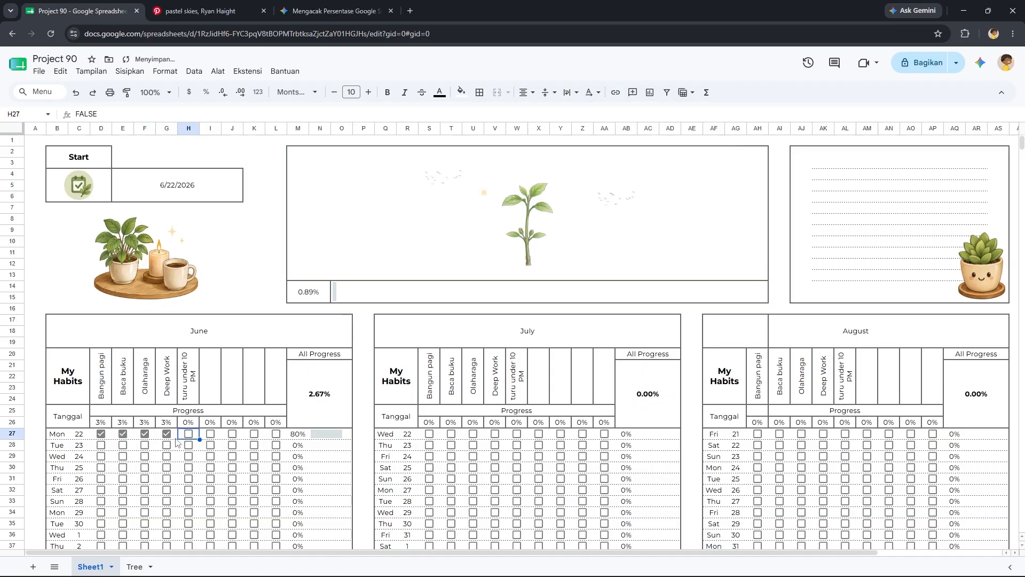
{"action": "left_click", "coordinate": [166, 433]}
{"action": "key", "text": "Left"}
{"action": "key", "text": "space"}
{"action": "key", "text": "Left"}
{"action": "key", "text": "space"}
{"action": "key", "text": "Left"}
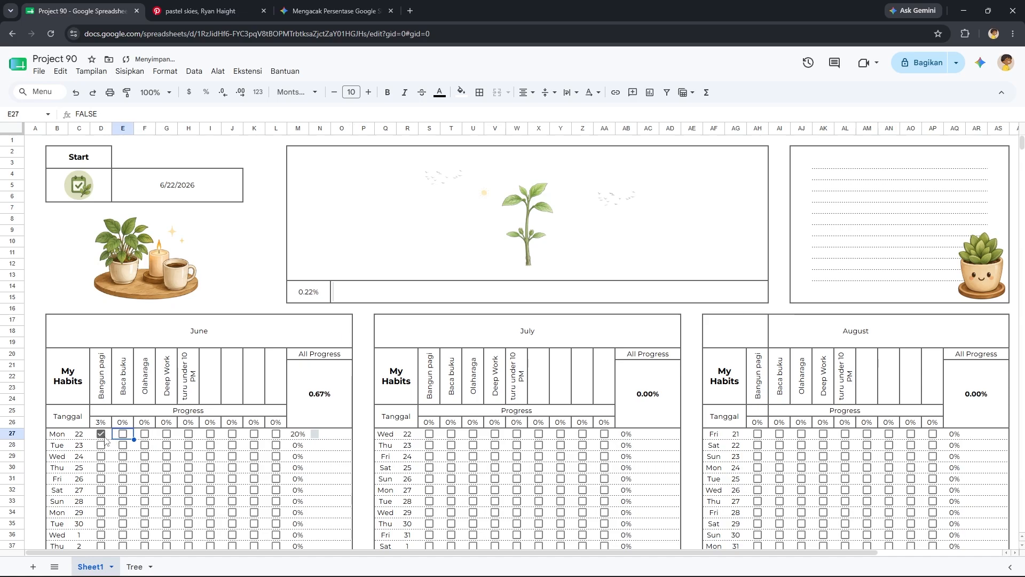
{"action": "key", "text": "space"}
{"action": "left_click", "coordinate": [123, 434]}
{"action": "left_click", "coordinate": [101, 434]}
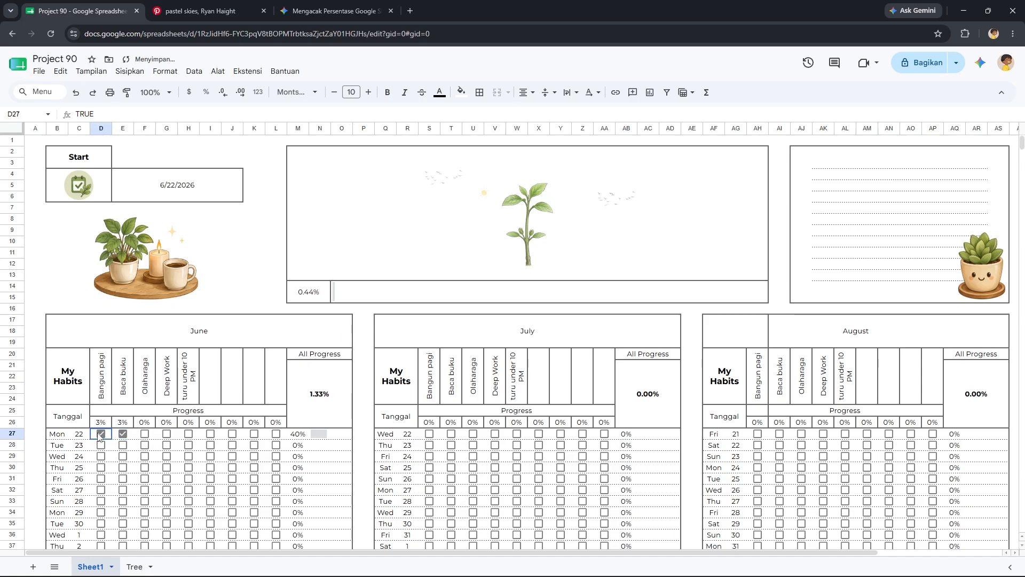
{"action": "left_click", "coordinate": [126, 438]}
{"action": "left_click", "coordinate": [109, 438]}
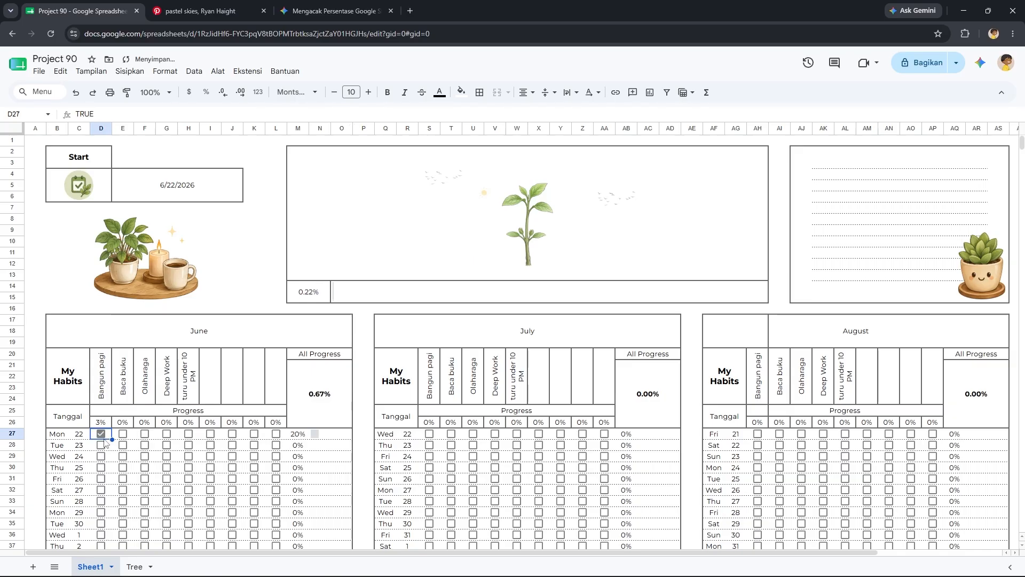
Fill the June checkboxes in D27:H39 with the checked state copied from D27.
{"action": "scroll", "coordinate": [231, 425], "scroll_direction": "down", "scroll_amount": 10}
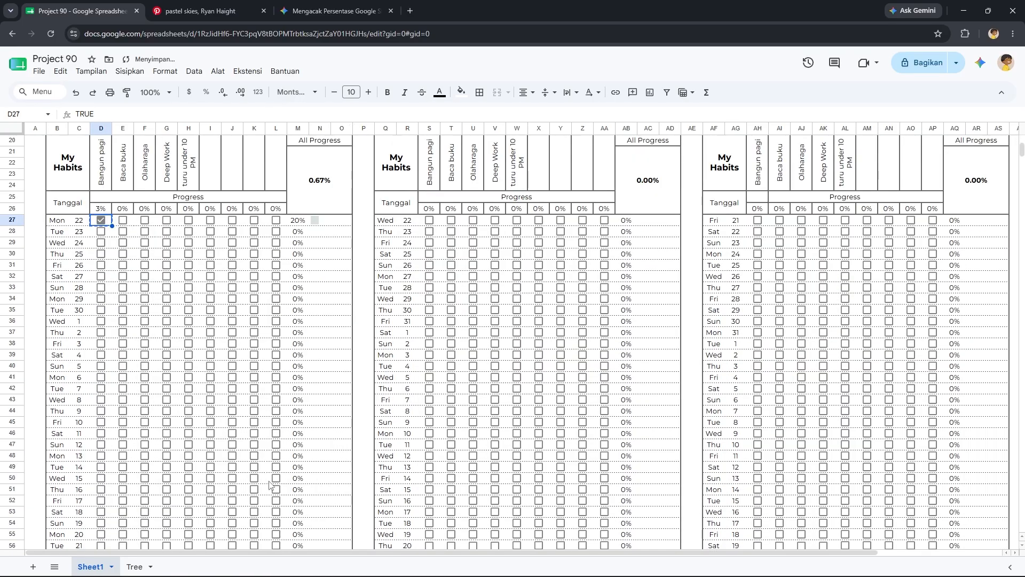
{"action": "scroll", "coordinate": [275, 481], "scroll_direction": "up", "scroll_amount": 5}
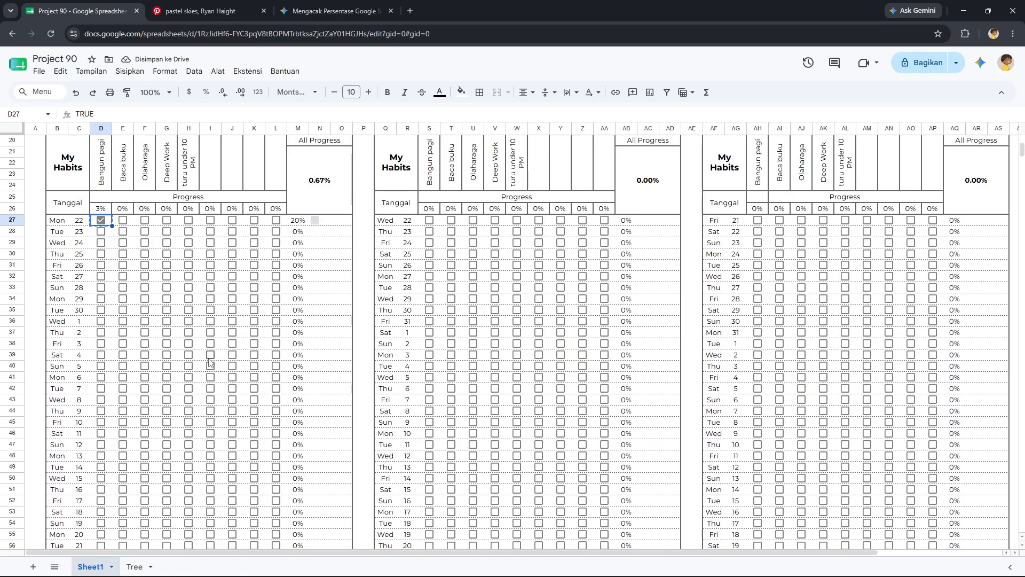
{"action": "left_click", "coordinate": [199, 358], "text": "shift"}
{"action": "key", "text": "ctrl+v"}
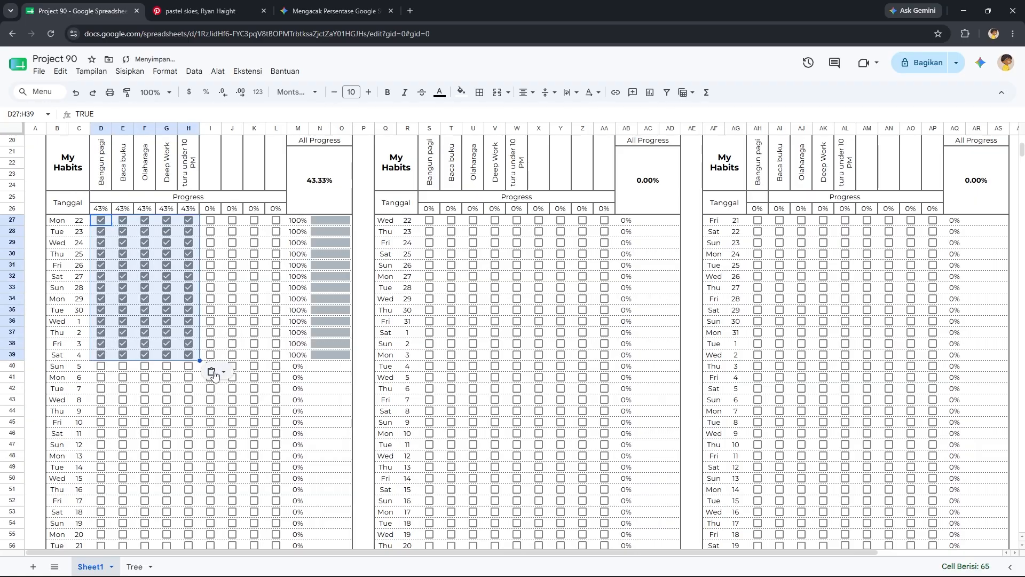
{"action": "scroll", "coordinate": [213, 372], "scroll_direction": "up", "scroll_amount": 5}
{"action": "scroll", "coordinate": [342, 417], "scroll_direction": "up", "scroll_amount": 2}
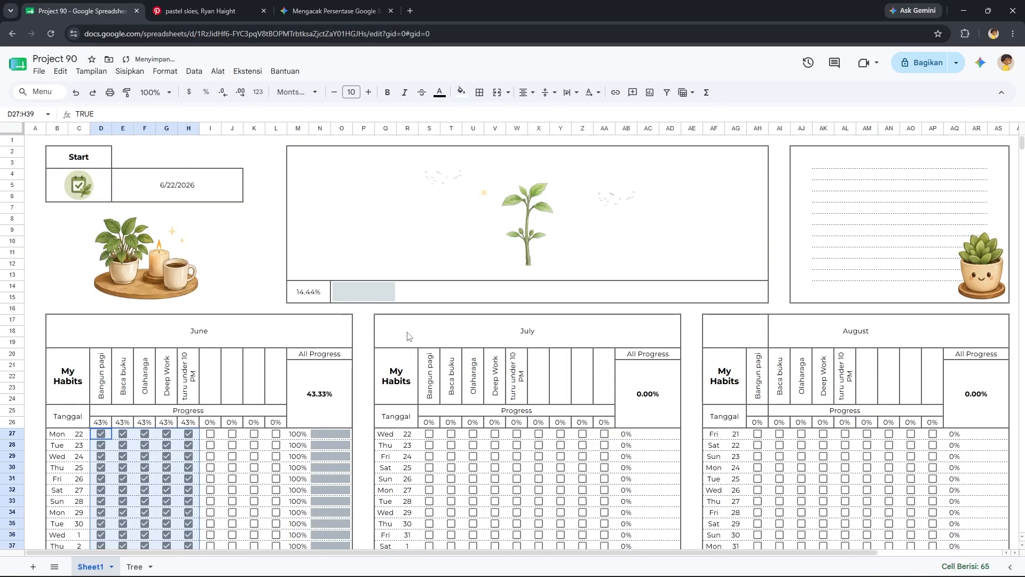
Check Bangun pagi in July's first row and copy the checked state across S27:V35.
{"action": "left_click", "coordinate": [437, 436]}
{"action": "scroll", "coordinate": [557, 445], "scroll_direction": "down", "scroll_amount": 2}
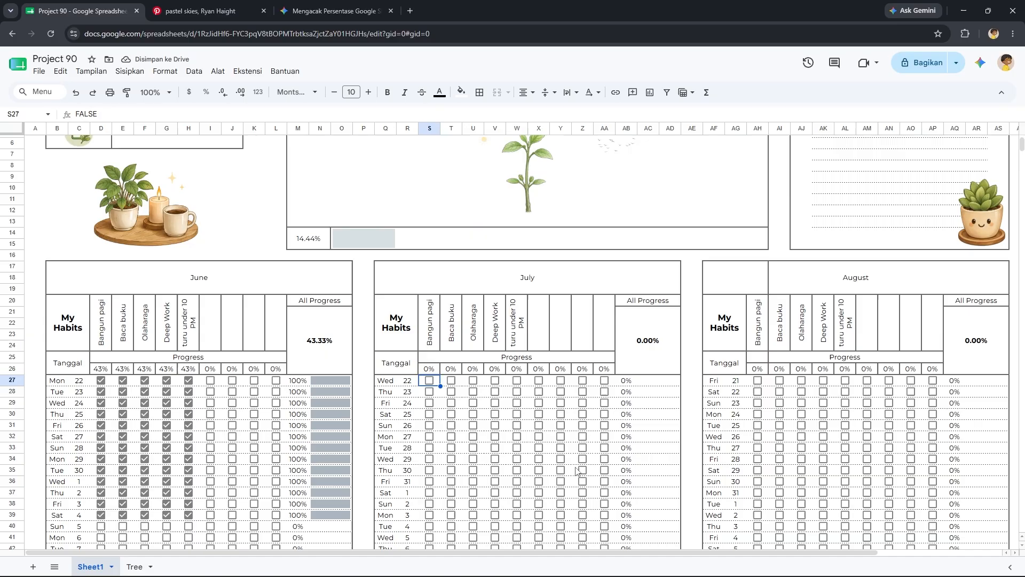
{"action": "type", "text": "TRUE"}
{"action": "scroll", "coordinate": [510, 483], "scroll_direction": "down", "scroll_amount": 2}
{"action": "left_click", "coordinate": [499, 417], "text": "shift"}
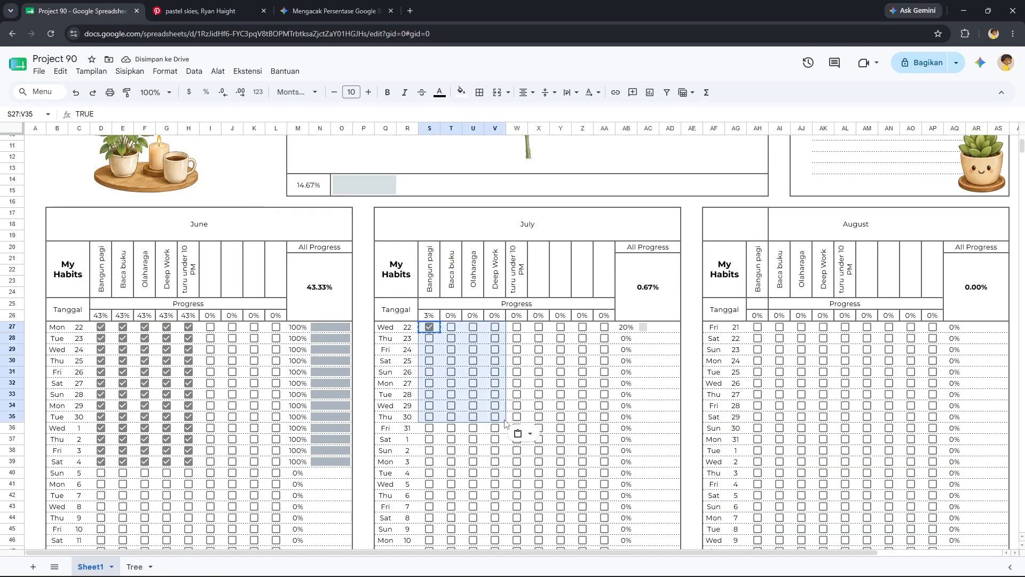
{"action": "key", "text": "ctrl+v"}
{"action": "scroll", "coordinate": [534, 320], "scroll_direction": "up", "scroll_amount": 4}
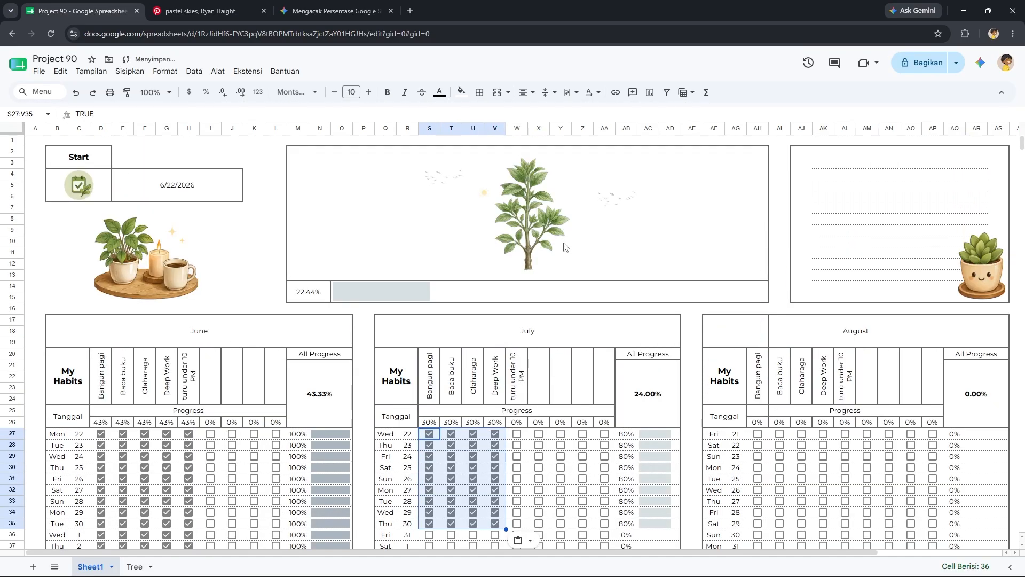
Check Bangun pagi in August's first row and copy the checked state across AH27:AL42.
{"action": "left_click", "coordinate": [759, 435]}
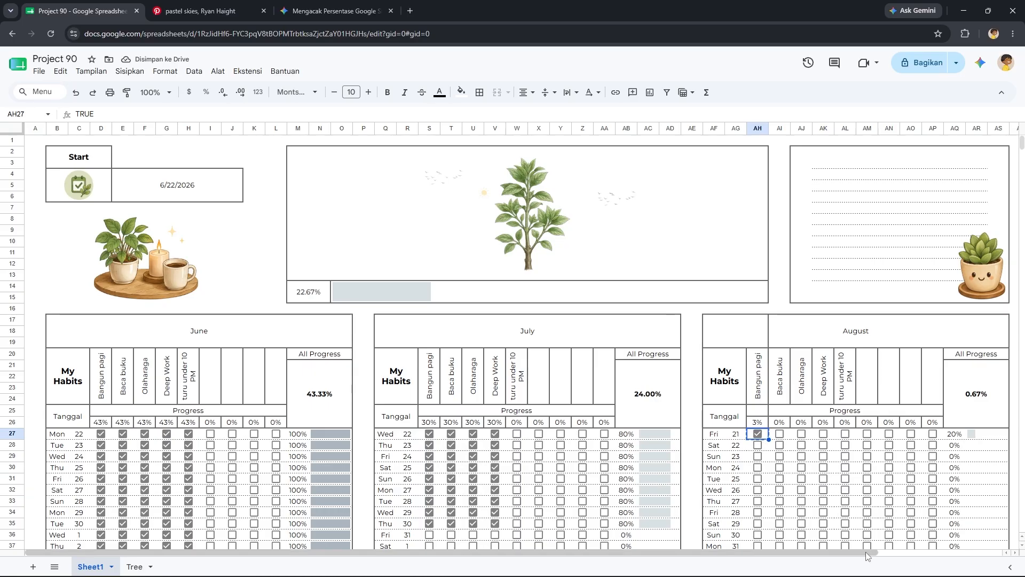
{"action": "left_click_drag", "start_coordinate": [851, 545], "coordinate": [849, 492]}
{"action": "key", "text": "ctrl+v"}
{"action": "scroll", "coordinate": [638, 379], "scroll_direction": "up", "scroll_amount": 2}
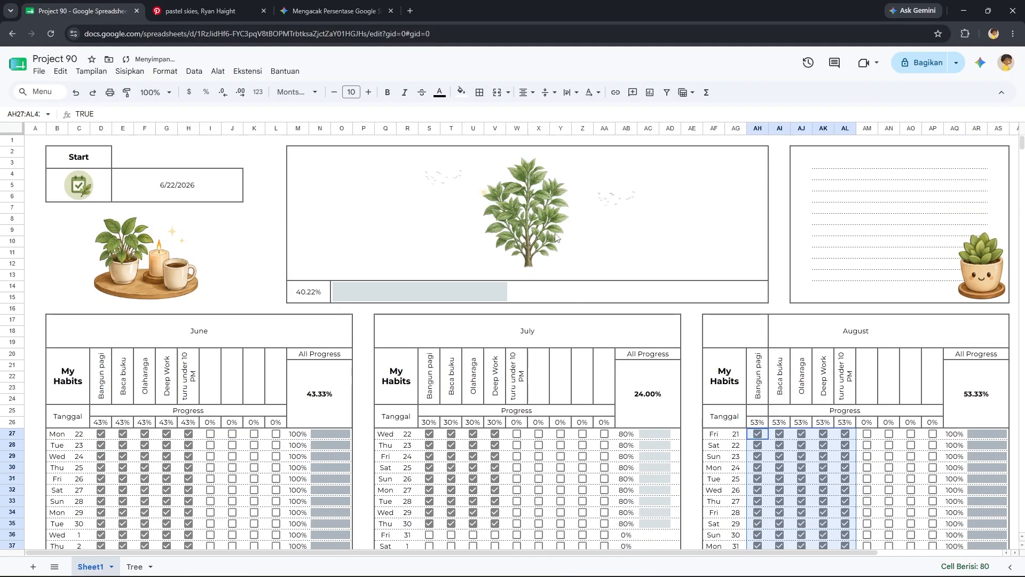
Copy the checked state from S35 to the remaining July rows for the first four habits, down to V56.
{"action": "scroll", "coordinate": [556, 237], "scroll_direction": "down", "scroll_amount": 3}
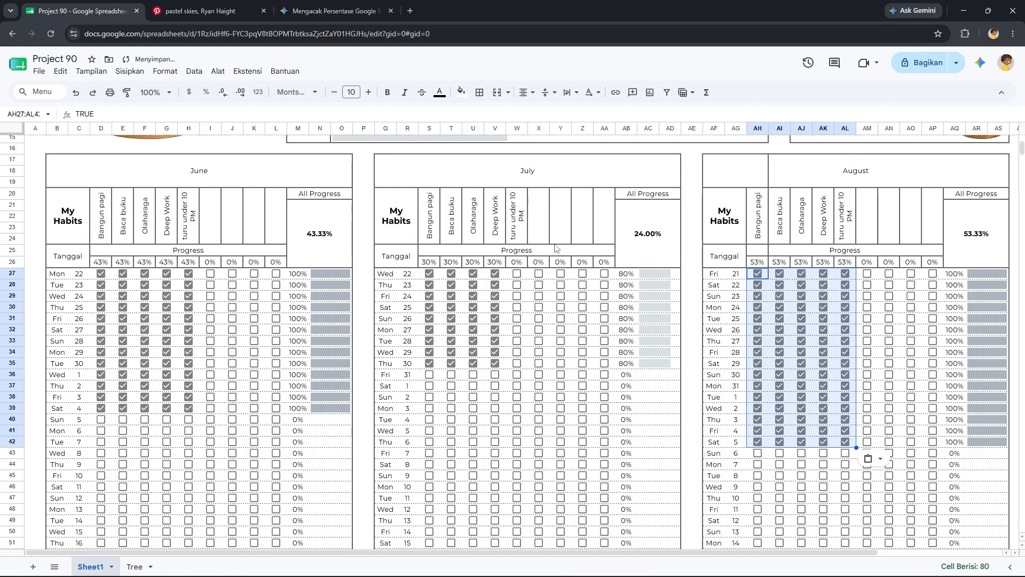
{"action": "left_click", "coordinate": [432, 376]}
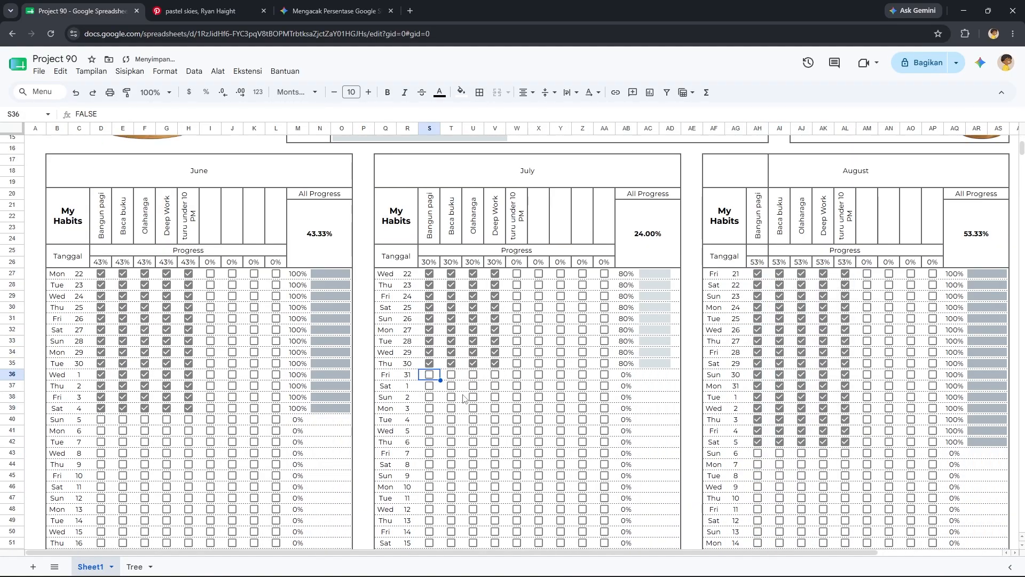
{"action": "left_click", "coordinate": [432, 364]}
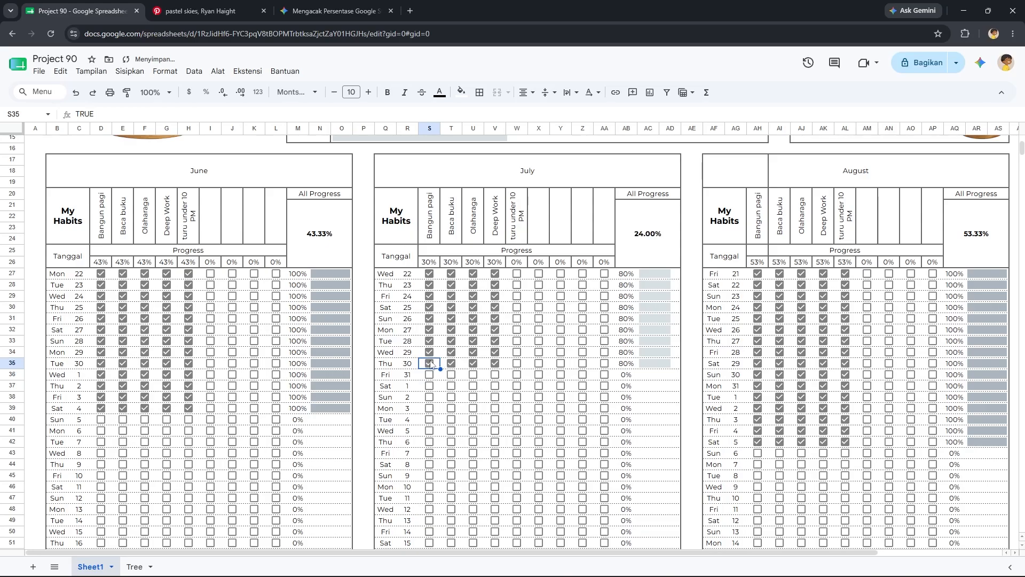
{"action": "scroll", "coordinate": [489, 409], "scroll_direction": "down", "scroll_amount": 4}
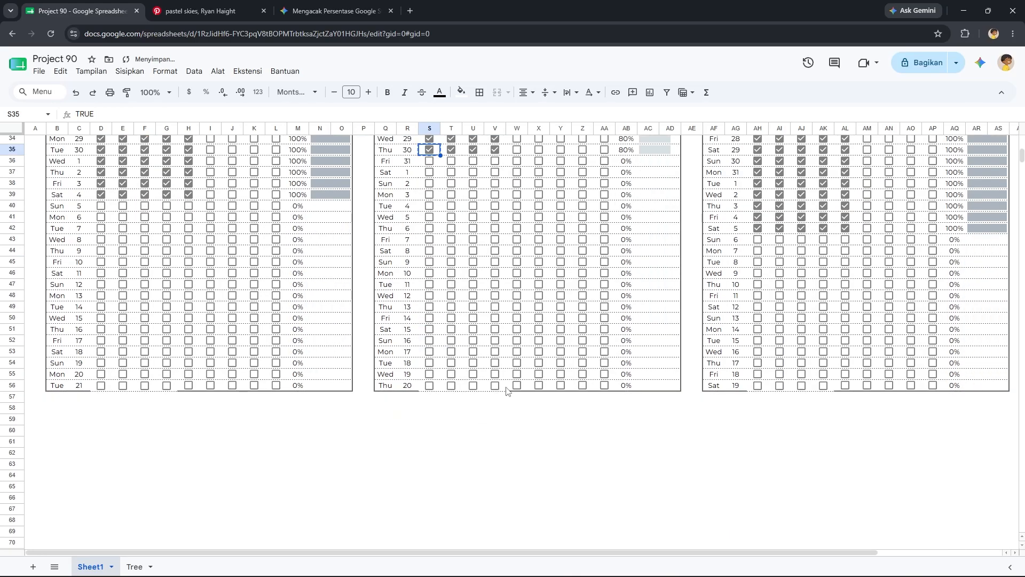
{"action": "left_click", "coordinate": [504, 386], "text": "shift"}
{"action": "key", "text": "space"}
{"action": "scroll", "coordinate": [427, 390], "scroll_direction": "up", "scroll_amount": 6}
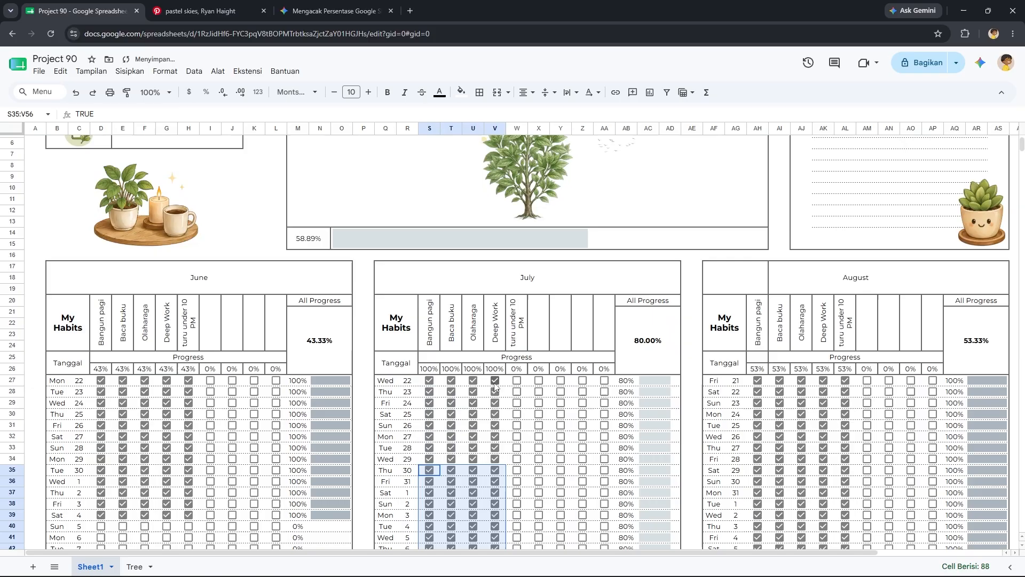
Check D40 in June and copy its checked state through the remaining rows for all five habits, D40:H56.
{"action": "scroll", "coordinate": [413, 387], "scroll_direction": "down", "scroll_amount": 3}
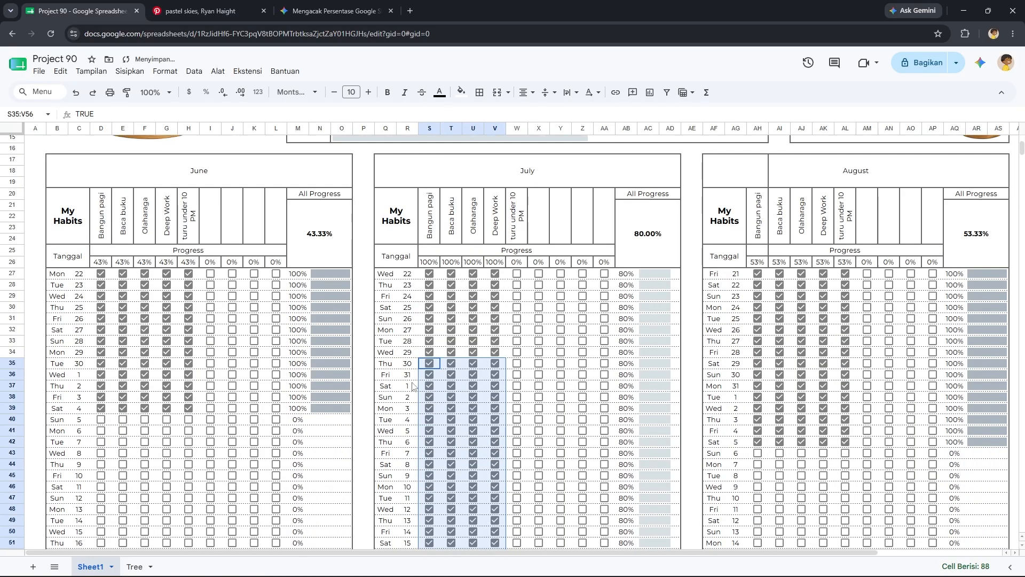
{"action": "left_click", "coordinate": [101, 419]}
{"action": "scroll", "coordinate": [115, 427], "scroll_direction": "down", "scroll_amount": 2}
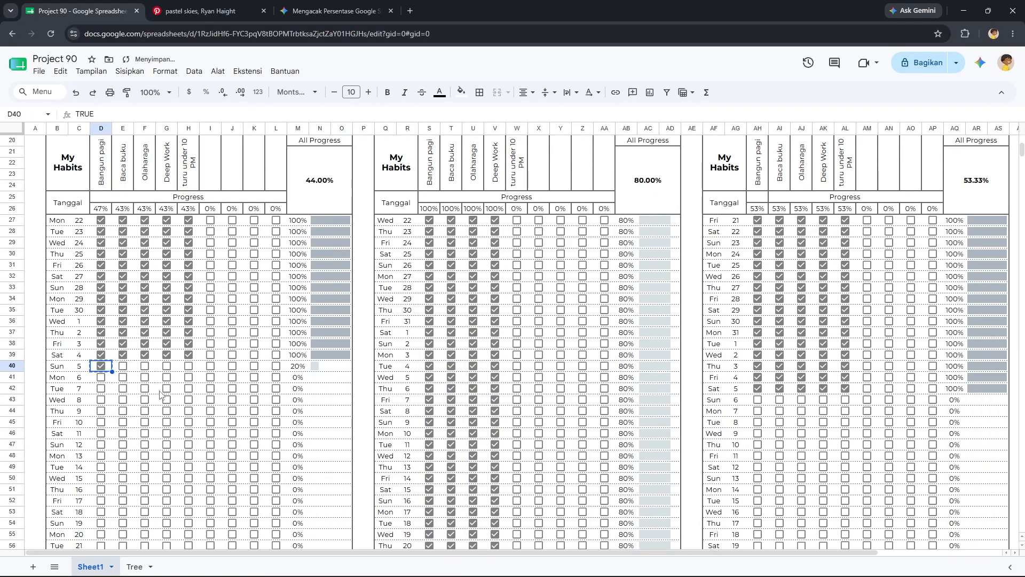
{"action": "scroll", "coordinate": [162, 394], "scroll_direction": "down", "scroll_amount": 8}
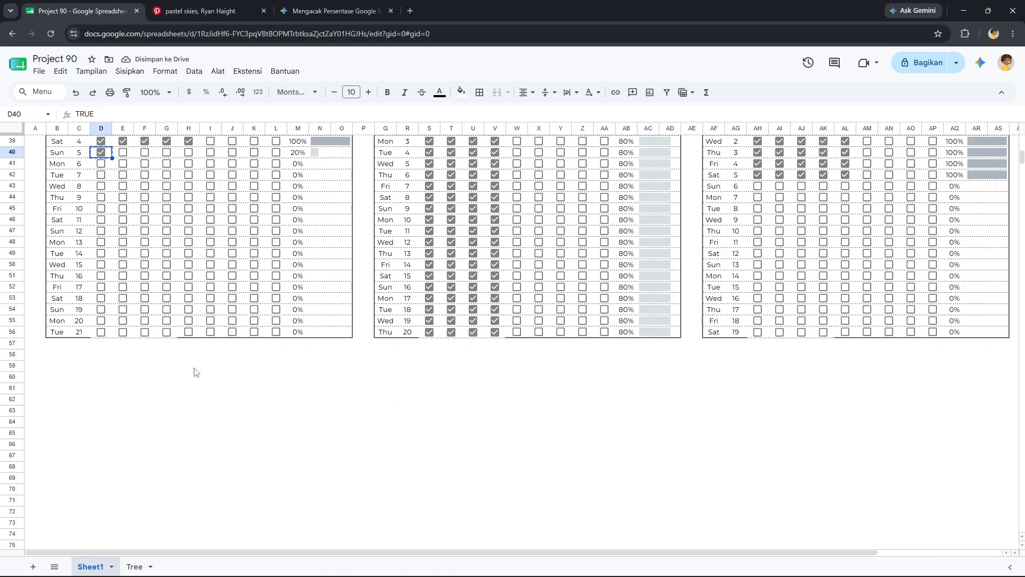
{"action": "left_click", "coordinate": [197, 333], "text": "shift"}
{"action": "key", "text": "space"}
{"action": "scroll", "coordinate": [393, 269], "scroll_direction": "up", "scroll_amount": 10}
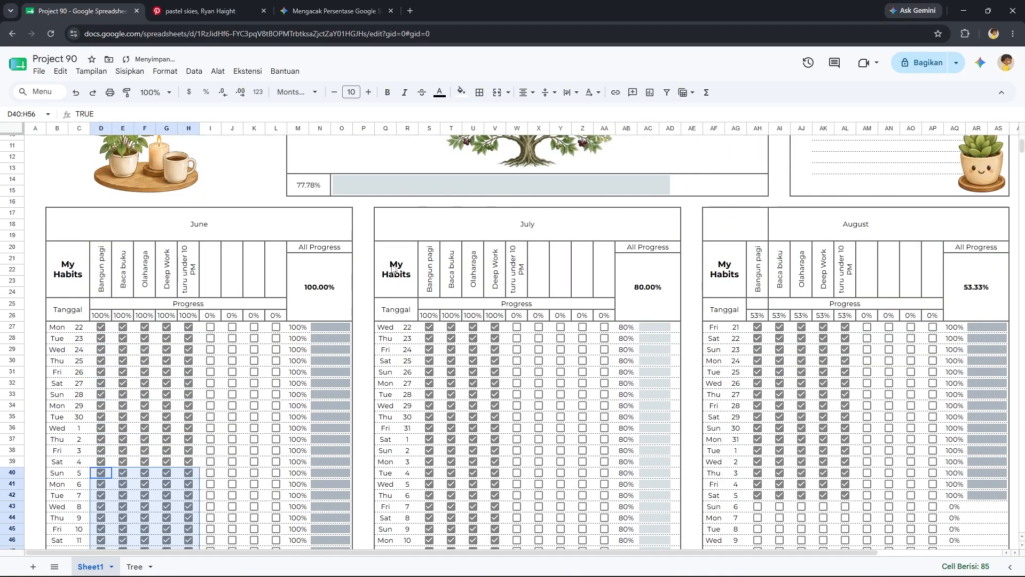
{"action": "scroll", "coordinate": [393, 269], "scroll_direction": "up", "scroll_amount": 4}
Fill the remaining August checkboxes for all five habits as checked, from AH43 down to AL56.
{"action": "scroll", "coordinate": [569, 304], "scroll_direction": "down", "scroll_amount": 8}
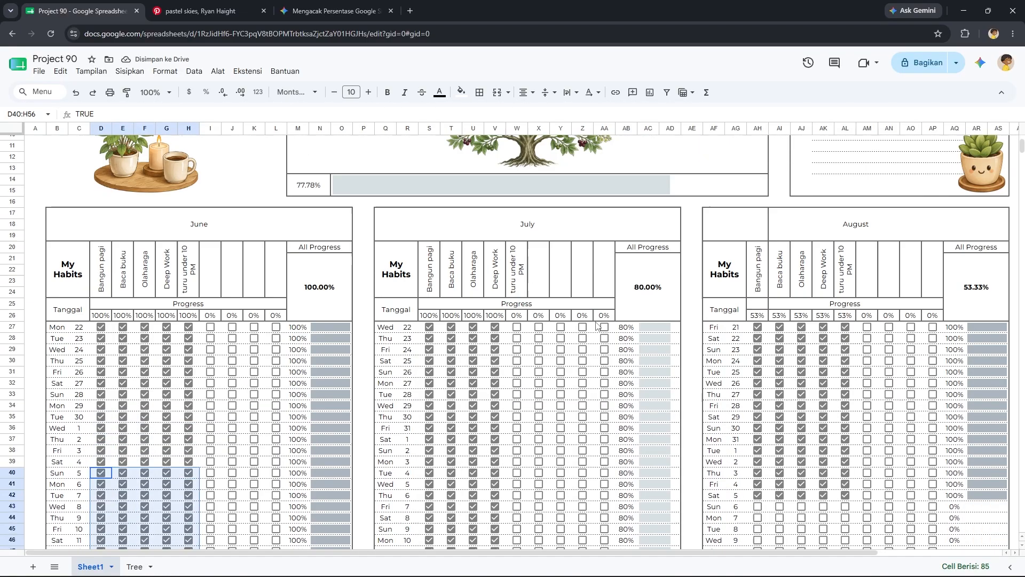
{"action": "left_click_drag", "start_coordinate": [756, 401], "coordinate": [845, 545]}
{"action": "key", "text": "space"}
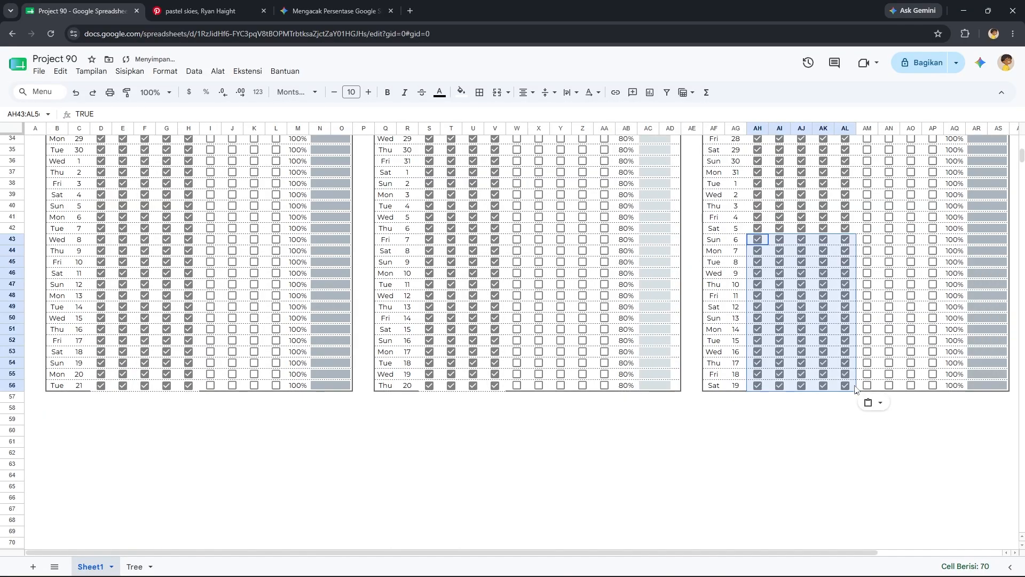
{"action": "scroll", "coordinate": [584, 300], "scroll_direction": "up", "scroll_amount": 8}
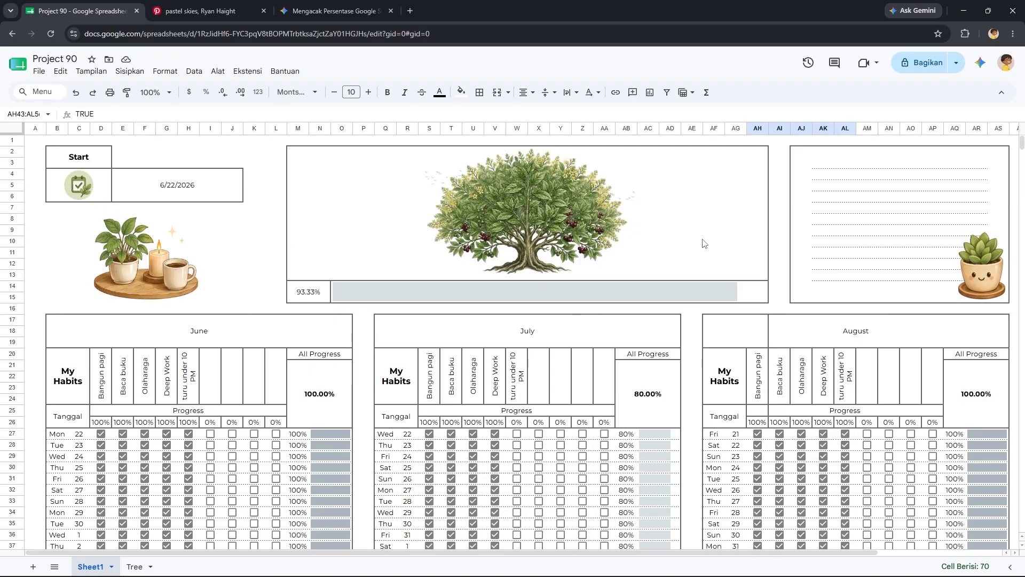
{"action": "scroll", "coordinate": [392, 369], "scroll_direction": "down", "scroll_amount": 7}
{"action": "scroll", "coordinate": [556, 355], "scroll_direction": "up", "scroll_amount": 8}
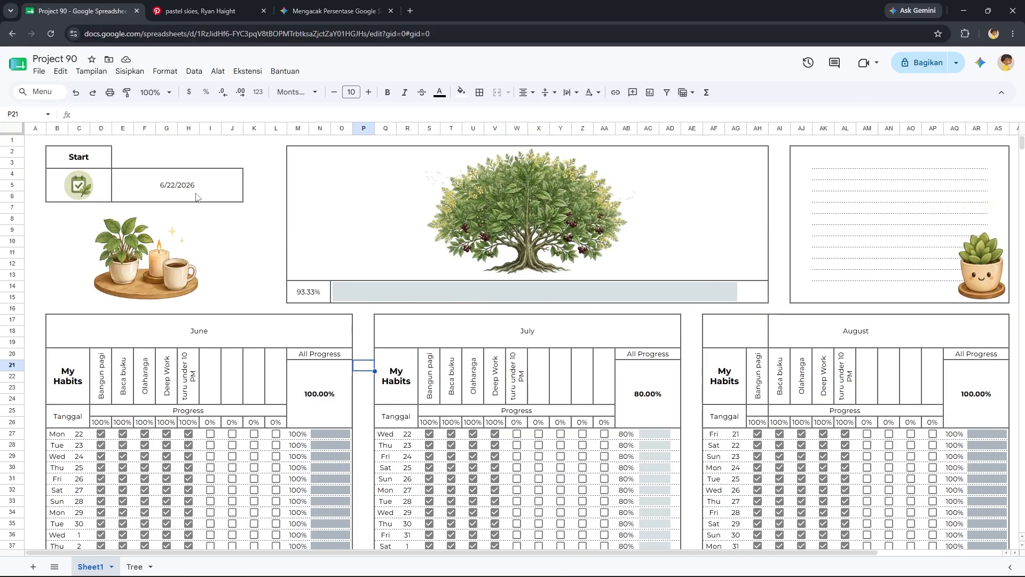
{"action": "left_click", "coordinate": [107, 192]}
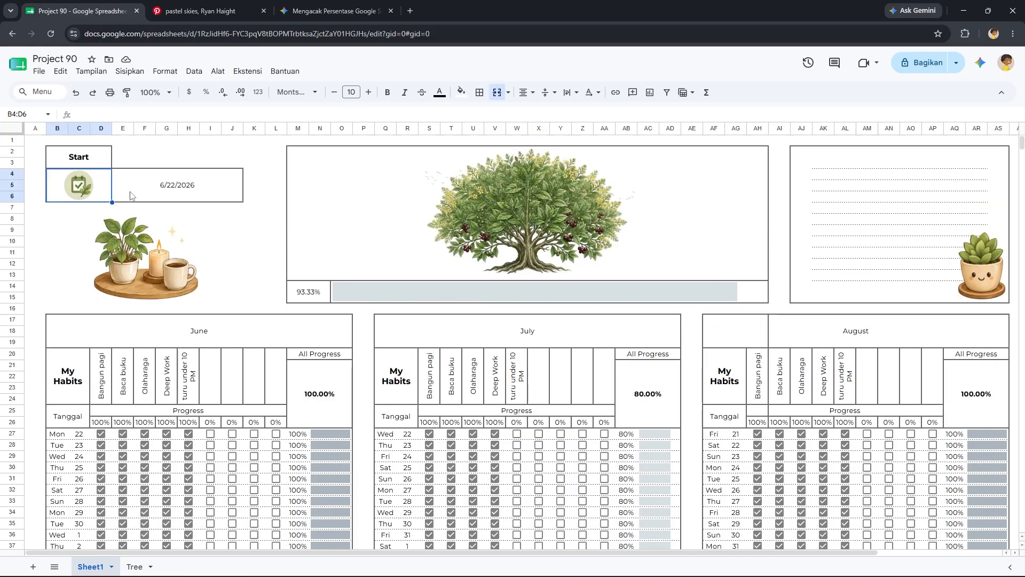
{"action": "double_click", "coordinate": [163, 185]}
{"action": "left_click", "coordinate": [252, 238]}
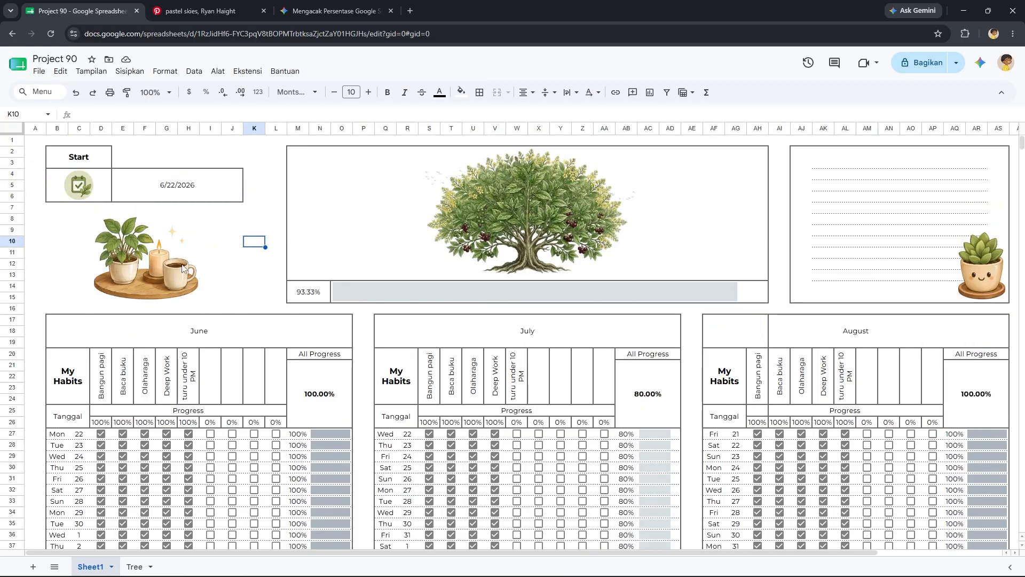
{"action": "left_click", "coordinate": [514, 219]}
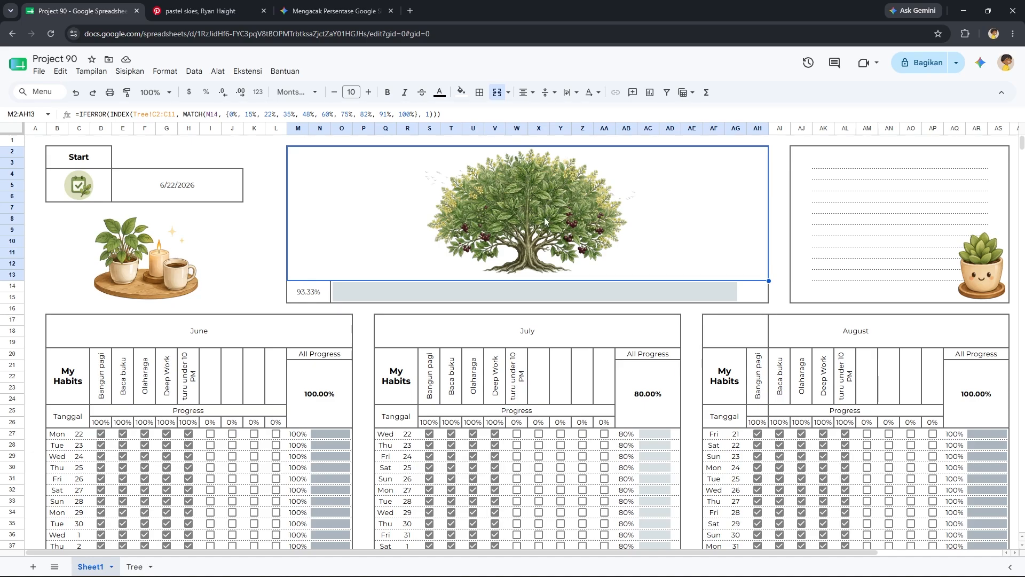
Add a sixth habit named blabla to the June table in I20.
{"action": "scroll", "coordinate": [548, 273], "scroll_direction": "down", "scroll_amount": 3}
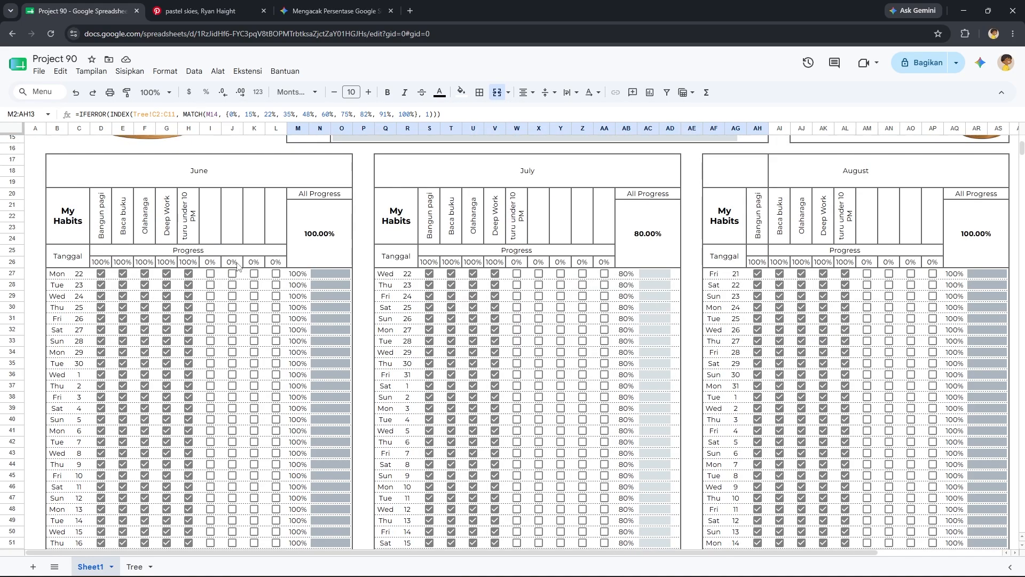
{"action": "left_click", "coordinate": [108, 222]}
{"action": "double_click", "coordinate": [211, 229]}
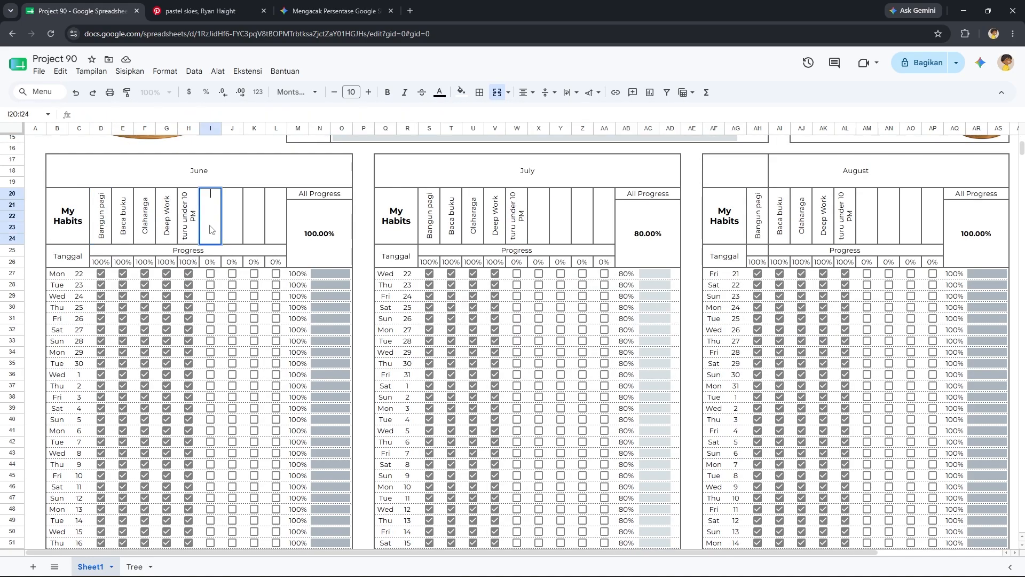
{"action": "type", "text": "blabla"}
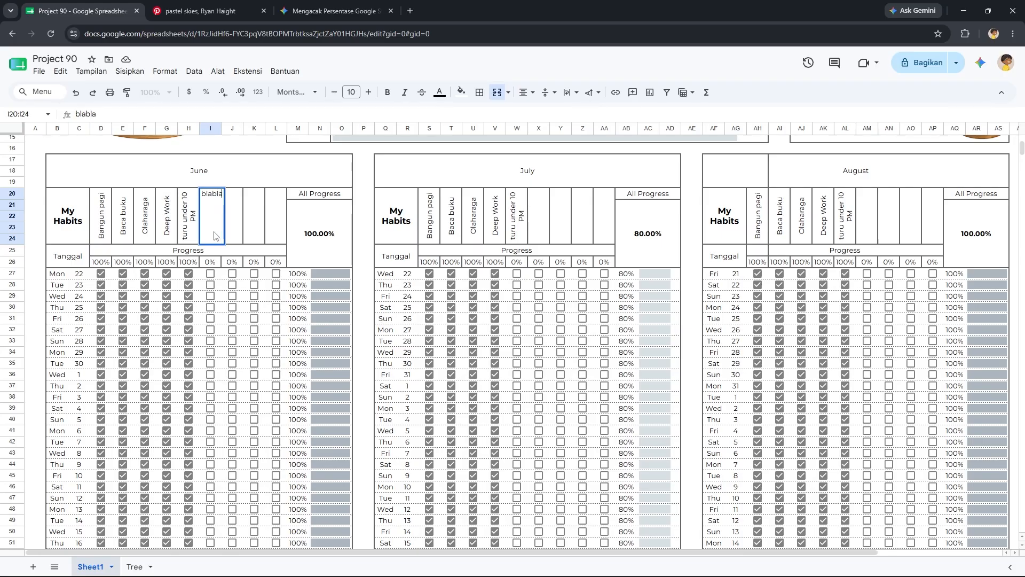
{"action": "key", "text": "Return"}
Examine the linked sixth habit name in the July and August tables, the tree area, and the notes box.
{"action": "left_click", "coordinate": [540, 240]}
{"action": "scroll", "coordinate": [703, 299], "scroll_direction": "up", "scroll_amount": 1}
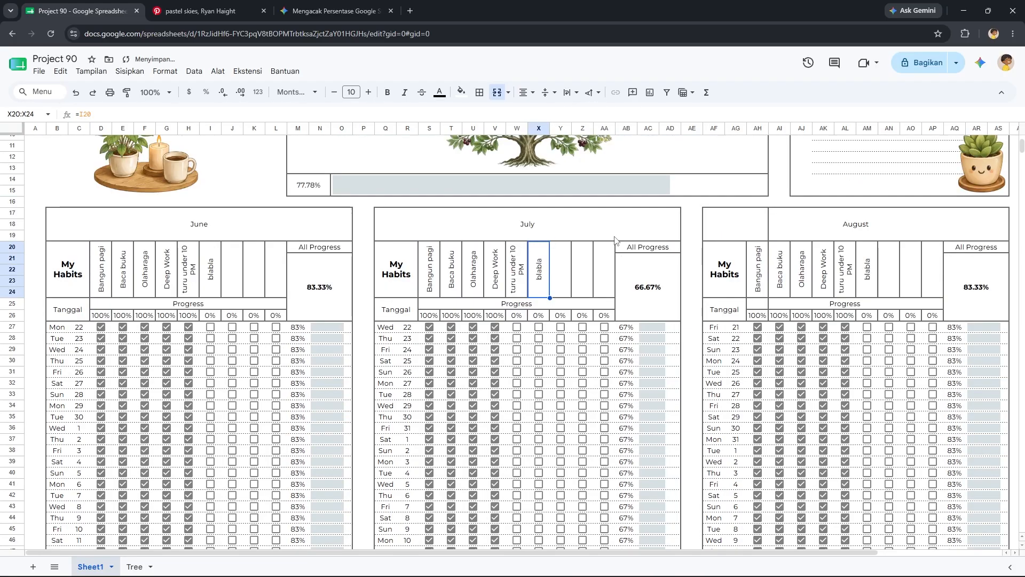
{"action": "left_click", "coordinate": [875, 275]}
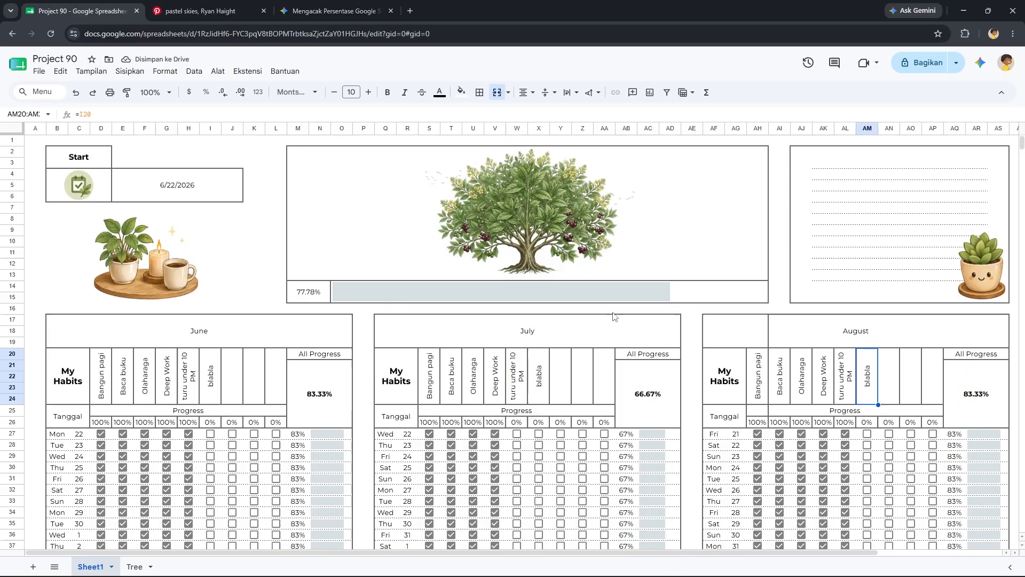
{"action": "scroll", "coordinate": [614, 317], "scroll_direction": "up", "scroll_amount": 3}
{"action": "left_click", "coordinate": [855, 195]}
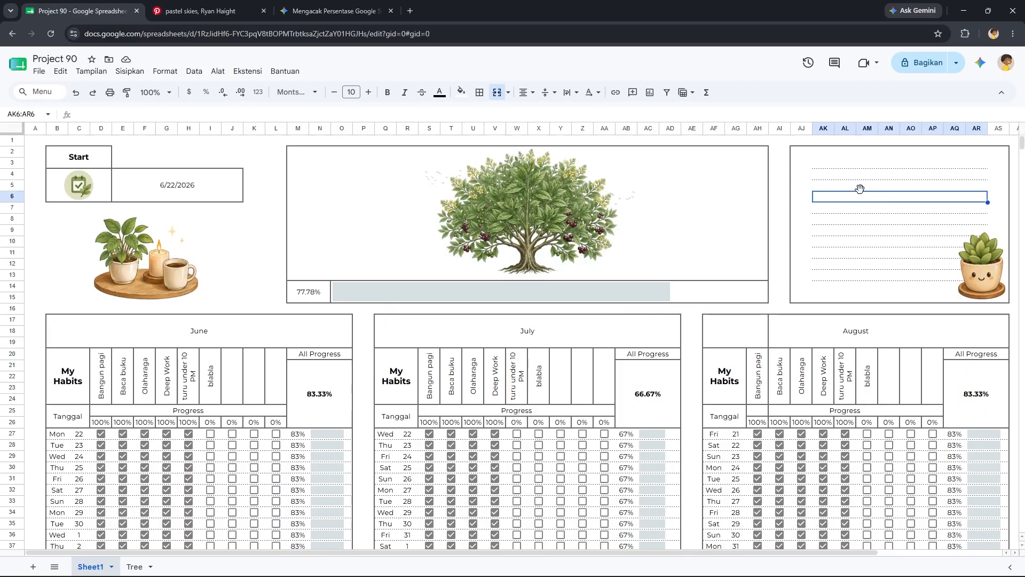
Write the sample note "Jogging everyday" on the first line of the notes box.
{"action": "double_click", "coordinate": [848, 164]}
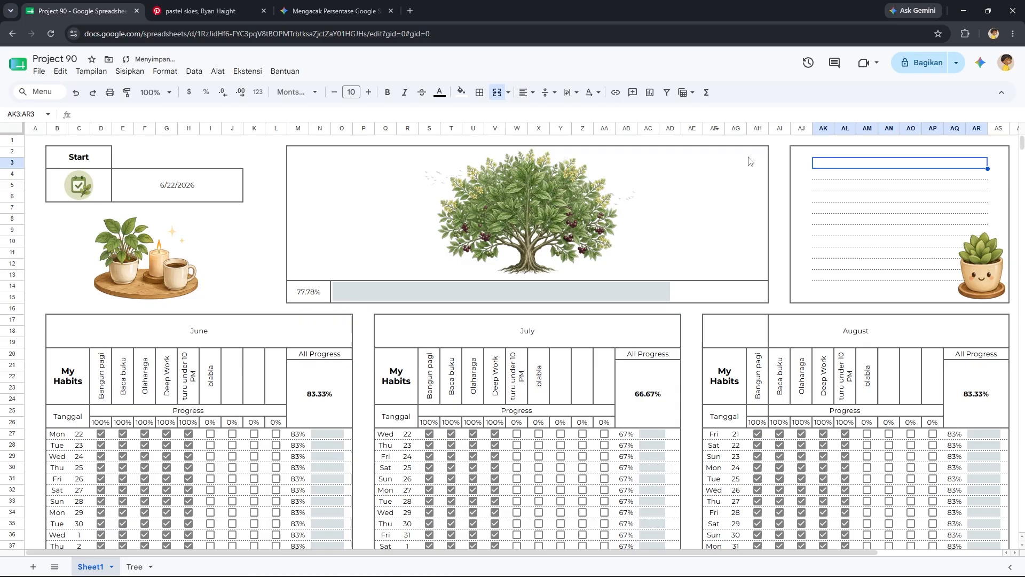
{"action": "left_click", "coordinate": [831, 181]}
{"action": "left_click", "coordinate": [833, 167]}
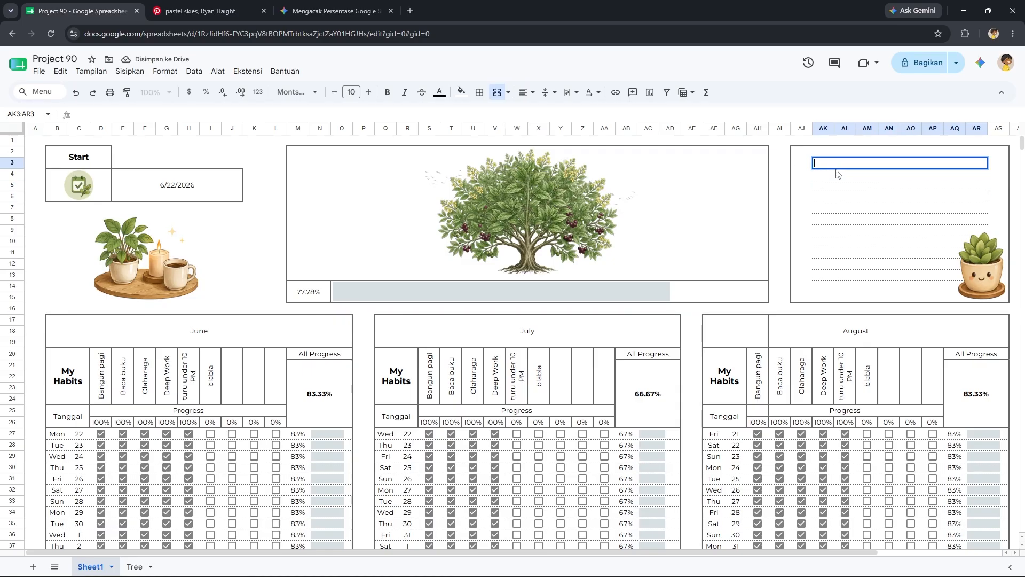
{"action": "type", "text": "Joggi"}
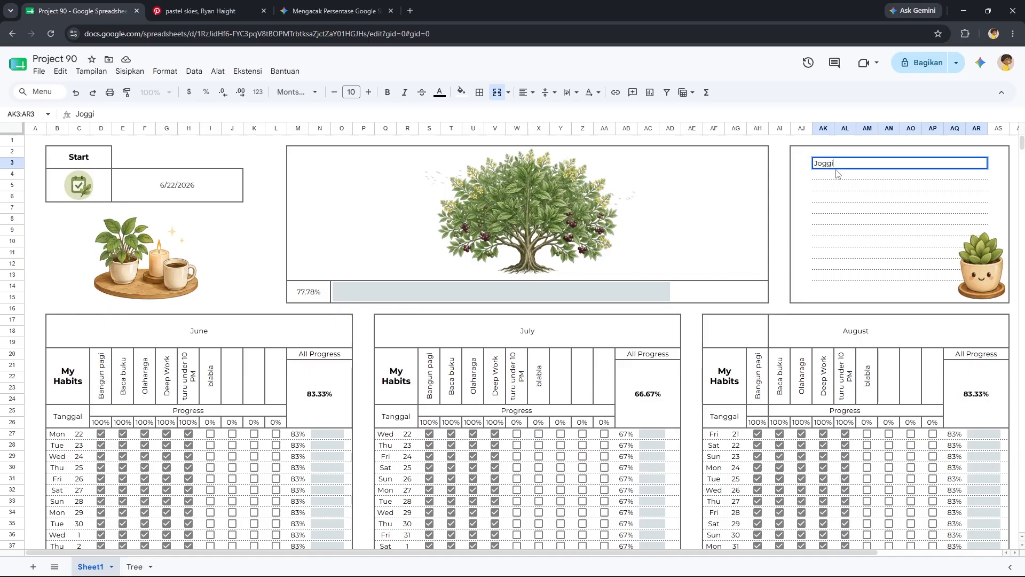
{"action": "type", "text": "ng everyday"}
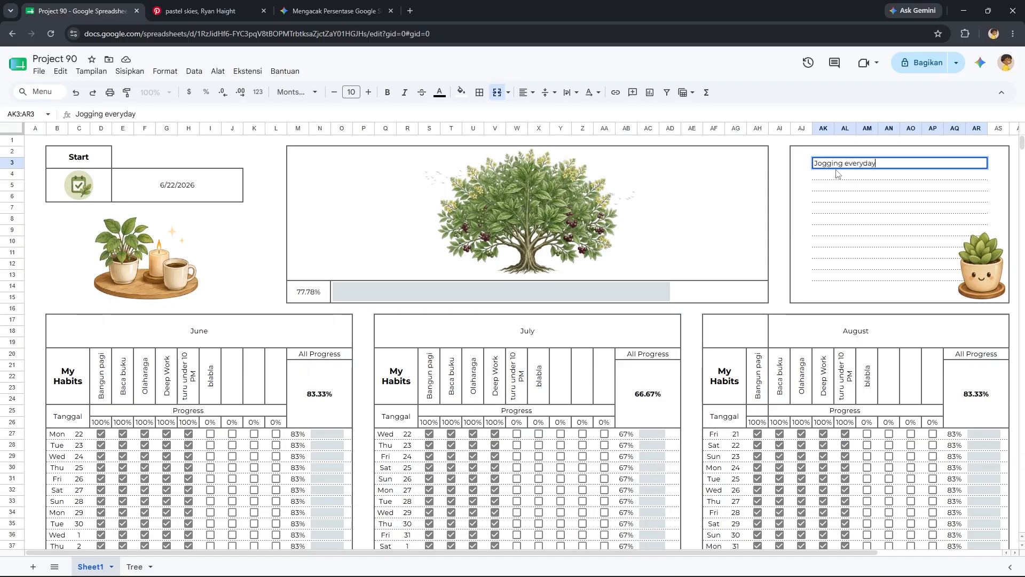
{"action": "key", "text": "Return"}
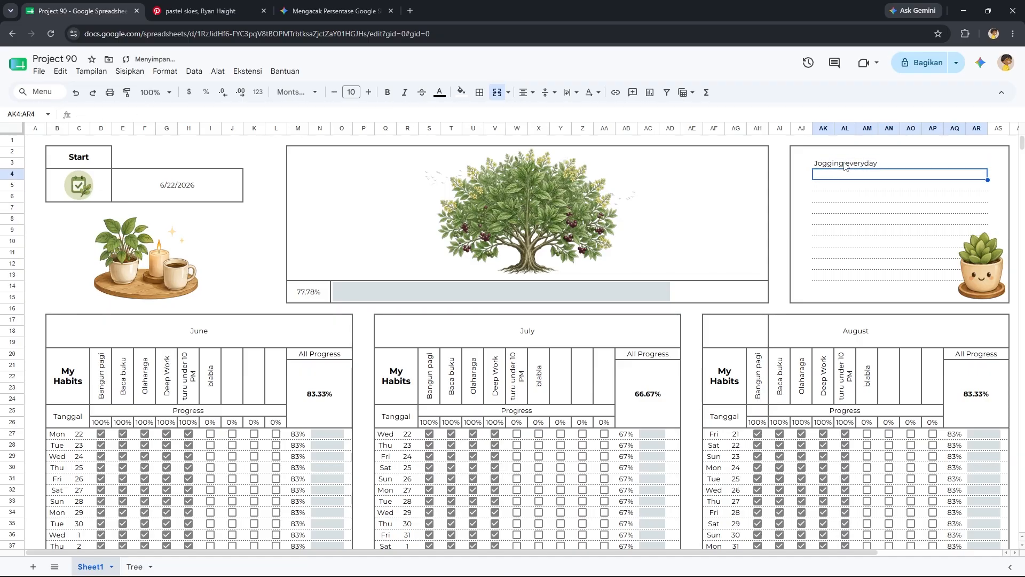
{"action": "left_click", "coordinate": [844, 166]}
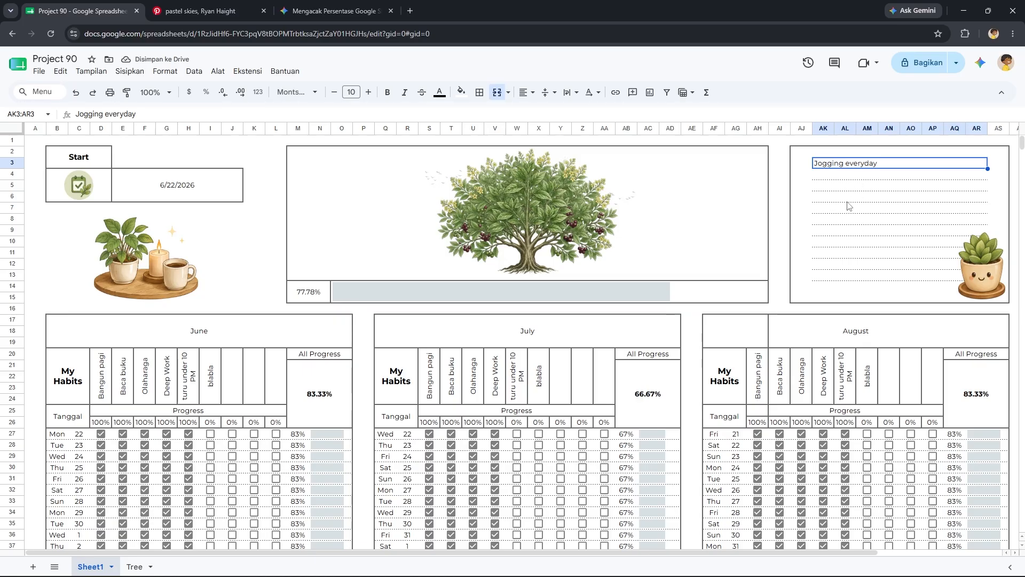
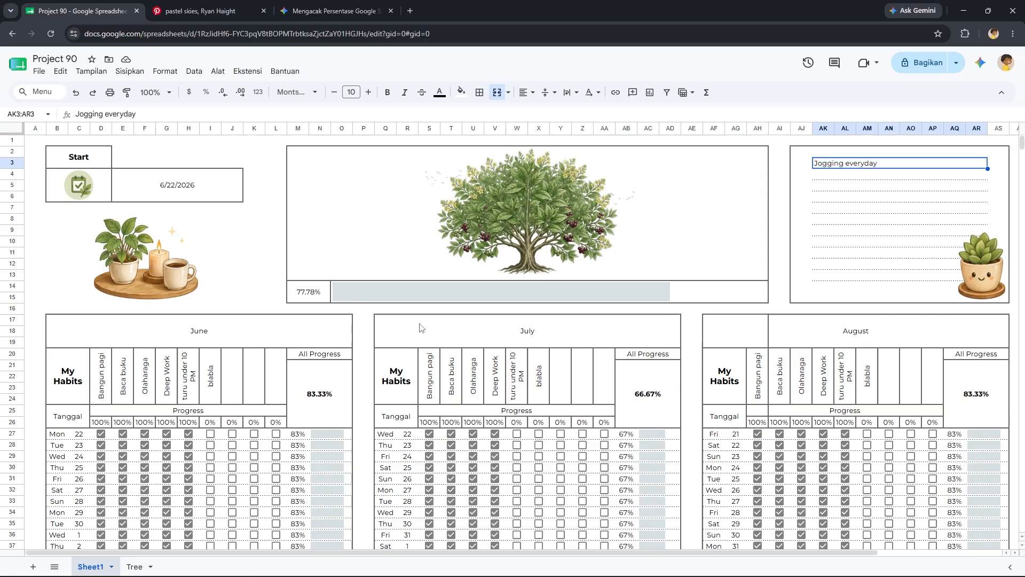
{"action": "left_click", "coordinate": [255, 287]}
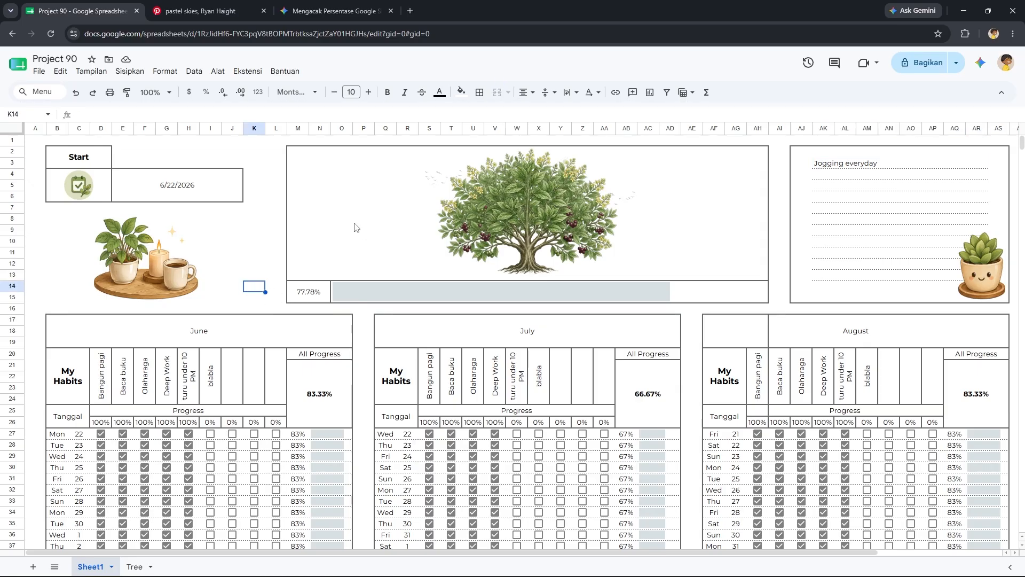
Switch to Pinterest and search for "color palette".
{"action": "left_click", "coordinate": [235, 12]}
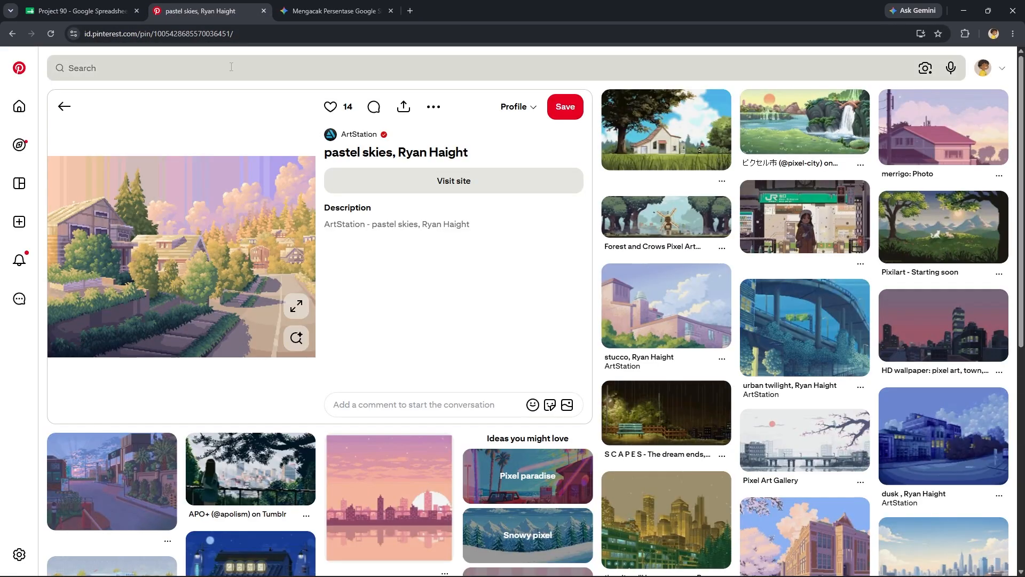
{"action": "left_click", "coordinate": [230, 68]}
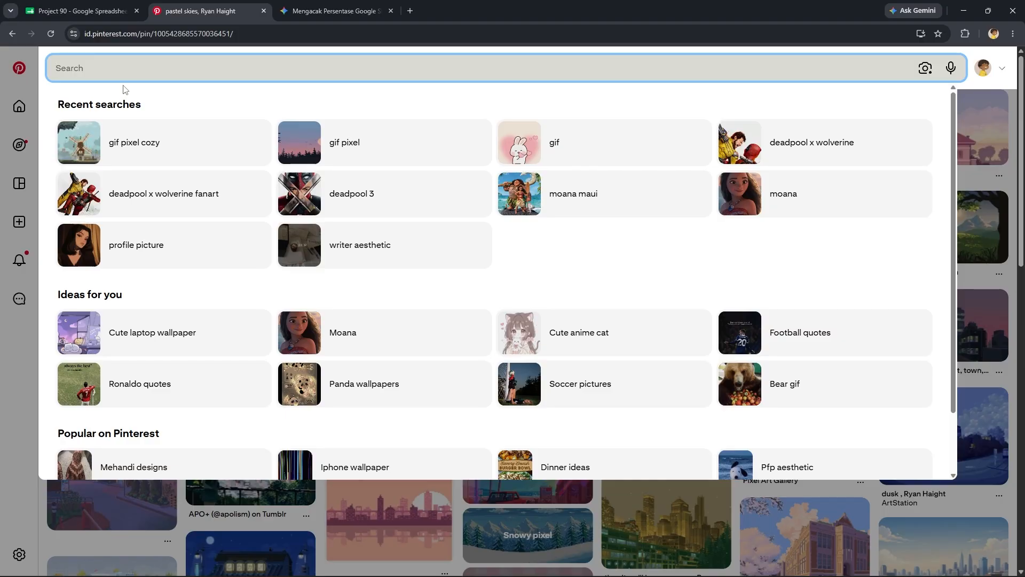
{"action": "type", "text": "palte"}
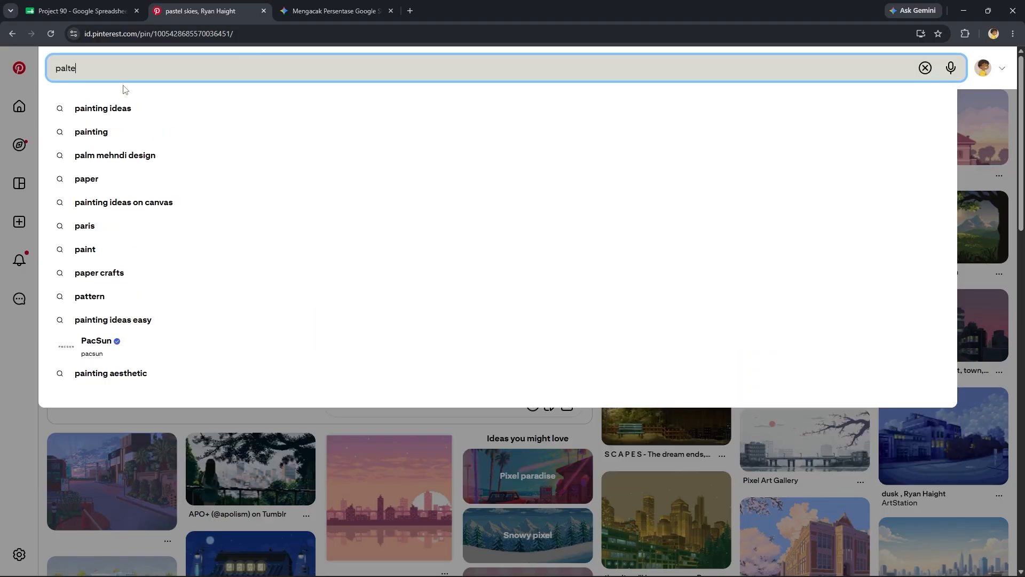
{"action": "key", "text": "BackSpace"}
{"action": "key", "text": "BackSpace"}
{"action": "key", "text": "BackSpace"}
{"action": "key", "text": "BackSpace"}
{"action": "key", "text": "BackSpace"}
{"action": "type", "text": "color pa"}
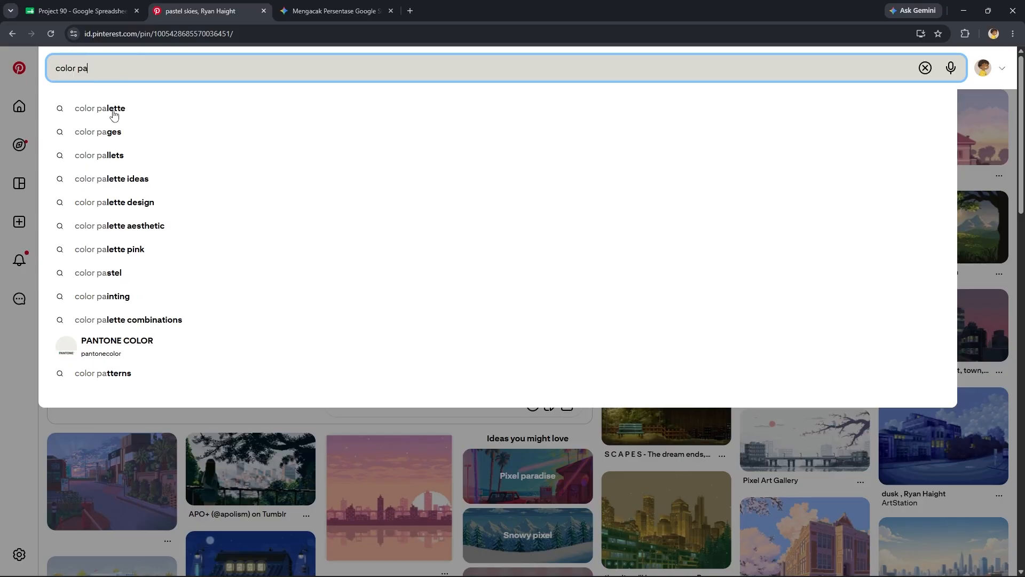
{"action": "left_click", "coordinate": [113, 112]}
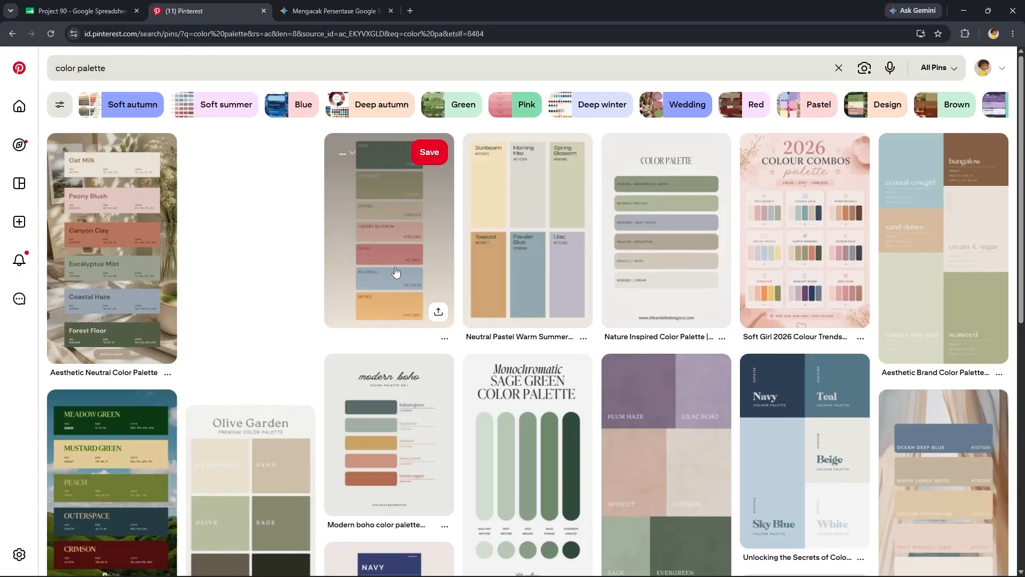
Open the palette pin running from Fern to Honey and take a screenshot of its colour swatches.
{"action": "scroll", "coordinate": [478, 305], "scroll_direction": "down", "scroll_amount": 5}
{"action": "scroll", "coordinate": [419, 337], "scroll_direction": "up", "scroll_amount": 5}
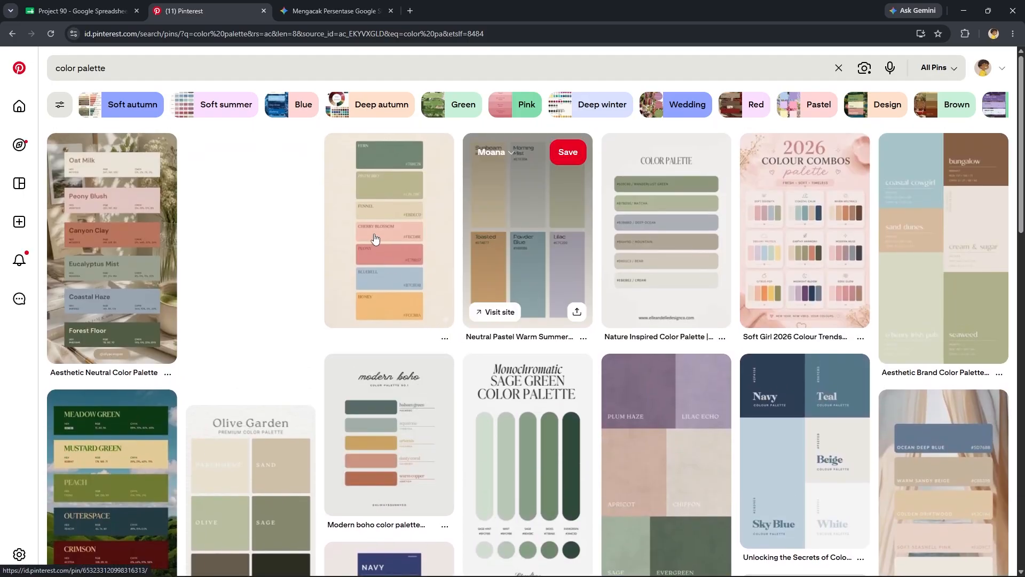
{"action": "left_click", "coordinate": [410, 229]}
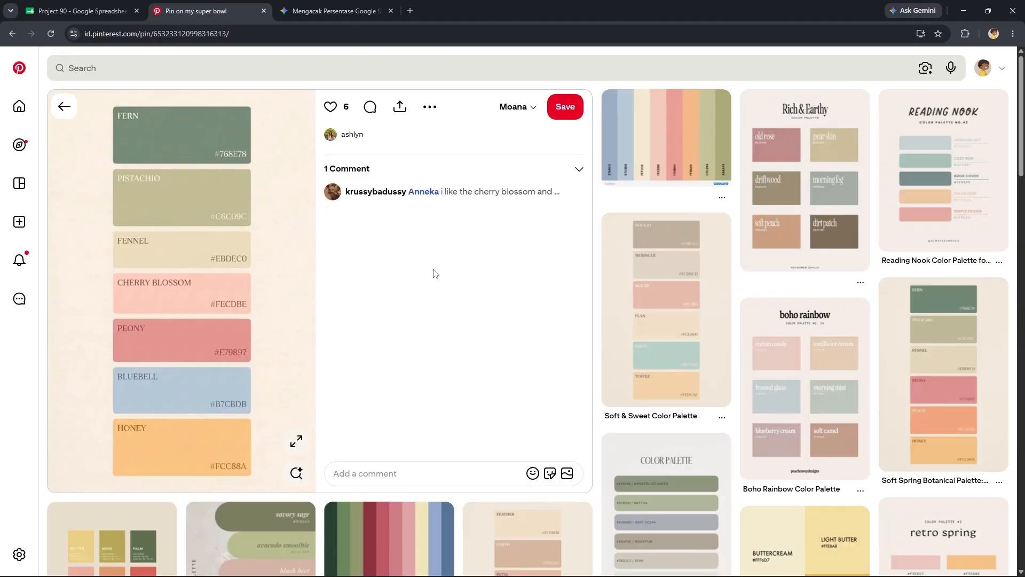
{"action": "key", "text": "super+shift+s"}
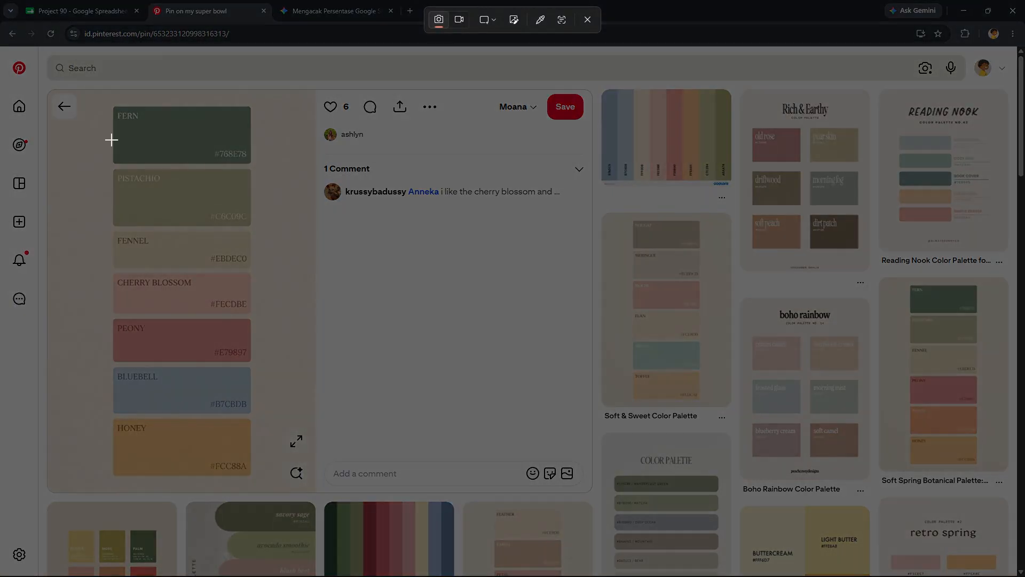
{"action": "left_click_drag", "start_coordinate": [104, 97], "coordinate": [265, 463]}
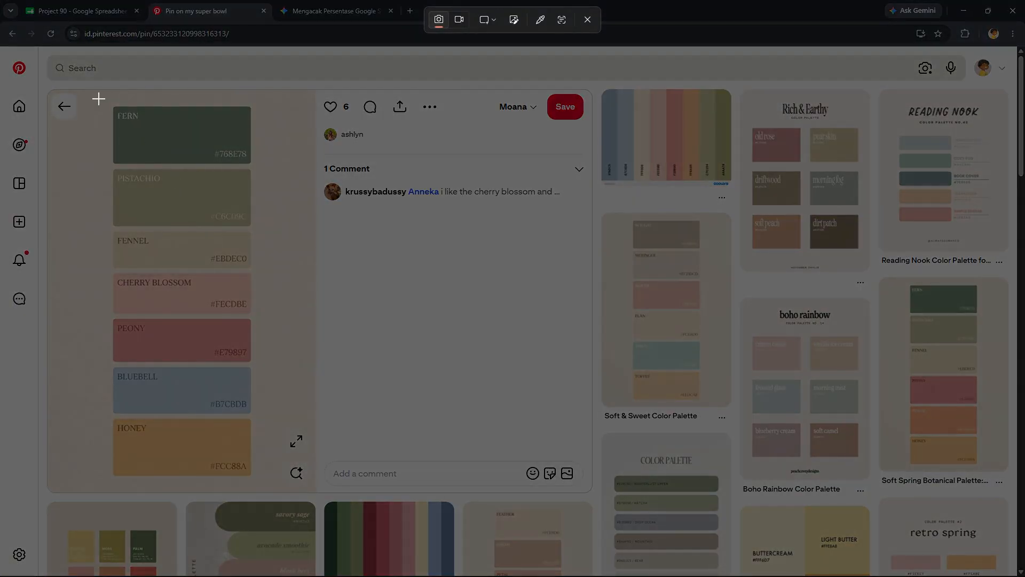
{"action": "left_click_drag", "start_coordinate": [99, 98], "coordinate": [268, 488]}
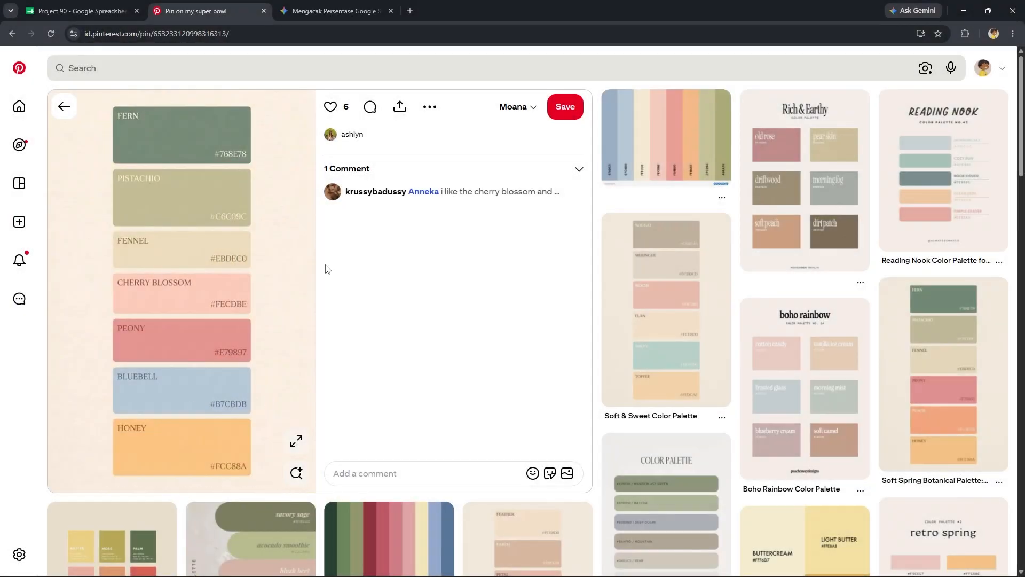
Return to the Project 90 spreadsheet, paste the captured palette image at P17, and move it up over the tree area.
{"action": "left_click", "coordinate": [98, 4]}
{"action": "left_click", "coordinate": [370, 319]}
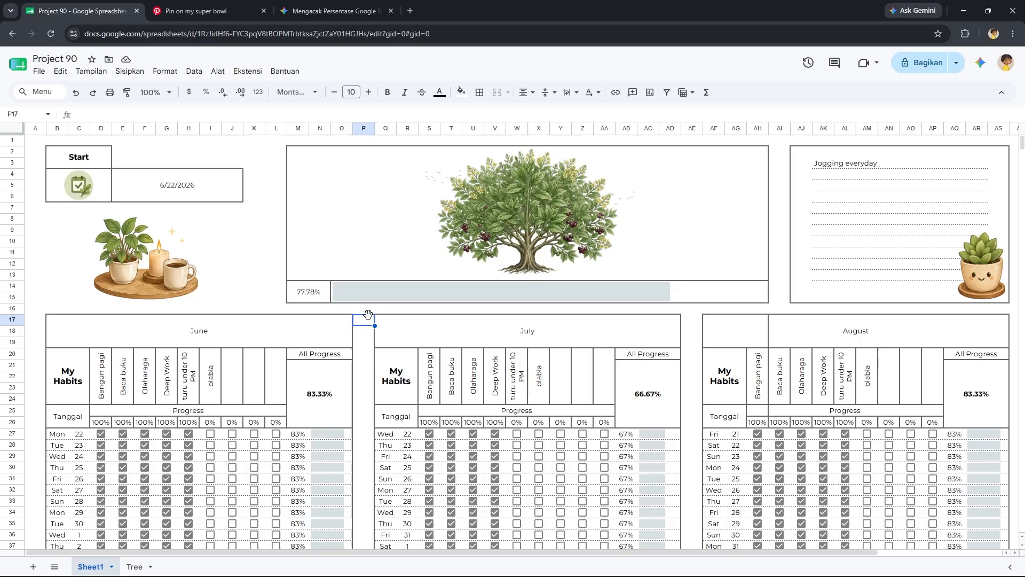
{"action": "key", "text": "ctrl+v"}
{"action": "left_click_drag", "start_coordinate": [387, 373], "coordinate": [378, 219]}
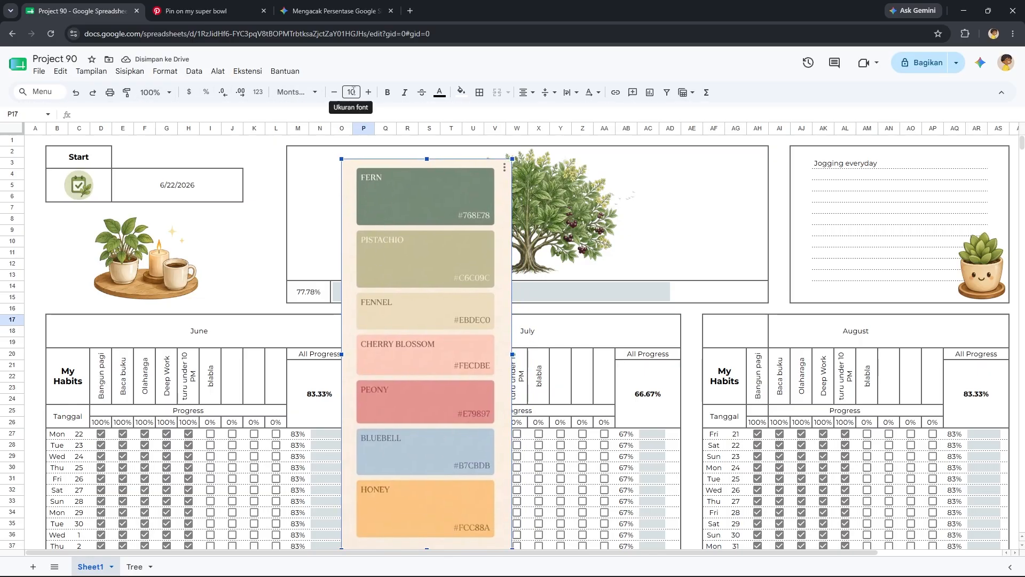
Fill the entire sheet with the cream background colour sampled from the palette image.
{"action": "left_click", "coordinate": [461, 92]}
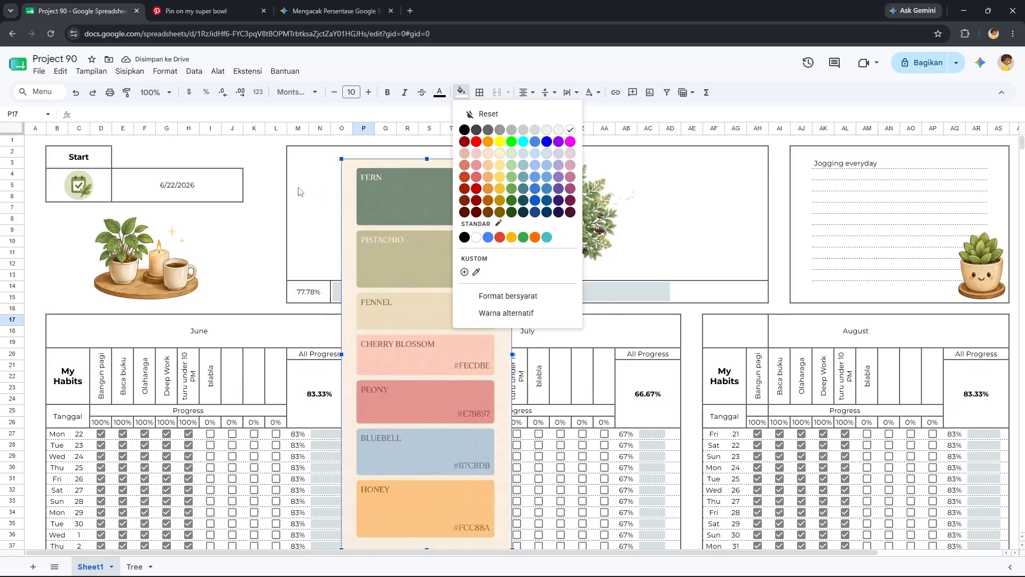
{"action": "left_click", "coordinate": [13, 131]}
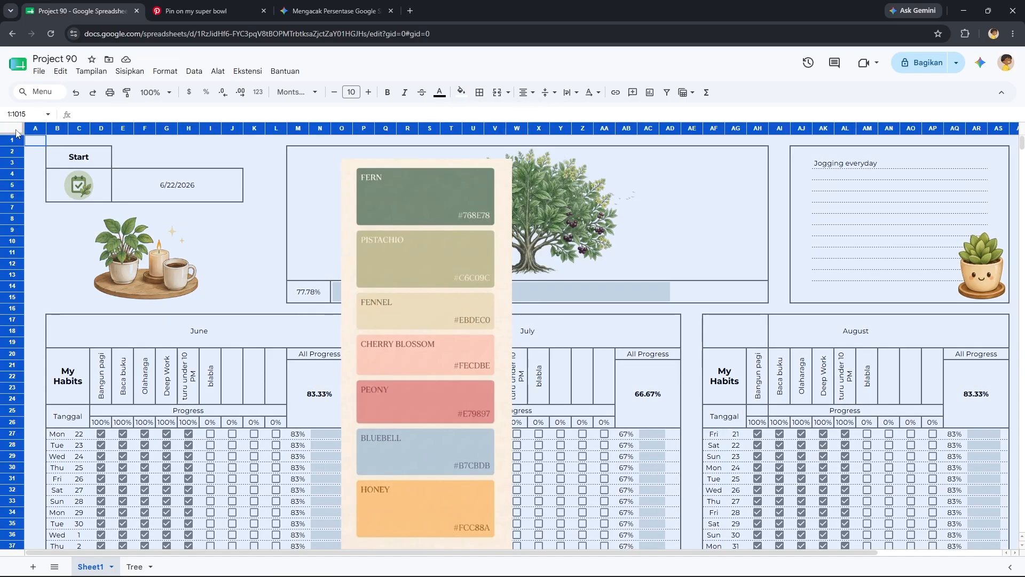
{"action": "left_click", "coordinate": [462, 92]}
{"action": "left_click", "coordinate": [476, 272]}
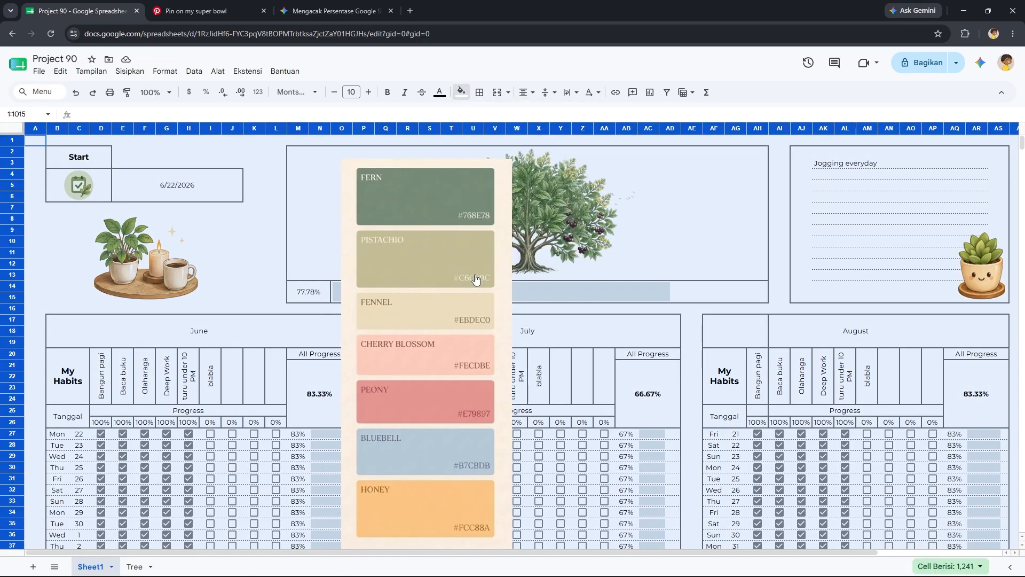
{"action": "left_click", "coordinate": [293, 269]}
{"action": "left_click", "coordinate": [254, 263]}
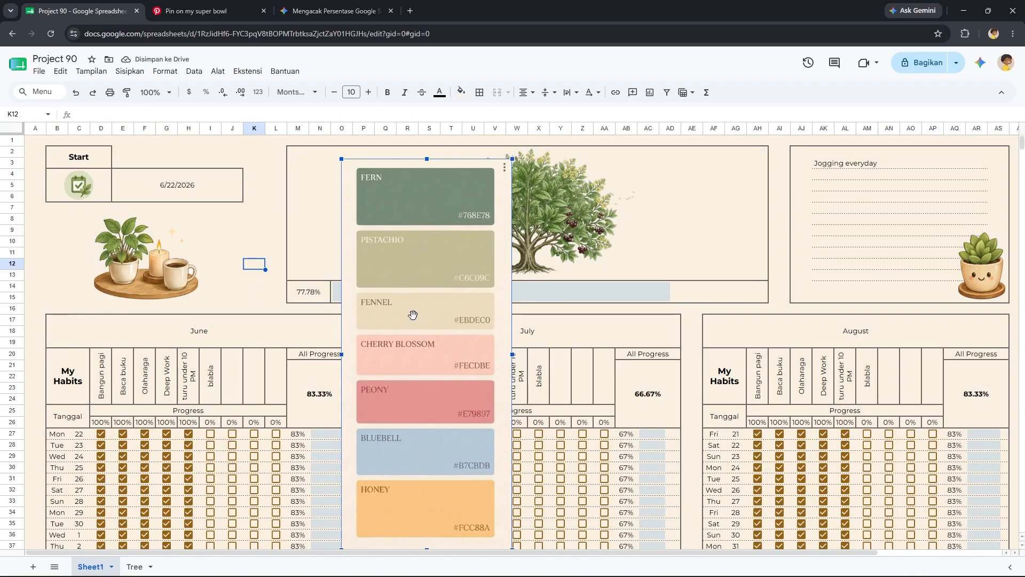
Delete the palette image and change the whole sheet's background to a lighter cream.
{"action": "left_click_drag", "start_coordinate": [412, 314], "coordinate": [476, 363]}
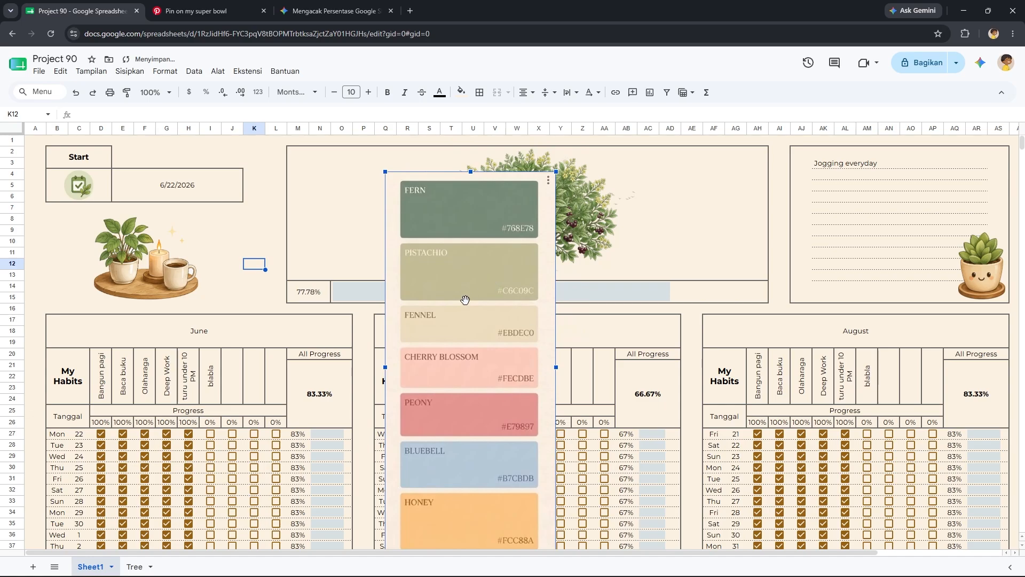
{"action": "key", "text": "Delete"}
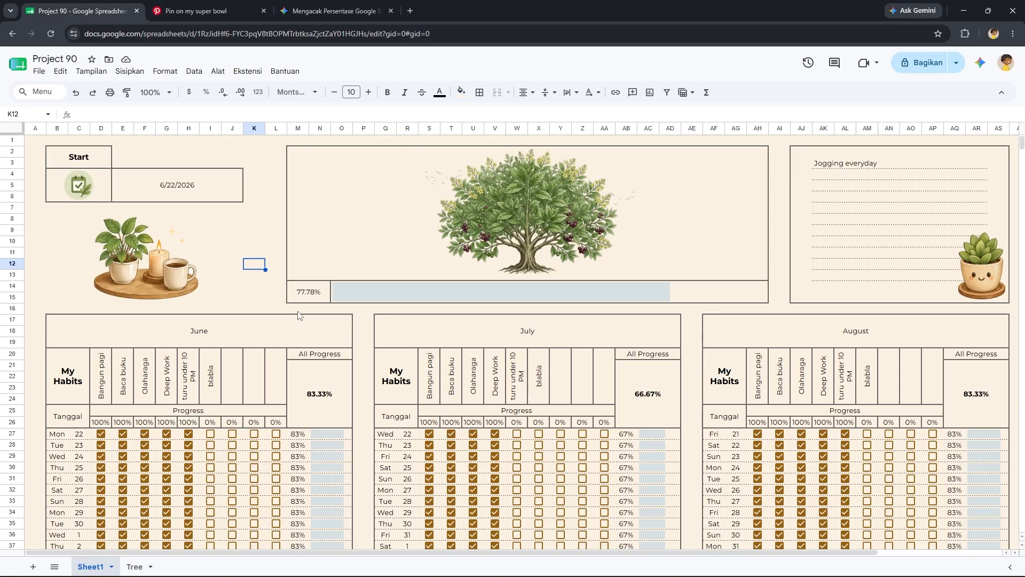
{"action": "left_click", "coordinate": [21, 132]}
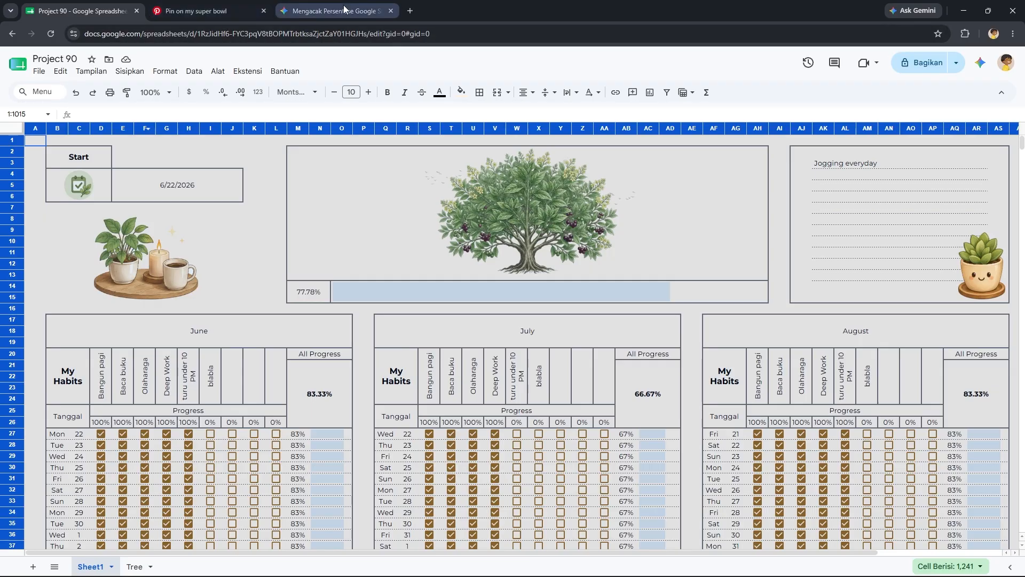
Fill the Start header with olive green and apply brown borders to the Start box, date row and tree panel.
{"action": "left_click", "coordinate": [79, 157]}
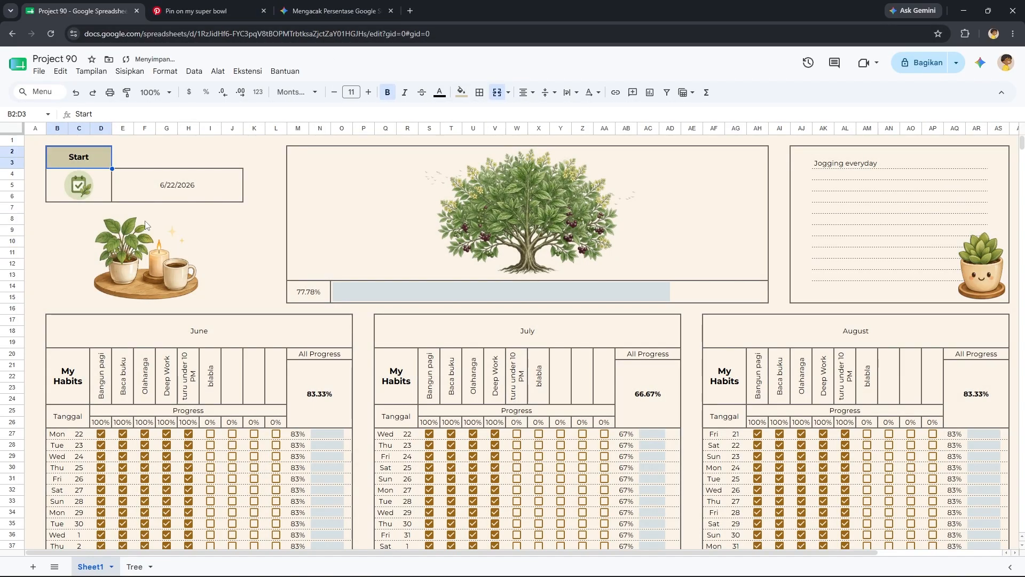
{"action": "left_click", "coordinate": [480, 92]}
{"action": "left_click", "coordinate": [254, 242]}
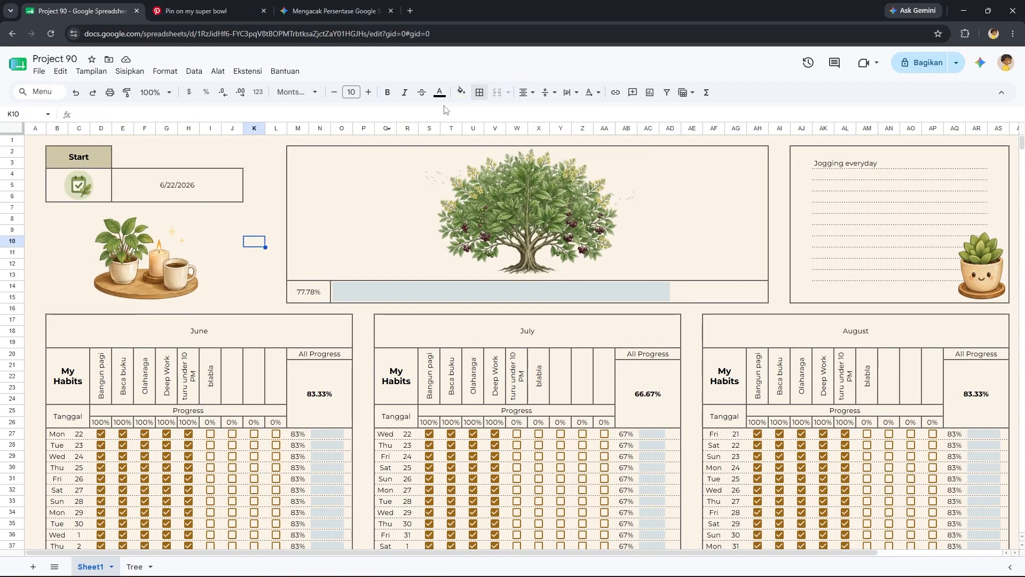
{"action": "left_click_drag", "start_coordinate": [78, 184], "coordinate": [178, 185]}
{"action": "left_click", "coordinate": [479, 92]}
{"action": "left_click_drag", "start_coordinate": [528, 213], "coordinate": [528, 292]}
Apply brown borders to the June table, including its header block B20:O26.
{"action": "scroll", "coordinate": [331, 267], "scroll_direction": "down", "scroll_amount": 3}
{"action": "left_click", "coordinate": [200, 165]}
{"action": "scroll", "coordinate": [320, 374], "scroll_direction": "down", "scroll_amount": 2}
{"action": "left_click", "coordinate": [336, 502], "text": "shift"}
{"action": "left_click_drag", "start_coordinate": [68, 209], "coordinate": [335, 258]}
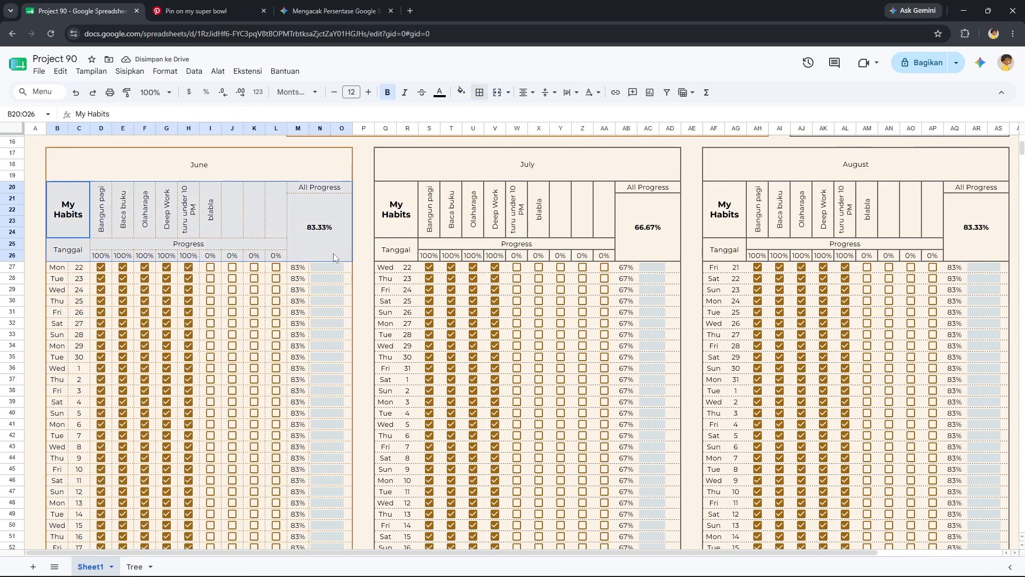
{"action": "left_click", "coordinate": [479, 93]}
{"action": "left_click", "coordinate": [364, 279]}
Apply brown borders to the July and August tables.
{"action": "scroll", "coordinate": [400, 339], "scroll_direction": "up", "scroll_amount": 3}
{"action": "scroll", "coordinate": [908, 374], "scroll_direction": "down", "scroll_amount": 5}
{"action": "left_click", "coordinate": [986, 487], "text": "shift"}
{"action": "left_click", "coordinate": [758, 510]}
{"action": "scroll", "coordinate": [757, 427], "scroll_direction": "up", "scroll_amount": 5}
Fill the notes box AJ2:AS15 with beige.
{"action": "left_click", "coordinate": [802, 146]}
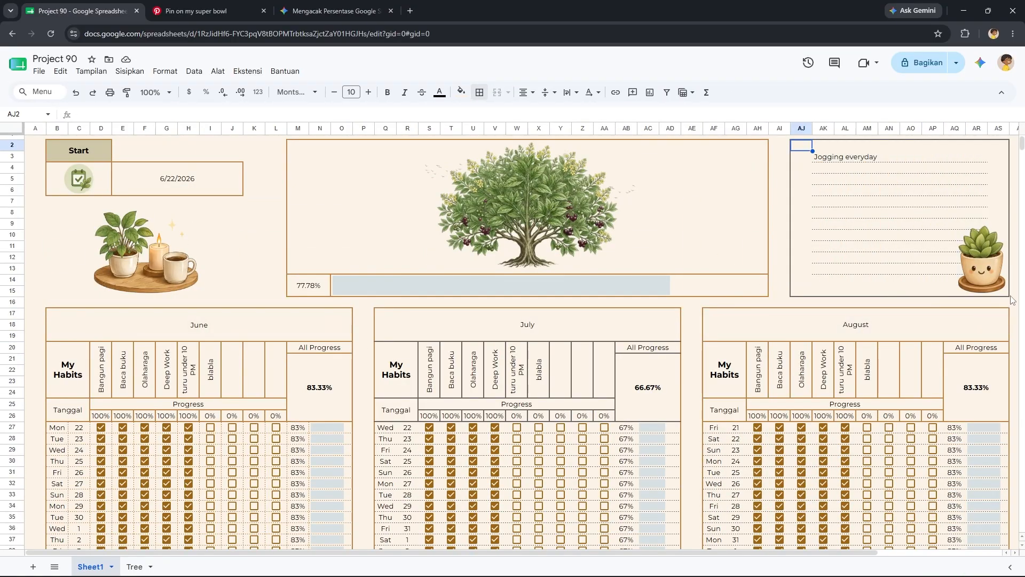
{"action": "left_click", "coordinate": [1004, 291], "text": "shift"}
{"action": "left_click", "coordinate": [461, 92]}
{"action": "left_click", "coordinate": [527, 207]}
Insert three rows at the top of the sheet and enter HABIT TRACKER 90 in a merged title cell above the tree.
{"action": "right_click", "coordinate": [13, 146]}
{"action": "left_click", "coordinate": [78, 231]}
{"action": "left_click_drag", "start_coordinate": [298, 152], "coordinate": [998, 331]}
{"action": "left_click", "coordinate": [497, 92]}
{"action": "type", "text": "HABIT TRACKER 90"}
Format the HABIT TRACKER 90 title with an olive green fill and large bold brown text.
{"action": "left_click", "coordinate": [675, 259]}
{"action": "left_click", "coordinate": [527, 162]}
{"action": "left_click", "coordinate": [440, 92]}
{"action": "left_click", "coordinate": [461, 91]}
{"action": "left_click", "coordinate": [617, 255]}
{"action": "left_click", "coordinate": [439, 92]}
{"action": "left_click", "coordinate": [525, 275]}
{"action": "left_click", "coordinate": [461, 92]}
Recolour the notes box borders and dotted lines brown and clear the sample note.
{"action": "left_click", "coordinate": [808, 234]}
{"action": "left_click", "coordinate": [480, 93]}
{"action": "left_click_drag", "start_coordinate": [823, 162], "coordinate": [987, 328]}
{"action": "left_click", "coordinate": [480, 92]}
{"action": "key", "text": "Delete"}
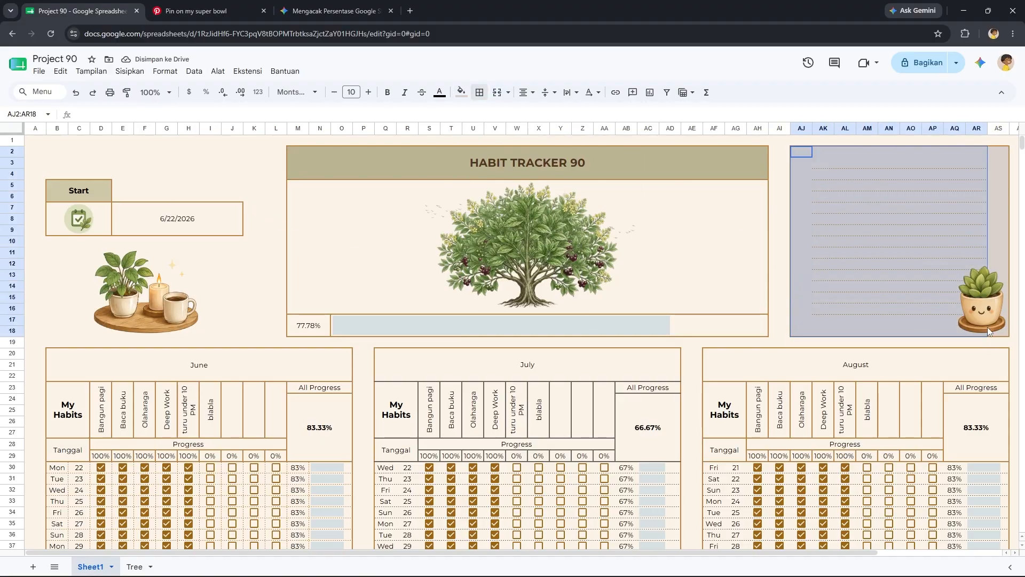
Style the overall percentage cell and month headers with olive fill and white Caveat text, setting the month names to size 24.
{"action": "left_click", "coordinate": [370, 327]}
{"action": "left_click", "coordinate": [314, 331]}
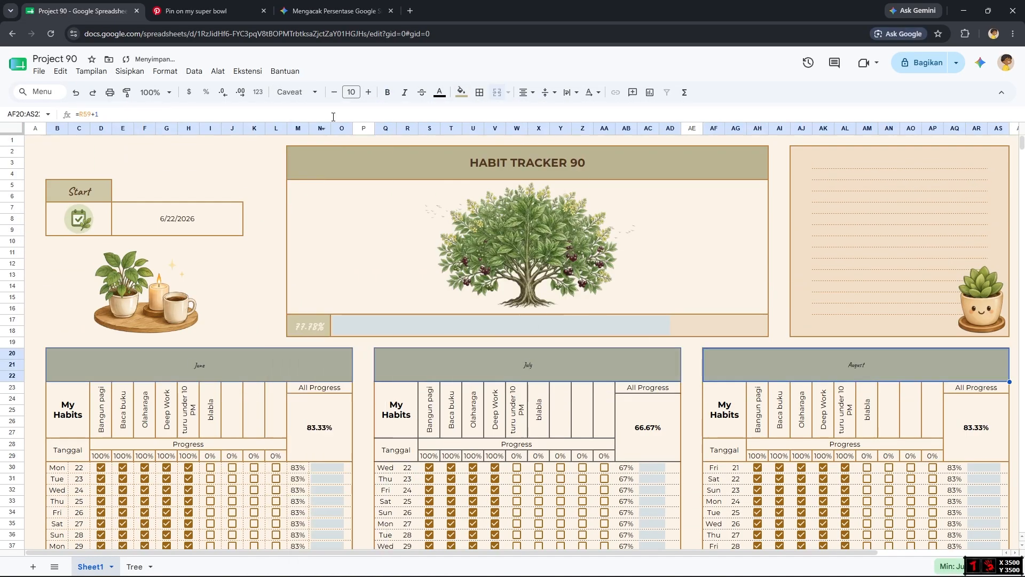
{"action": "left_click", "coordinate": [351, 91]}
{"action": "left_click", "coordinate": [440, 92]}
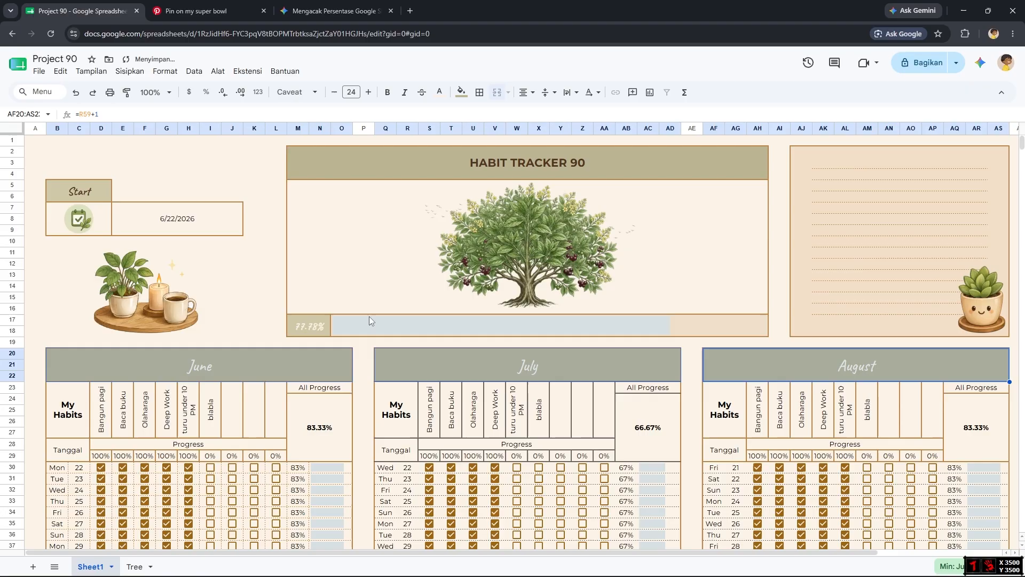
Style the Tanggal cells of all three month tables with a light olive fill and Caveat text at size 14.
{"action": "left_click", "coordinate": [255, 197]}
{"action": "scroll", "coordinate": [161, 299], "scroll_direction": "down", "scroll_amount": 2}
{"action": "left_click", "coordinate": [68, 303]}
{"action": "left_click", "coordinate": [70, 341]}
{"action": "left_click", "coordinate": [396, 343], "text": "ctrl"}
{"action": "left_click", "coordinate": [724, 343], "text": "ctrl"}
{"action": "left_click", "coordinate": [68, 342]}
{"action": "left_click", "coordinate": [396, 343], "text": "ctrl"}
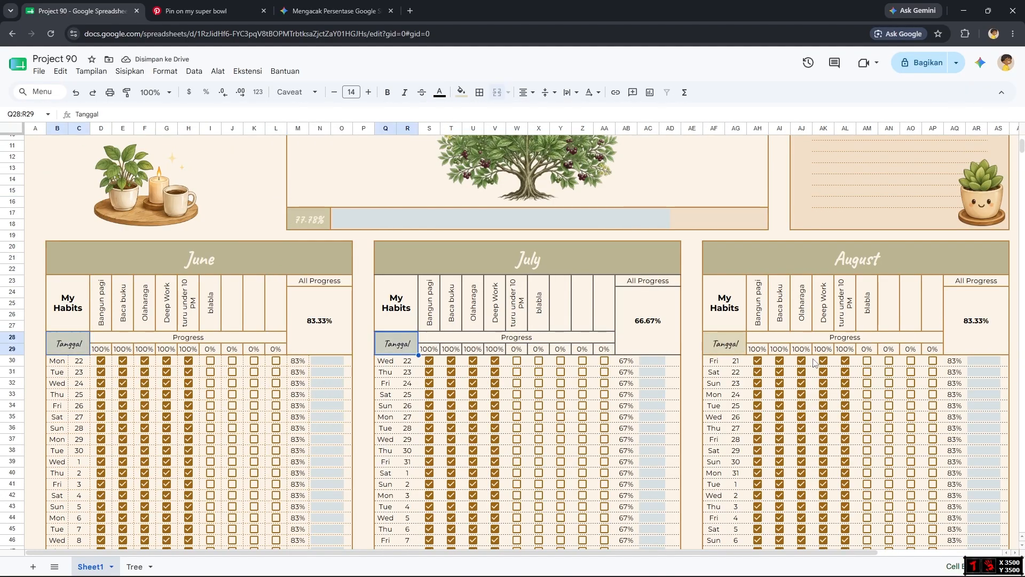
{"action": "left_click", "coordinate": [724, 343], "text": "ctrl"}
Fill the weekday and date columns, My Habits cells and Progress headers of all three tables with light beige.
{"action": "key", "text": "ctrl+minus"}
{"action": "scroll", "coordinate": [160, 299], "scroll_direction": "down", "scroll_amount": 2}
{"action": "left_click_drag", "start_coordinate": [52, 210], "coordinate": [71, 501]}
{"action": "left_click_drag", "start_coordinate": [348, 211], "coordinate": [366, 501]}
{"action": "key", "text": "ctrl+plus"}
{"action": "left_click_drag", "start_coordinate": [105, 271], "coordinate": [276, 282]}
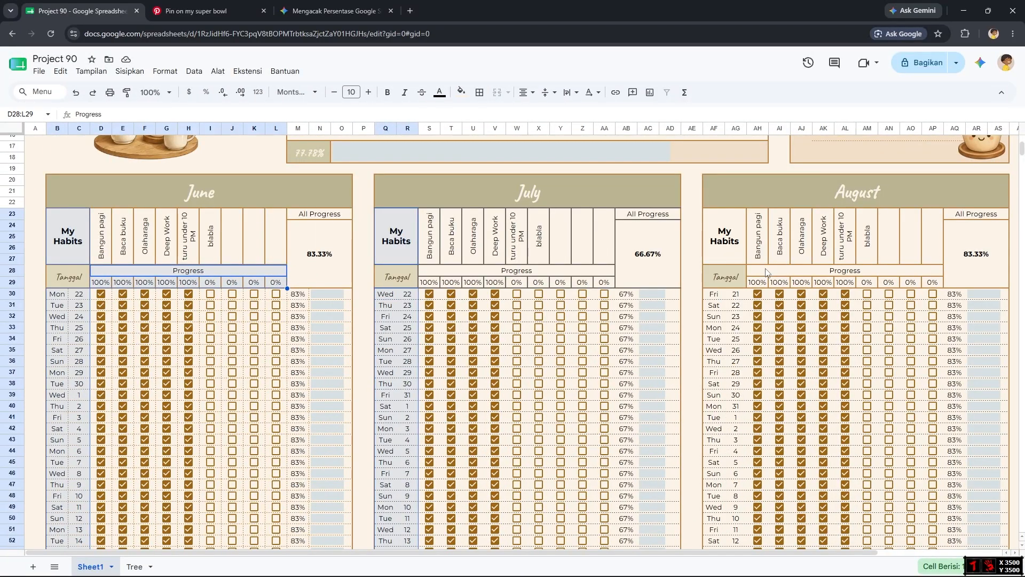
{"action": "left_click_drag", "start_coordinate": [765, 270], "coordinate": [933, 282]}
{"action": "left_click_drag", "start_coordinate": [714, 294], "coordinate": [736, 545]}
{"action": "left_click", "coordinate": [725, 236], "text": "ctrl"}
{"action": "left_click", "coordinate": [462, 91]}
Recolour the July header borders brown and restyle the three My Habits labels in brown, non-bold rounded text.
{"action": "left_click_drag", "start_coordinate": [648, 254], "coordinate": [397, 236]}
{"action": "left_click", "coordinate": [480, 92]}
{"action": "left_click", "coordinate": [396, 236]}
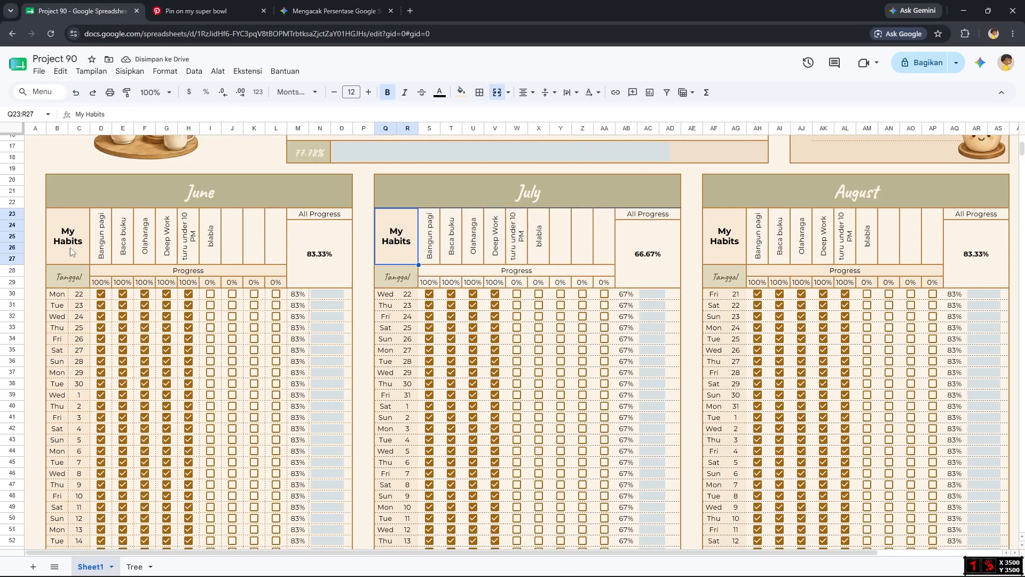
{"action": "left_click", "coordinate": [68, 235], "text": "ctrl"}
{"action": "left_click", "coordinate": [725, 236], "text": "ctrl"}
{"action": "left_click", "coordinate": [439, 91]}
Enter sd as a test in the notes box and give the HABIT TRACKER 90 title a bold rounded font.
{"action": "scroll", "coordinate": [516, 159], "scroll_direction": "up", "scroll_amount": 3}
{"action": "left_click", "coordinate": [830, 165]}
{"action": "type", "text": "sd"}
{"action": "left_click", "coordinate": [527, 163]}
{"action": "left_click", "coordinate": [388, 93]}
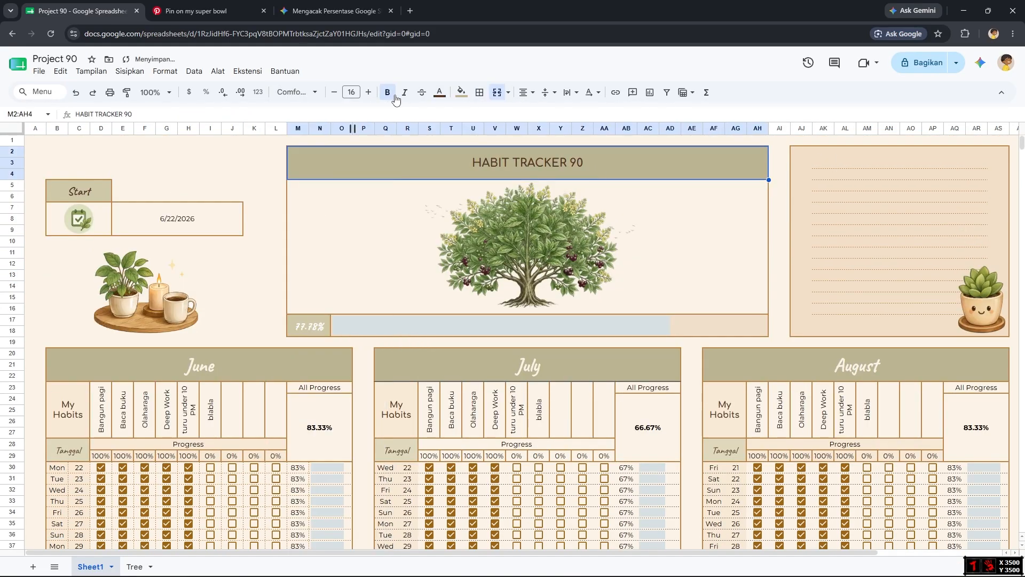
{"action": "left_click", "coordinate": [296, 92]}
Clean up the borders around the All Progress cells and set their percentages in bold Comfortaa at size 13.
{"action": "scroll", "coordinate": [684, 320], "scroll_direction": "down", "scroll_amount": 4}
{"action": "left_click", "coordinate": [648, 226]}
{"action": "left_click", "coordinate": [480, 91]}
{"action": "left_click", "coordinate": [976, 226], "text": "ctrl"}
{"action": "left_click", "coordinate": [522, 134]}
{"action": "left_click", "coordinate": [319, 267]}
{"action": "left_click", "coordinate": [647, 266], "text": "ctrl"}
{"action": "left_click", "coordinate": [976, 267], "text": "ctrl"}
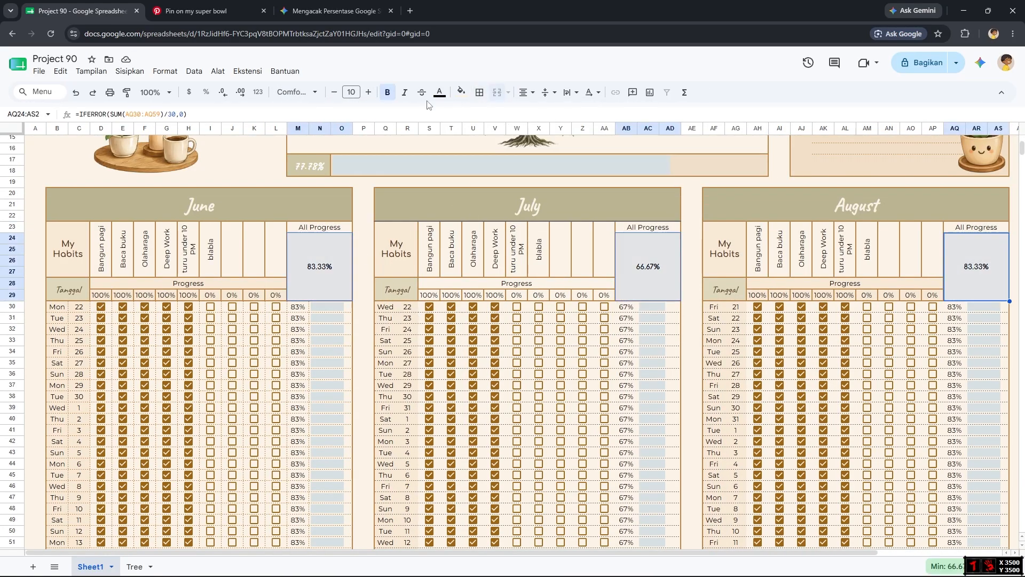
{"action": "left_click", "coordinate": [356, 192]}
Change the bar colour in the first table's daily sparkline formula to the header olive bab492 and fill it down the month.
{"action": "left_click", "coordinate": [199, 206]}
{"action": "left_click", "coordinate": [461, 92]}
{"action": "double_click", "coordinate": [461, 358]}
{"action": "double_click", "coordinate": [331, 307]}
{"action": "left_click", "coordinate": [382, 114]}
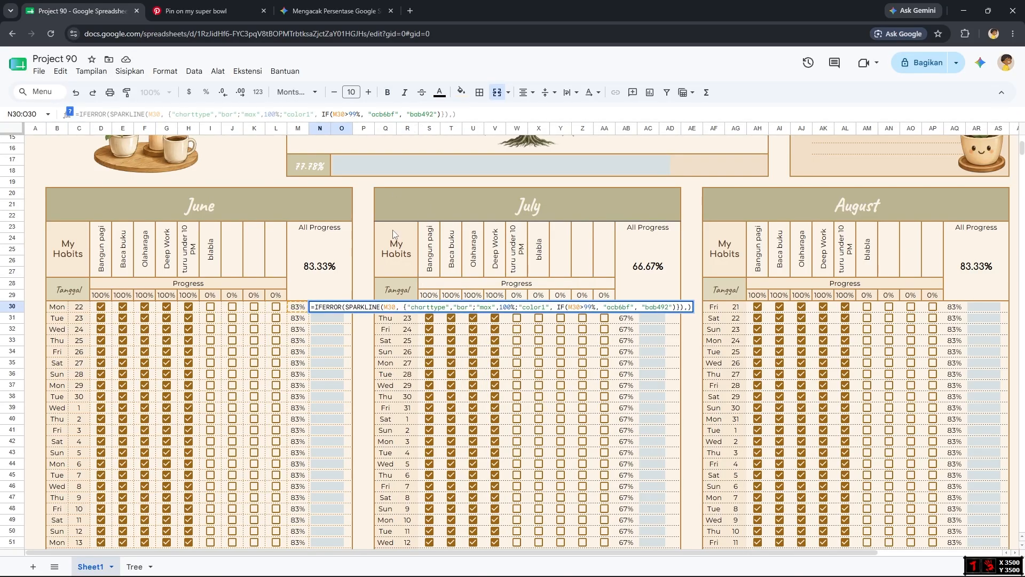
{"action": "left_click_drag", "start_coordinate": [353, 312], "coordinate": [350, 542]}
Set the sparkline colour for full completion to 553723 and tick the blabla habit on the first June day to test it.
{"action": "left_click", "coordinate": [396, 114]}
{"action": "key", "text": "BackSpace"}
{"action": "key", "text": "BackSpace"}
{"action": "key", "text": "BackSpace"}
{"action": "key", "text": "BackSpace"}
{"action": "key", "text": "BackSpace"}
{"action": "key", "text": "BackSpace"}
{"action": "type", "text": "553723"}
{"action": "left_click", "coordinate": [211, 306]}
{"action": "scroll", "coordinate": [331, 307], "scroll_direction": "down", "scroll_amount": 1}
Copy the new sparkline colours into the July and August daily progress bars and fill them down.
{"action": "left_click_drag", "start_coordinate": [380, 115], "coordinate": [440, 114]}
{"action": "key", "text": "ctrl+c"}
{"action": "left_click", "coordinate": [660, 253]}
{"action": "key", "text": "ctrl+v"}
{"action": "left_click", "coordinate": [987, 253]}
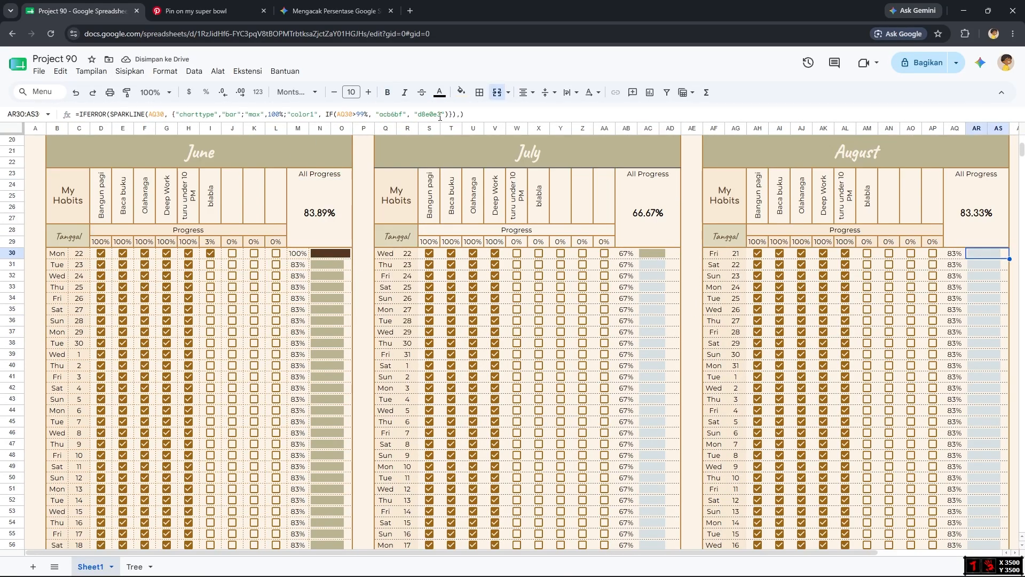
{"action": "left_click_drag", "start_coordinate": [1008, 253], "coordinate": [994, 470]}
Apply the same olive and brown colours to the overall progress bar below the tree.
{"action": "left_click", "coordinate": [479, 92]}
{"action": "left_click", "coordinate": [550, 326]}
{"action": "key", "text": "ctrl+v"}
{"action": "scroll", "coordinate": [527, 326], "scroll_direction": "down", "scroll_amount": 1}
{"action": "left_click", "coordinate": [527, 311]}
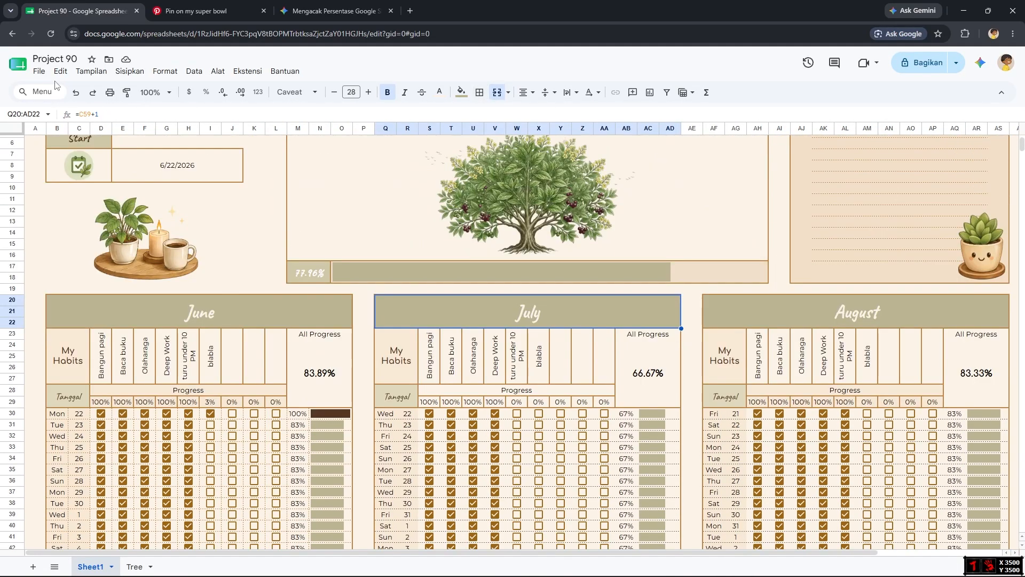
Insert the potted plant image dumbbell_no_bg from the icons_background_removed folder into the tracker sheet.
{"action": "left_click", "coordinate": [135, 567]}
{"action": "left_click", "coordinate": [90, 566]}
{"action": "left_click", "coordinate": [145, 292]}
{"action": "left_click", "coordinate": [130, 71]}
{"action": "left_click", "coordinate": [512, 381]}
{"action": "left_click", "coordinate": [310, 41]}
{"action": "double_click", "coordinate": [208, 98]}
{"action": "scroll", "coordinate": [216, 226], "scroll_direction": "down", "scroll_amount": 3}
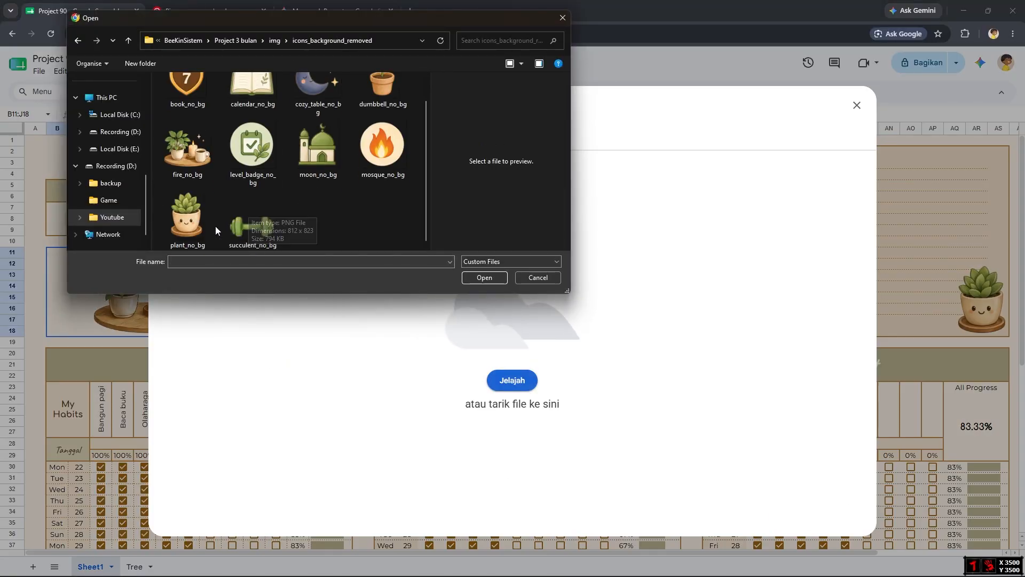
{"action": "double_click", "coordinate": [382, 83]}
Shrink the potted plant image and place it at the lower corner of July's All Progress cell.
{"action": "left_click_drag", "start_coordinate": [323, 487], "coordinate": [131, 210]}
{"action": "left_click_drag", "start_coordinate": [113, 185], "coordinate": [343, 358]}
{"action": "left_click", "coordinate": [319, 426]}
{"action": "left_click_drag", "start_coordinate": [344, 359], "coordinate": [671, 445]}
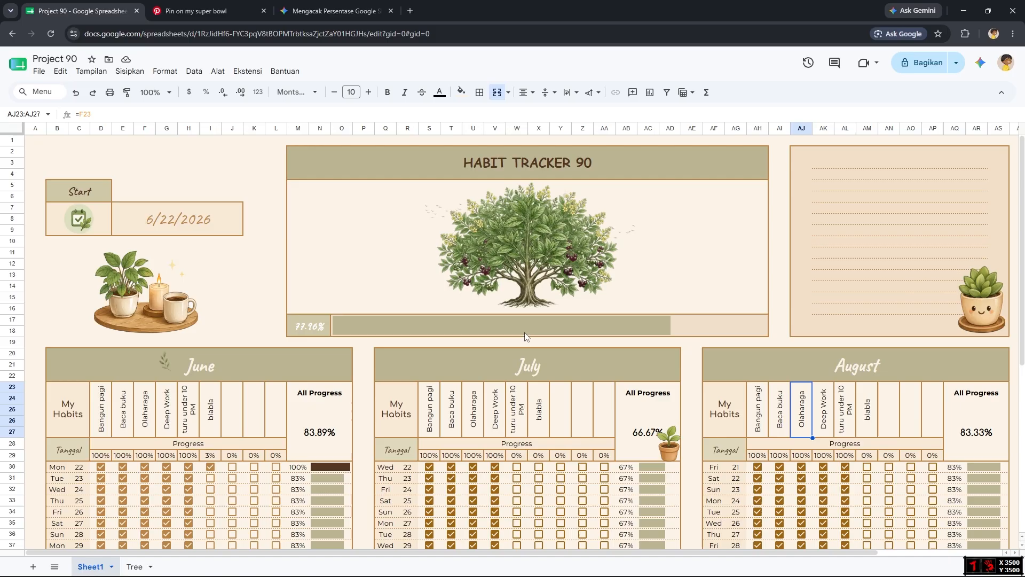
Examine the styled tracker from the title and tree down to the last date rows of all three months.
{"action": "scroll", "coordinate": [429, 291], "scroll_direction": "down", "scroll_amount": 6}
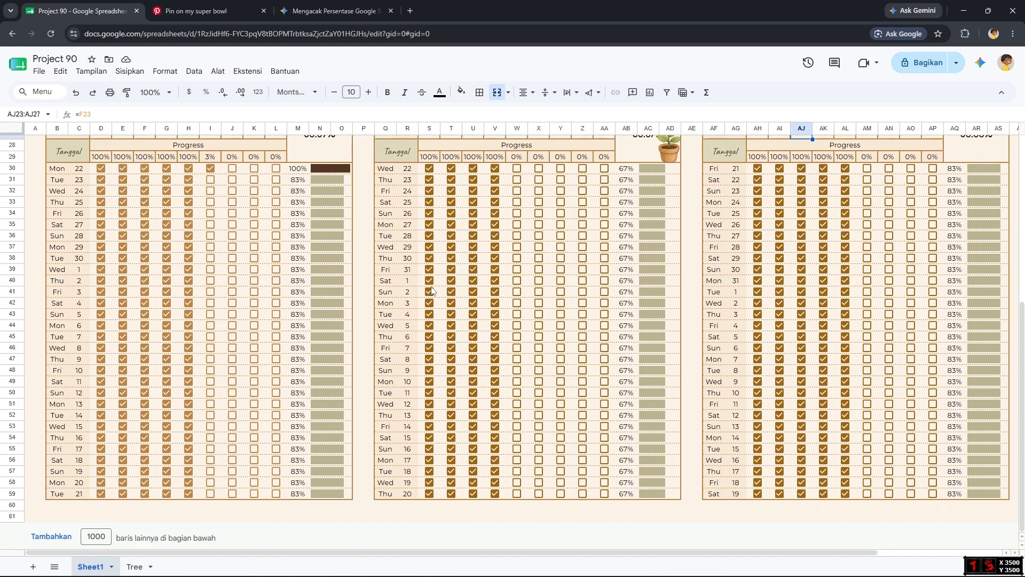
{"action": "scroll", "coordinate": [431, 291], "scroll_direction": "up", "scroll_amount": 6}
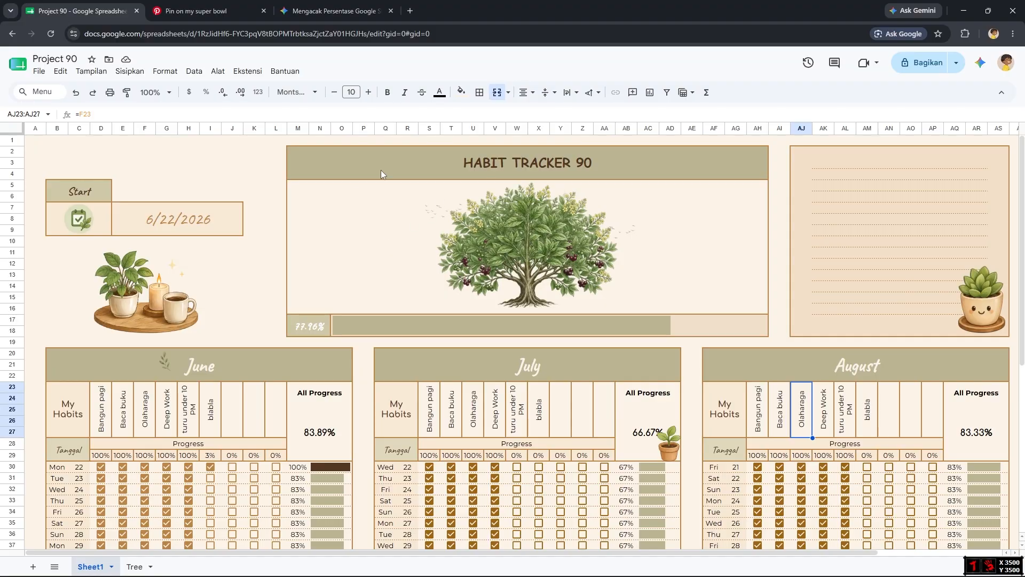
{"action": "scroll", "coordinate": [270, 227], "scroll_direction": "down", "scroll_amount": 4}
{"action": "scroll", "coordinate": [404, 368], "scroll_direction": "up", "scroll_amount": 4}
{"action": "left_click", "coordinate": [320, 431]}
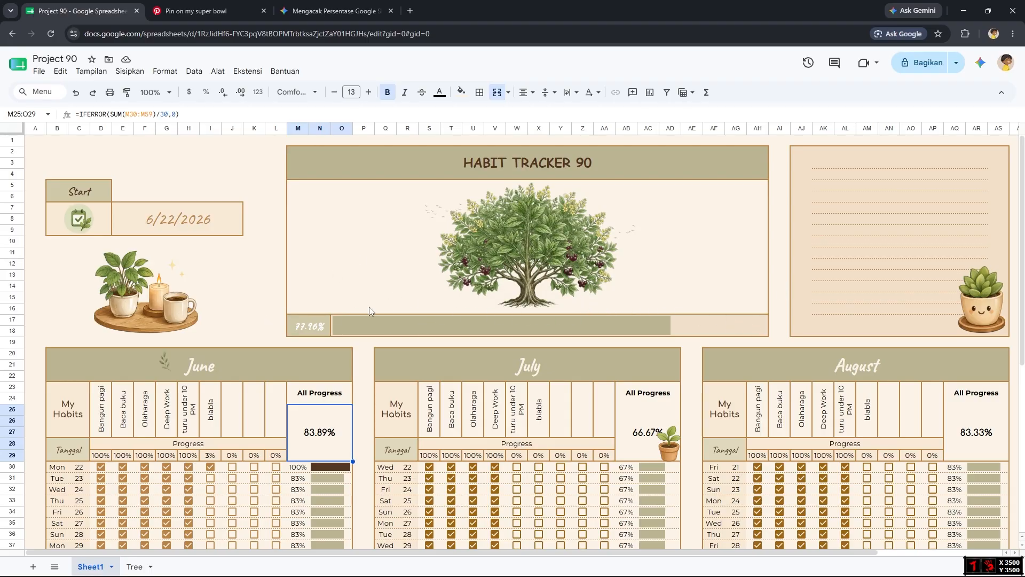
{"action": "scroll", "coordinate": [374, 310], "scroll_direction": "down", "scroll_amount": 6}
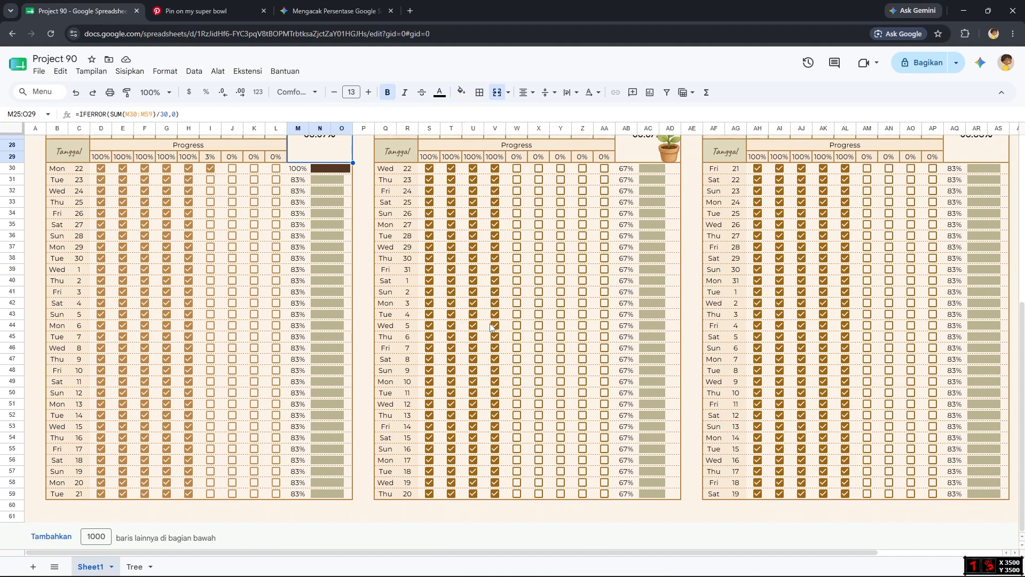
{"action": "scroll", "coordinate": [512, 377], "scroll_direction": "up", "scroll_amount": 3}
{"action": "scroll", "coordinate": [513, 377], "scroll_direction": "up", "scroll_amount": 3}
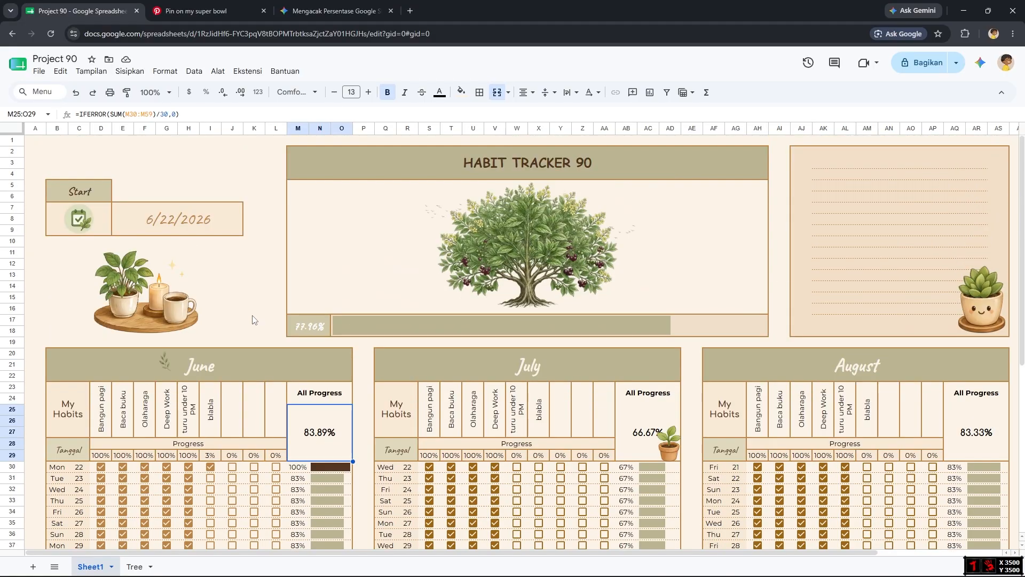
Set the start date to 6/29/2026 and check the three month headers and date columns.
{"action": "double_click", "coordinate": [211, 233]}
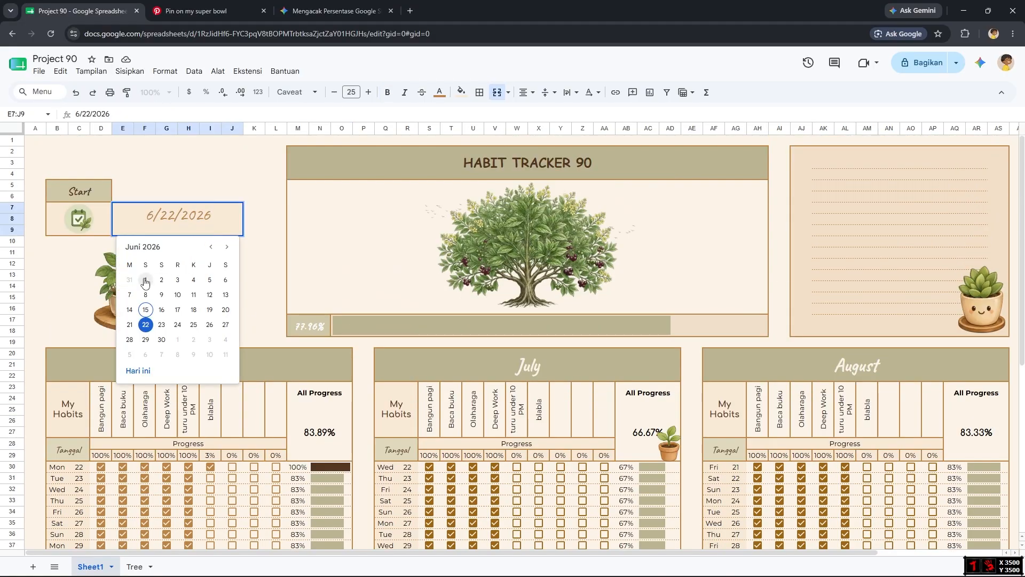
{"action": "left_click", "coordinate": [145, 339]}
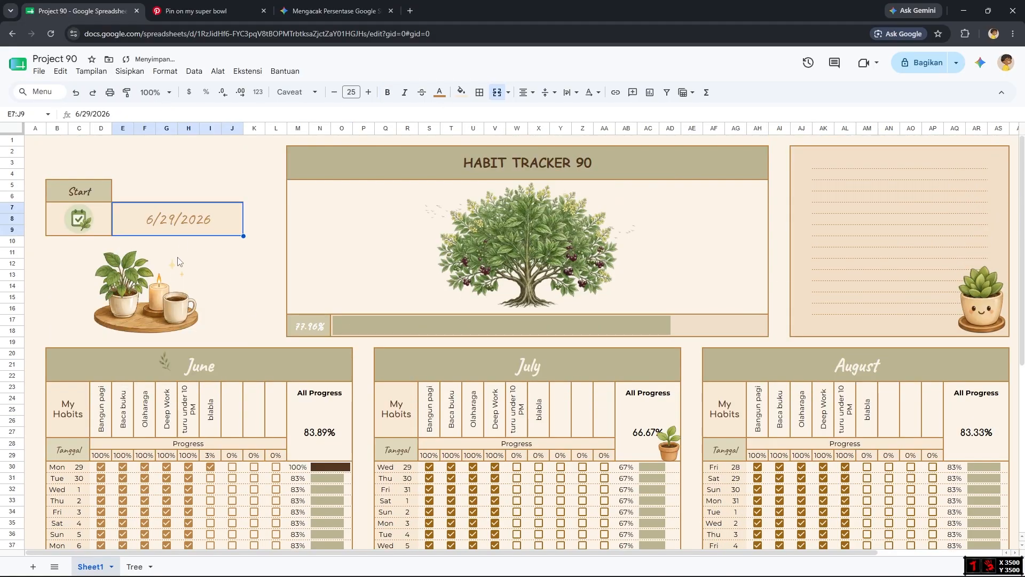
{"action": "left_click", "coordinate": [213, 375]}
{"action": "left_click", "coordinate": [476, 368]}
{"action": "left_click", "coordinate": [784, 374]}
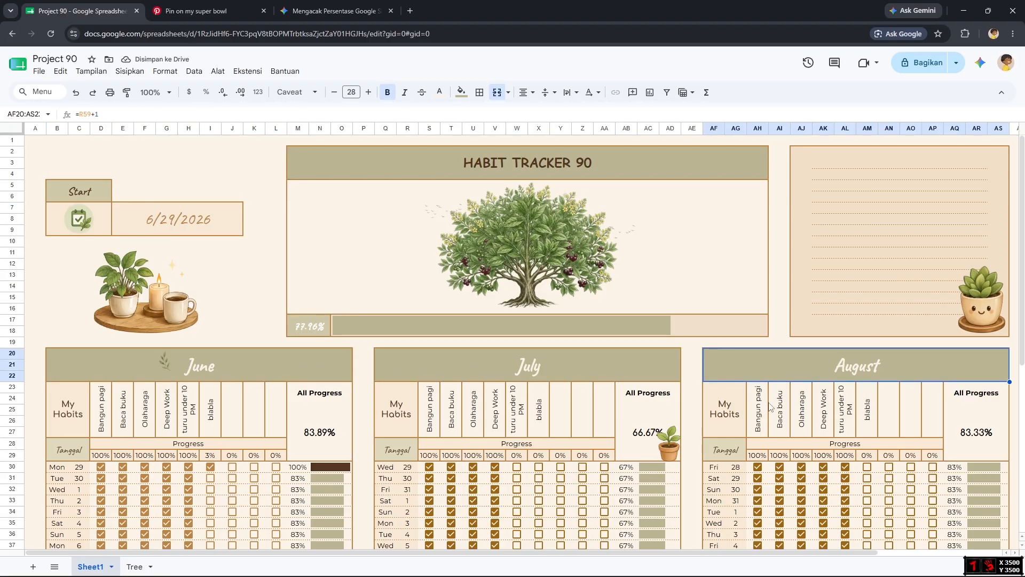
{"action": "scroll", "coordinate": [771, 406], "scroll_direction": "down", "scroll_amount": 5}
{"action": "scroll", "coordinate": [481, 320], "scroll_direction": "up", "scroll_amount": 5}
Set the start date to 7/1/2026 and check the dates in all three tables.
{"action": "double_click", "coordinate": [219, 231]}
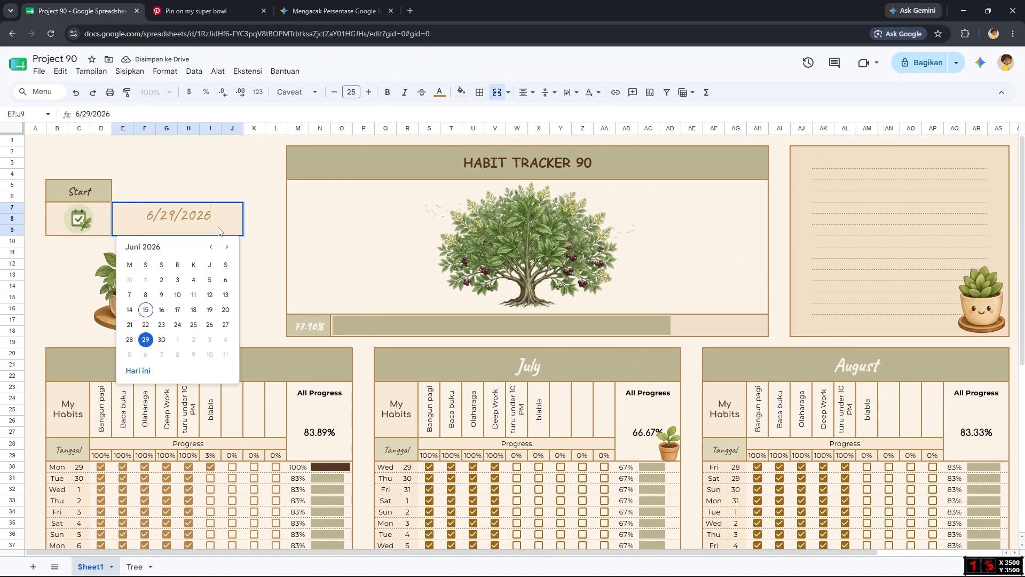
{"action": "left_click", "coordinate": [227, 246]}
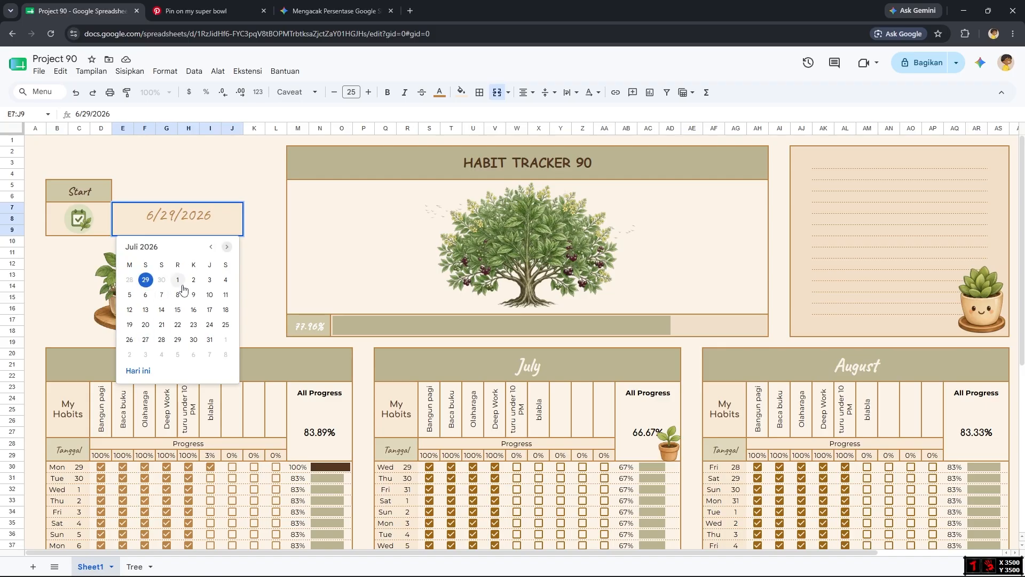
{"action": "left_click", "coordinate": [179, 280]}
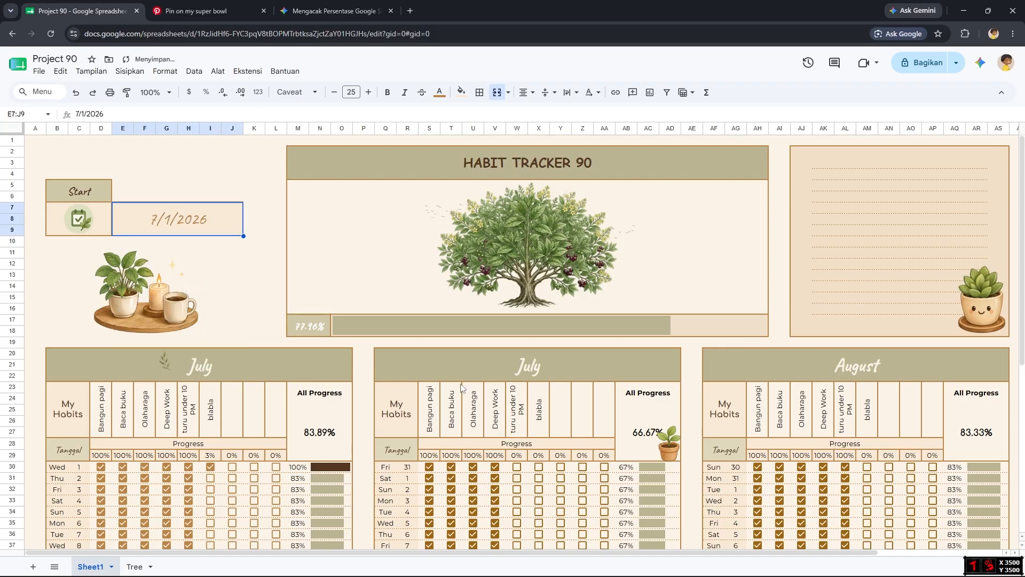
{"action": "scroll", "coordinate": [463, 387], "scroll_direction": "down", "scroll_amount": 5}
{"action": "scroll", "coordinate": [464, 307], "scroll_direction": "up", "scroll_amount": 5}
Examine the second table's month header formula and first date cells against the last dates of the first table.
{"action": "left_click", "coordinate": [489, 368]}
{"action": "scroll", "coordinate": [503, 380], "scroll_direction": "down", "scroll_amount": 3}
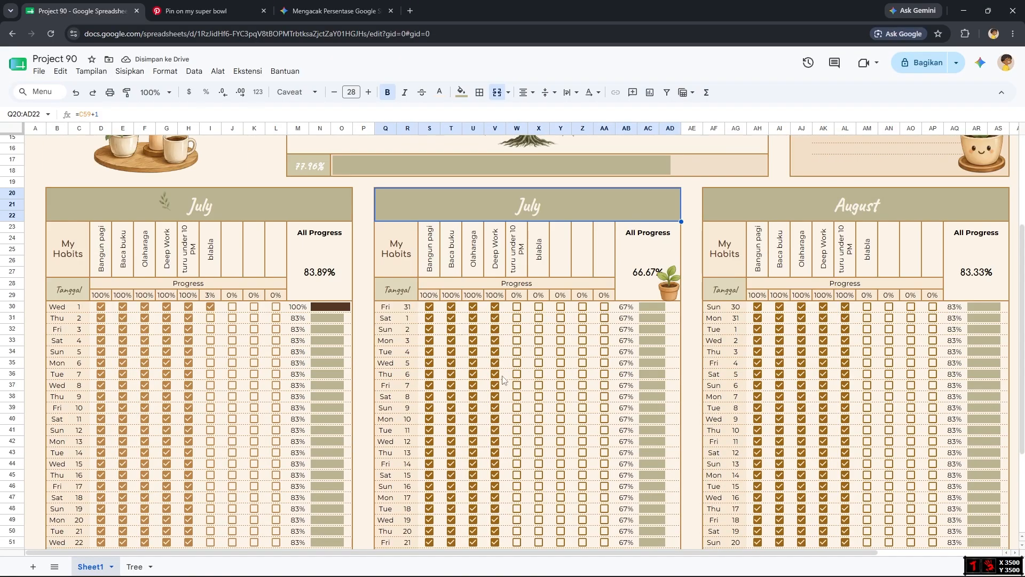
{"action": "scroll", "coordinate": [502, 380], "scroll_direction": "down", "scroll_amount": 3}
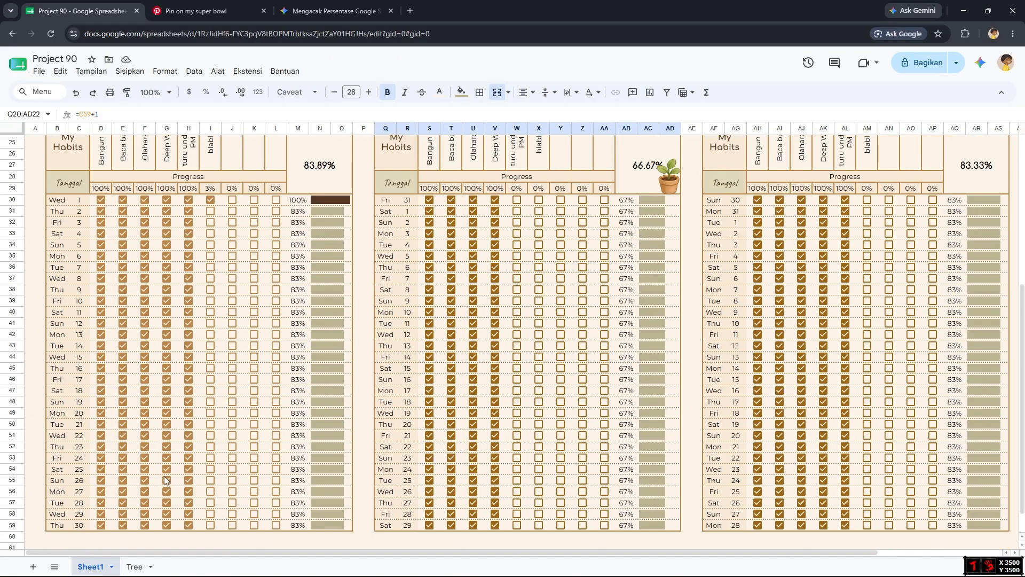
{"action": "left_click", "coordinate": [409, 211]}
{"action": "left_click", "coordinate": [410, 200]}
{"action": "scroll", "coordinate": [371, 284], "scroll_direction": "up", "scroll_amount": 3}
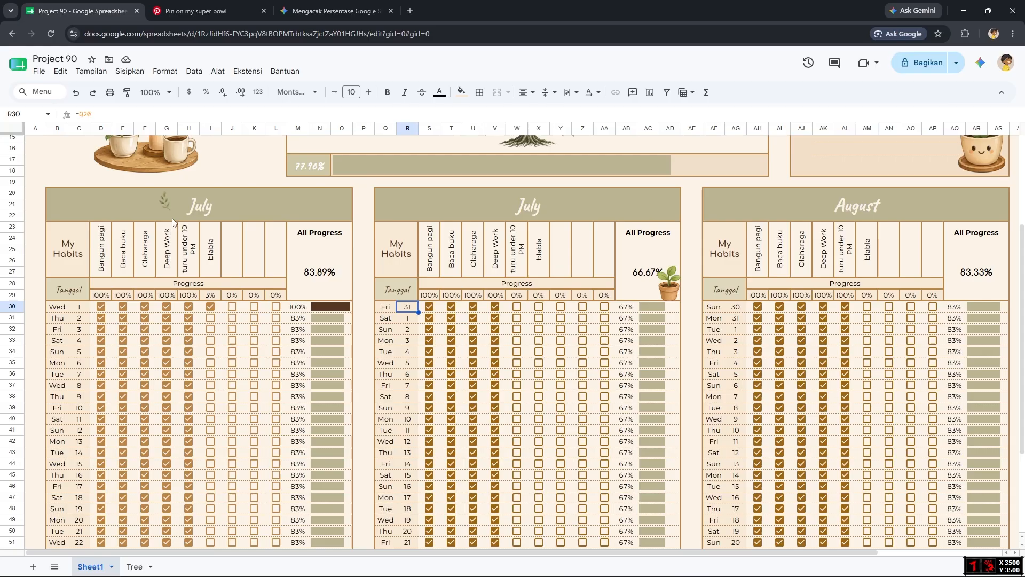
{"action": "scroll", "coordinate": [187, 229], "scroll_direction": "up", "scroll_amount": 3}
{"action": "left_click", "coordinate": [541, 315]}
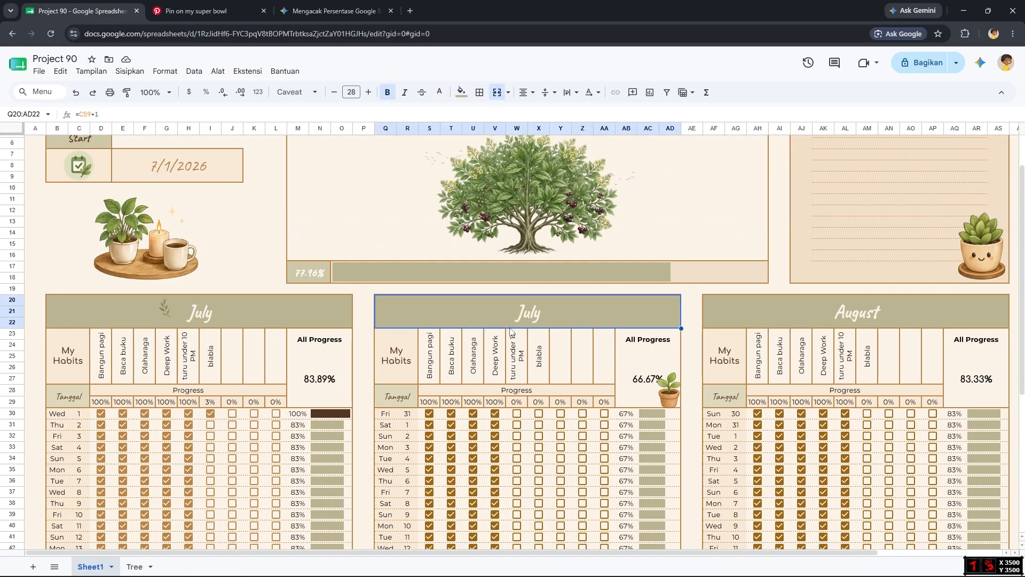
{"action": "scroll", "coordinate": [449, 341], "scroll_direction": "up", "scroll_amount": 2}
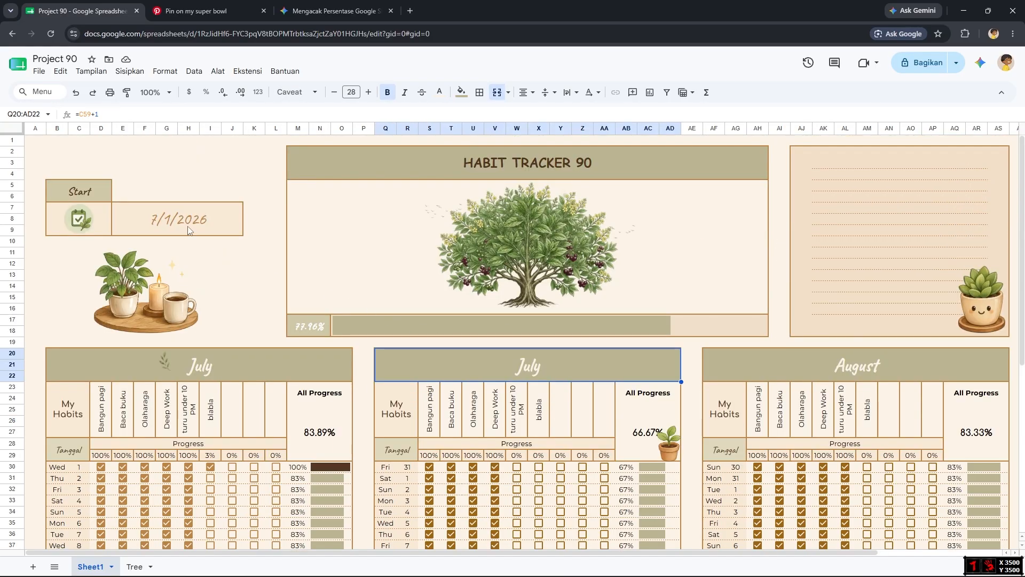
Set the start date to 8/1/2026 and check the month headers.
{"action": "double_click", "coordinate": [190, 231]}
{"action": "left_click", "coordinate": [227, 247]}
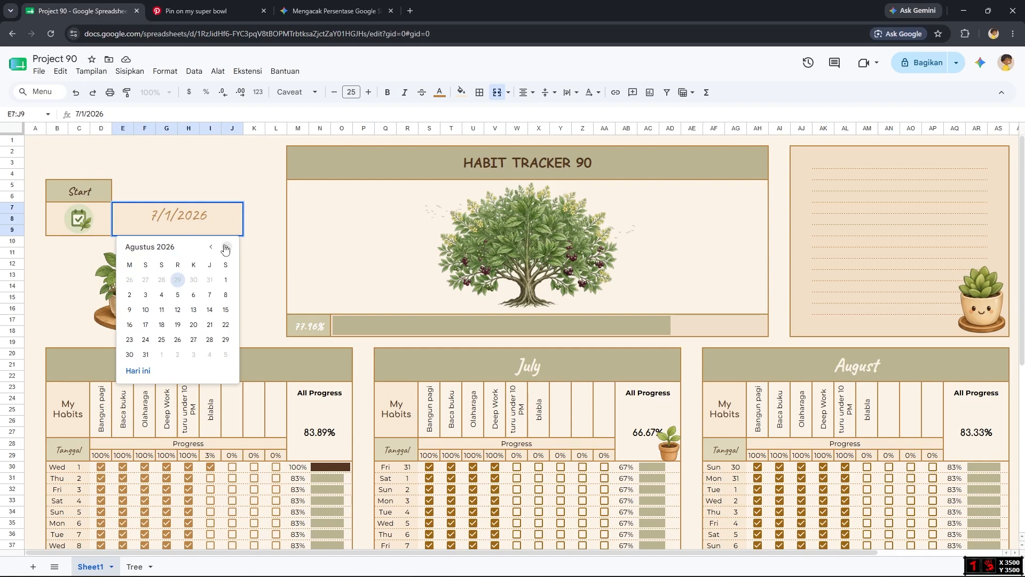
{"action": "left_click", "coordinate": [225, 280]}
{"action": "scroll", "coordinate": [291, 387], "scroll_direction": "down", "scroll_amount": 1}
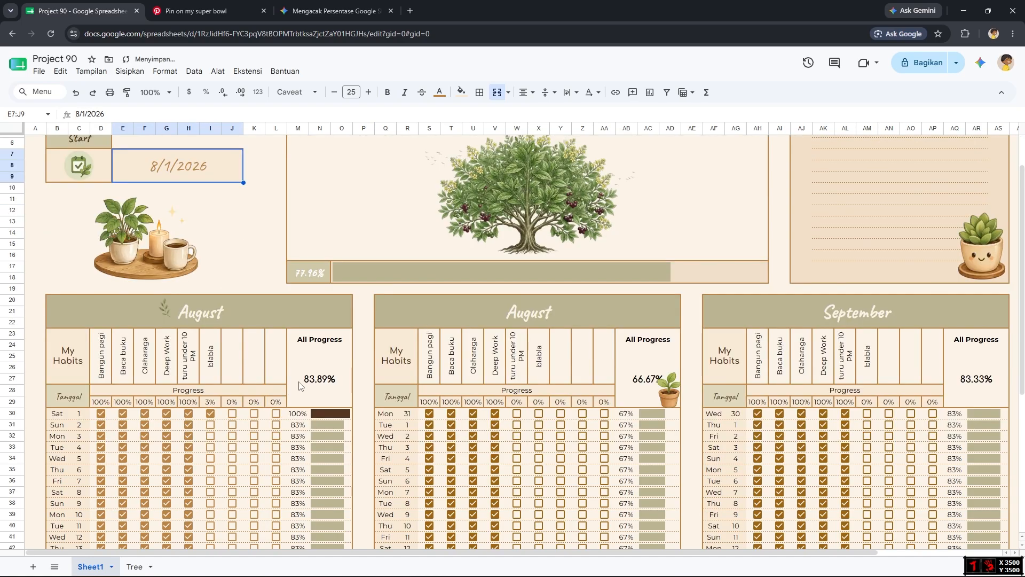
Set the start date to 8/10/2026 and inspect the first month header.
{"action": "double_click", "coordinate": [200, 169]}
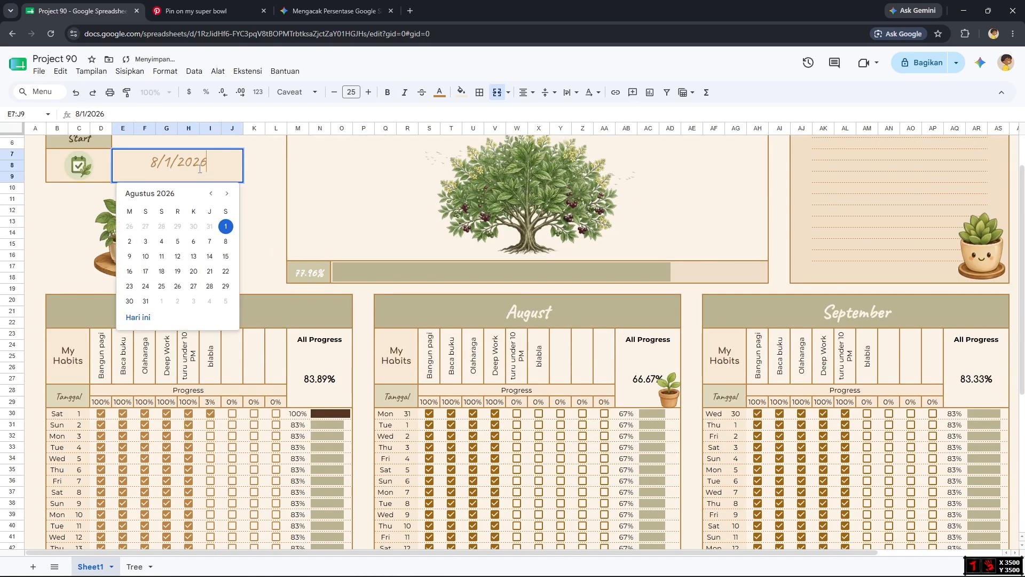
{"action": "left_click", "coordinate": [145, 256]}
{"action": "scroll", "coordinate": [256, 410], "scroll_direction": "up", "scroll_amount": 1}
{"action": "left_click", "coordinate": [200, 368]}
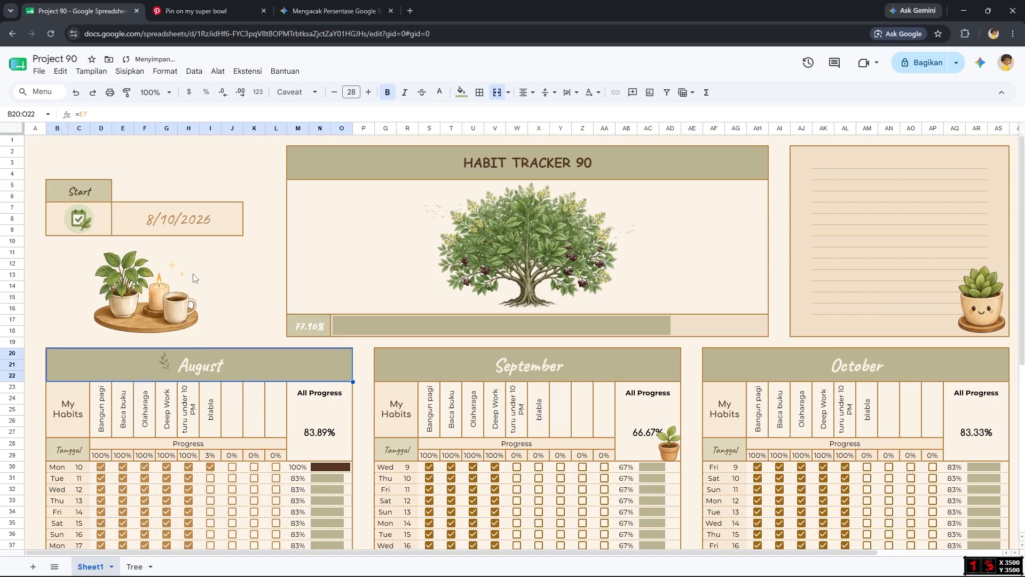
Set the start date back to 7/1/2026.
{"action": "double_click", "coordinate": [188, 225]}
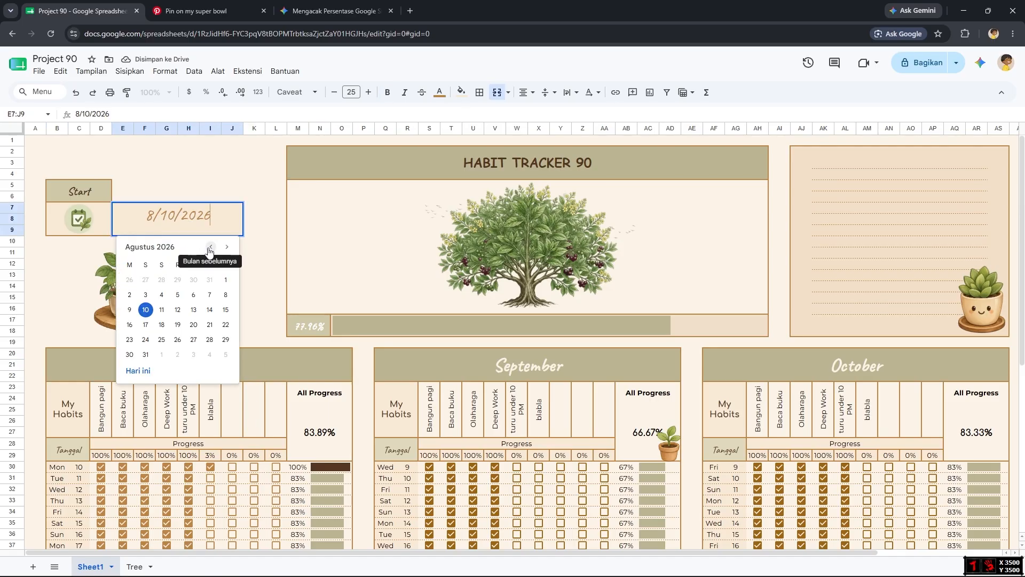
{"action": "left_click", "coordinate": [211, 247]}
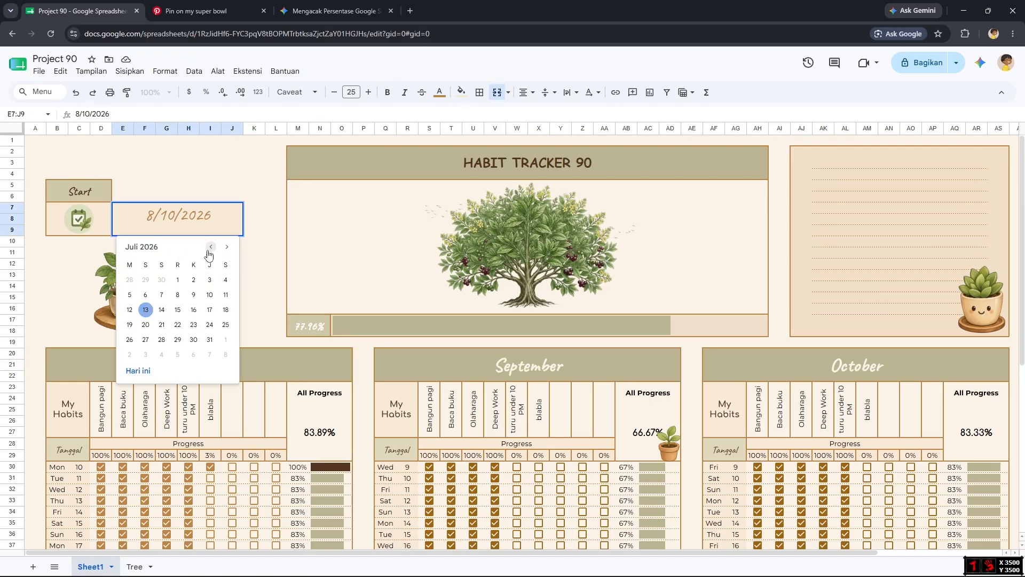
{"action": "left_click", "coordinate": [177, 279]}
Set the start date to 7/5/2026 and review the three monthly tables.
{"action": "double_click", "coordinate": [212, 233]}
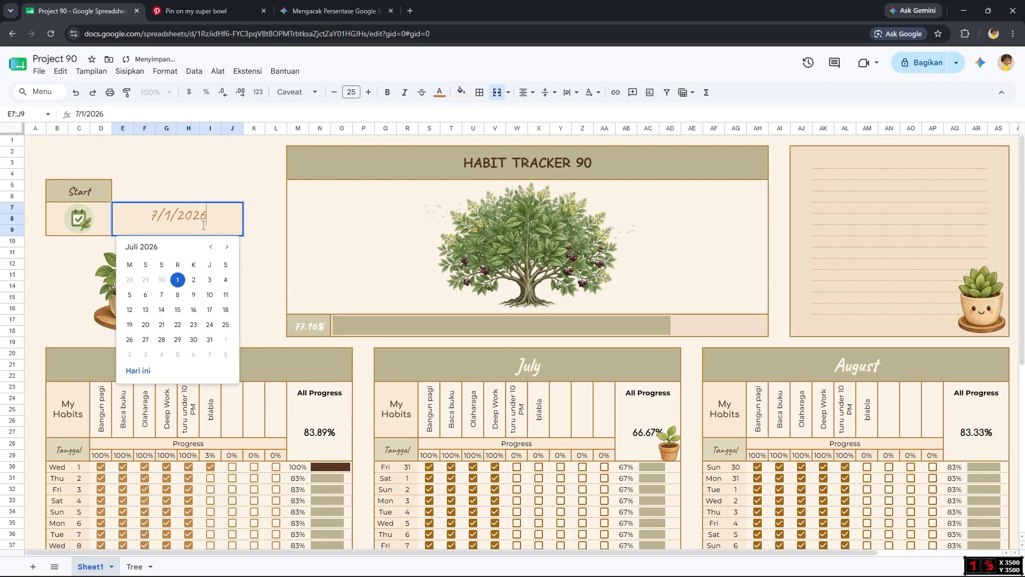
{"action": "left_click", "coordinate": [129, 295]}
{"action": "scroll", "coordinate": [232, 389], "scroll_direction": "down", "scroll_amount": 6}
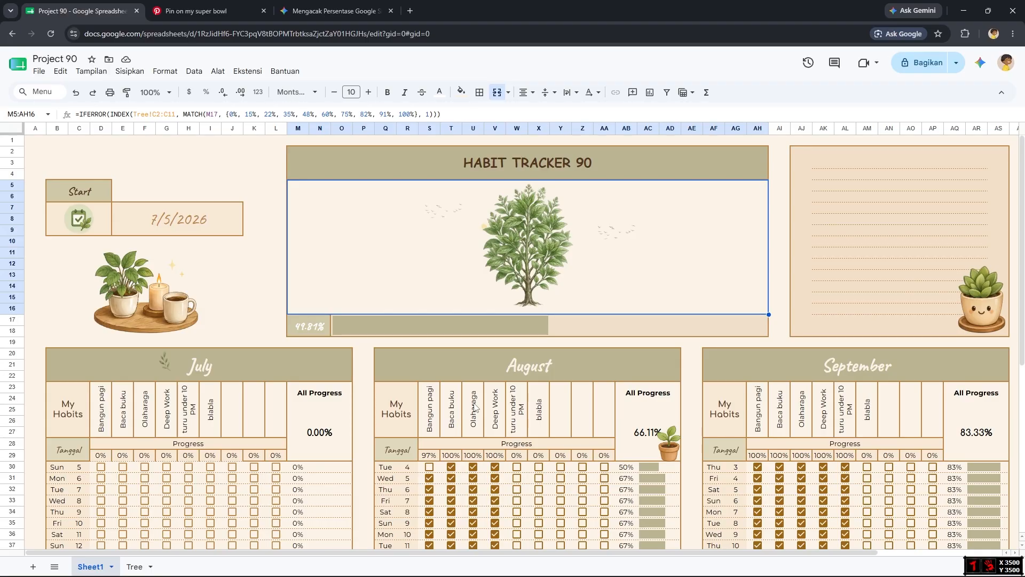
{"action": "scroll", "coordinate": [474, 408], "scroll_direction": "down", "scroll_amount": 4}
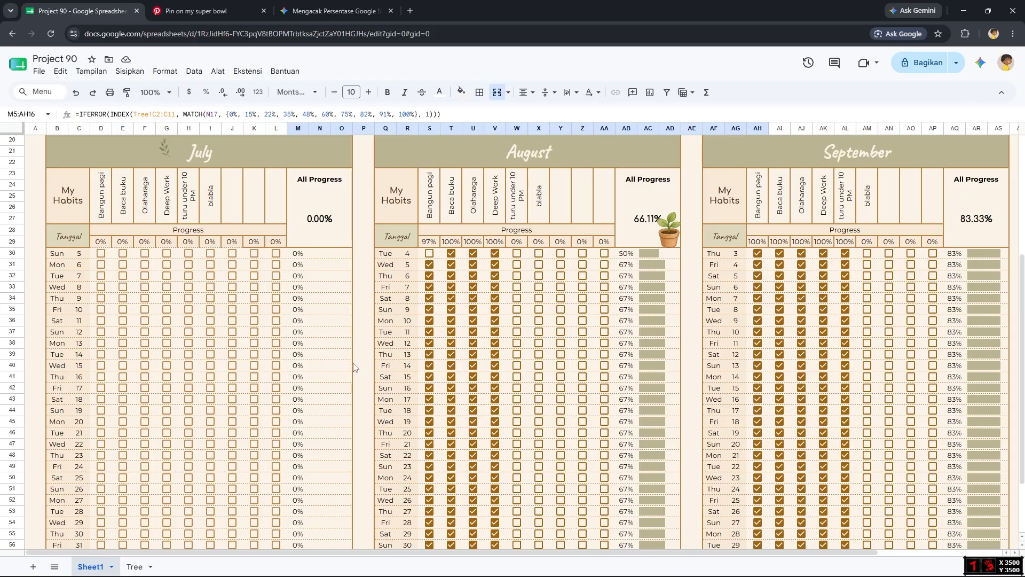
Inspect the daily progress bar formulas in the first rows of the July and August tables.
{"action": "scroll", "coordinate": [354, 368], "scroll_direction": "up", "scroll_amount": 4}
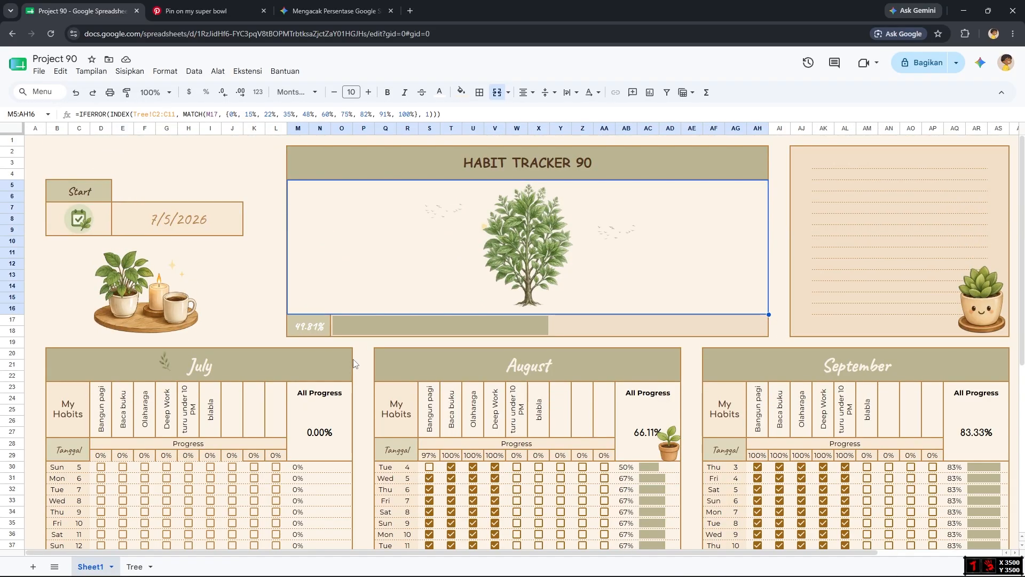
{"action": "scroll", "coordinate": [354, 368], "scroll_direction": "down", "scroll_amount": 3}
{"action": "left_click", "coordinate": [330, 319]}
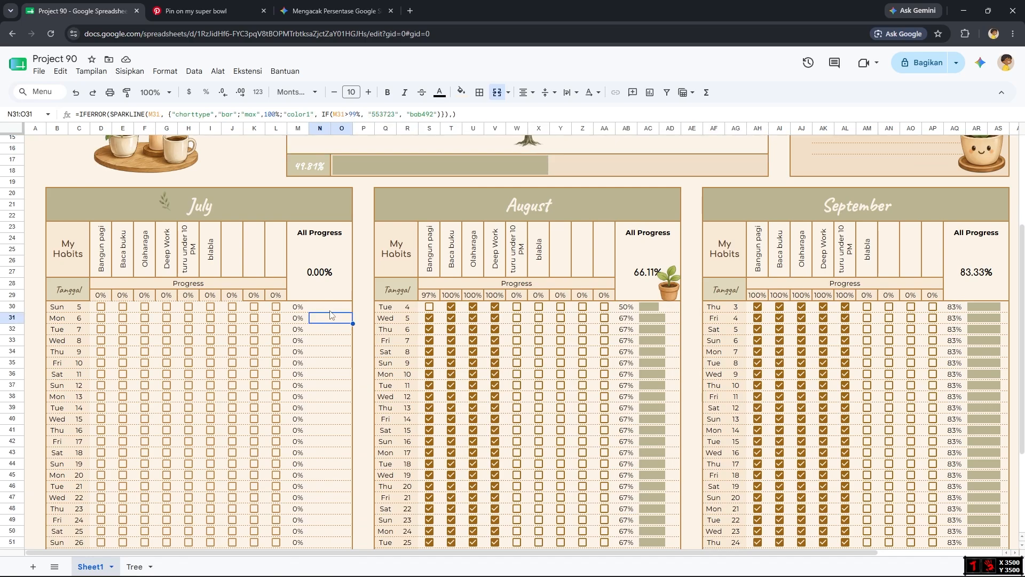
{"action": "left_click", "coordinate": [330, 309]}
{"action": "left_click", "coordinate": [659, 310]}
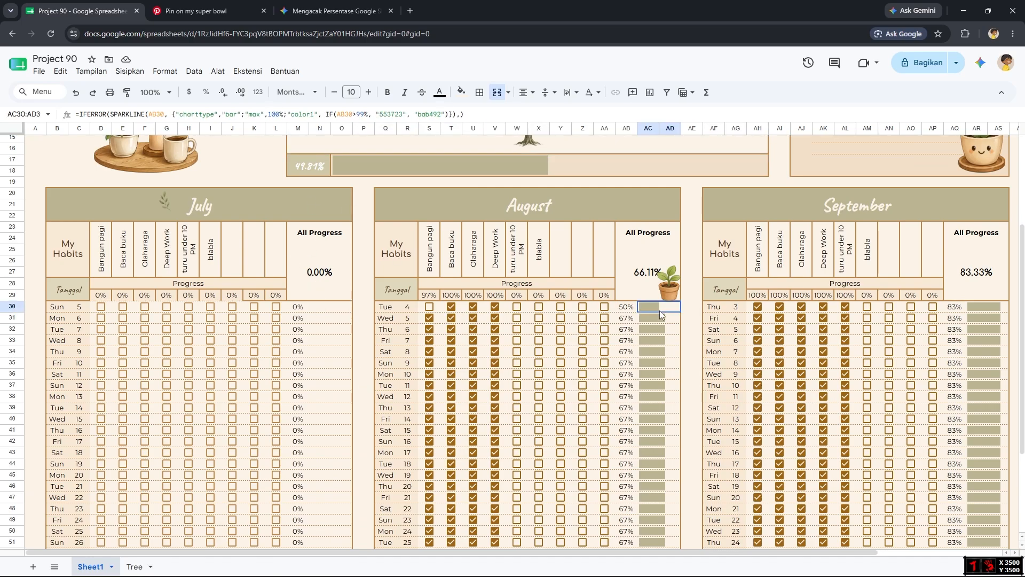
Inspect the tree image formula and the overall progress bar, and review the monthly tables down to their last rows.
{"action": "scroll", "coordinate": [604, 387], "scroll_direction": "up", "scroll_amount": 3}
{"action": "left_click", "coordinate": [540, 246]}
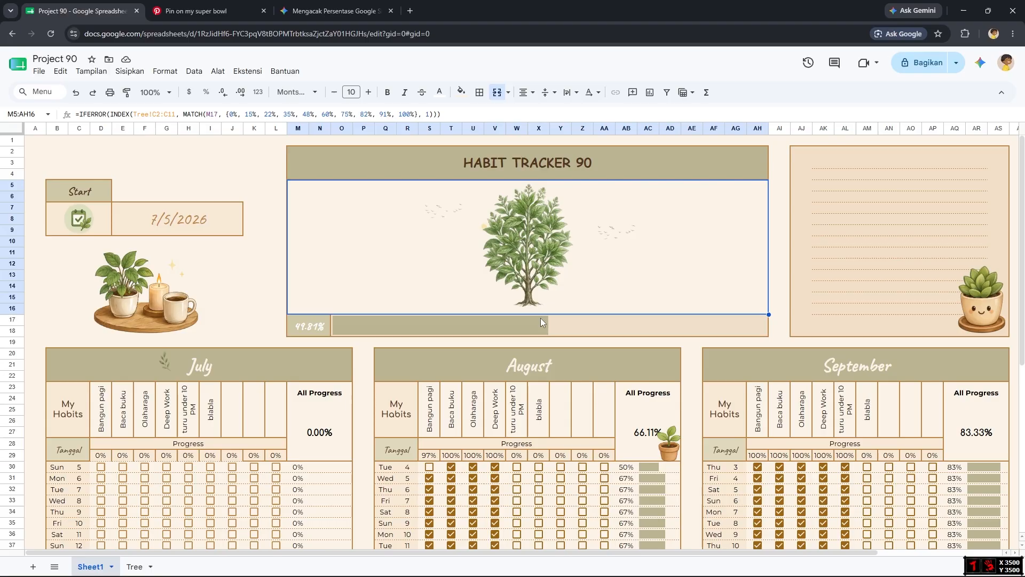
{"action": "left_click", "coordinate": [540, 318]}
{"action": "left_click", "coordinate": [382, 283]}
{"action": "scroll", "coordinate": [381, 419], "scroll_direction": "down", "scroll_amount": 4}
{"action": "scroll", "coordinate": [395, 419], "scroll_direction": "down", "scroll_amount": 2}
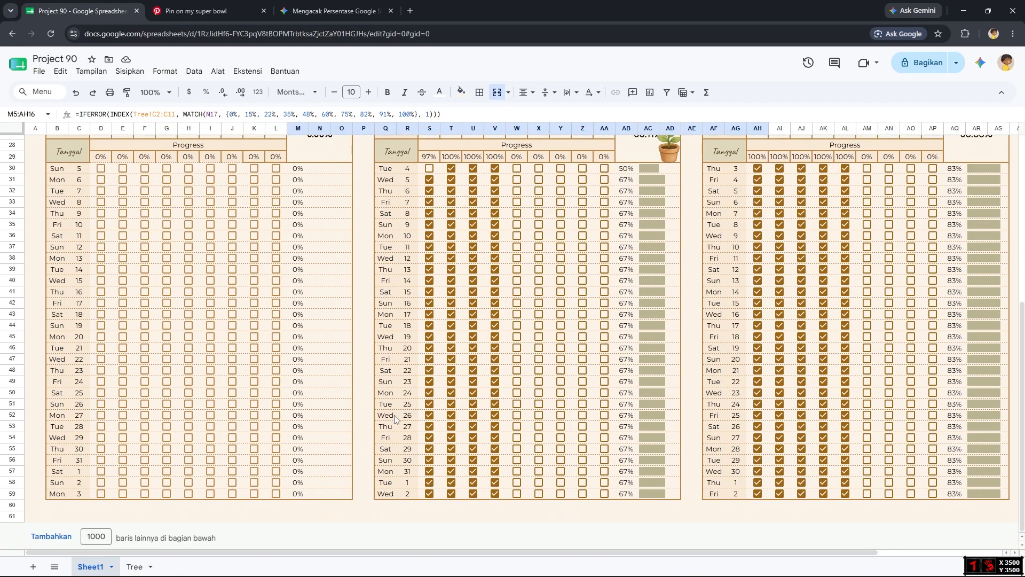
{"action": "scroll", "coordinate": [397, 418], "scroll_direction": "up", "scroll_amount": 3}
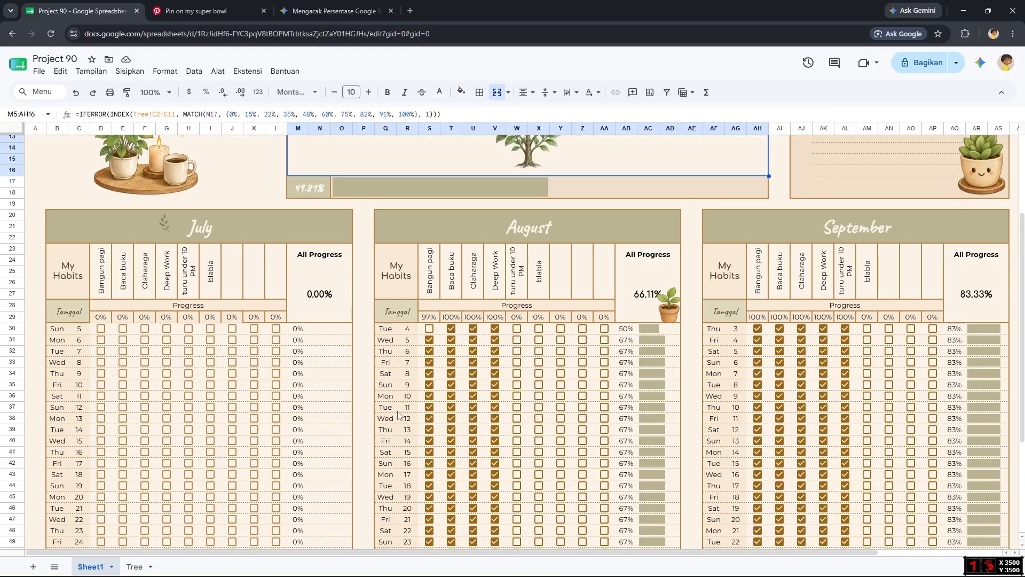
{"action": "scroll", "coordinate": [397, 414], "scroll_direction": "up", "scroll_amount": 3}
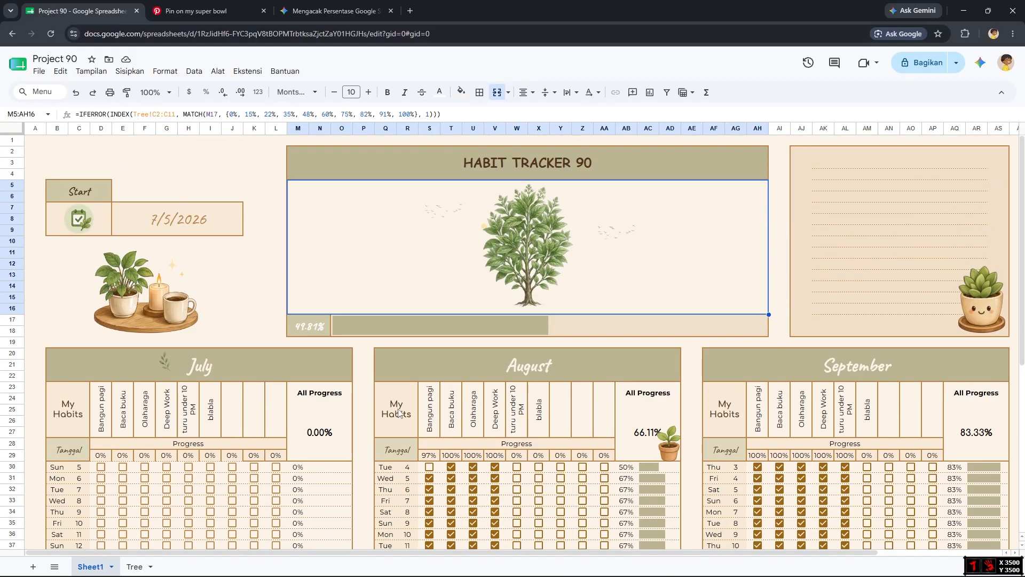